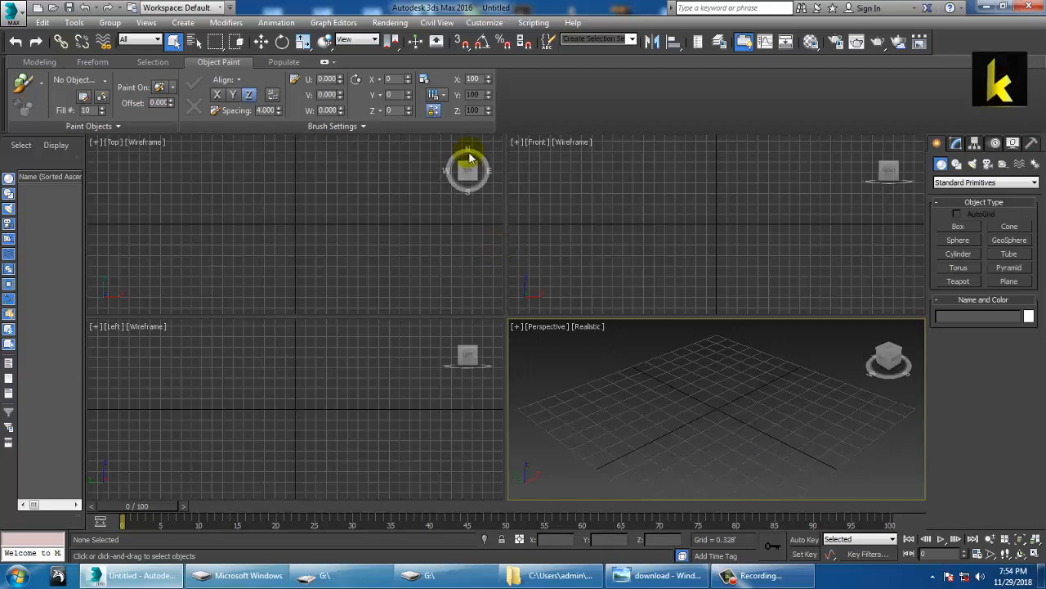
Step: View the helmet reference image download.jpg from its folder on the Desktop
left_click(390, 22)
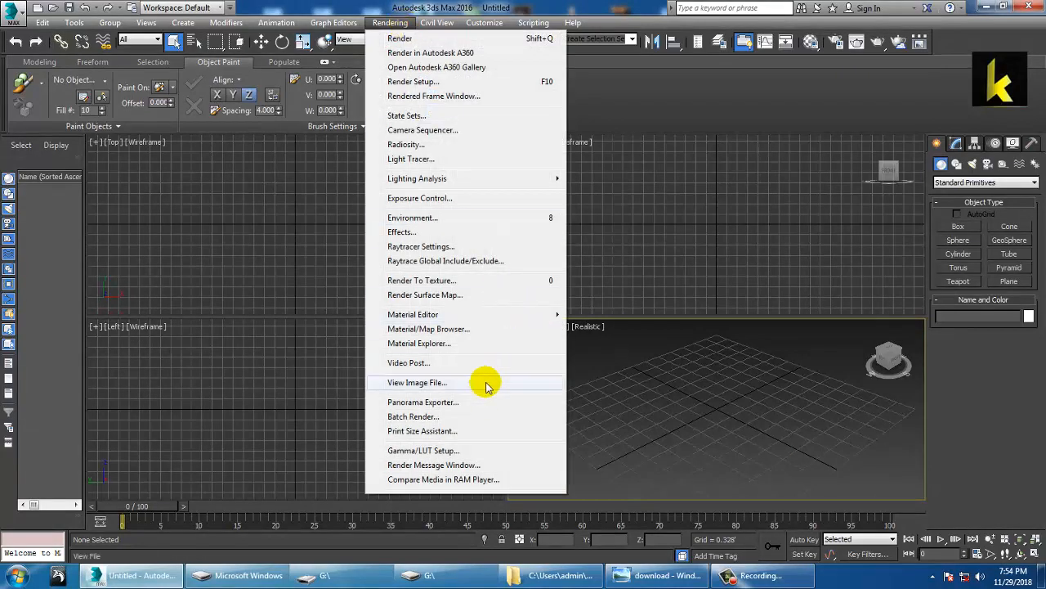
left_click(487, 386)
left_click(47, 124)
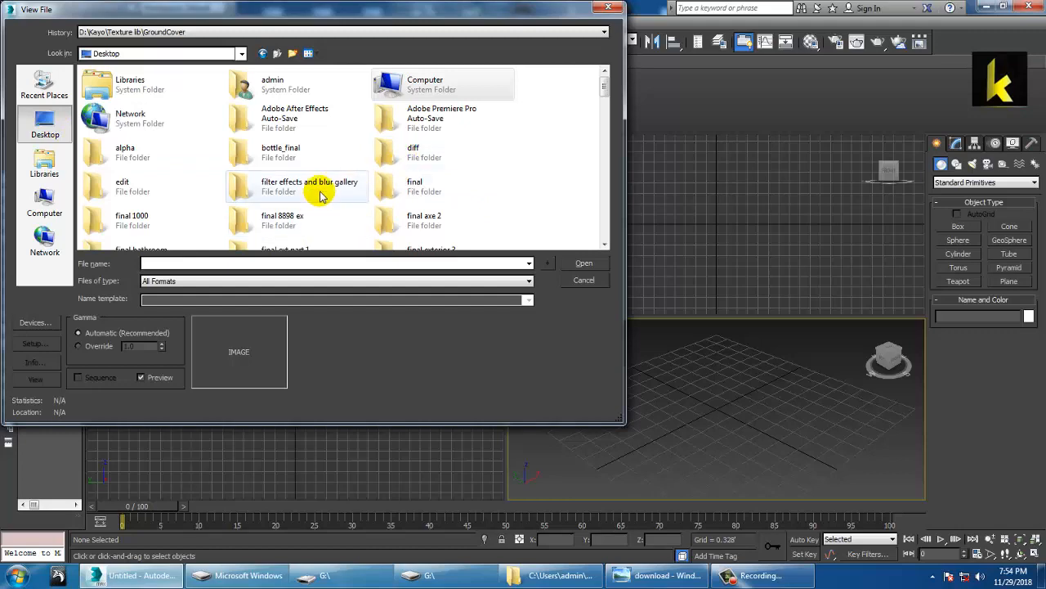
scroll(321, 196, "down", 5)
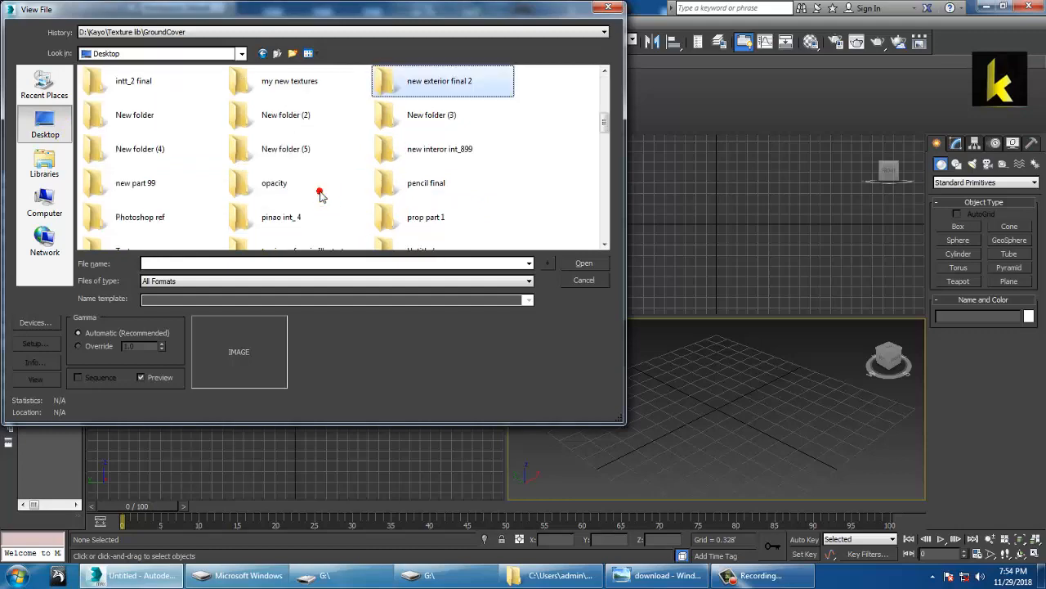
double_click(294, 145)
double_click(390, 108)
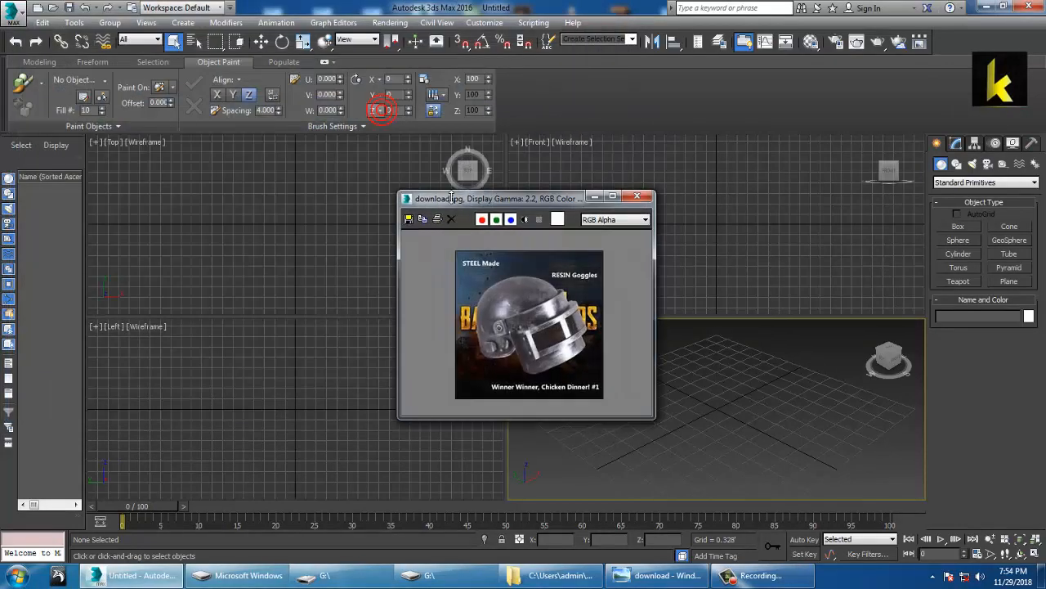
Step: Move the reference image window clear of the modelling area, then enlarge the window and zoom the picture to 2:1
left_click_drag(527, 200, 143, 78)
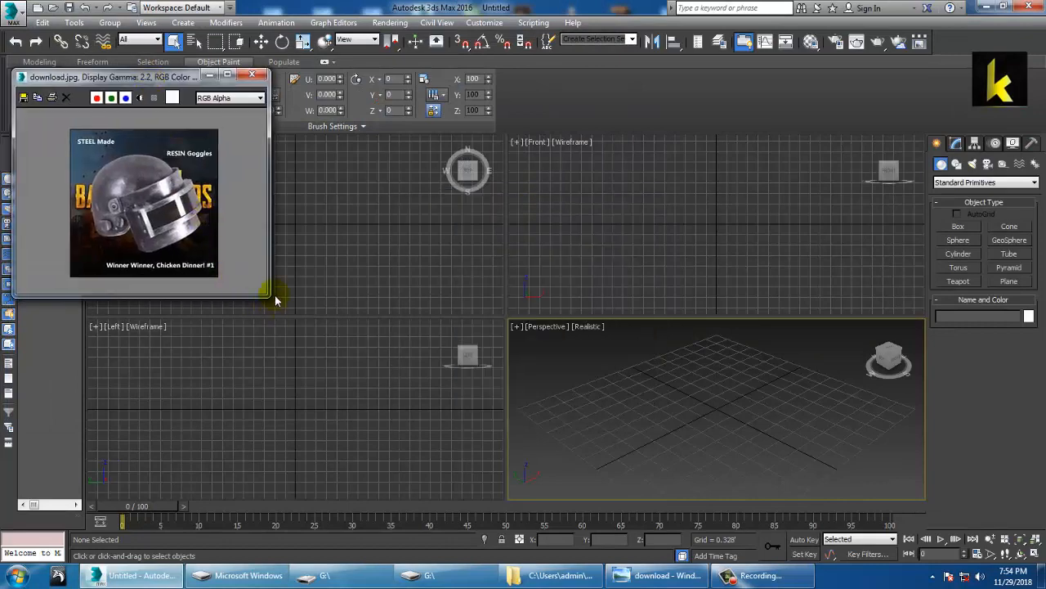
left_click_drag(275, 305, 408, 431)
left_click(225, 277, "ctrl")
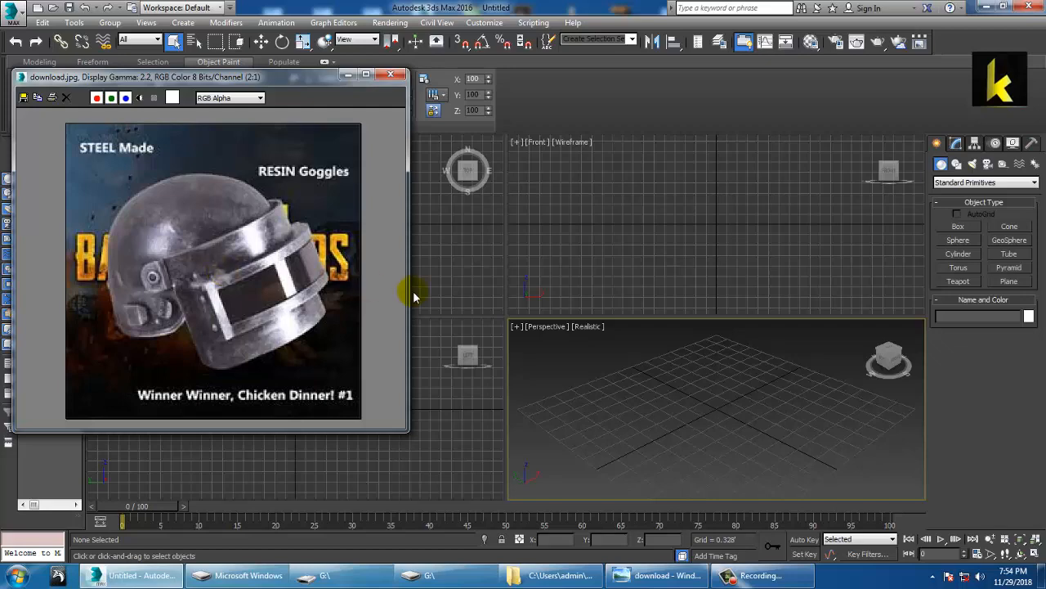
Step: Create a large ground plane covering the grid in the maximized Perspective view
key("alt+w")
middle_click_drag(619, 379, 1007, 310, "alt")
left_click(1011, 282)
scroll(722, 348, "down", 4)
middle_click_drag(722, 348, 744, 337, "alt")
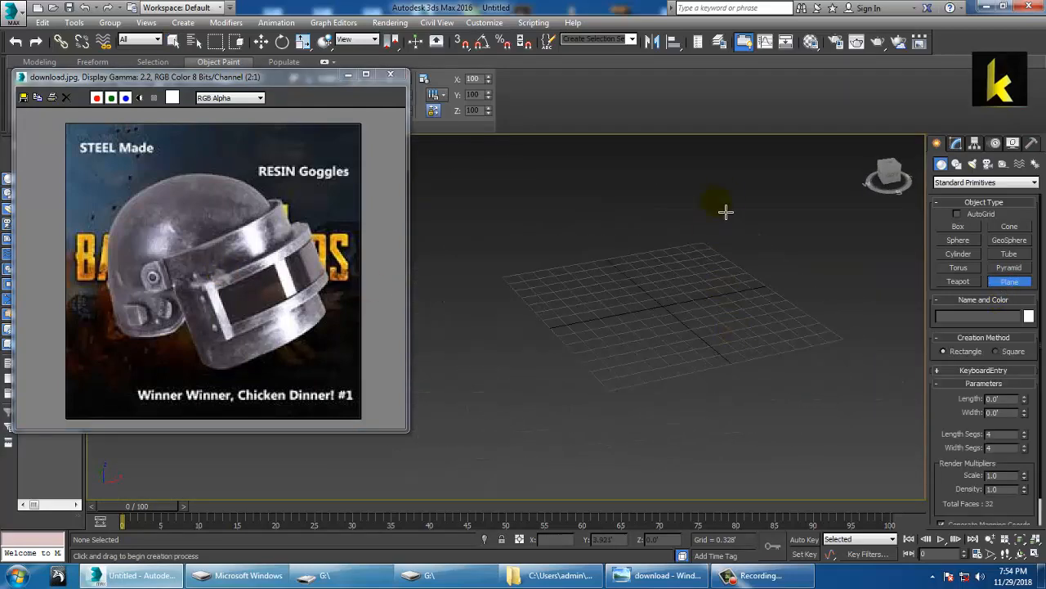
left_click_drag(726, 192, 509, 545)
key("w")
Step: Create a sphere with a radius of about 1.434' near the centre of the ground plane
middle_click_drag(695, 274, 582, 305, "alt")
left_click(972, 242)
left_click_drag(581, 355, 628, 418)
key("w")
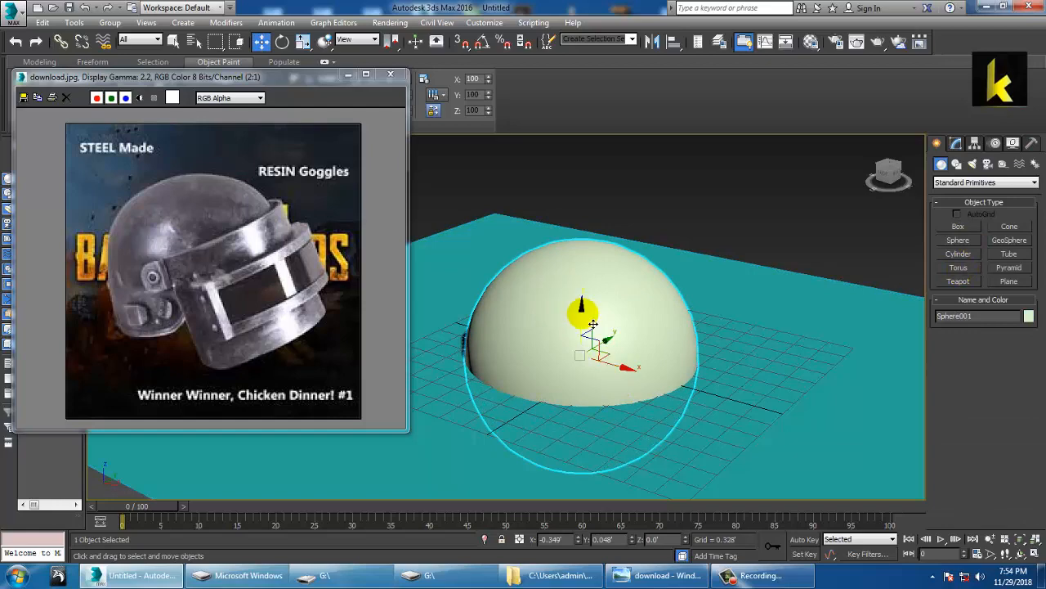
Step: Raise the sphere above the plane to a Z position of about 1.65' and turn on edged faces
left_click_drag(591, 323, 591, 195)
key("F4")
scroll(625, 240, "down", 3)
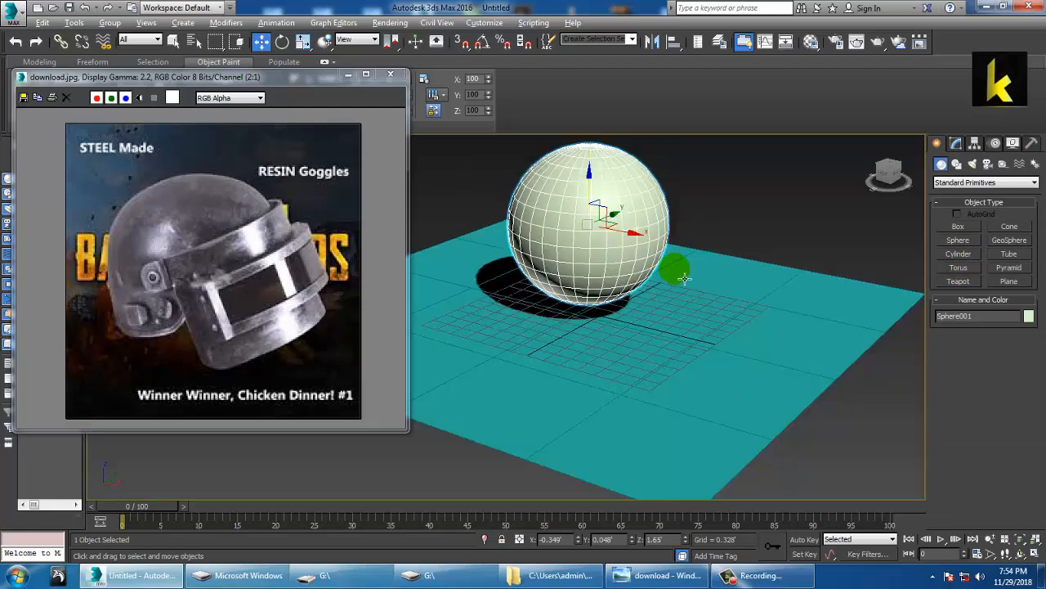
middle_click_drag(685, 280, 628, 233, "alt")
middle_click_drag(627, 232, 639, 278)
scroll(628, 259, "up", 2)
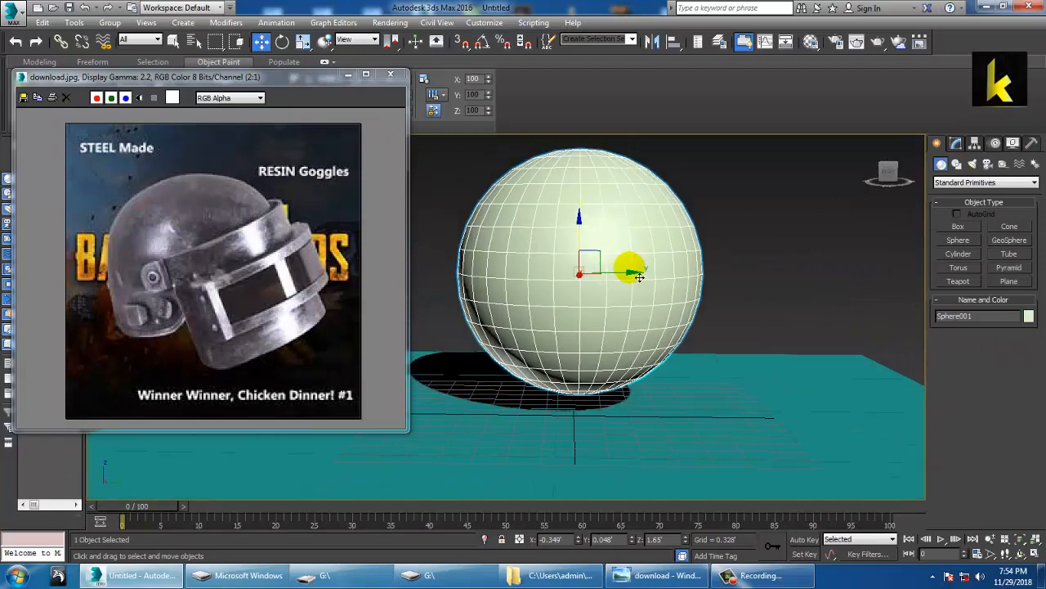
Step: Set the sphere's segments to 26 while viewing it in the maximized Front view
key("alt+w")
middle_click(749, 214)
key("alt+w")
middle_click_drag(714, 211, 813, 262)
scroll(626, 296, "up", 4)
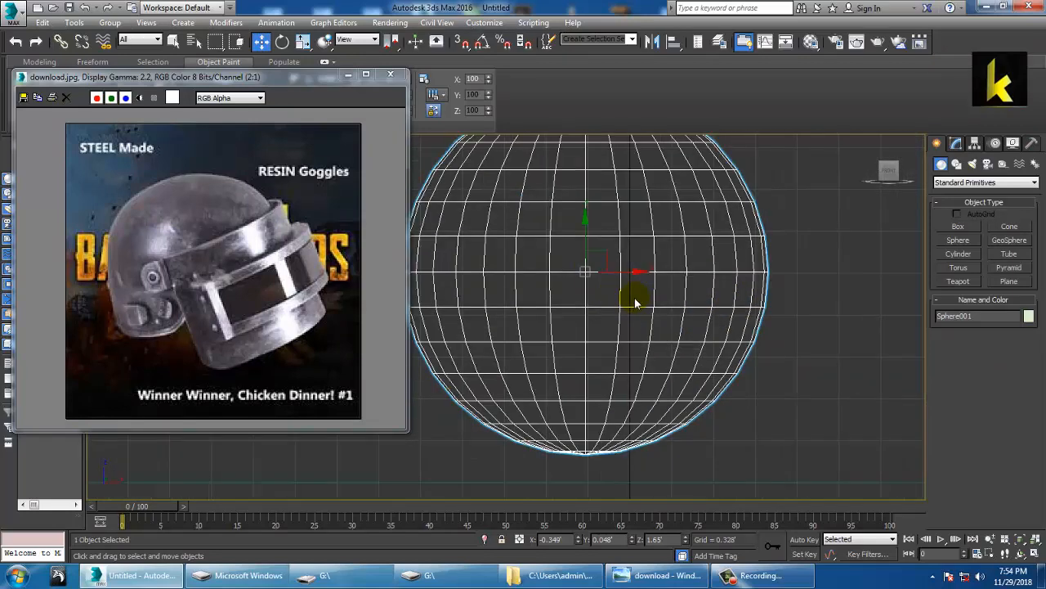
middle_click_drag(635, 303, 667, 349)
left_click(957, 144)
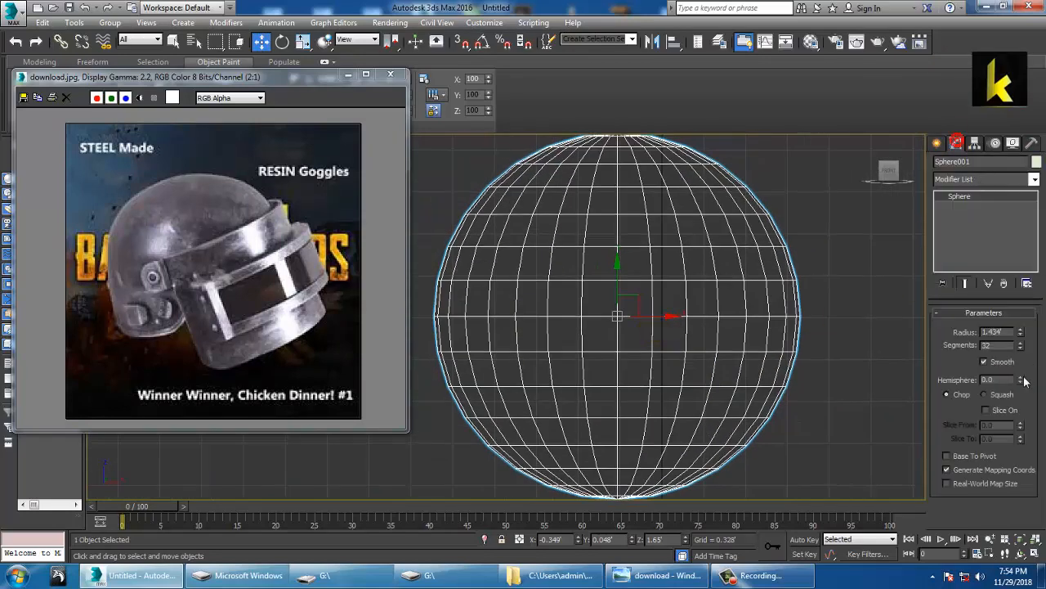
left_click_drag(1022, 347, 1023, 354)
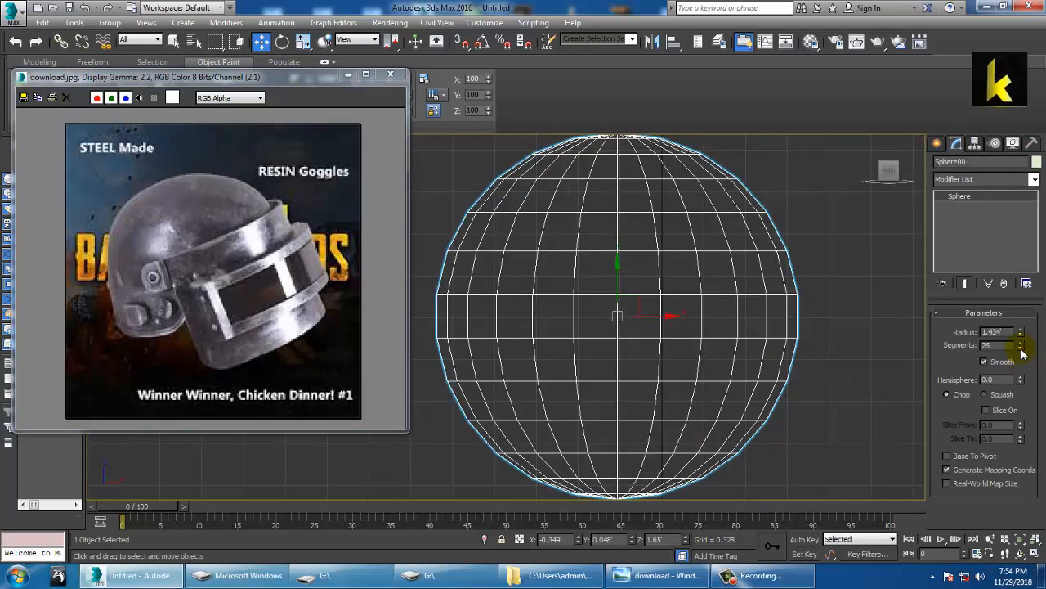
Step: Convert the sphere to an Editable Poly
right_click(539, 259)
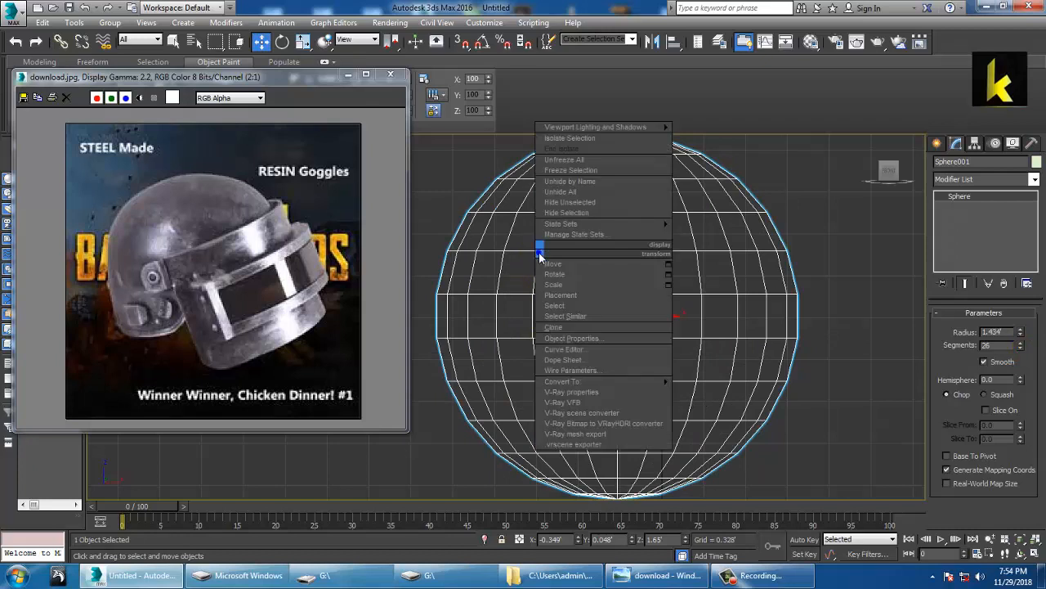
mouse_move(618, 383)
left_click(761, 392)
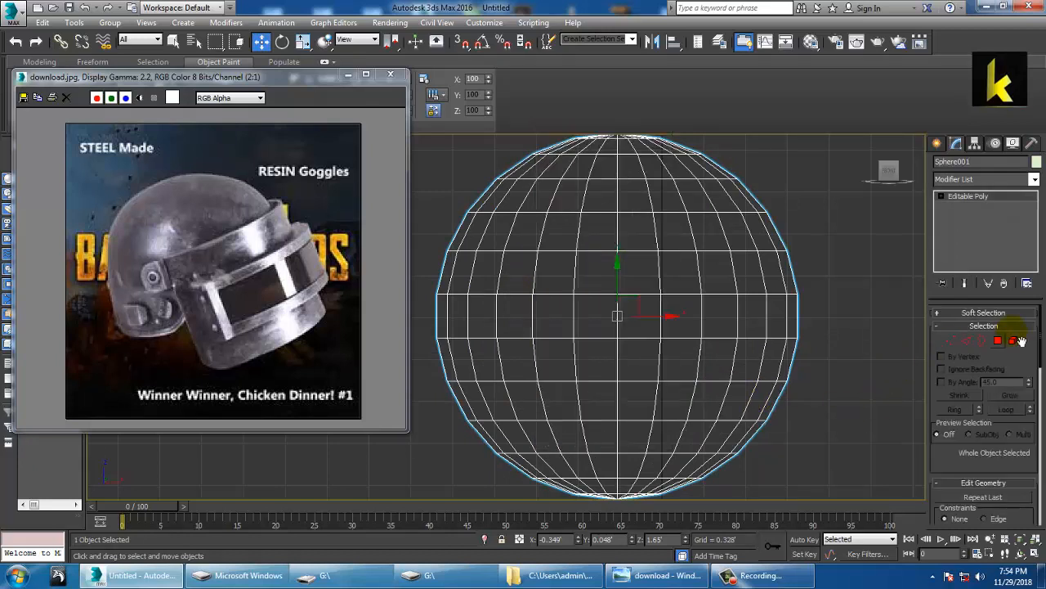
Step: Delete the polygons of the sphere's lower-left quarter in the Front view to open the face area
left_click(999, 341)
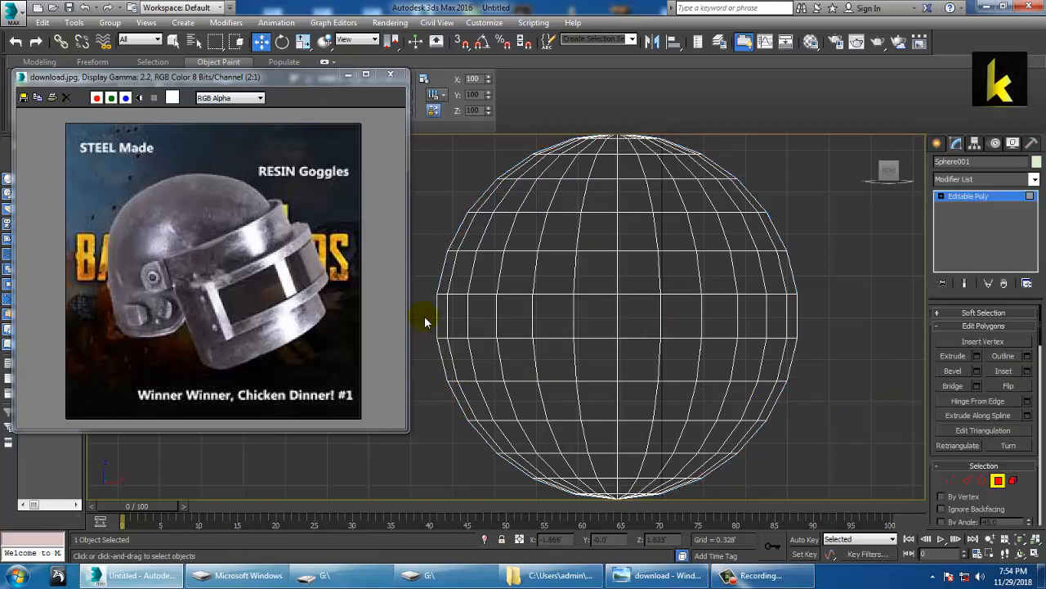
left_click_drag(535, 514, 613, 564)
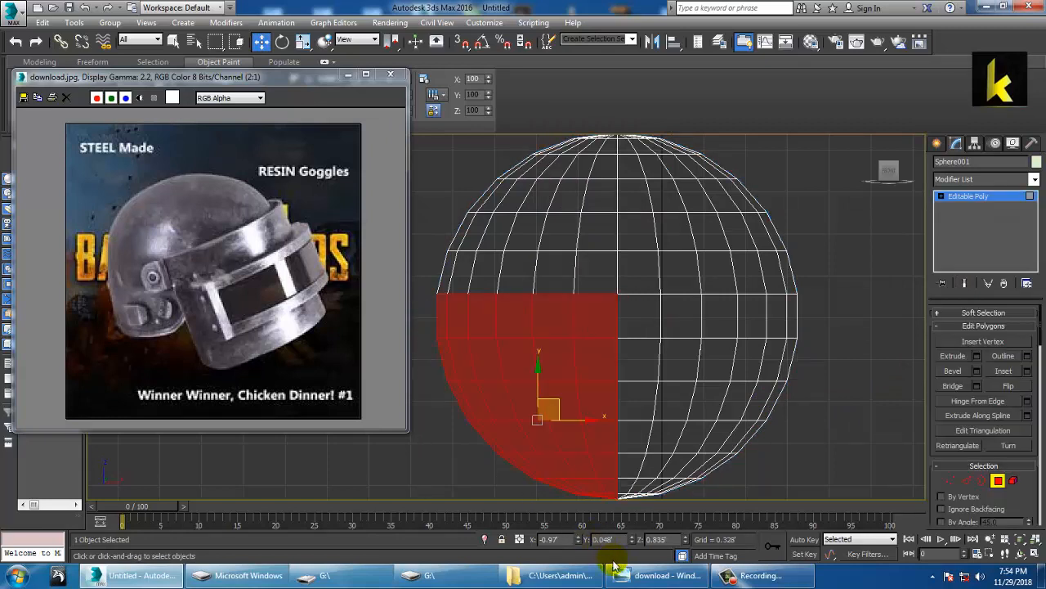
scroll(642, 431, "down", 3)
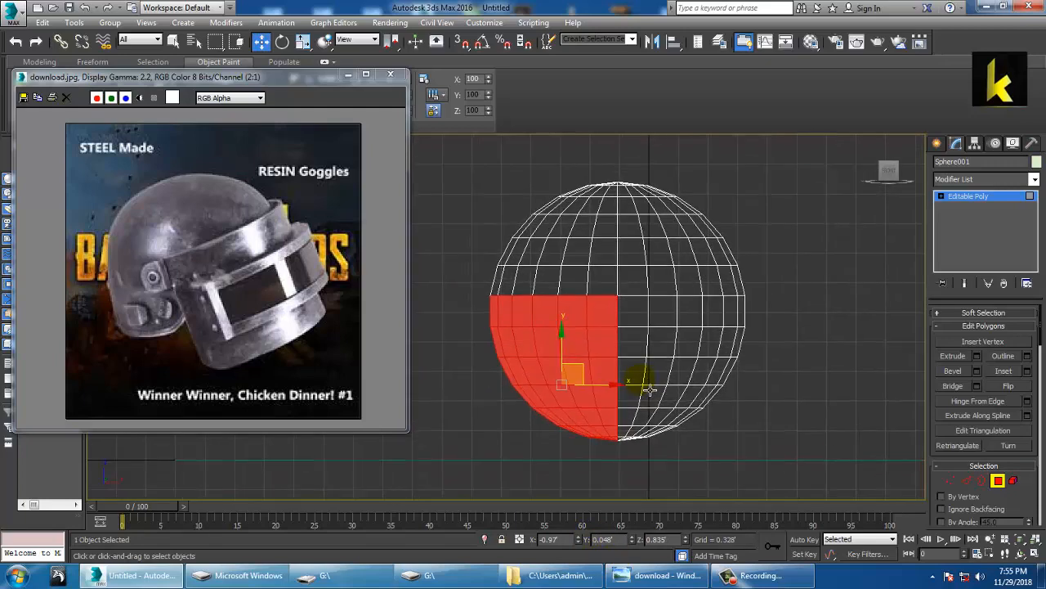
key("Delete")
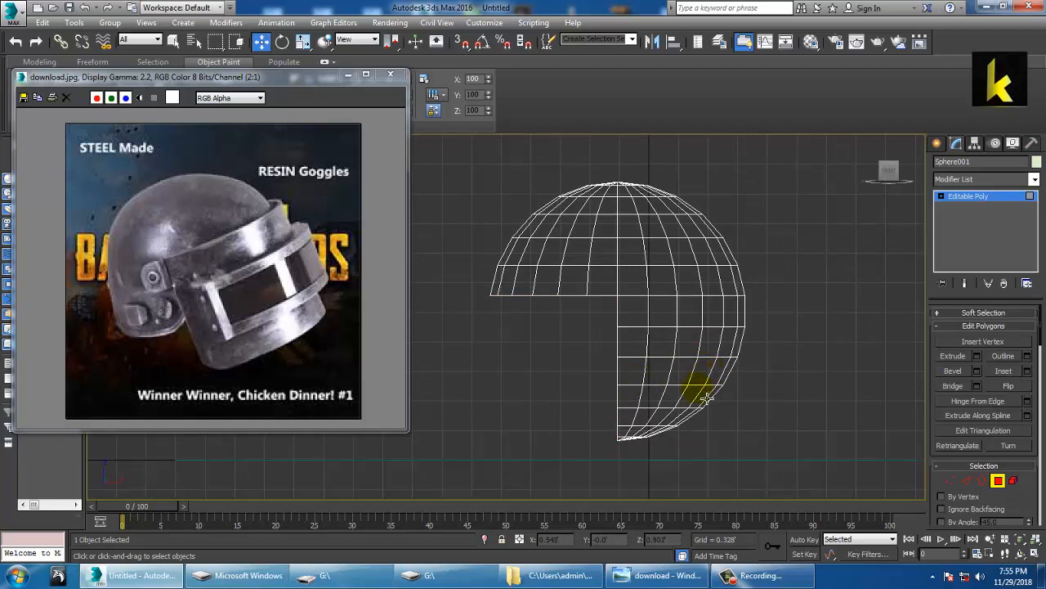
left_click_drag(576, 338, 613, 367)
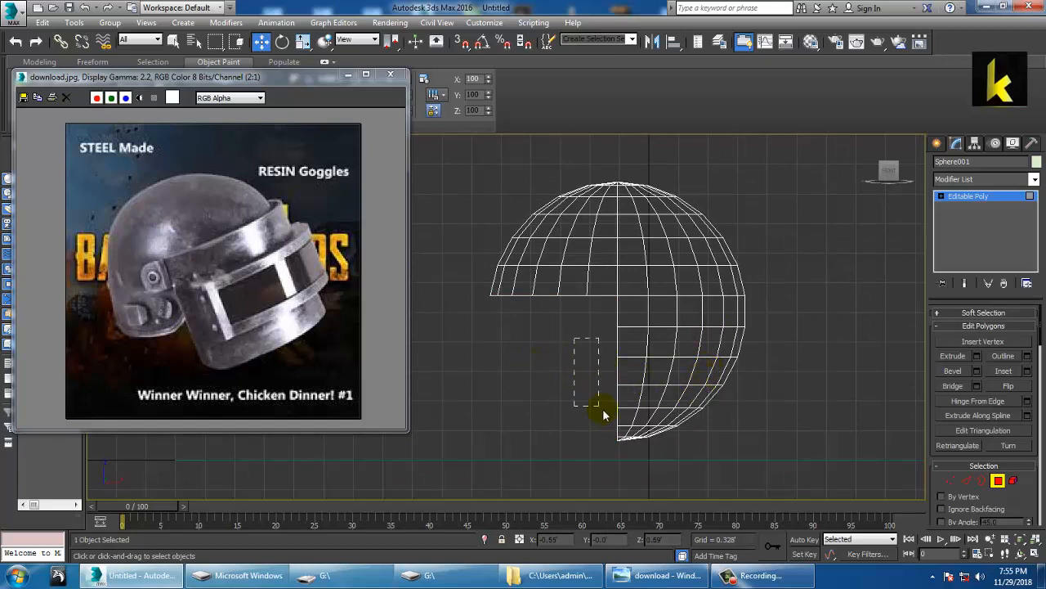
left_click_drag(810, 519, 810, 520)
key("Delete")
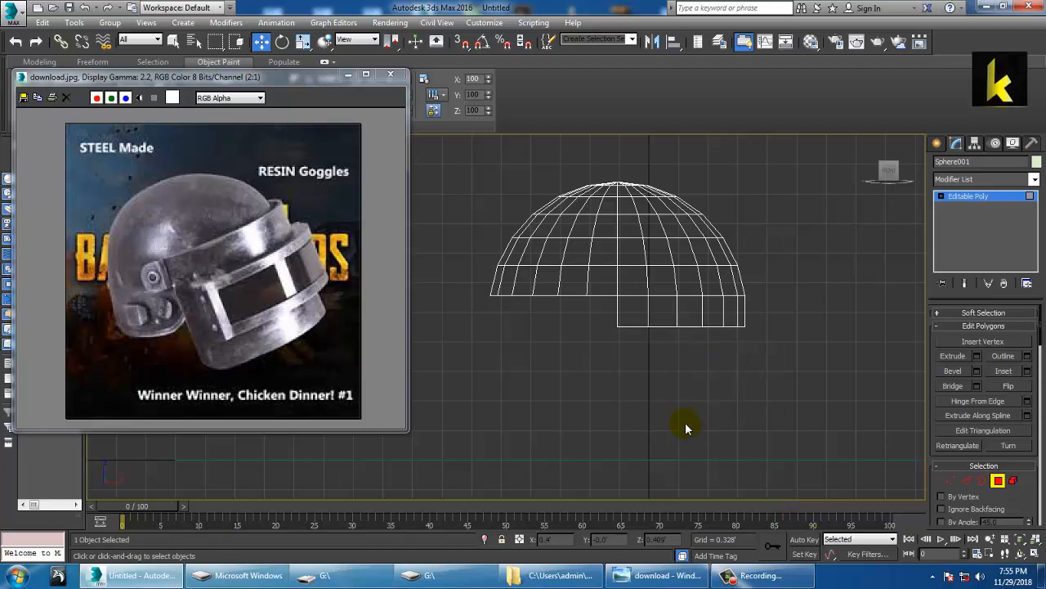
key("ctrl+z")
Step: Delete the lowest polygon rows of the remaining lower half, keeping two rows below the dome's rim
left_click_drag(910, 546, 914, 541)
key("Delete")
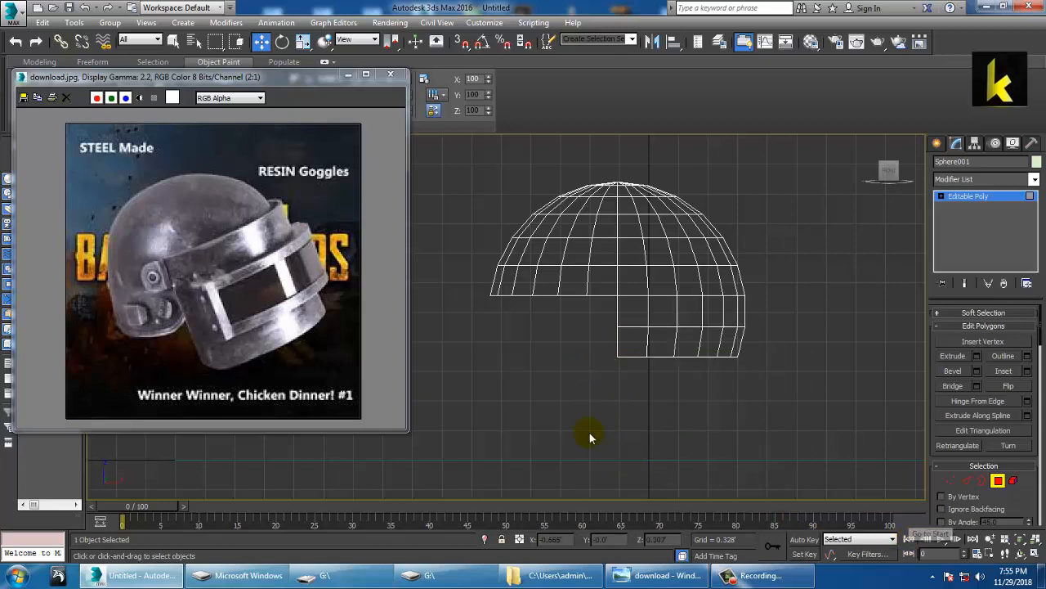
middle_click_drag(513, 288, 671, 323)
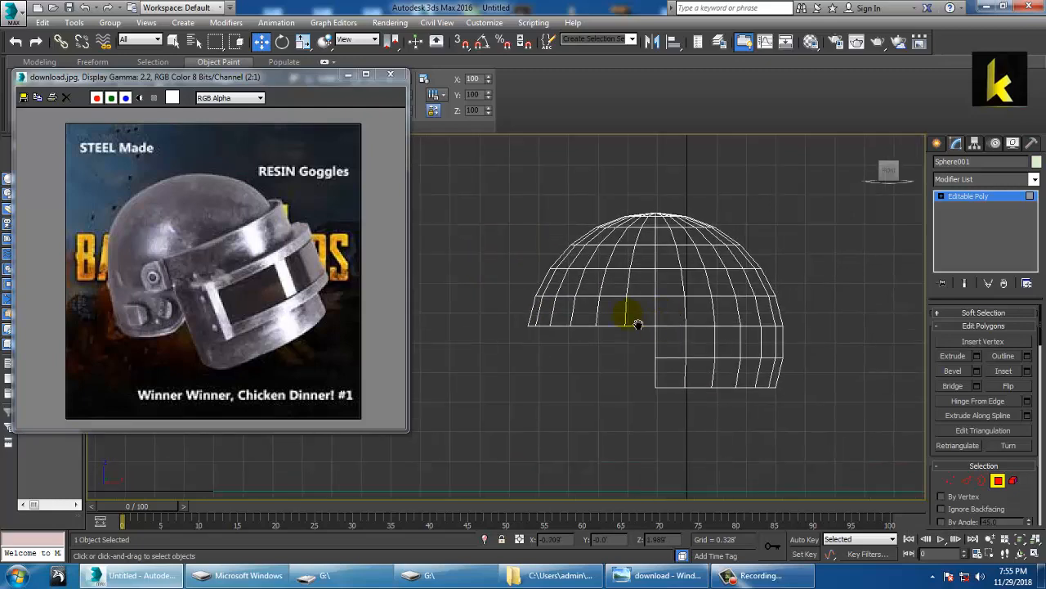
scroll(638, 323, "up", 2)
Step: Examine the cut helmet shell from several angles in the Perspective view
key("alt+w")
right_click(698, 405)
key("alt+w")
middle_click_drag(646, 374, 654, 346, "alt")
key("alt+w")
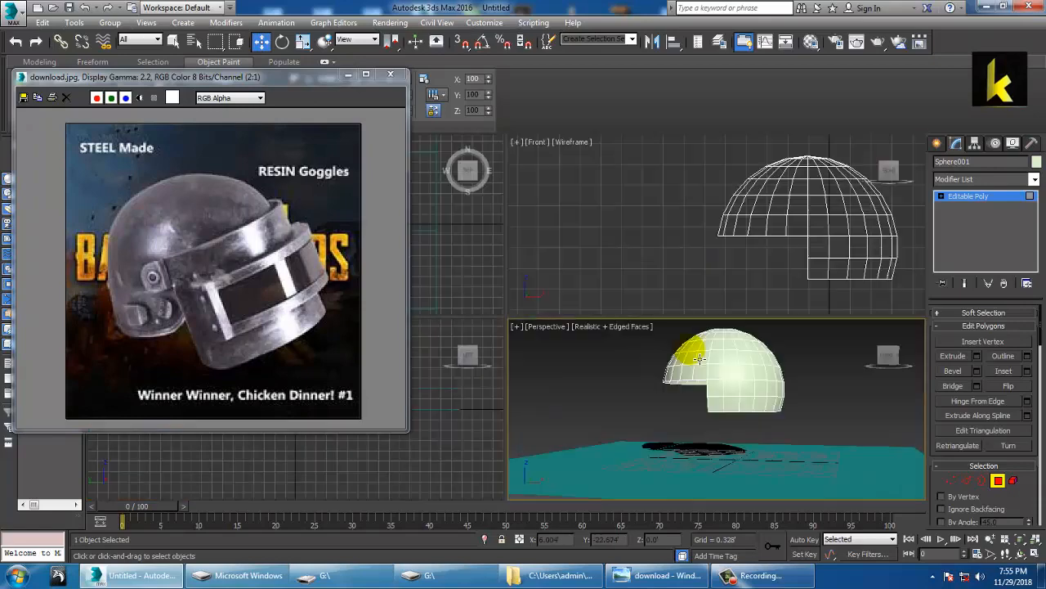
key("alt+w")
middle_click_drag(612, 304, 713, 326, "alt")
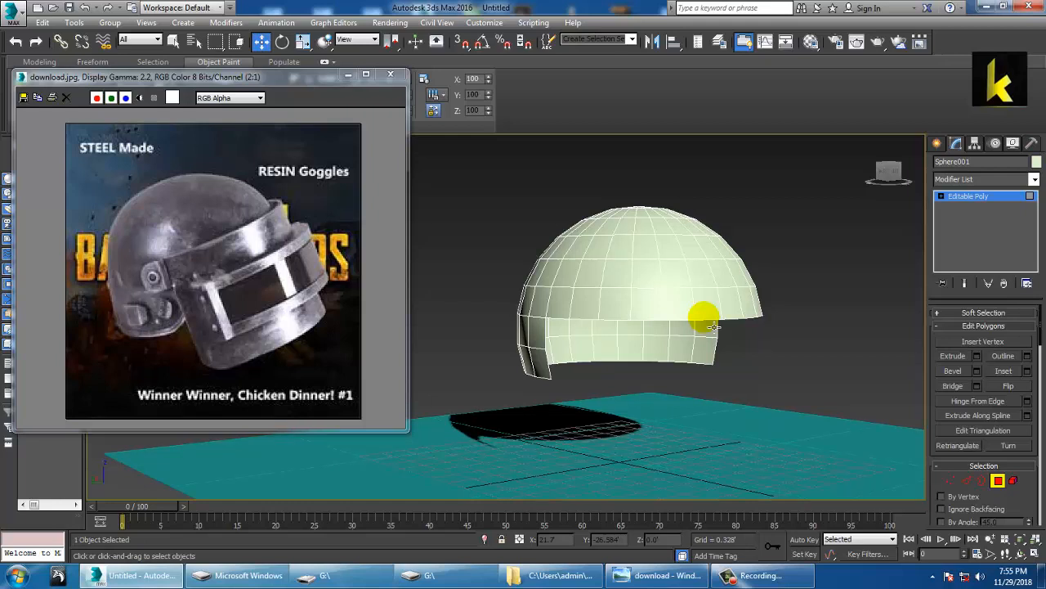
middle_click_drag(713, 326, 679, 313, "alt")
Step: Arch the shell's bottom rear edge in the Left view by raising progressively narrower groups of its middle vertices
key("alt+w")
middle_click_drag(749, 224, 681, 212)
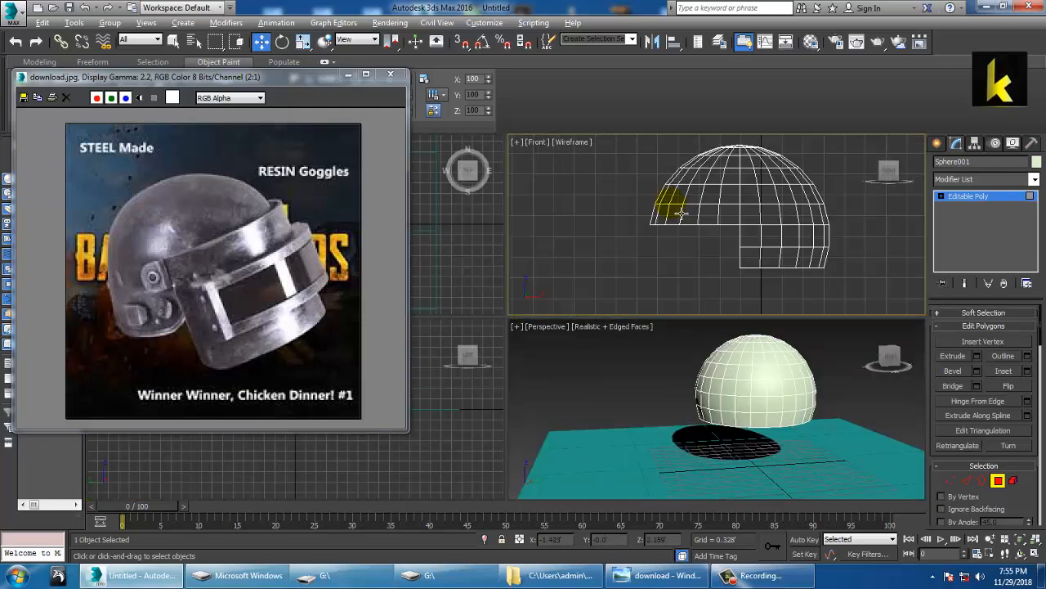
middle_click_drag(456, 402, 450, 406)
key("alt+w")
scroll(504, 380, "down", 3)
middle_click_drag(510, 275, 577, 284)
scroll(612, 372, "up", 5)
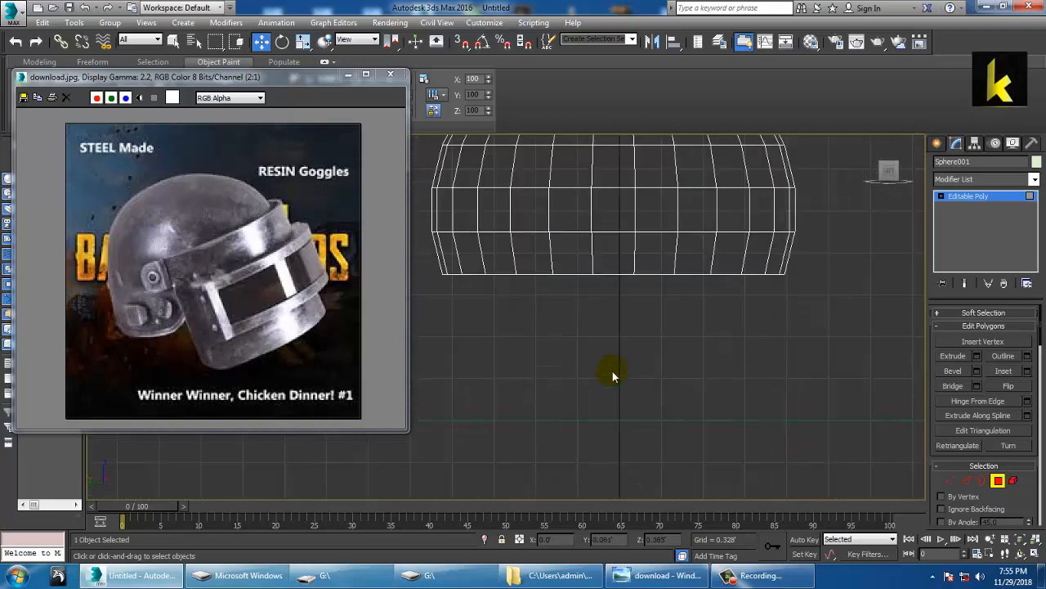
scroll(630, 362, "down", 1)
left_click(947, 478)
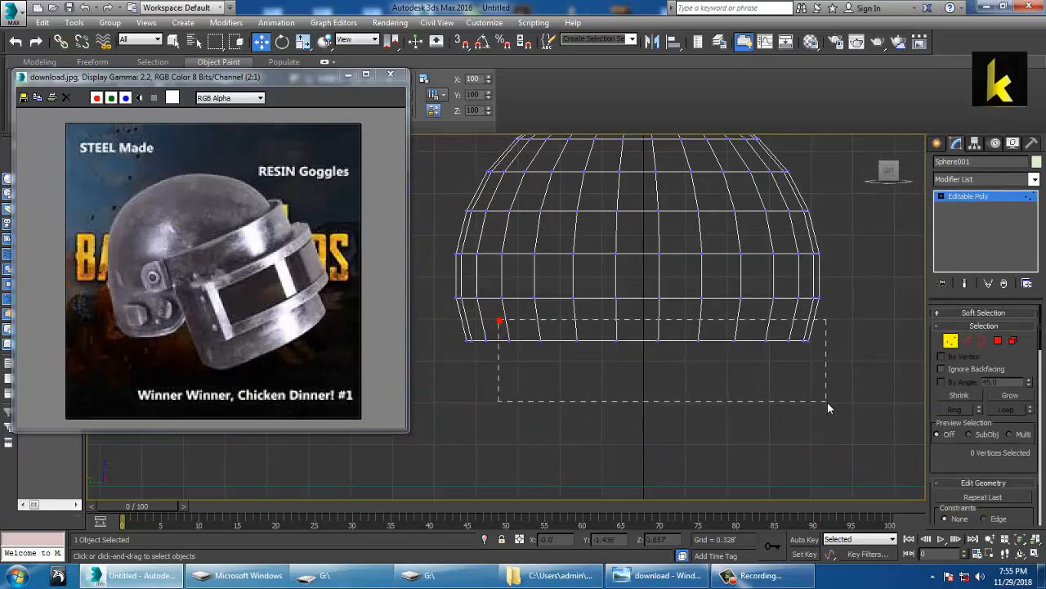
left_click_drag(754, 400, 774, 407)
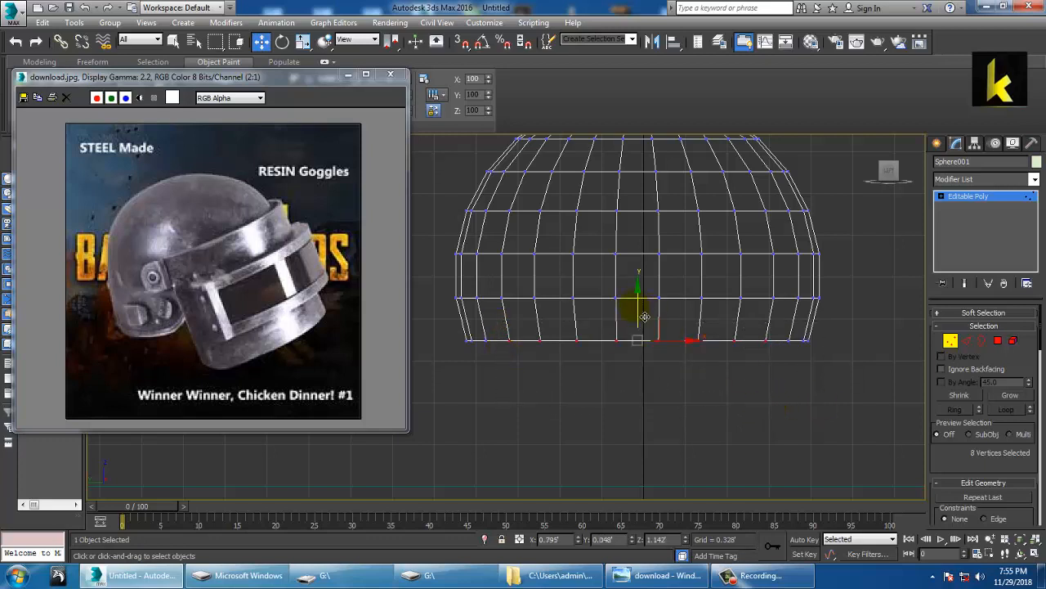
left_click_drag(648, 318, 649, 311)
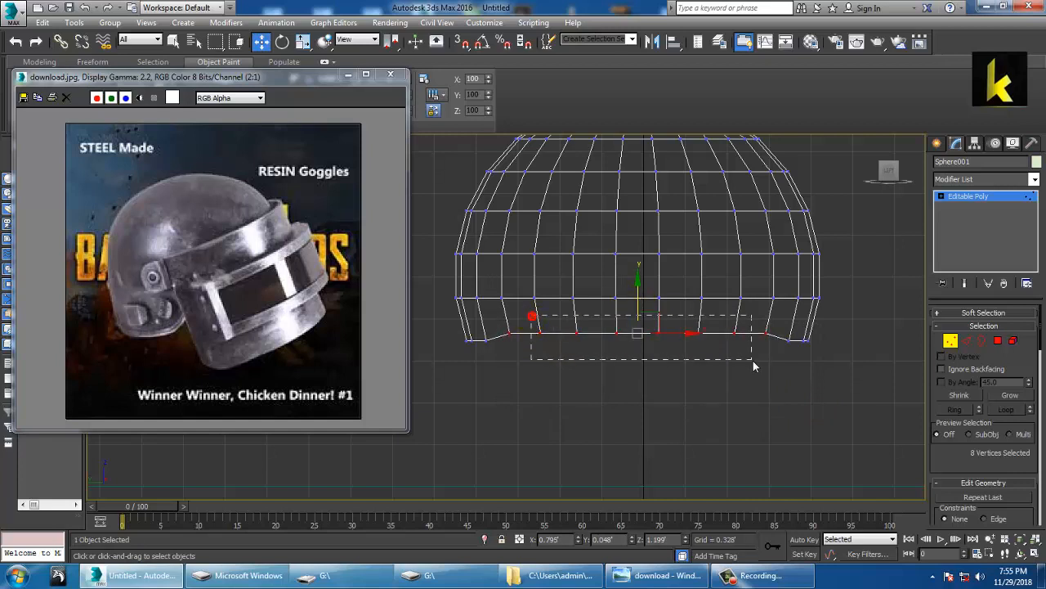
left_click_drag(753, 361, 752, 361)
left_click_drag(654, 308, 647, 299)
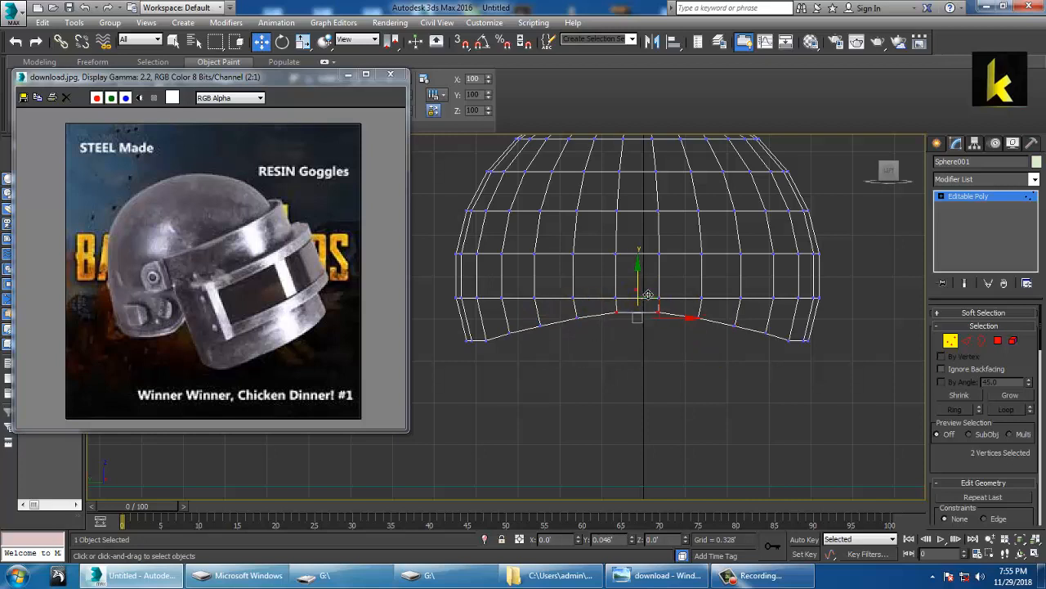
Step: Examine the arched rear edge and the face opening of the shell in the Perspective view
key("alt+w")
right_click(716, 413)
key("alt+w")
middle_click_drag(719, 411, 658, 360, "alt")
key("alt+w")
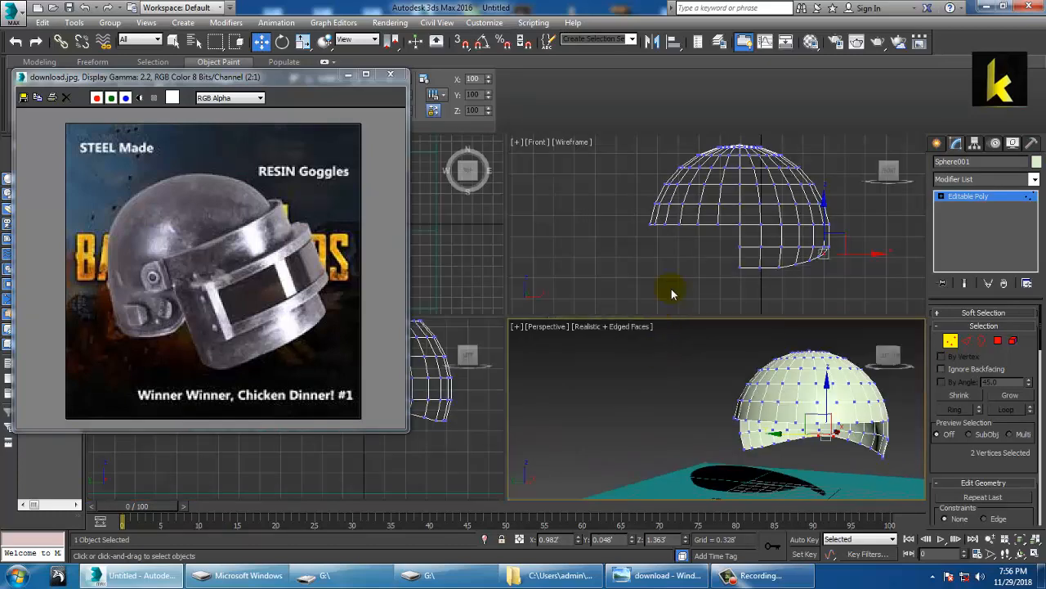
right_click(481, 409)
key("alt+w")
key("alt+w")
key("alt+w")
middle_click_drag(728, 385, 626, 299, "alt")
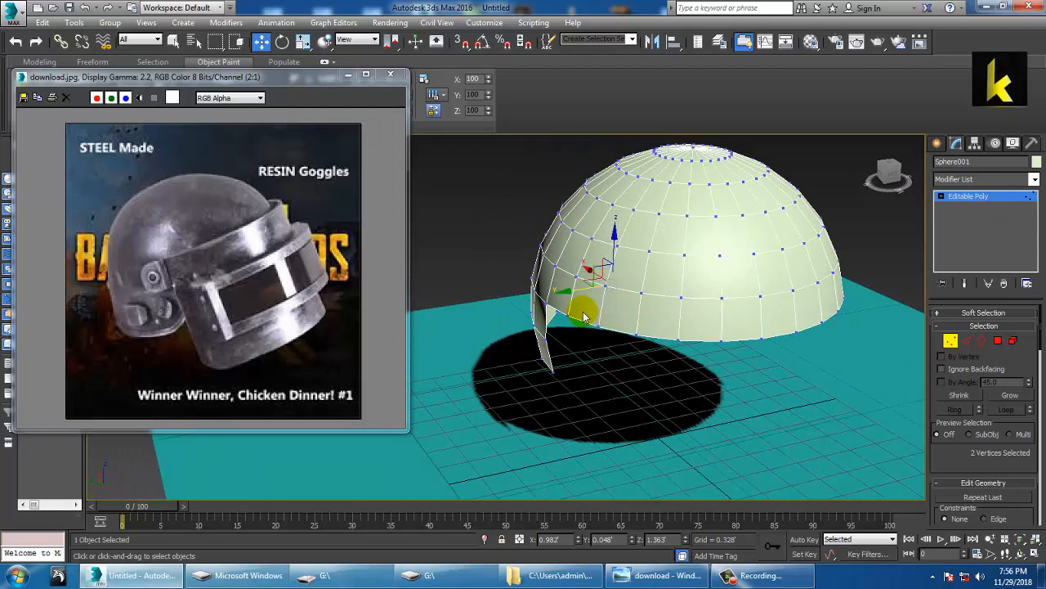
middle_click_drag(608, 302, 636, 296, "alt")
Step: Examine the shell's outline in the Left view and in the maximized Front view
key("alt+w")
right_click(434, 411)
key("alt+w")
middle_click_drag(568, 372, 654, 359)
key("alt+w")
right_click(697, 240)
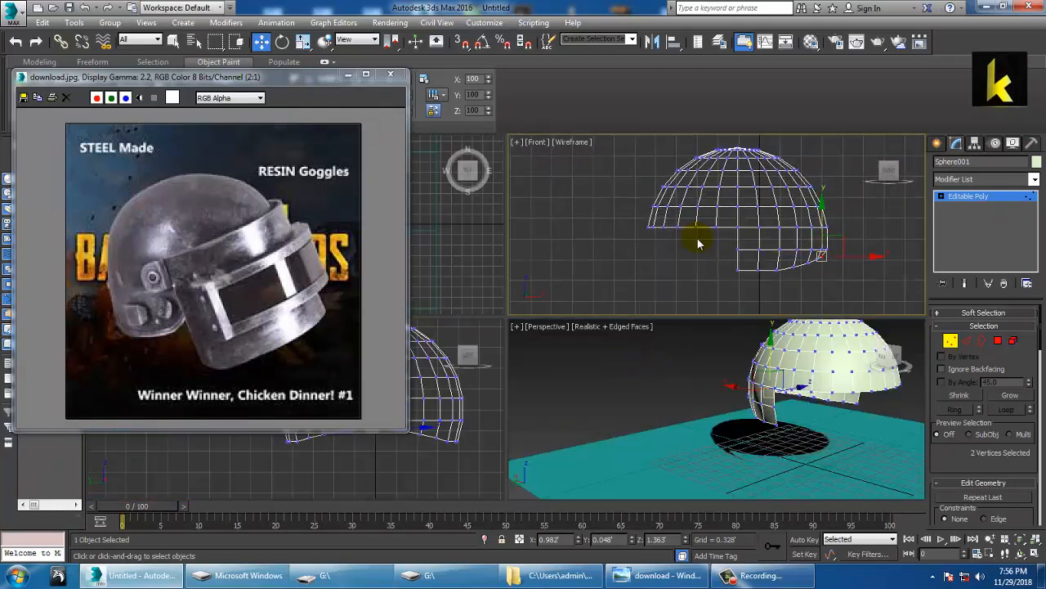
middle_click_drag(720, 252, 902, 295)
key("alt+w")
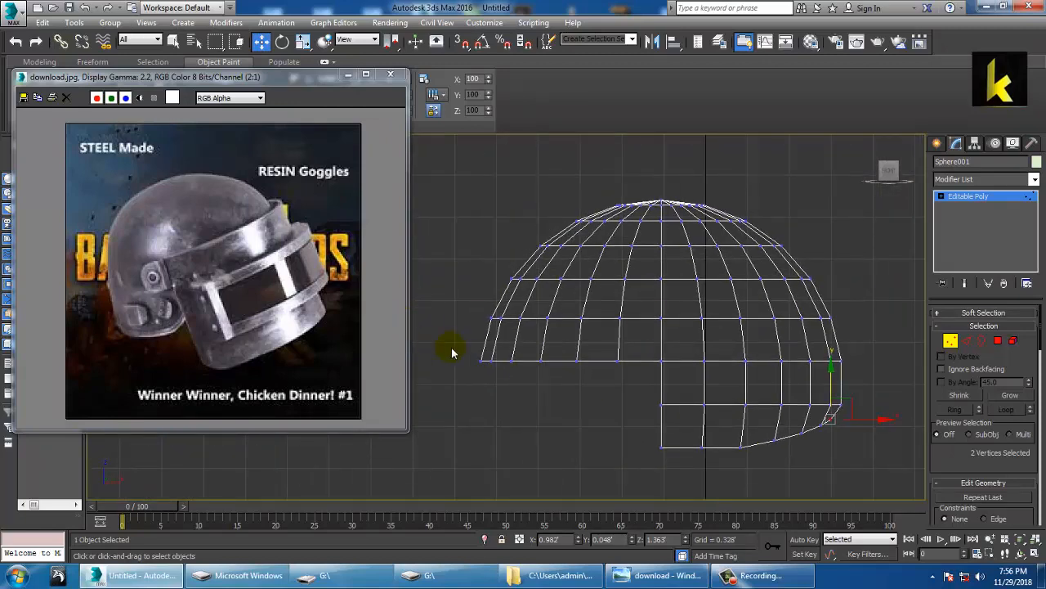
Step: Select the ten vertices along the shell's front lower edge and raise them to about Z 1.899'
left_click_drag(615, 399, 616, 399)
key("alt+w")
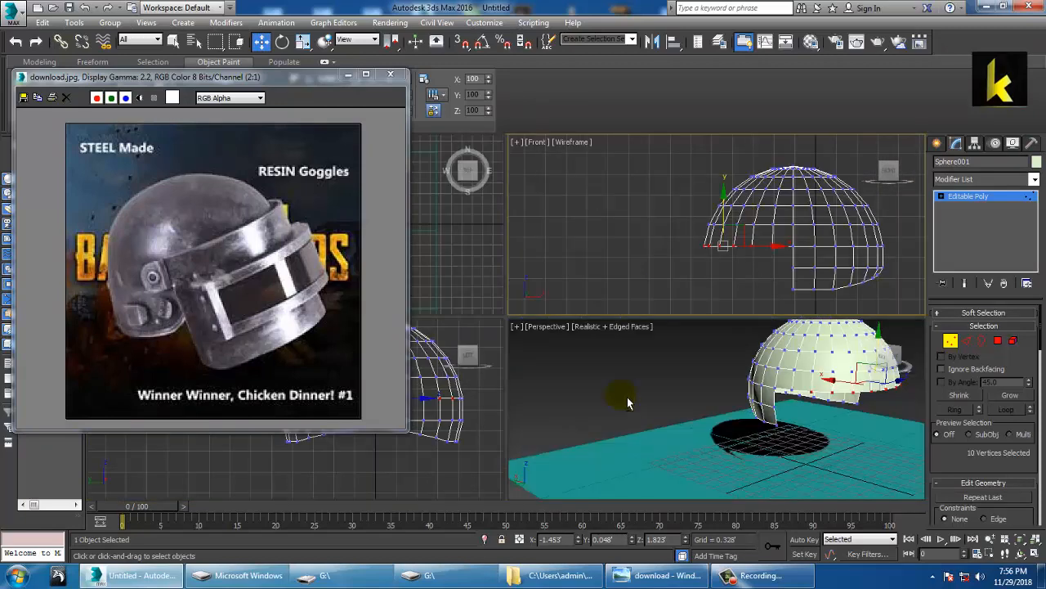
middle_click(718, 419)
key("alt+w")
middle_click_drag(718, 419, 632, 382, "alt")
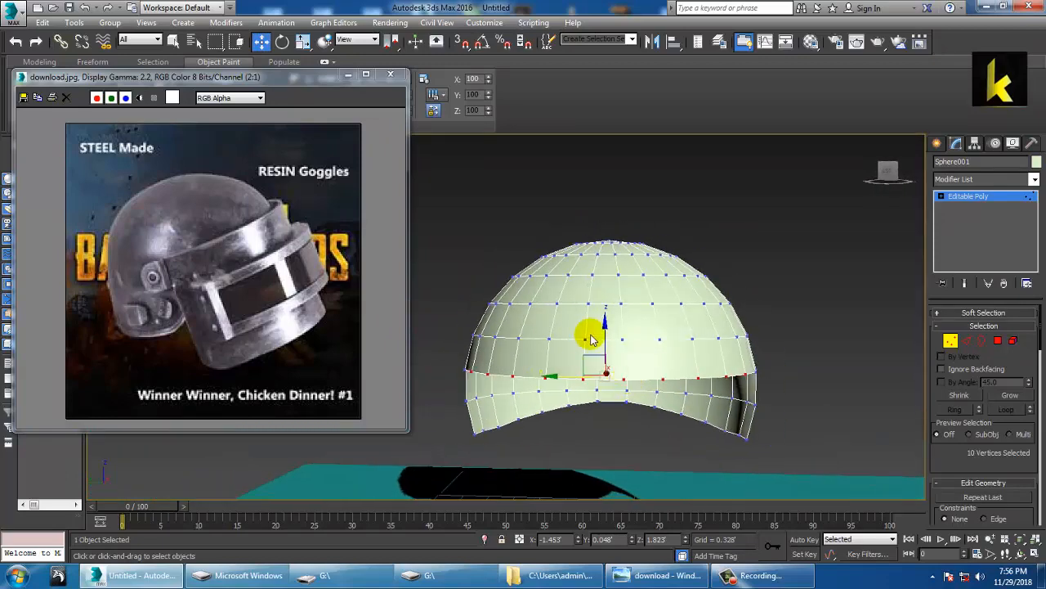
left_click_drag(607, 337, 607, 327)
middle_click_drag(615, 337, 603, 385, "alt")
Step: Select the eight middle vertices of the shell's front lower edge and raise them to about Z 1.954'
middle_click_drag(477, 363, 565, 336, "alt")
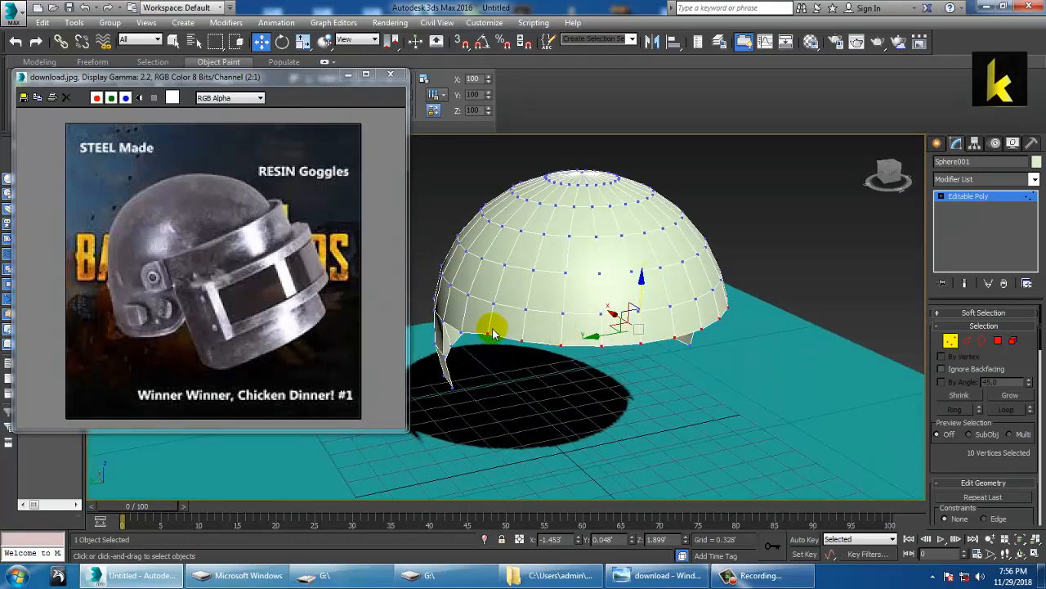
left_click_drag(501, 326, 538, 368)
middle_click_drag(537, 368, 550, 344, "alt")
left_click_drag(550, 341, 614, 390, "ctrl")
middle_click_drag(614, 384, 590, 347, "alt")
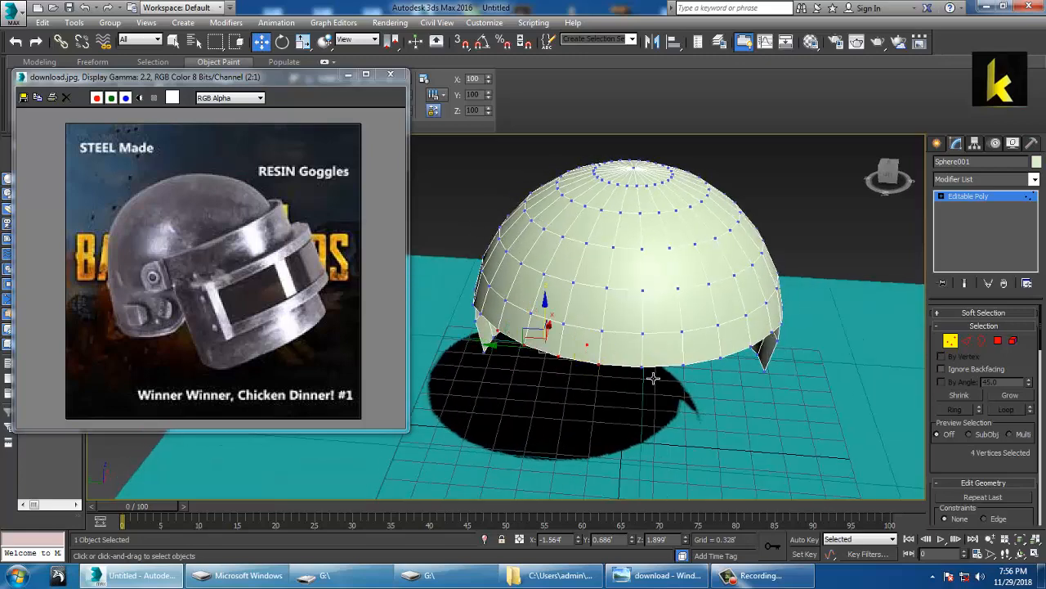
left_click(625, 354, "ctrl")
left_click_drag(714, 400, 715, 401, "ctrl")
left_click_drag(708, 341, 732, 376, "ctrl")
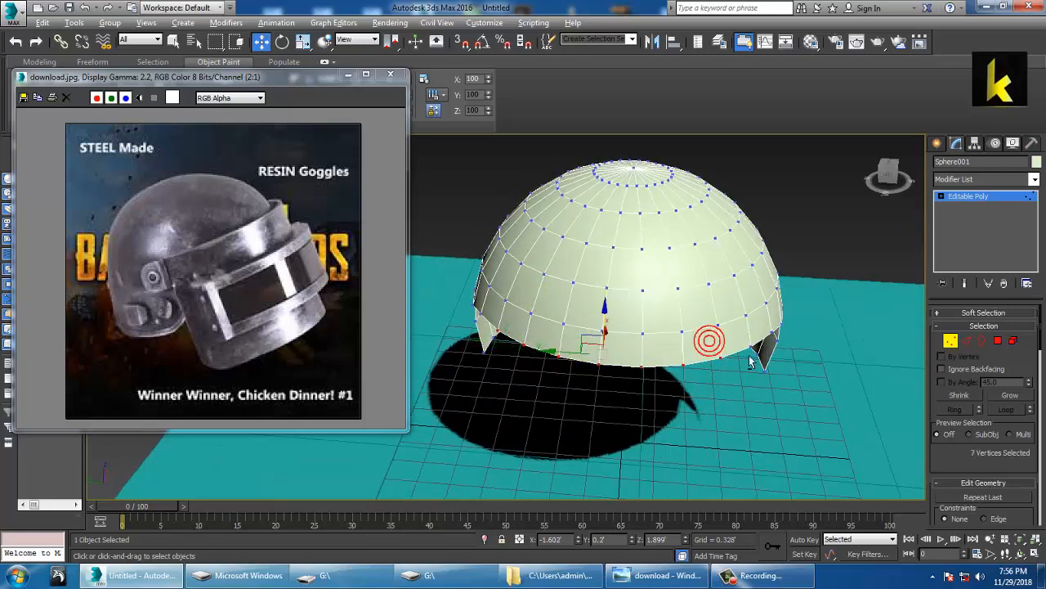
middle_click_drag(733, 373, 747, 360, "alt")
left_click_drag(742, 357, 769, 403, "ctrl")
middle_click_drag(767, 403, 783, 357, "alt")
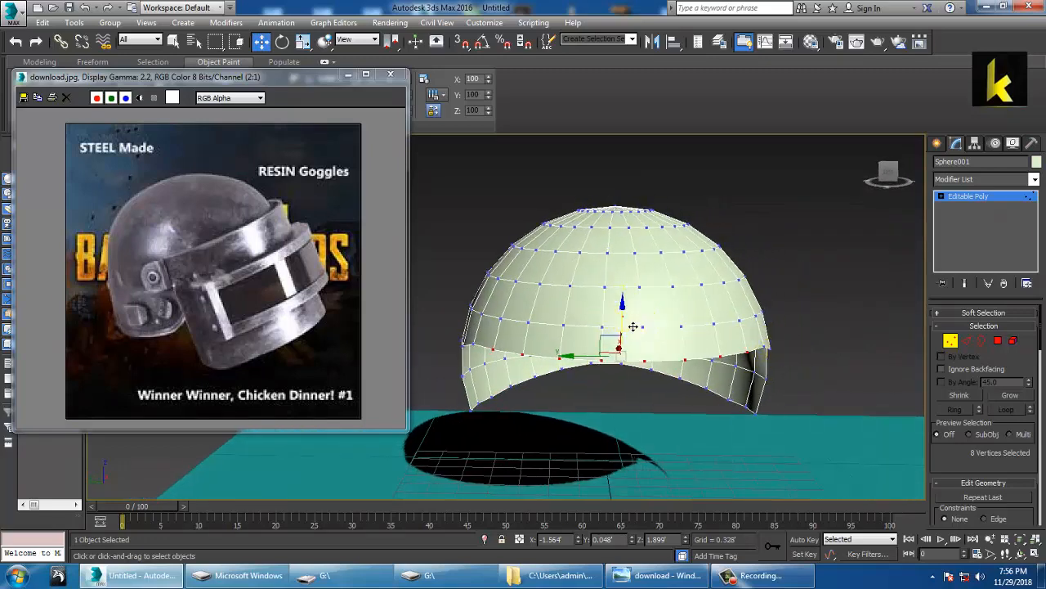
left_click_drag(631, 327, 633, 318)
Step: Reselect a narrower group of seven vertices along the front lower edge and raise it to about Z 1.888'
middle_click_drag(634, 318, 627, 347, "alt")
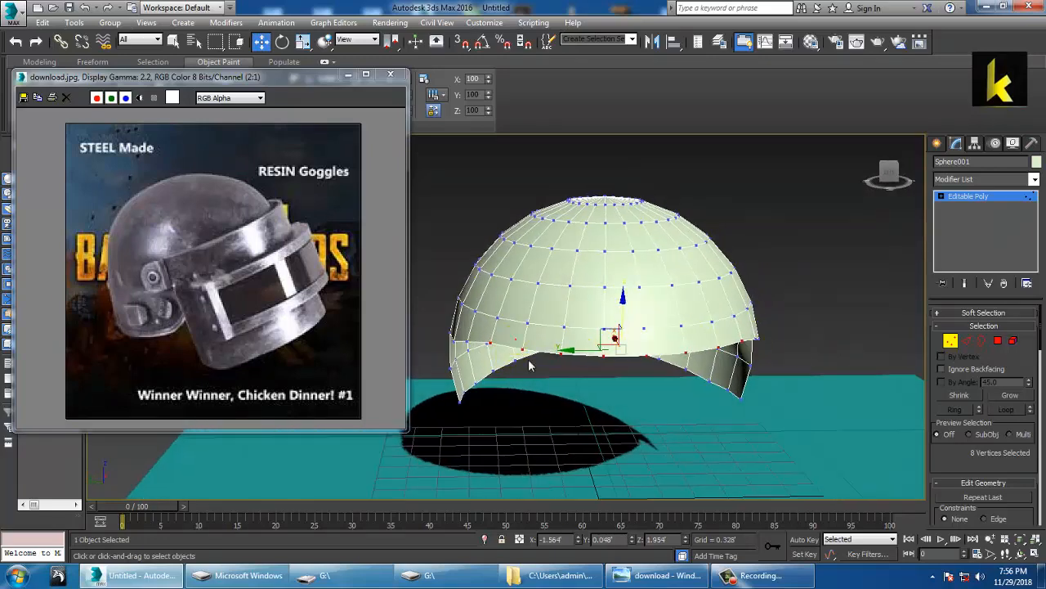
left_click(522, 350)
middle_click_drag(521, 350, 560, 351, "alt")
left_click_drag(559, 347, 726, 372, "ctrl")
key("ctrl+z")
middle_click_drag(724, 371, 712, 372, "alt")
left_click_drag(707, 352, 734, 382, "ctrl")
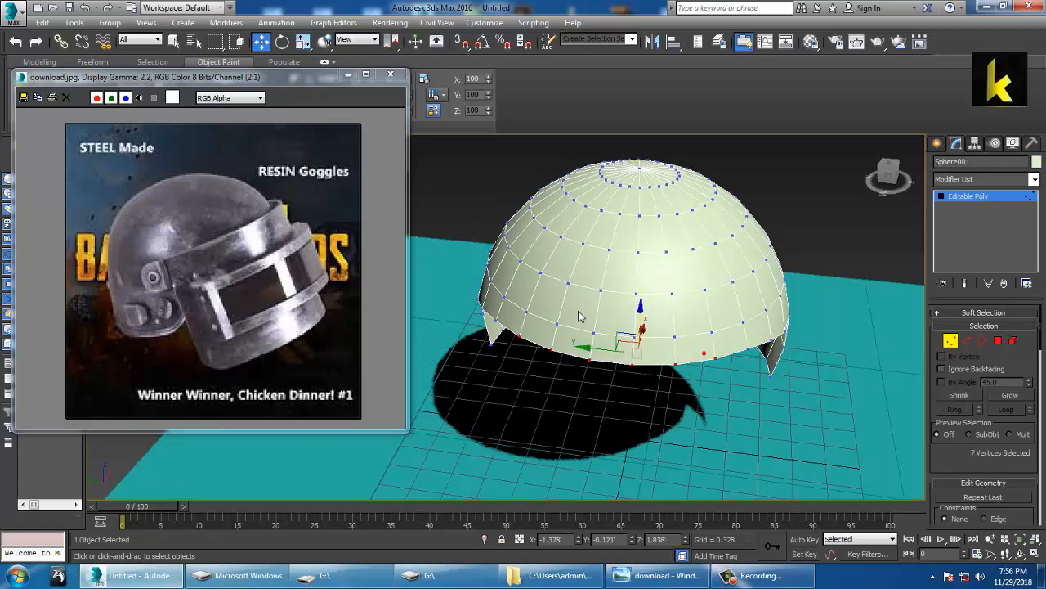
middle_click_drag(657, 327, 717, 322, "alt")
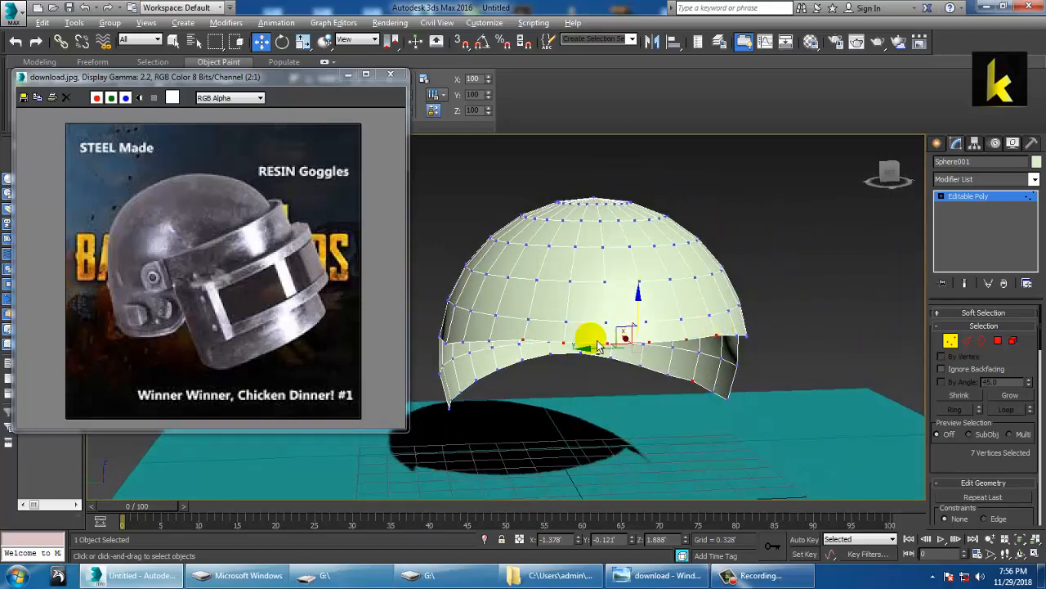
Step: Lower the four centre vertices of the front edge to about Z 1.882' to form a brim
middle_click_drag(597, 346, 628, 419, "alt")
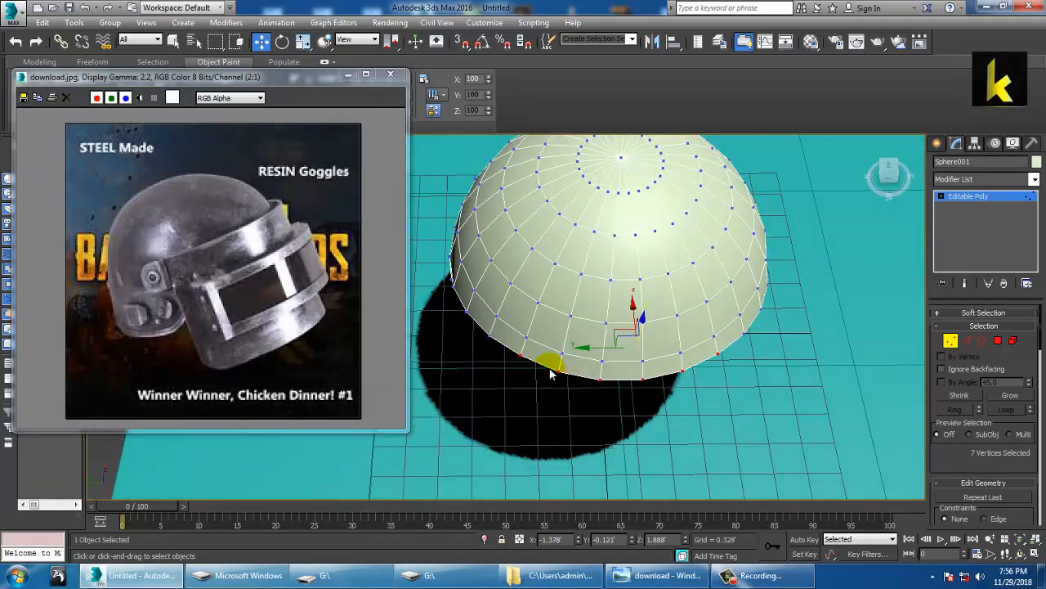
left_click_drag(534, 366, 708, 437)
middle_click_drag(692, 412, 626, 346, "alt")
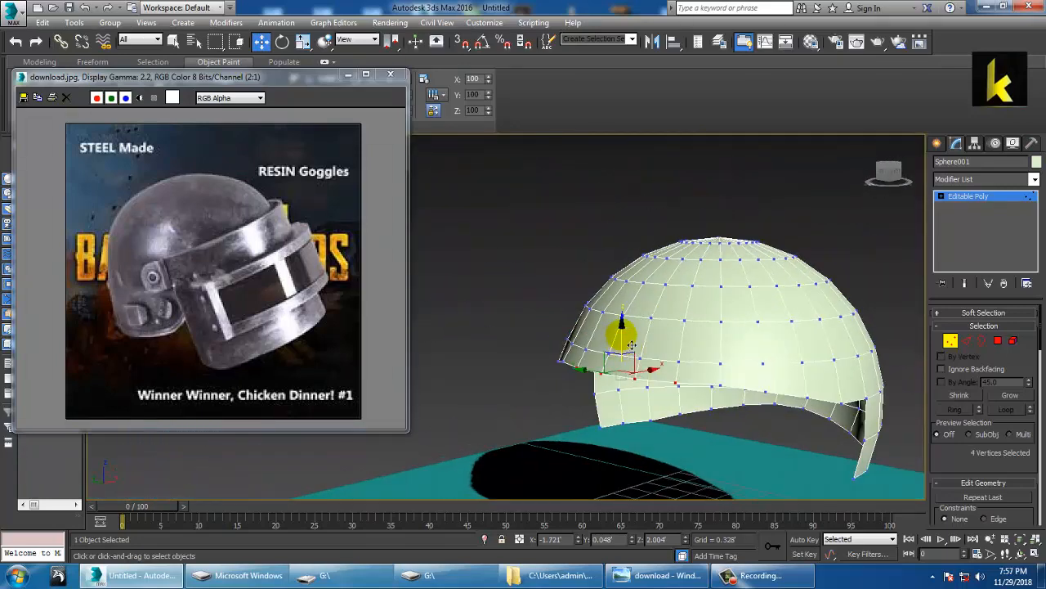
left_click_drag(631, 345, 636, 361)
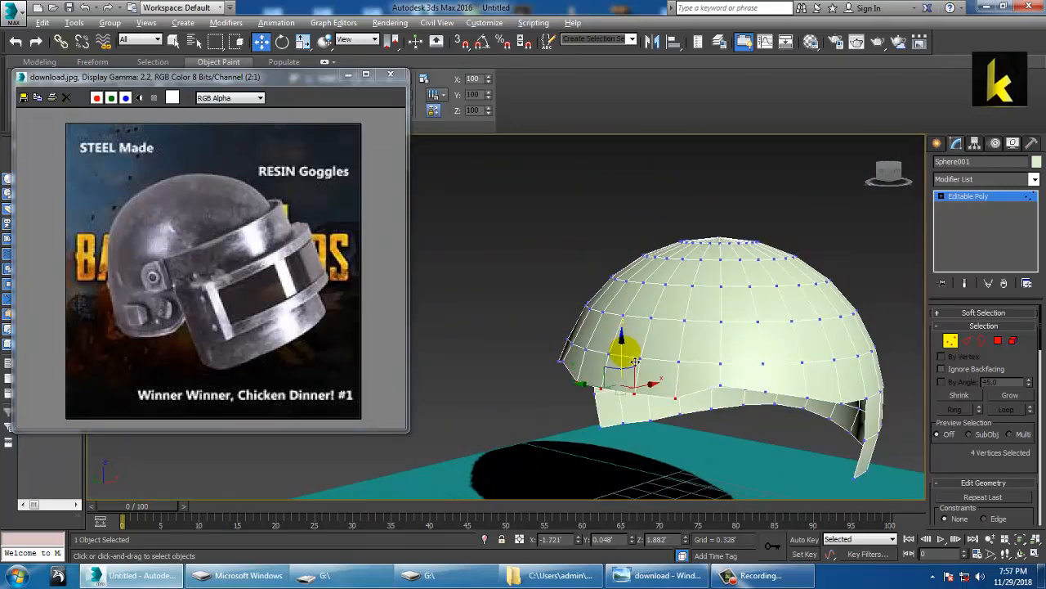
Step: In the Front view, raise two vertex pairs behind the brim to about Z 2.011' and lower the two pairs nearest the ear section
middle_click_drag(635, 362, 809, 357, "alt")
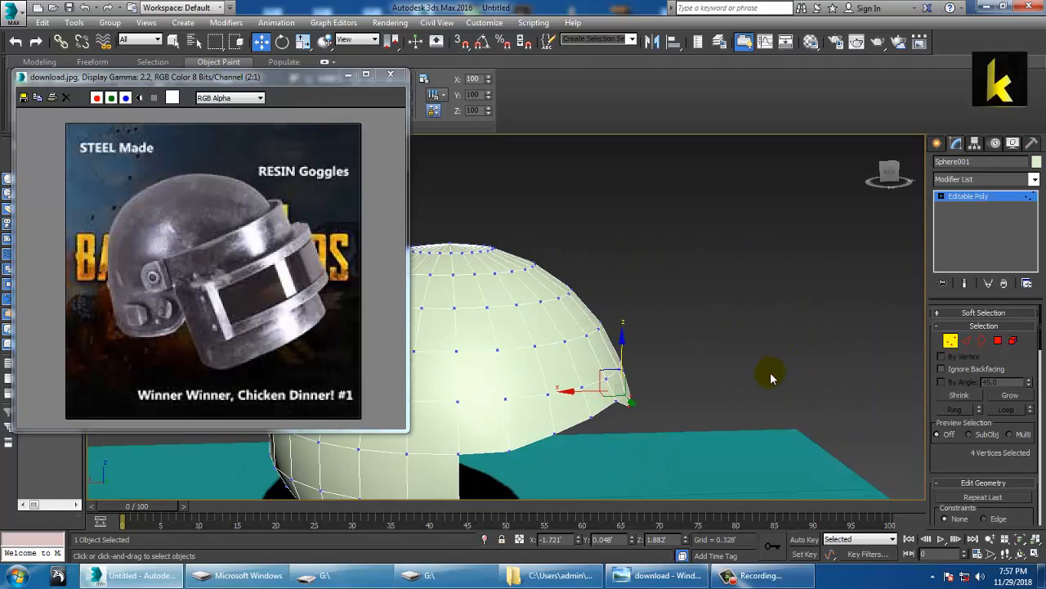
key("alt+w")
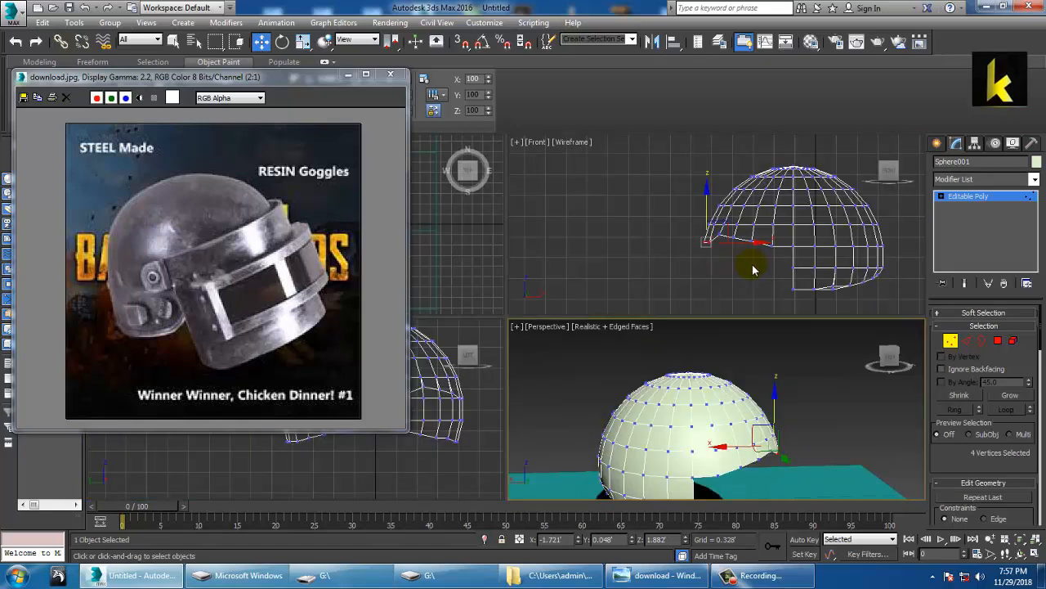
key("alt+w")
scroll(650, 376, "down", 3)
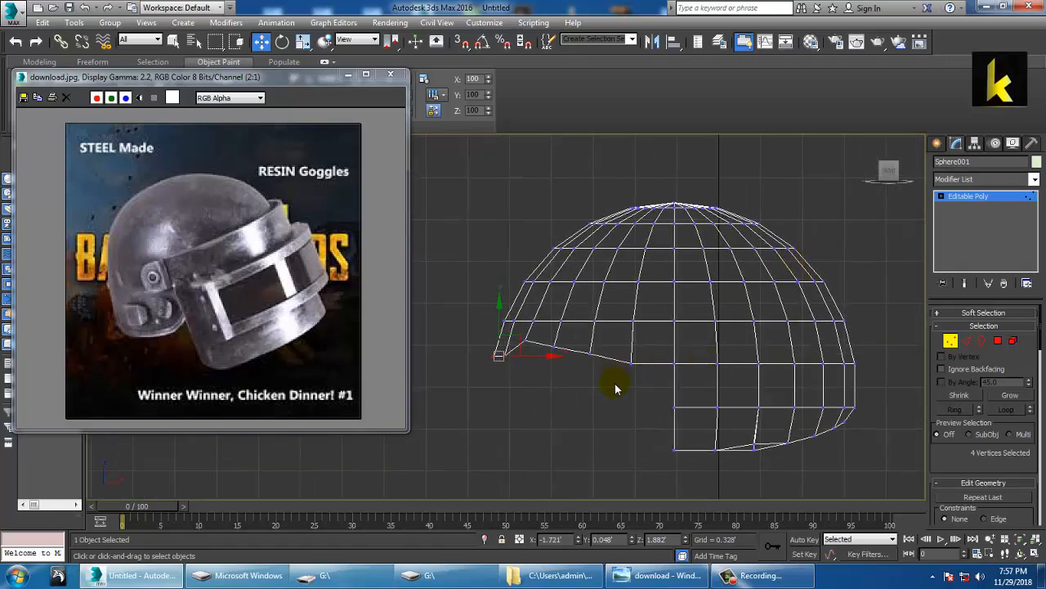
left_click_drag(601, 335, 598, 332)
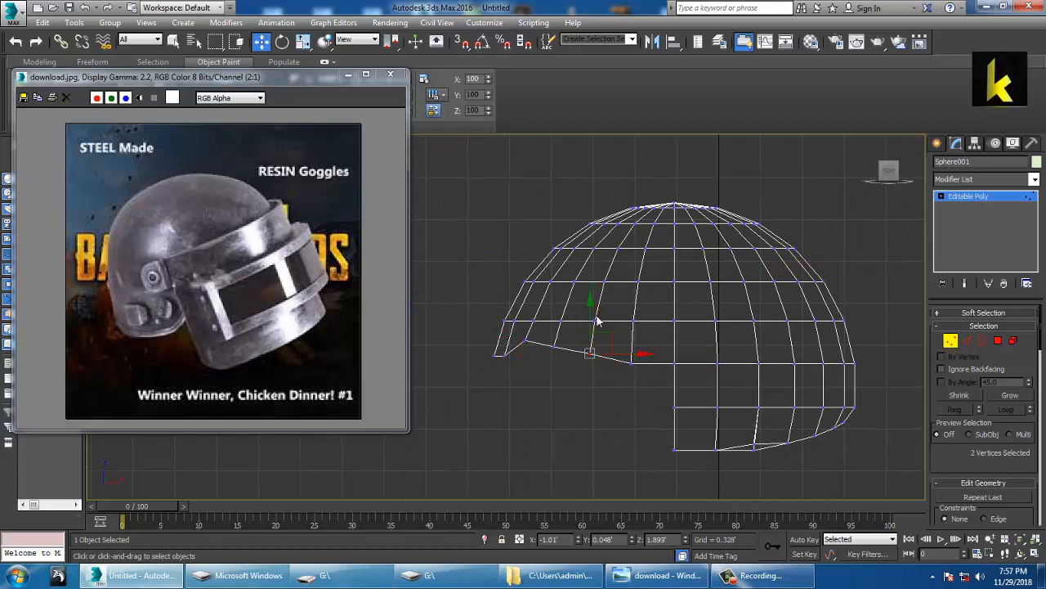
left_click(596, 316)
left_click_drag(579, 379, 562, 321)
left_click(552, 348)
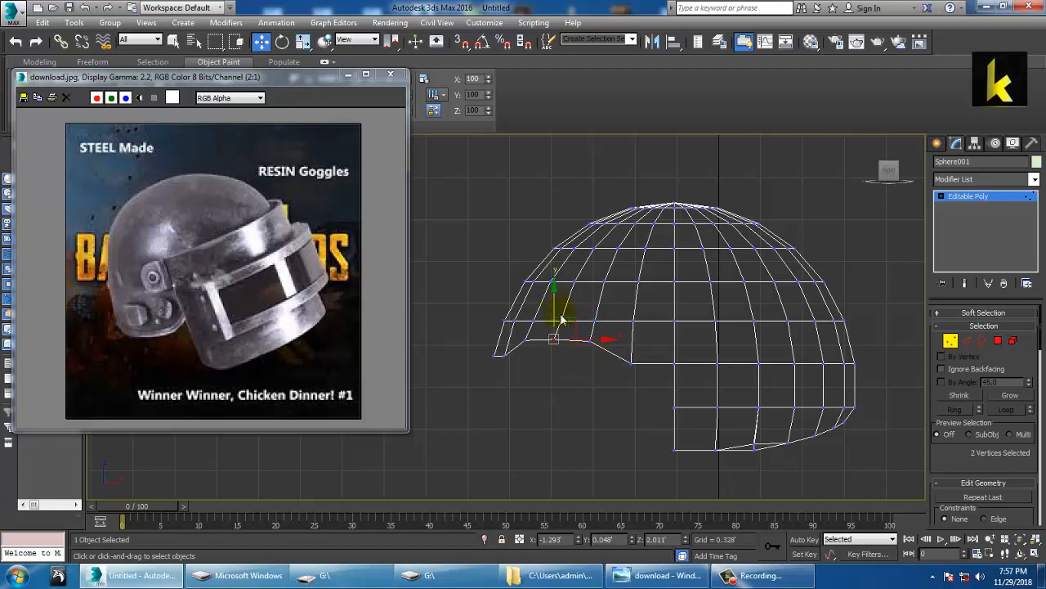
left_click_drag(627, 367, 686, 331)
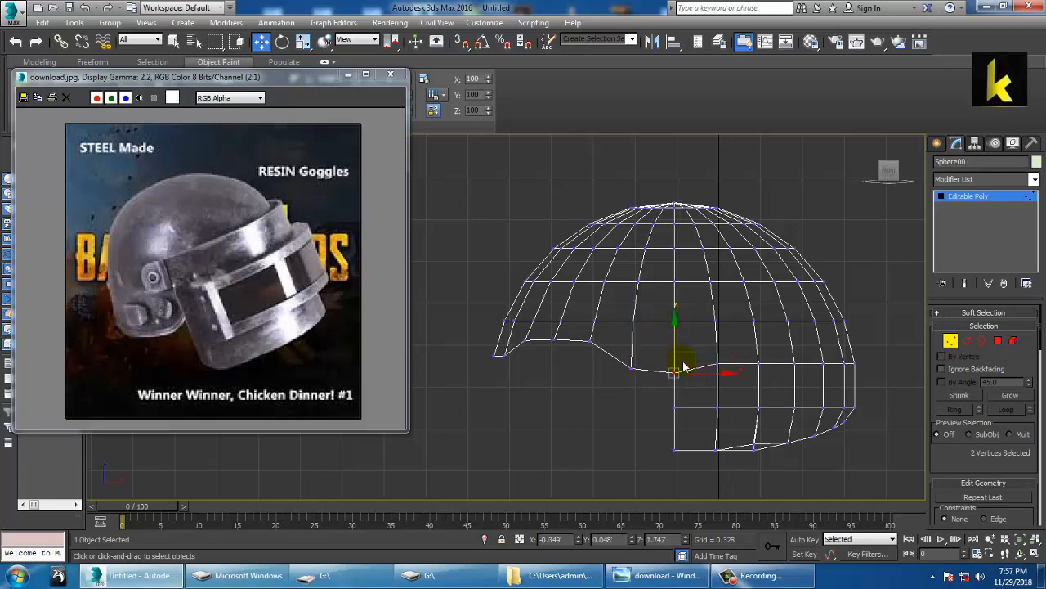
Step: Examine the reshaped side edge in the Perspective view and the shell's outline in the maximized Top view
key("alt+w")
middle_click(760, 423)
key("alt+w")
middle_click_drag(757, 423, 626, 397, "alt")
scroll(643, 400, "down", 5)
key("alt+w")
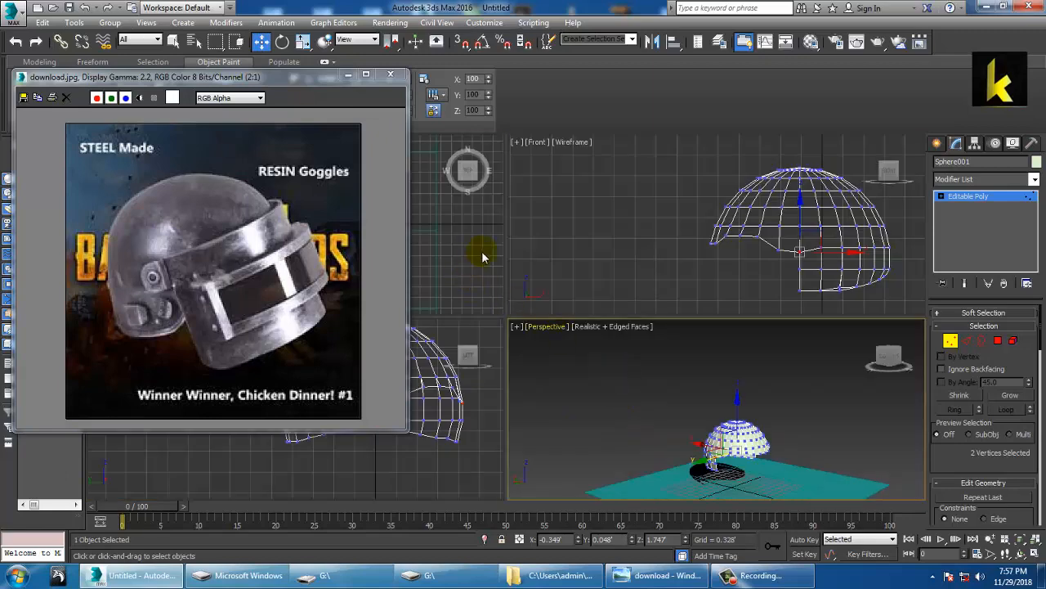
middle_click(482, 257)
key("alt+w")
scroll(567, 307, "down", 2)
middle_click_drag(568, 307, 710, 327)
scroll(705, 327, "up", 4)
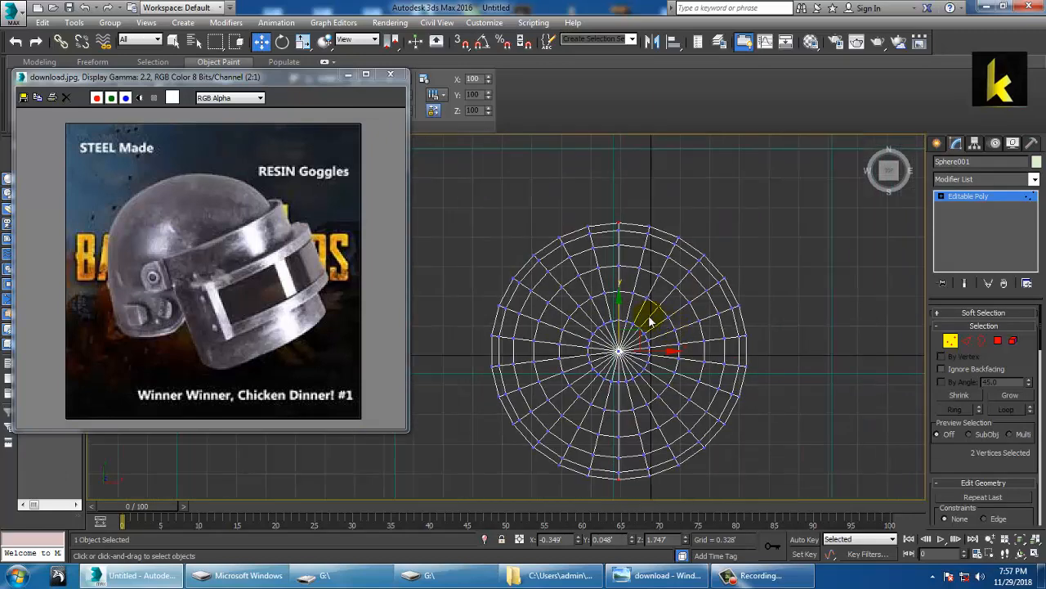
Step: Draw a spline arc of about 1.483' radius around the front half of the shell in the Top view
left_click(936, 143)
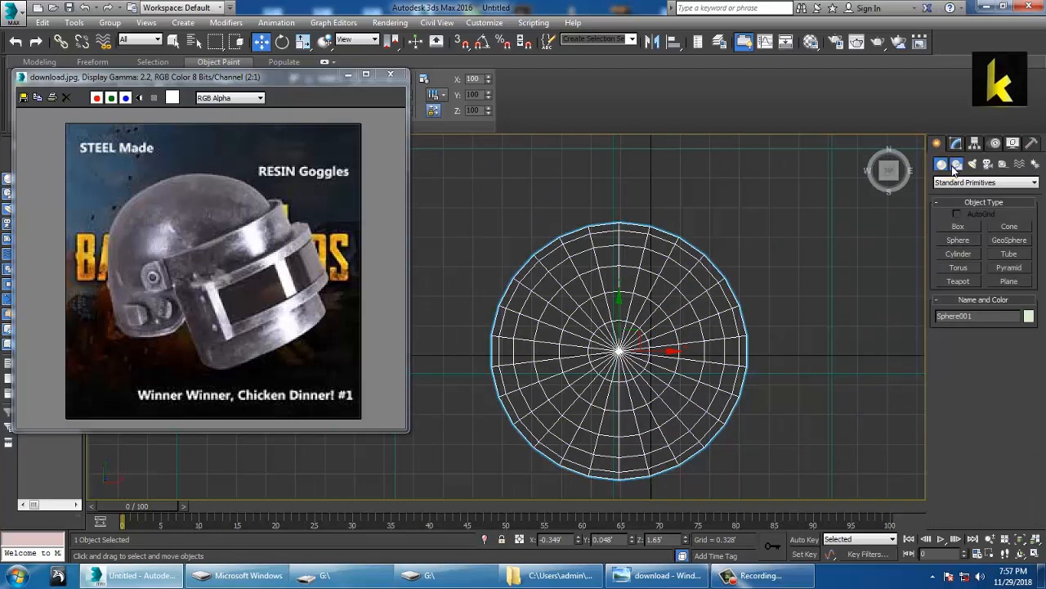
left_click(957, 164)
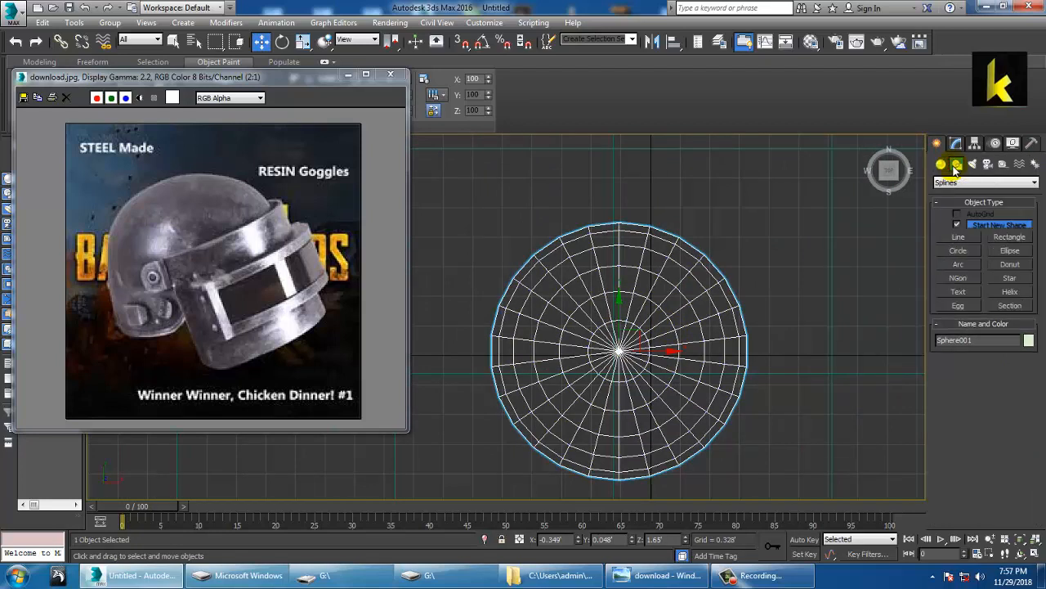
left_click(957, 264)
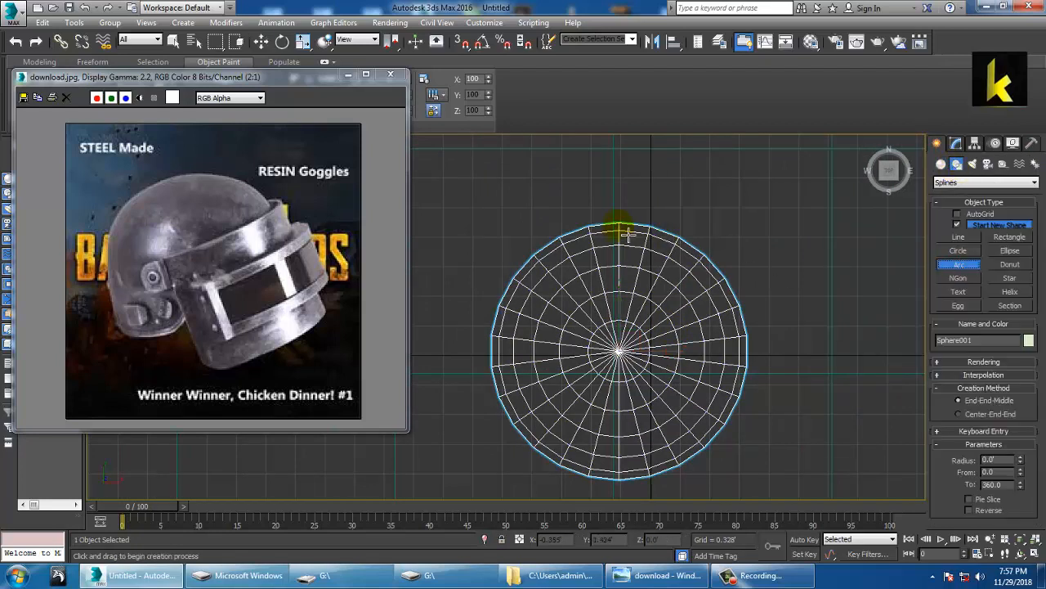
left_click_drag(629, 231, 631, 488)
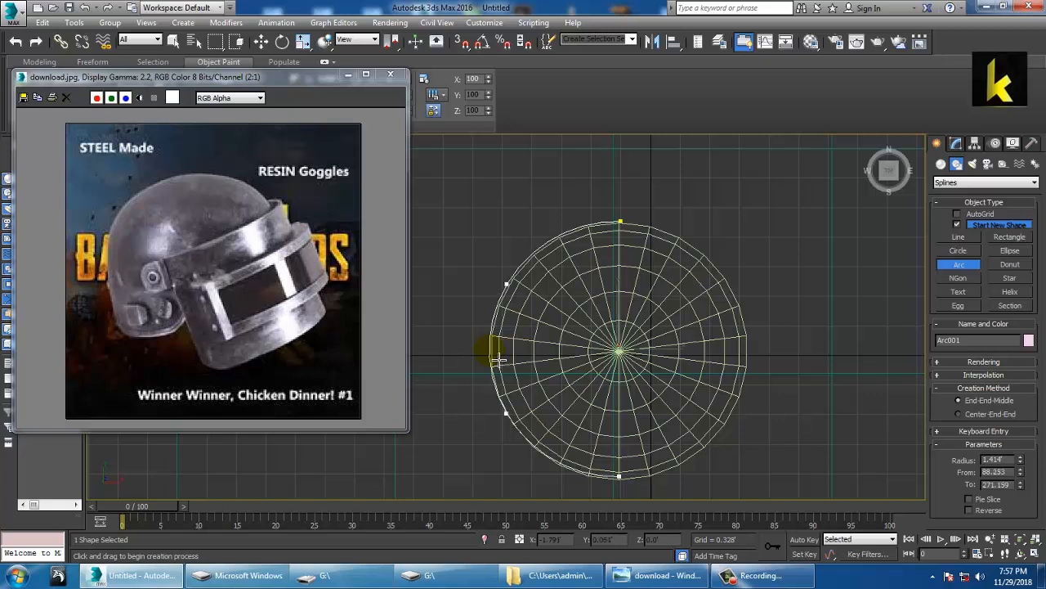
right_click(491, 352)
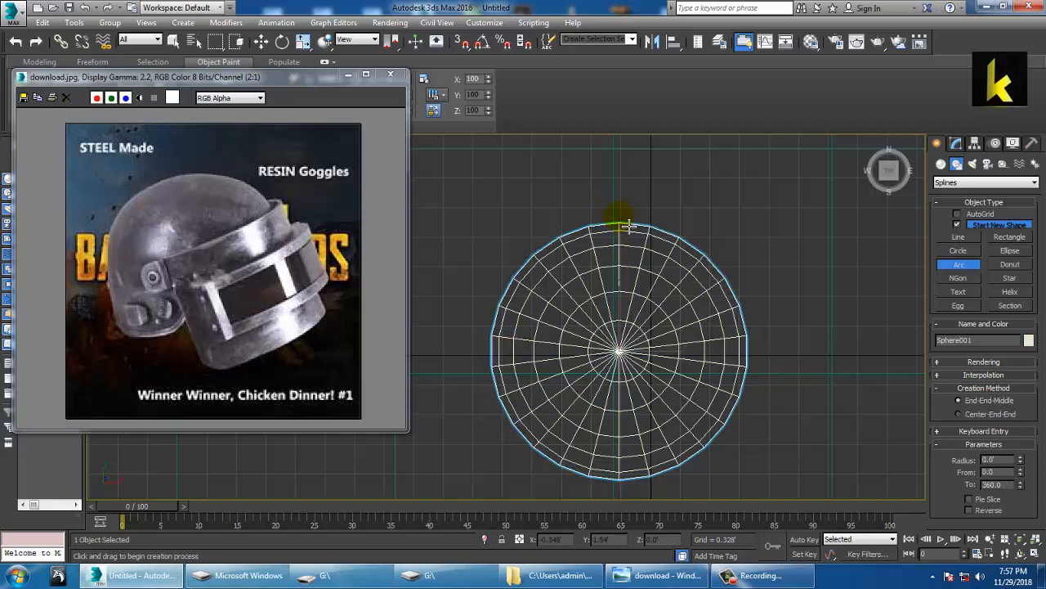
left_click_drag(627, 226, 629, 497)
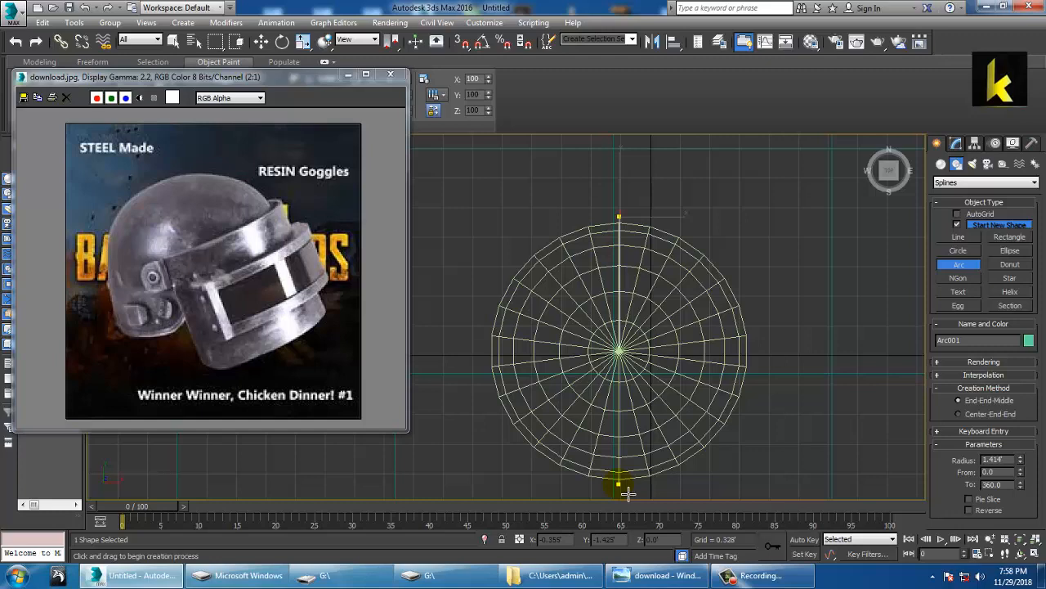
left_click_drag(628, 493, 626, 491)
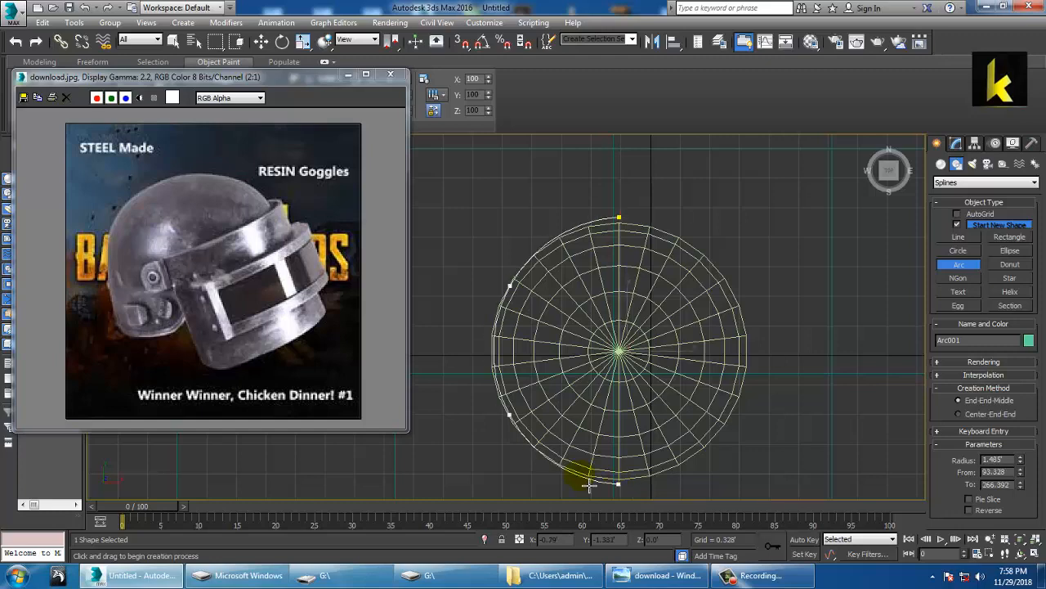
left_click(529, 449)
right_click(525, 447)
Step: Raise the arc in the Perspective view to the shell's front rim, at about Z 2.013'
key("alt+w")
middle_click(768, 442)
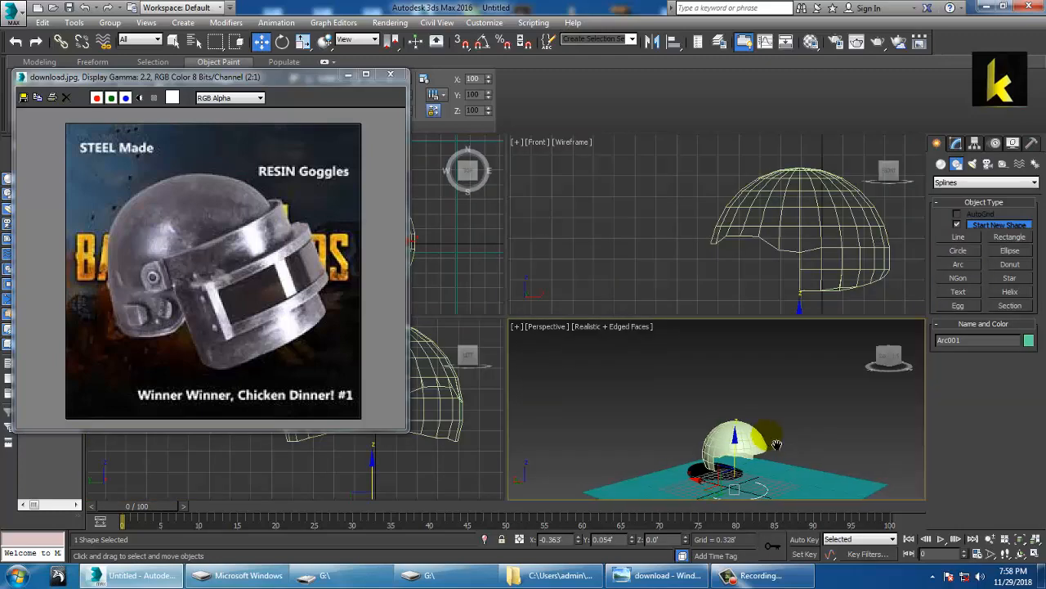
key("alt+w")
middle_click_drag(652, 404, 685, 340)
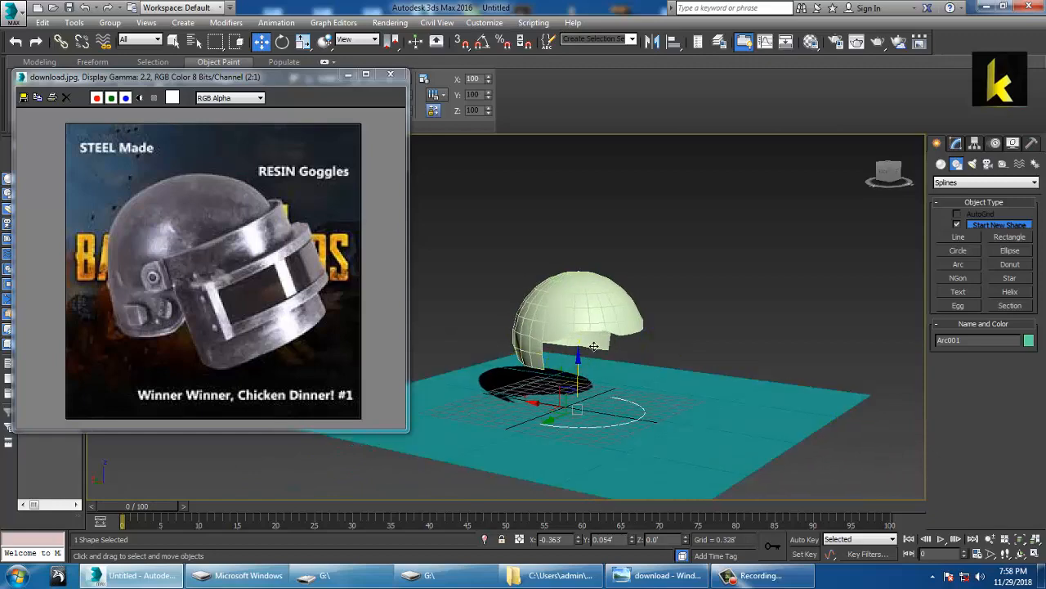
left_click_drag(577, 370, 609, 292)
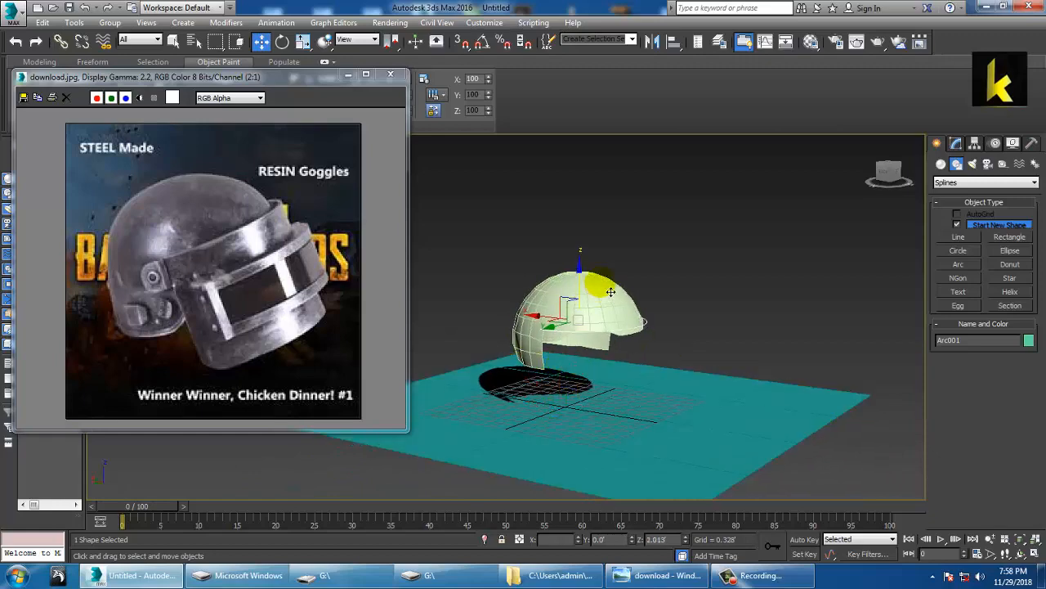
Step: Display the arc as a solid band in the viewport with a rectangular cross-section and reduce its width to about 0.044'
middle_click_drag(609, 292, 667, 256, "alt")
scroll(668, 260, "up", 3)
middle_click_drag(567, 302, 581, 323, "alt")
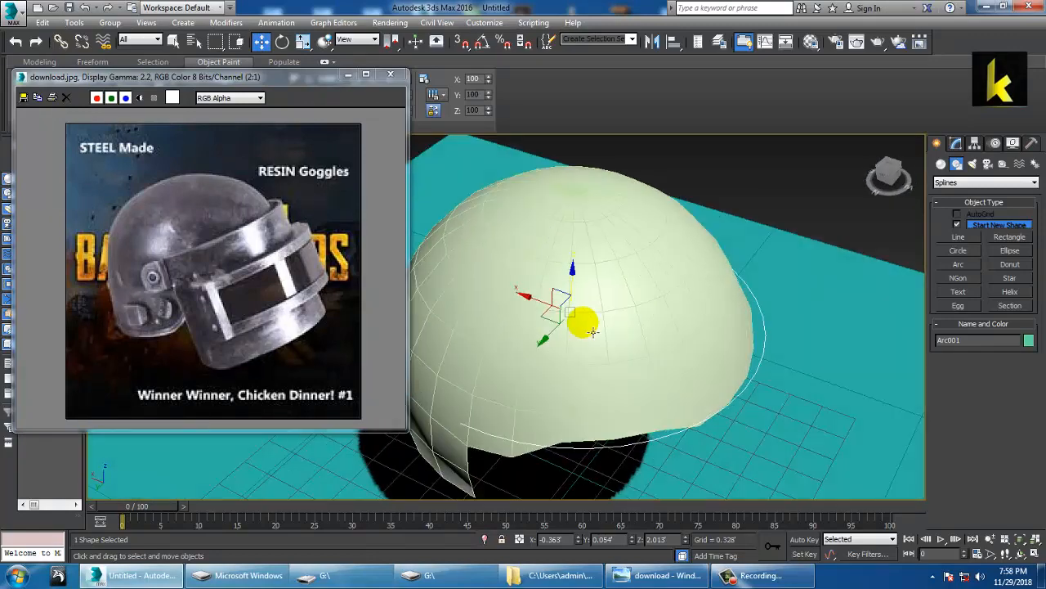
left_click(957, 144)
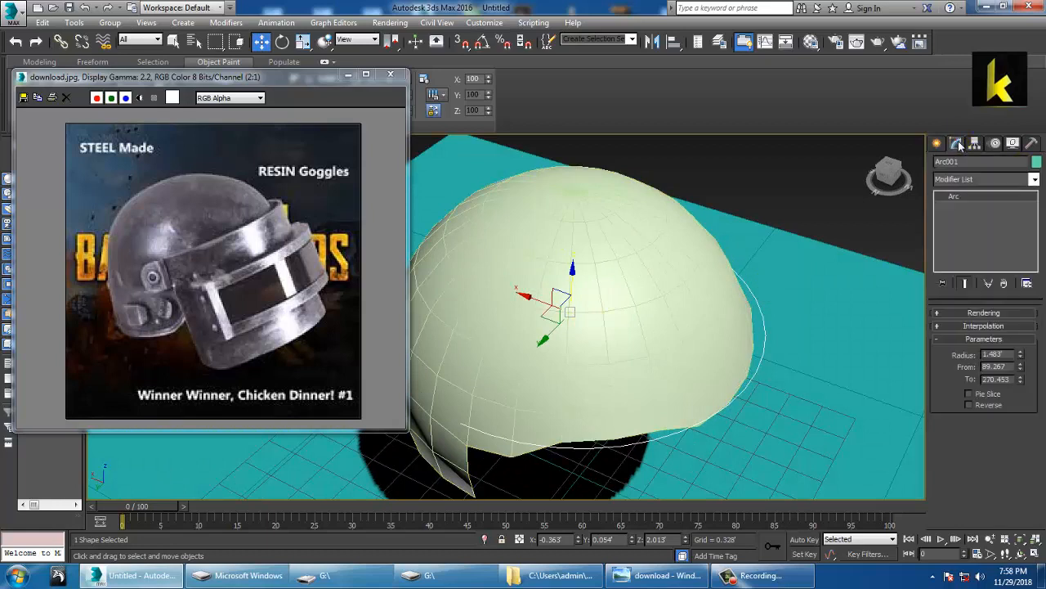
left_click(973, 312)
left_click(940, 333)
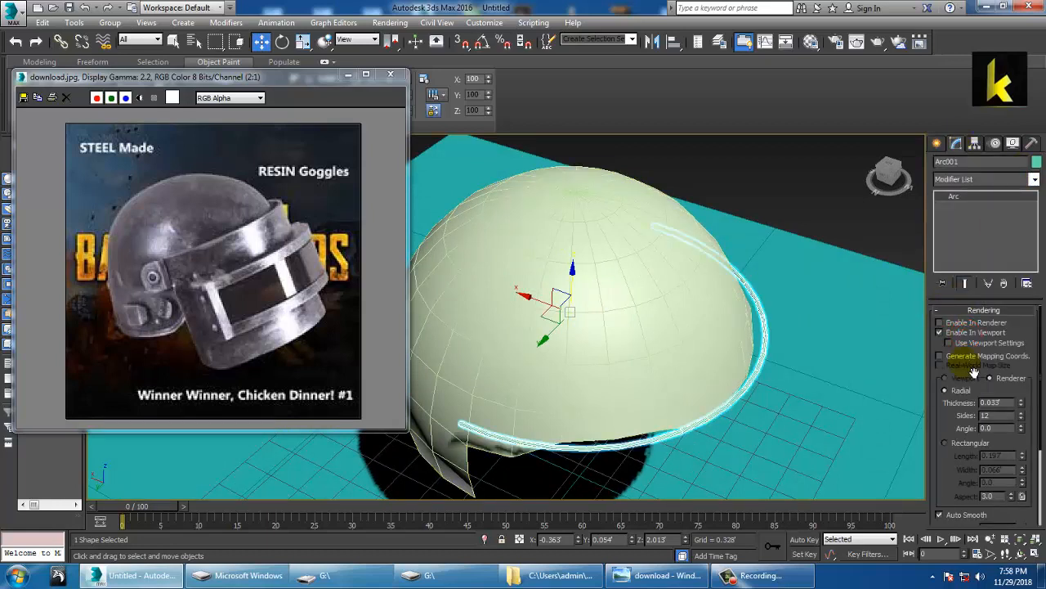
left_click(952, 445)
middle_click_drag(859, 398, 855, 315, "alt")
left_click_drag(1023, 473, 1022, 494)
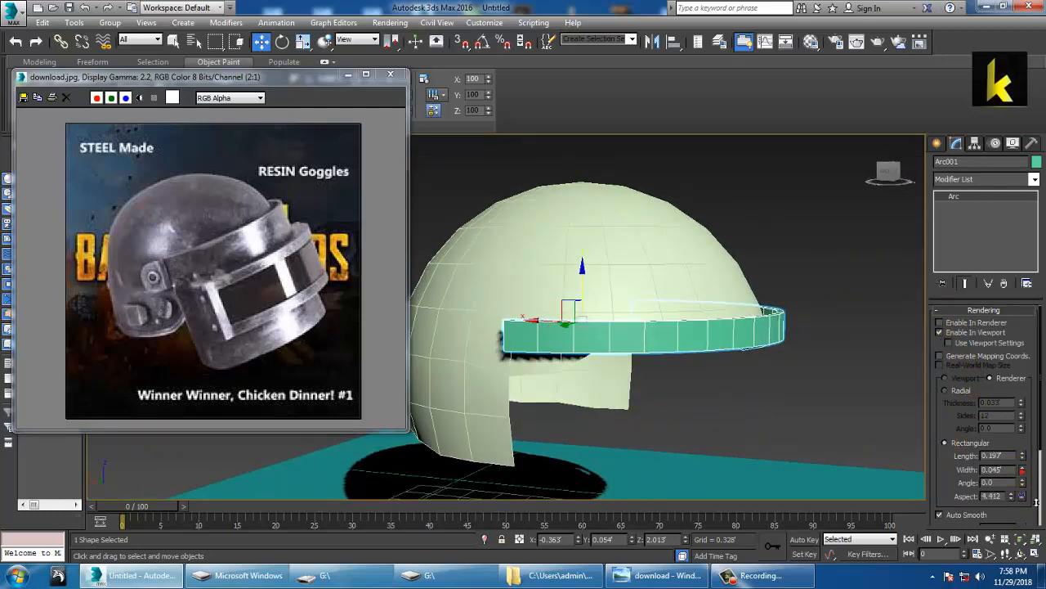
middle_click_drag(791, 350, 769, 407, "alt")
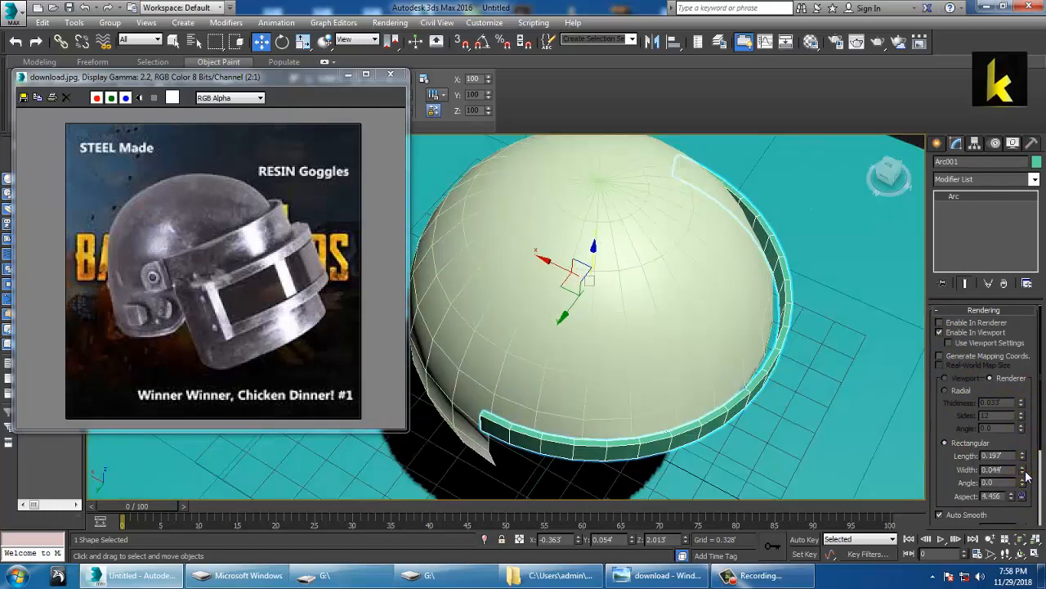
Step: Reduce the band's rectangular width to 0.032' and increase its length to about 1.148'
left_click_drag(1024, 473, 1041, 498)
left_click_drag(1022, 455, 996, 163)
middle_click_drag(726, 199, 626, 171, "alt")
scroll(634, 184, "down", 3)
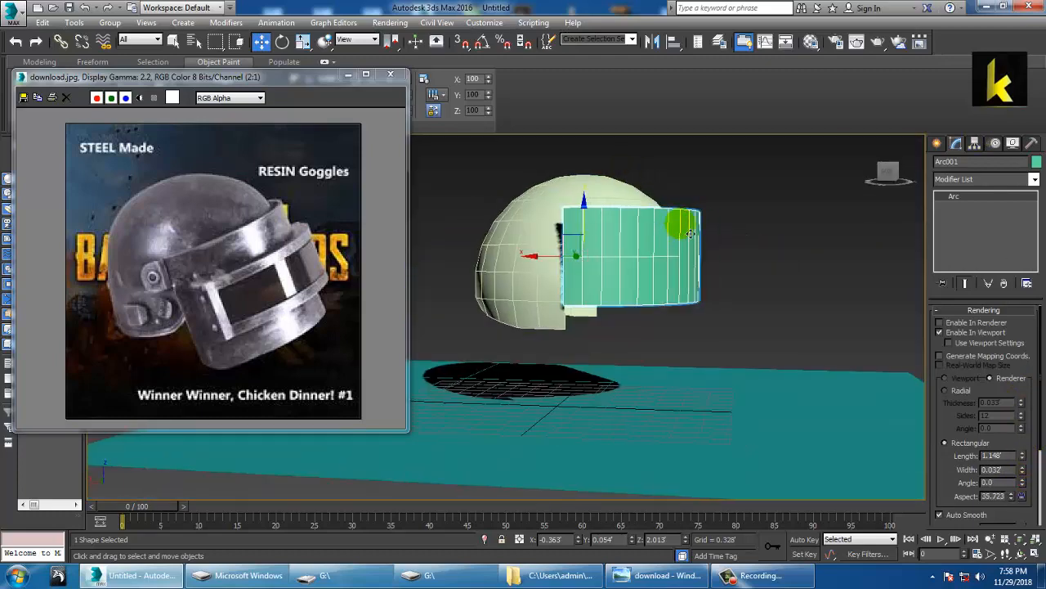
scroll(694, 229, "up", 3)
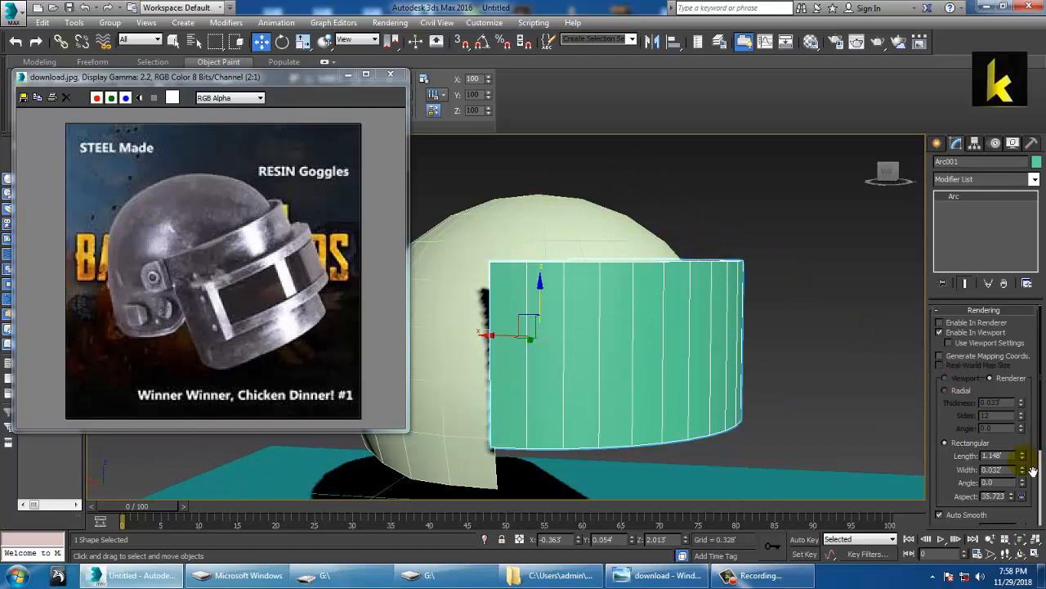
Step: Tilt the band's front slightly upward in the Front view and lower the band to about Z 1.628'
key("alt+w")
key("alt+w")
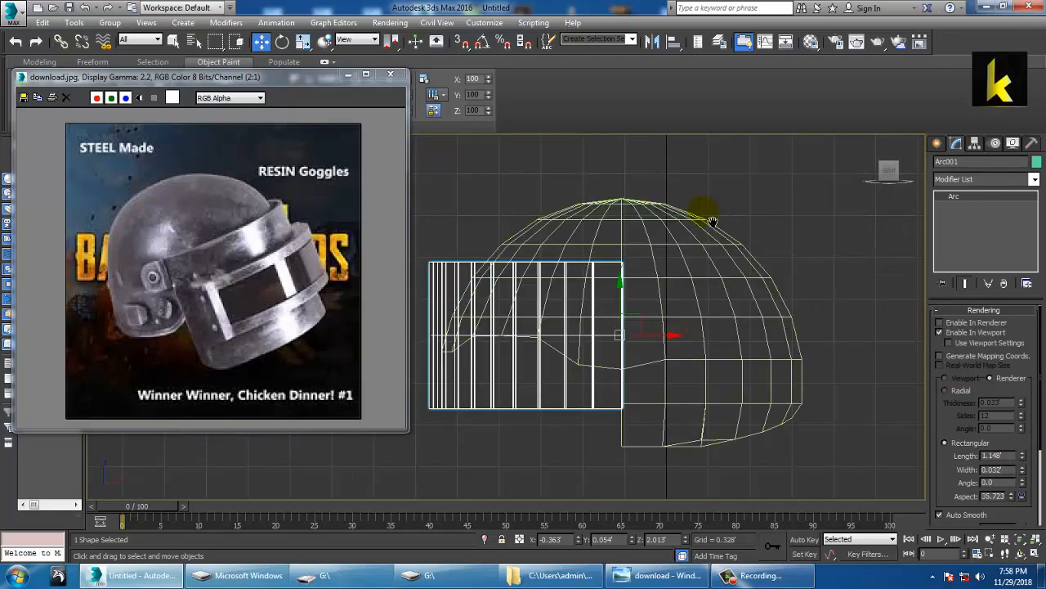
scroll(672, 274, "up", 2)
key("e")
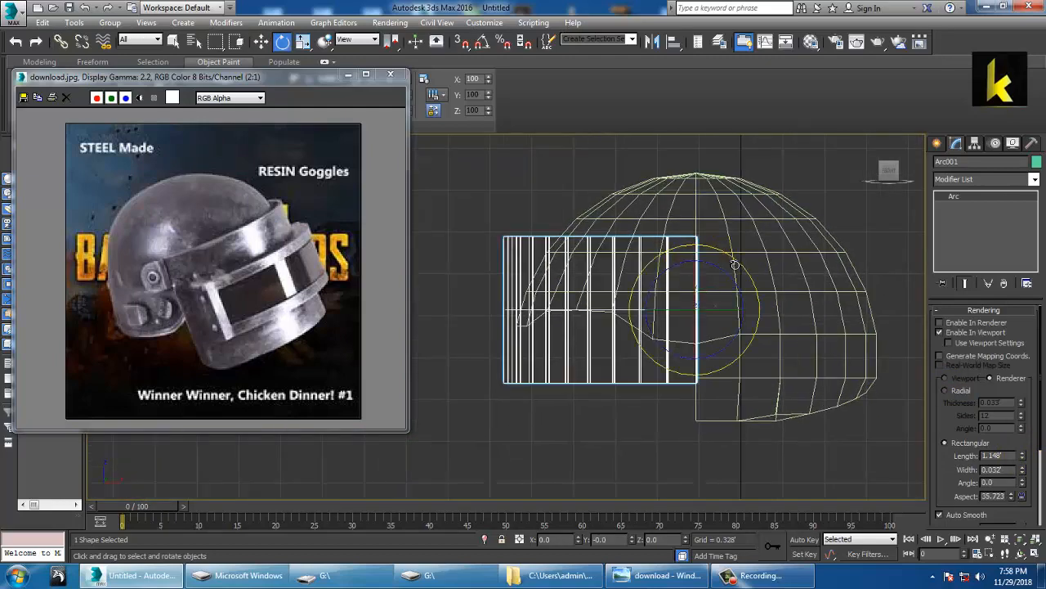
left_click_drag(732, 260, 681, 327)
key("w")
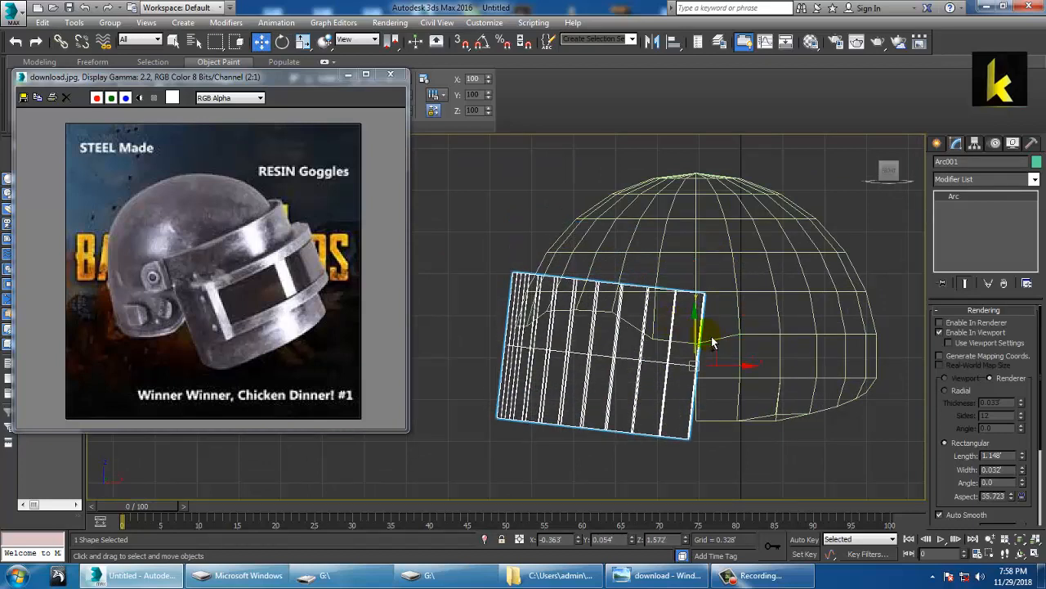
key("ctrl+z")
left_click_drag(705, 276, 701, 327)
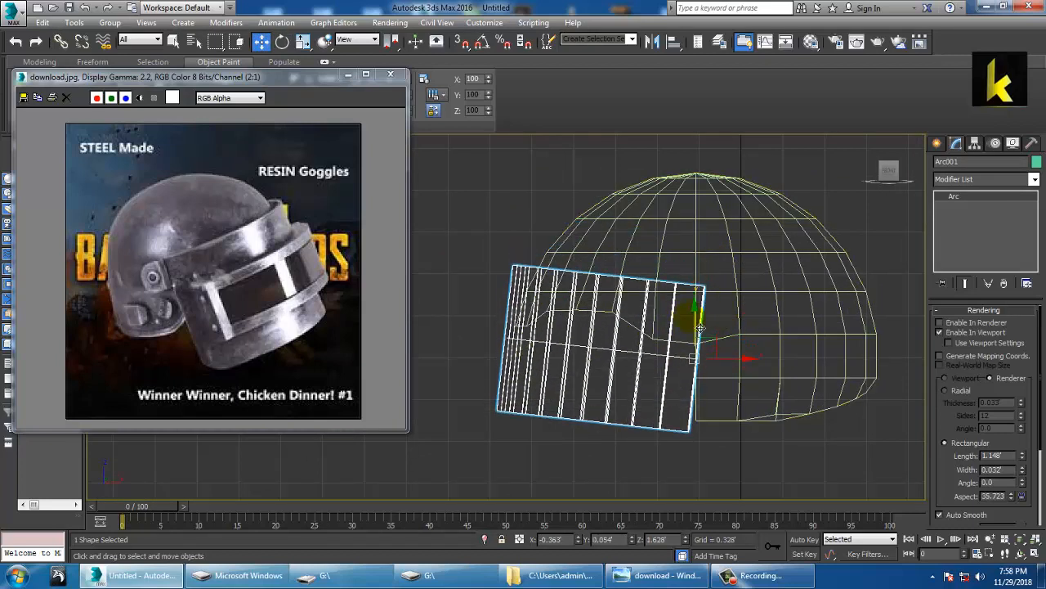
Step: Shift the band about 0.119' forward from the shell and tilt its front up by a further 5.72 degrees
left_click_drag(742, 371, 728, 377)
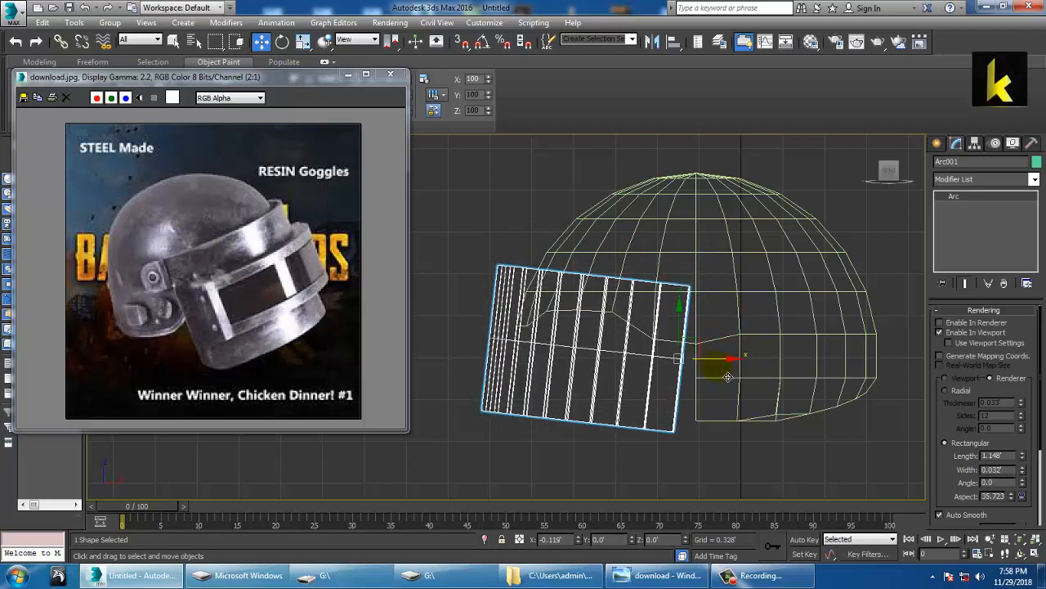
key("e")
left_click_drag(746, 339, 748, 344)
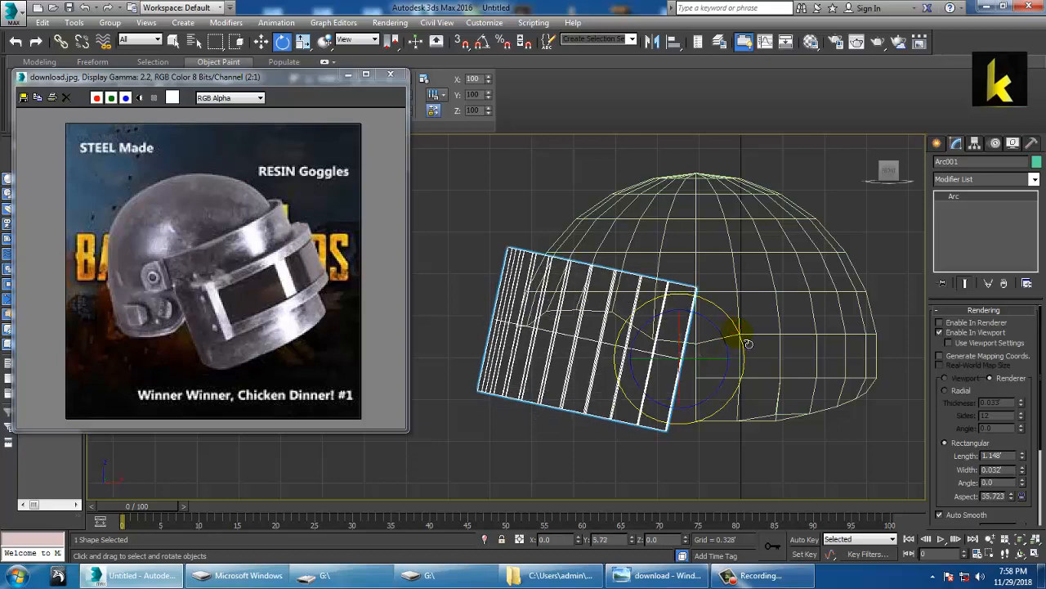
key("w")
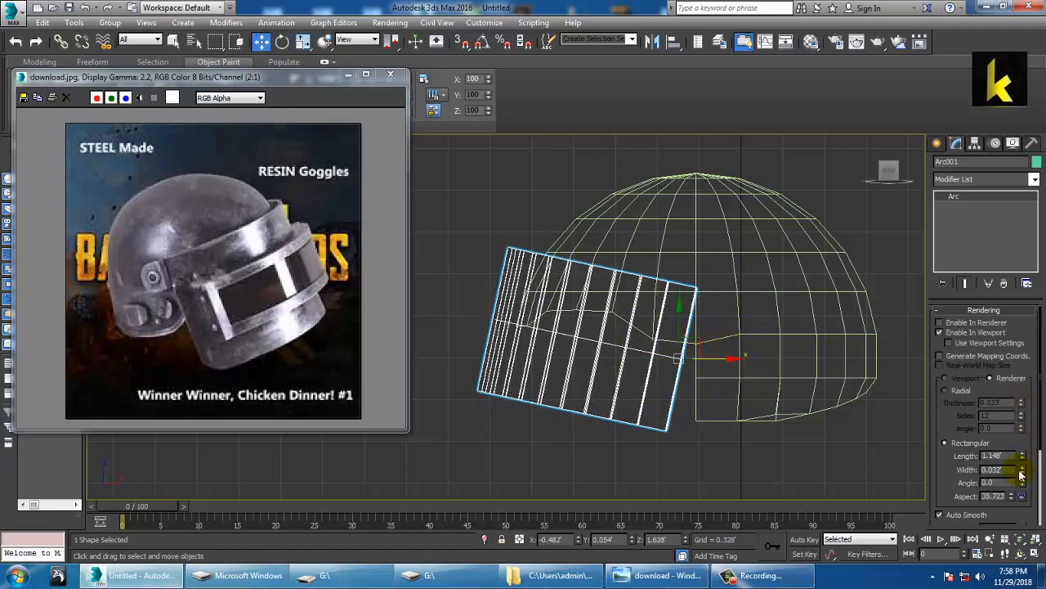
Step: Increase the band's rectangular length to about 1.412' and lower the band to about Z 1.291'
left_click_drag(1021, 455, 1030, 448)
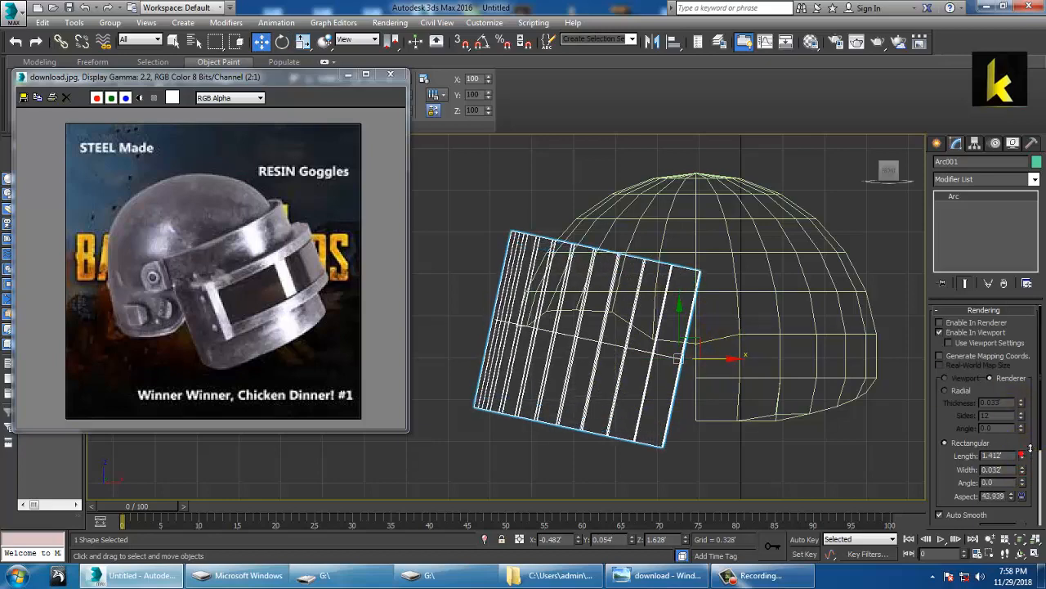
left_click_drag(685, 325, 680, 371)
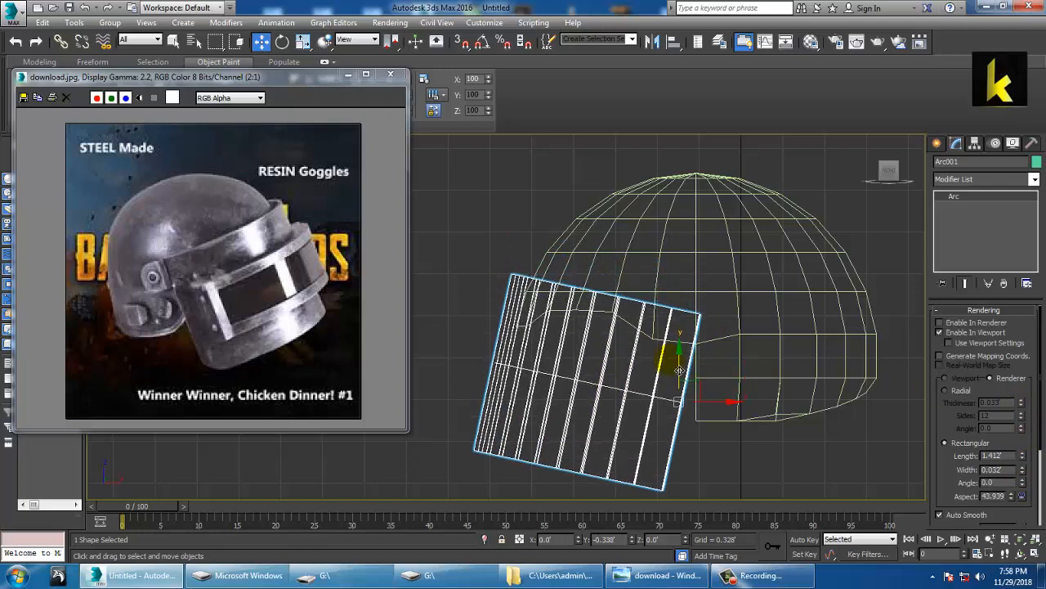
key("alt+w")
middle_click(759, 415)
key("alt+w")
middle_click_drag(756, 413, 679, 433, "alt")
scroll(596, 381, "up", 3)
scroll(596, 381, "down", 3)
scroll(604, 349, "down", 3)
Step: Convert the arc band to an Editable Spline with the Top view maximized
key("alt+w")
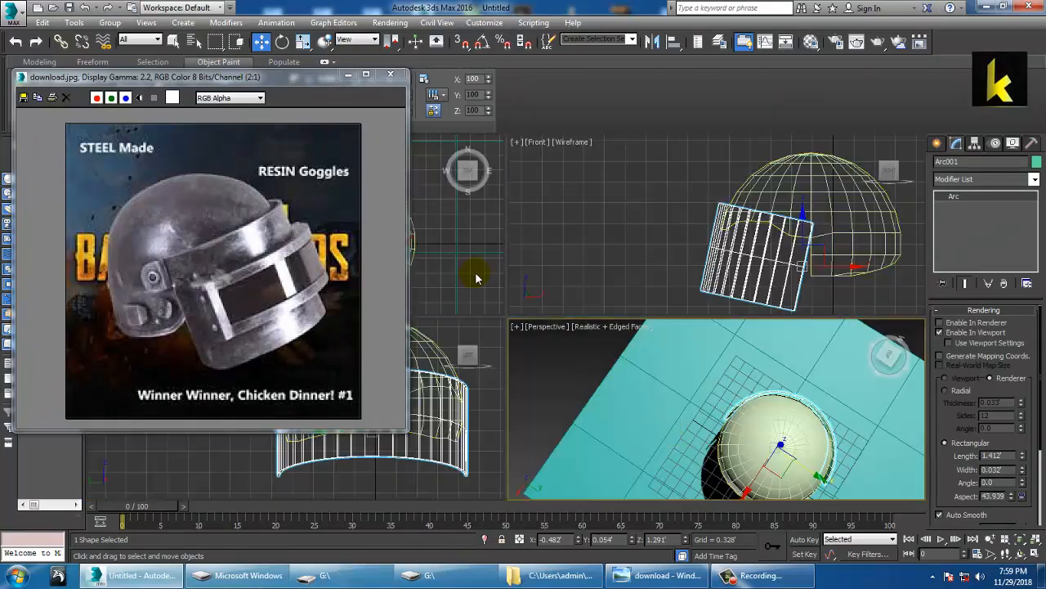
middle_click(479, 234)
key("alt+w")
scroll(591, 275, "down", 2)
middle_click_drag(560, 275, 613, 293)
scroll(592, 275, "up", 2)
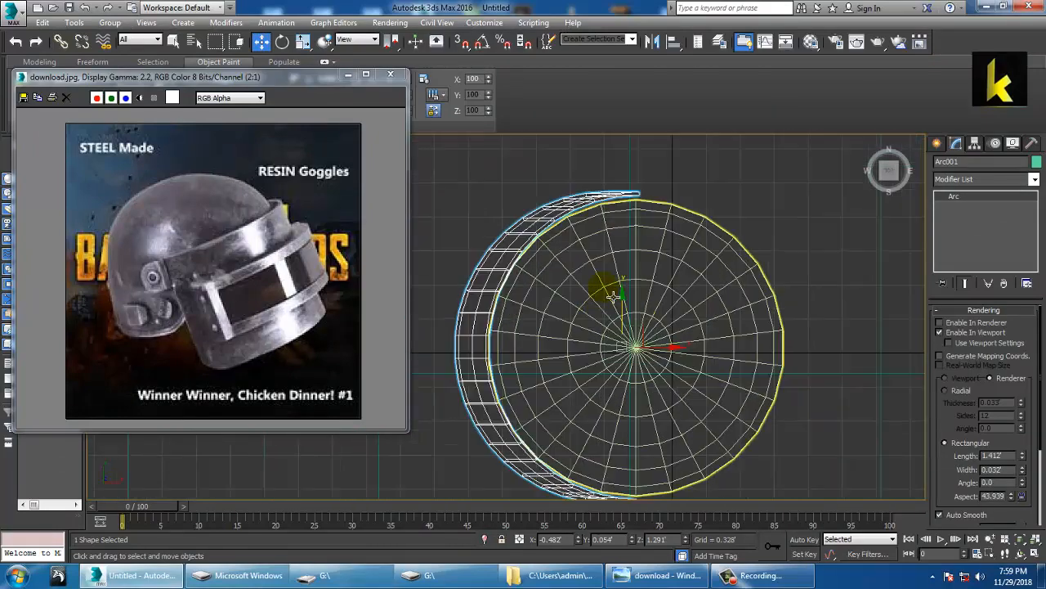
right_click(949, 199)
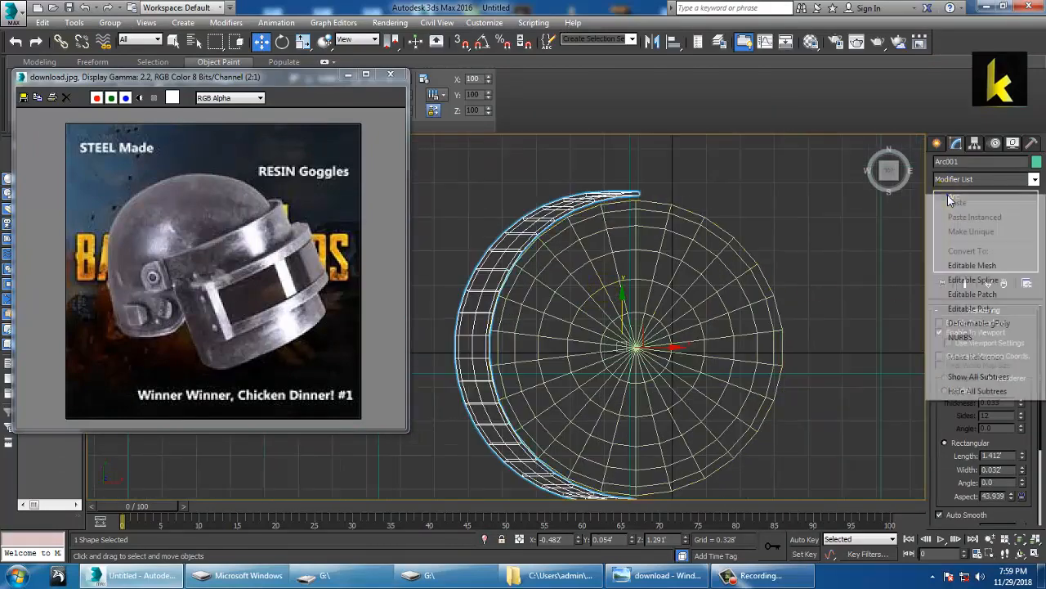
left_click(999, 282)
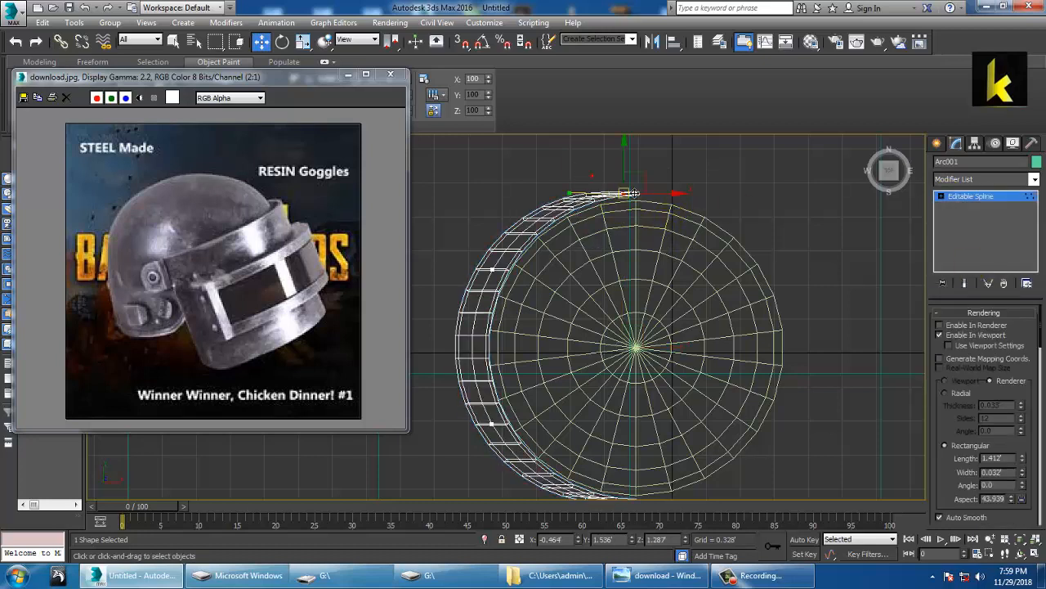
Step: Move the arc's two end vertices inward in the Top view so the band's ends meet the shell's sides
left_click_drag(631, 163, 634, 170)
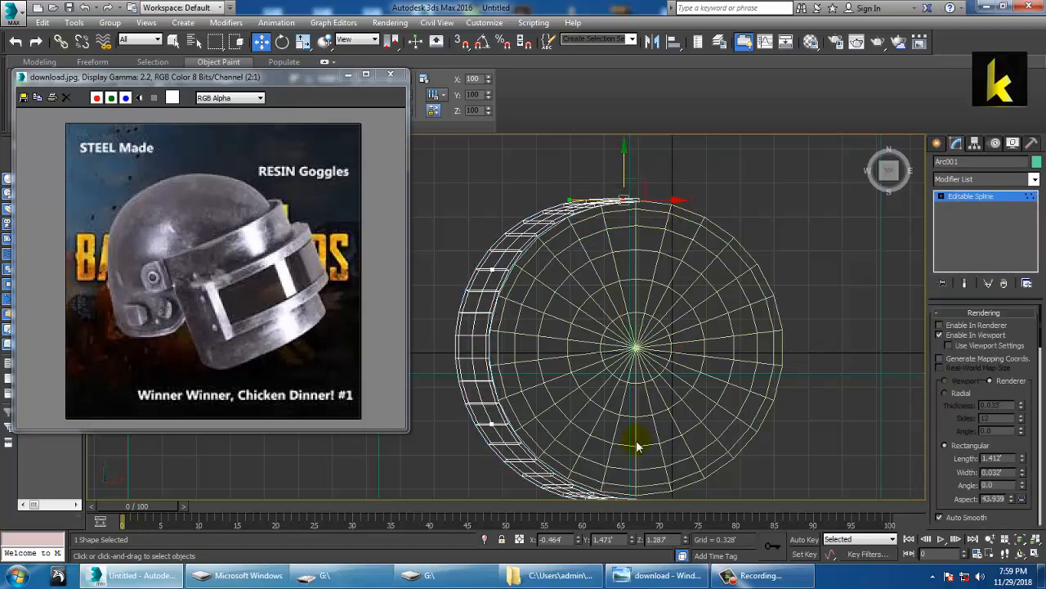
middle_click_drag(639, 446, 567, 257)
left_click_drag(595, 358, 595, 356)
middle_click_drag(581, 329, 640, 370)
Step: Select the arc's two middle vertices and move them slightly toward the shell along X
left_click(511, 345)
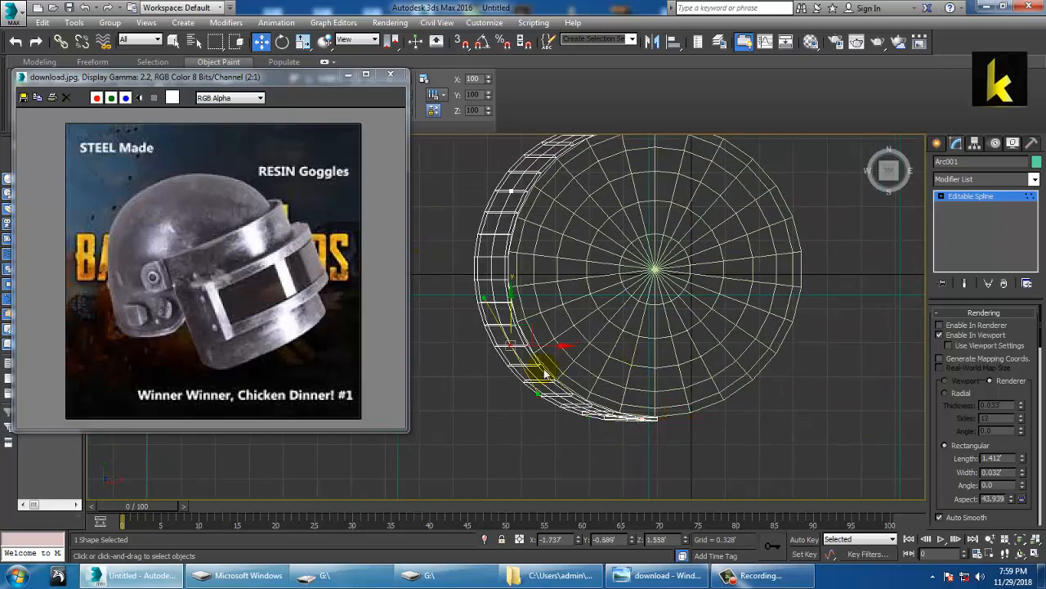
middle_click_drag(599, 269, 606, 324)
left_click_drag(546, 446, 546, 446)
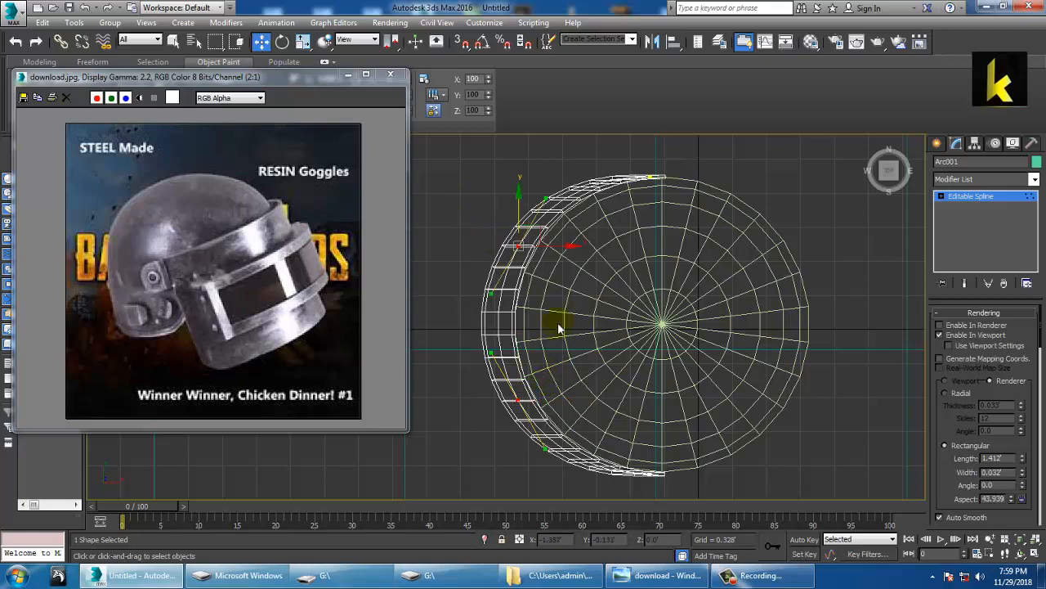
left_click_drag(574, 255, 580, 253)
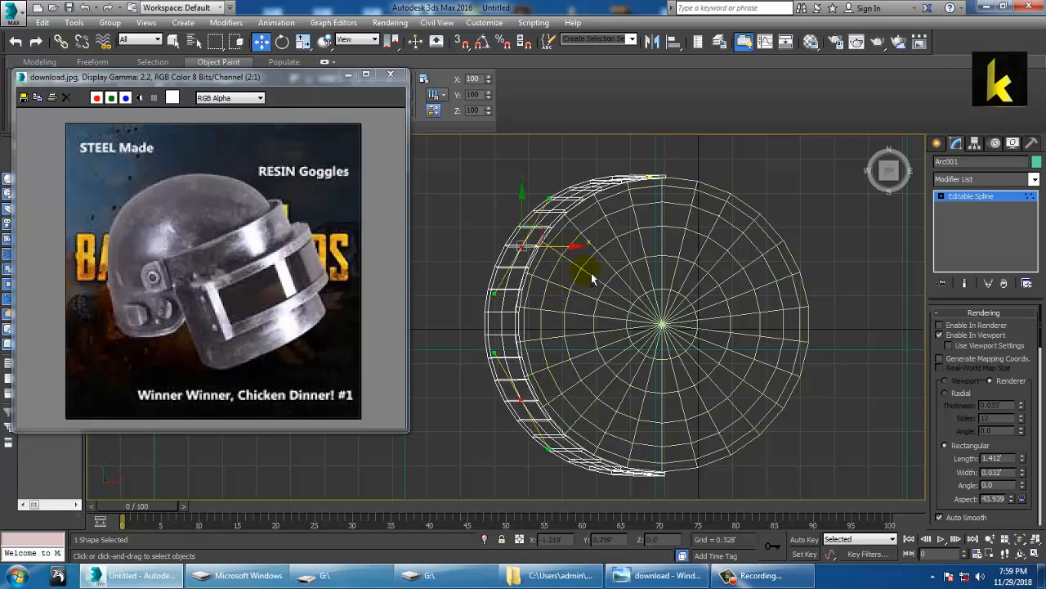
Step: Assign a light grey object colour to the shell, the band and the ground plane together in the Perspective view
key("alt+w")
middle_click(702, 413)
key("alt+w")
middle_click_drag(701, 413, 664, 317, "alt")
scroll(665, 297, "up", 4)
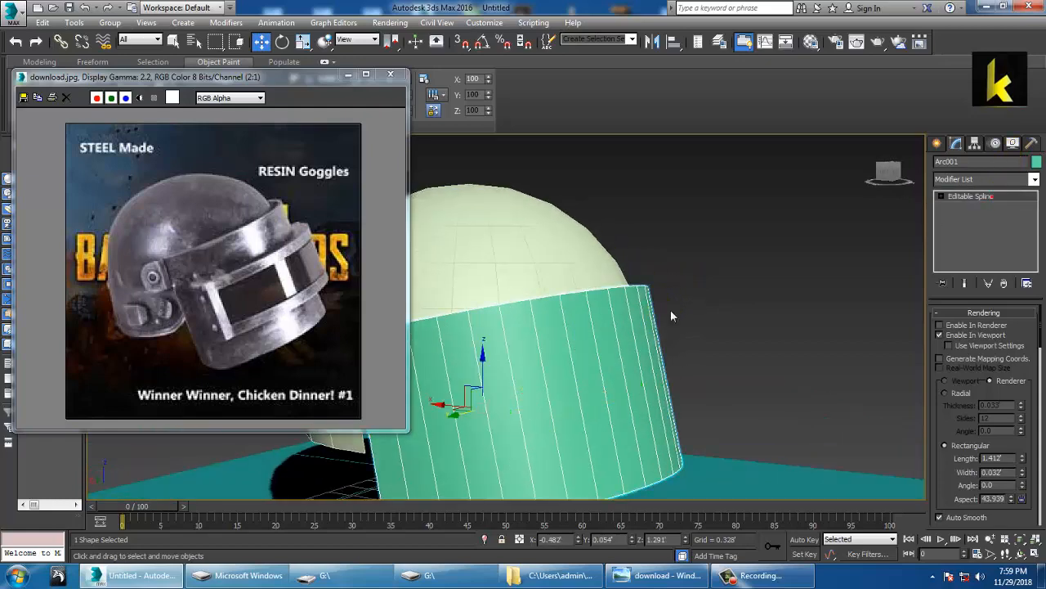
scroll(670, 310, "down", 5)
left_click_drag(527, 221, 762, 420)
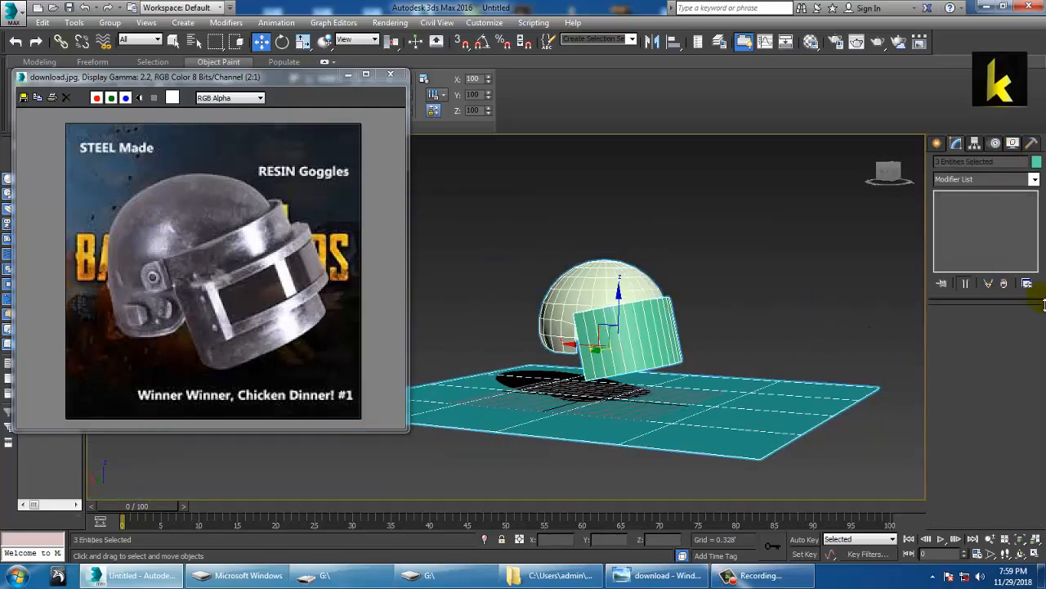
left_click(1037, 161)
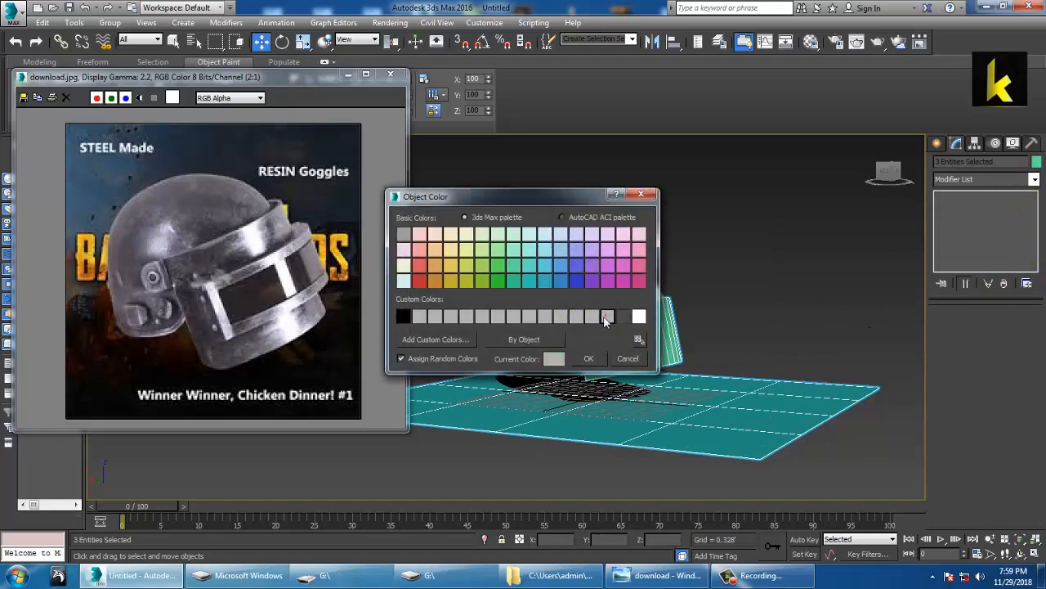
left_click(592, 360)
left_click(772, 266)
Step: Select the front band and show it in the maximized Front view
mouse_move(690, 303)
middle_mouse_down("alt")
mouse_move(722, 319)
mouse_move(638, 309)
mouse_move(661, 324)
mouse_move(643, 322)
mouse_move(697, 312)
middle_mouse_up("alt")
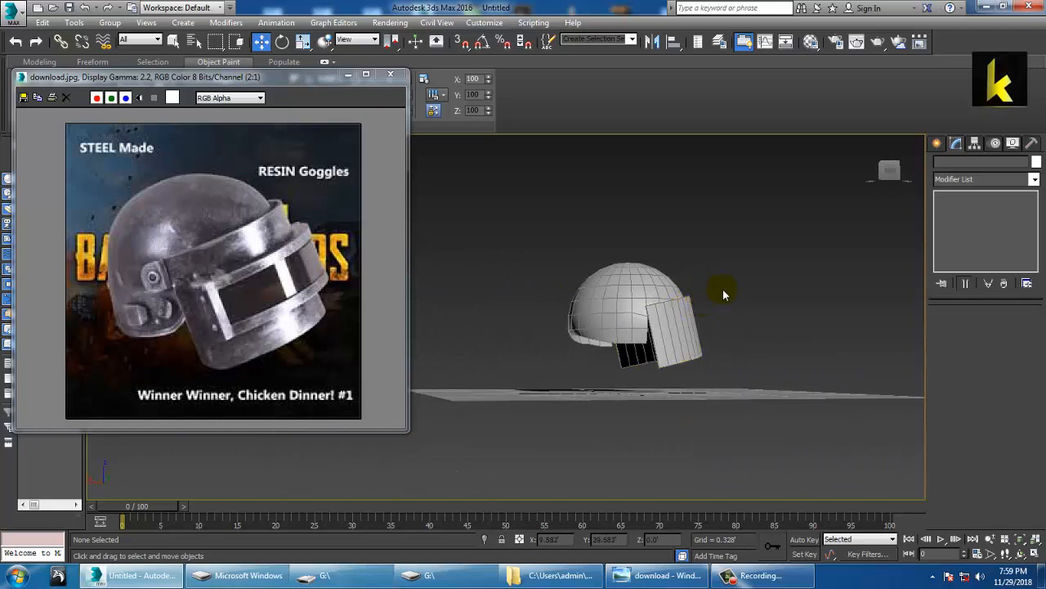
middle_click_drag(723, 290, 740, 319, "alt")
left_click(606, 295)
scroll(625, 306, "up", 4)
key("alt+w")
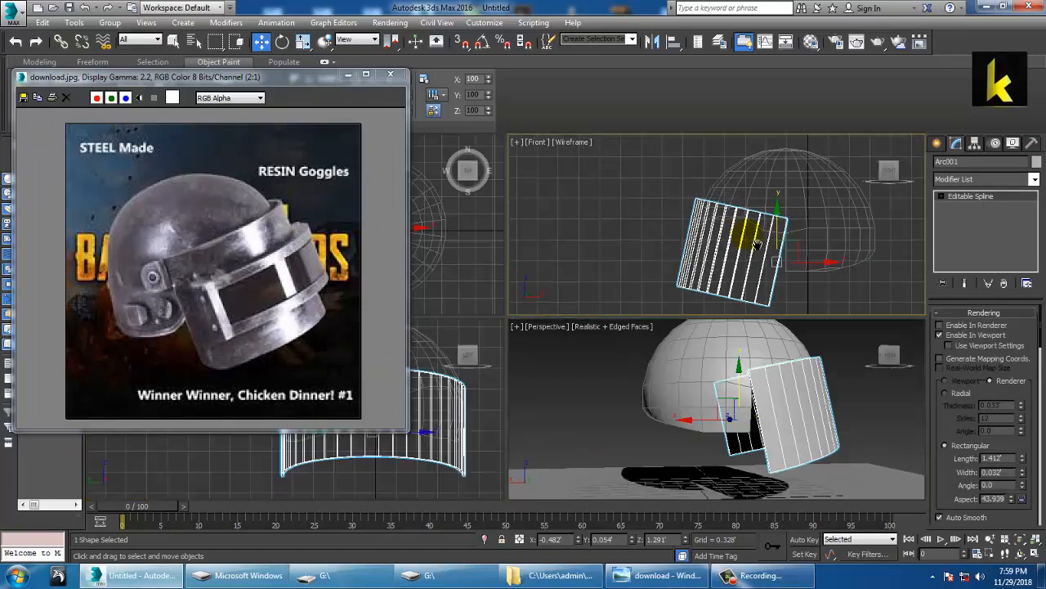
middle_click(750, 238)
key("alt+w")
middle_click_drag(696, 276, 712, 211)
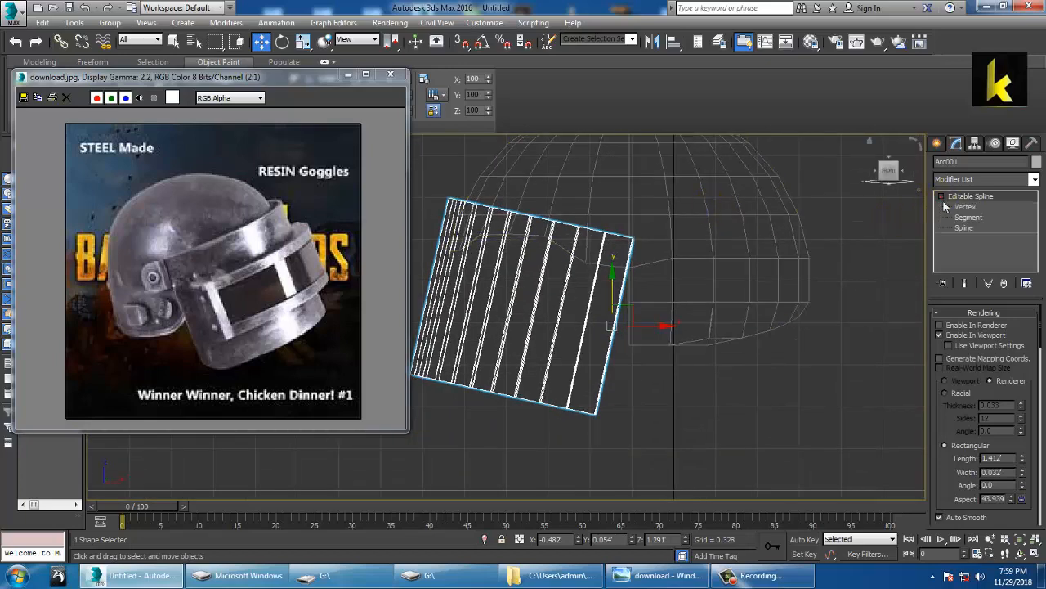
left_click(963, 206)
middle_click_drag(768, 261, 704, 369, "alt")
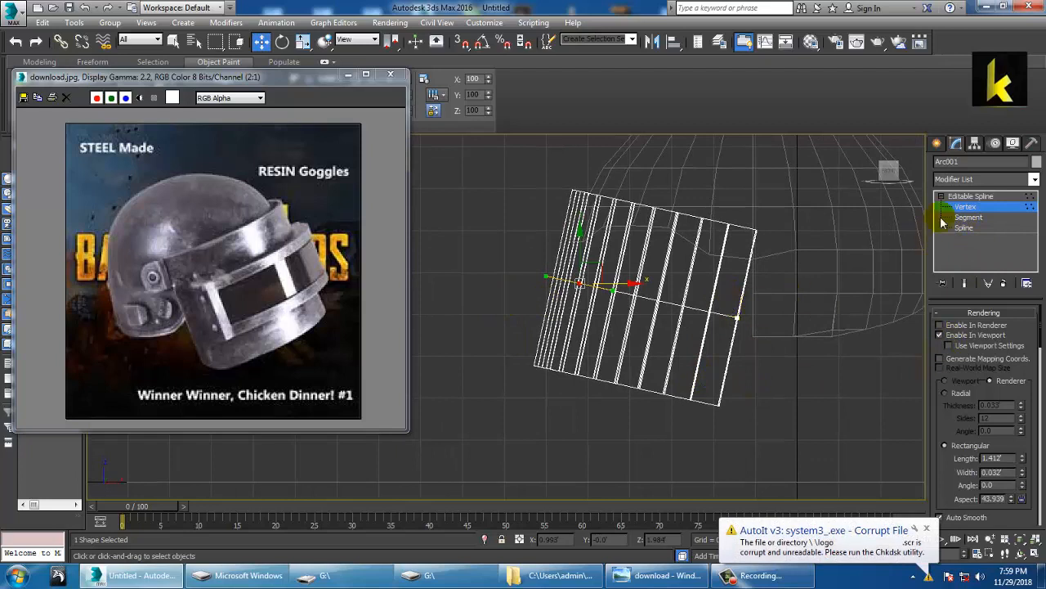
left_click(971, 196)
Step: Convert the band from an Editable Spline to an Editable Poly
right_click(533, 343)
mouse_move(631, 480)
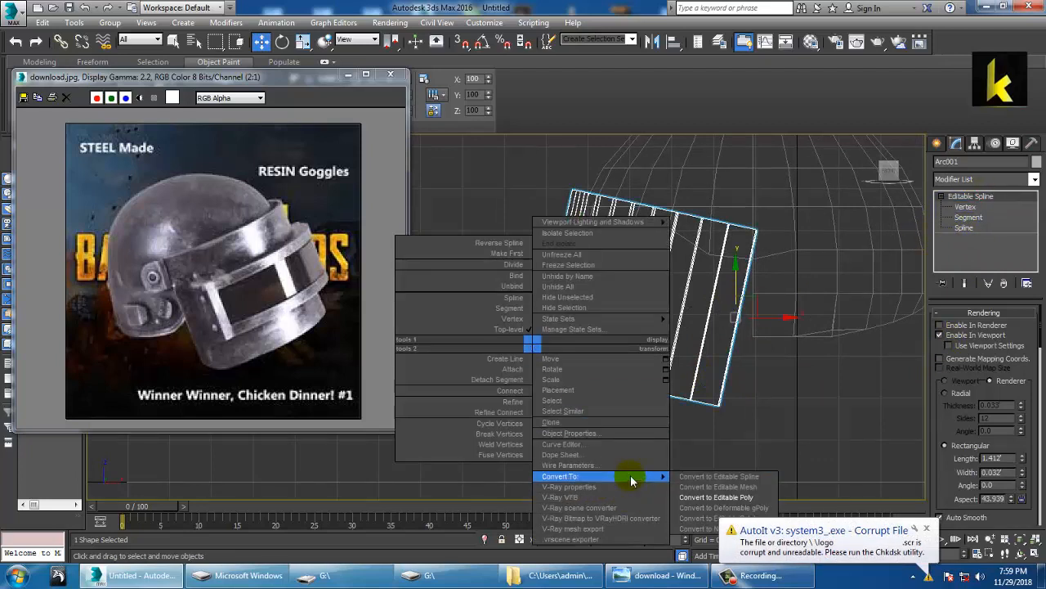
left_click(716, 497)
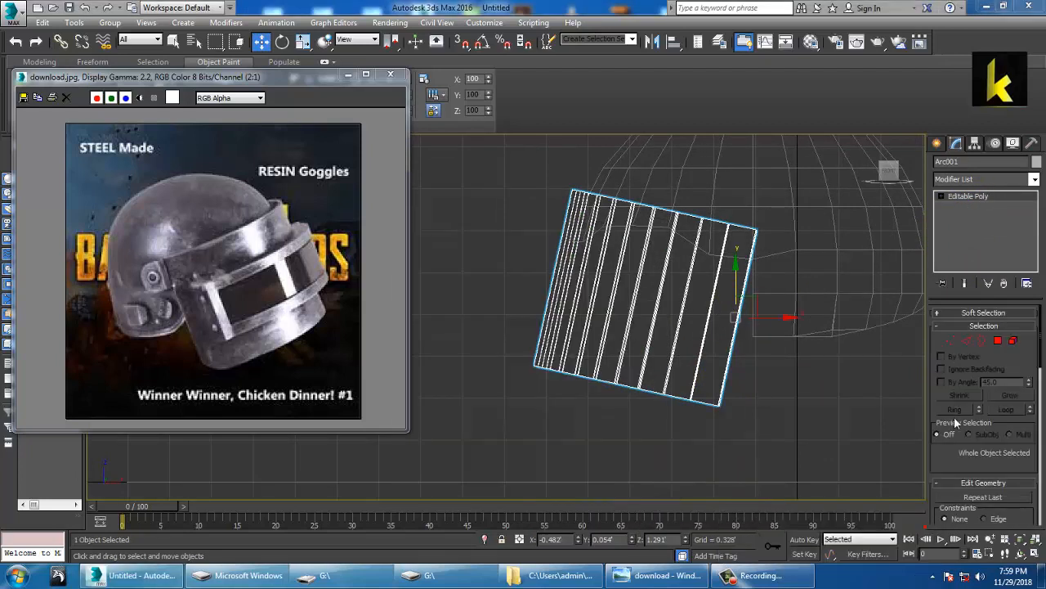
Step: Move the band's lower-edge vertices down and forward in the Front view, to about X -1.538' and Z 0.717'
left_click(952, 340)
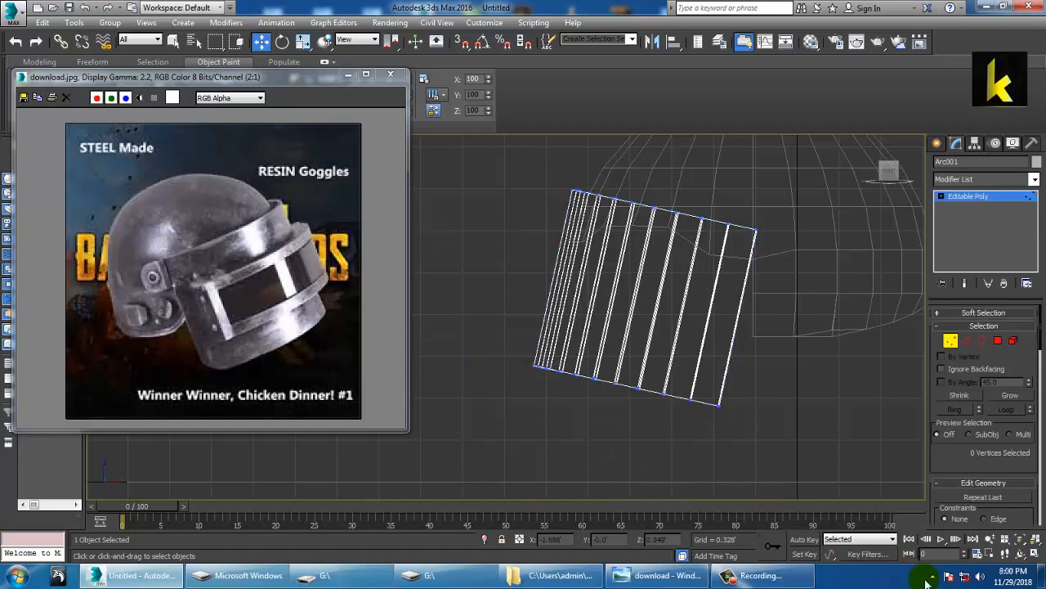
left_click(979, 576)
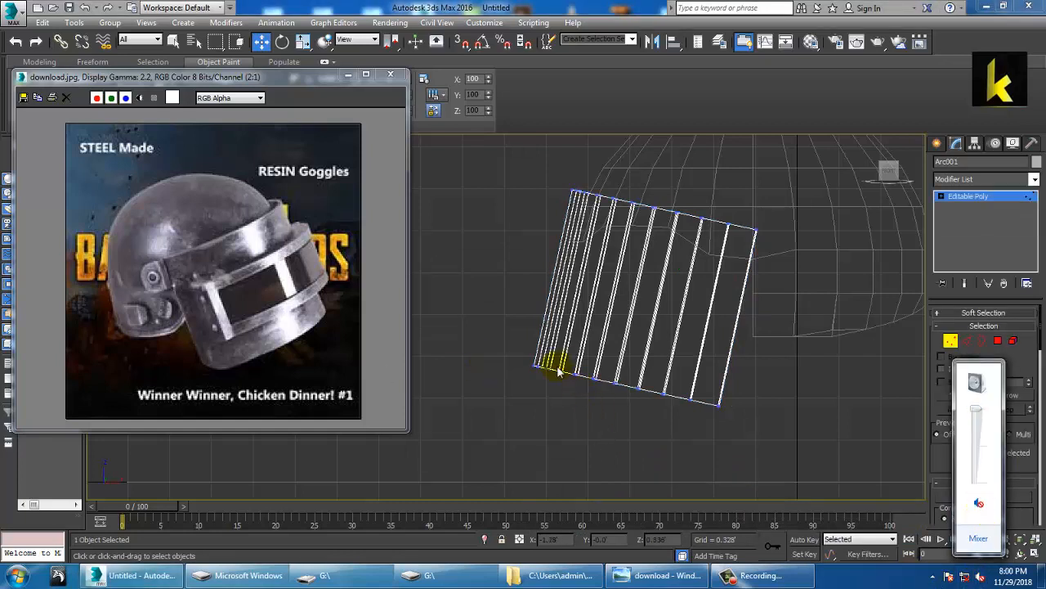
left_click_drag(513, 349, 712, 431)
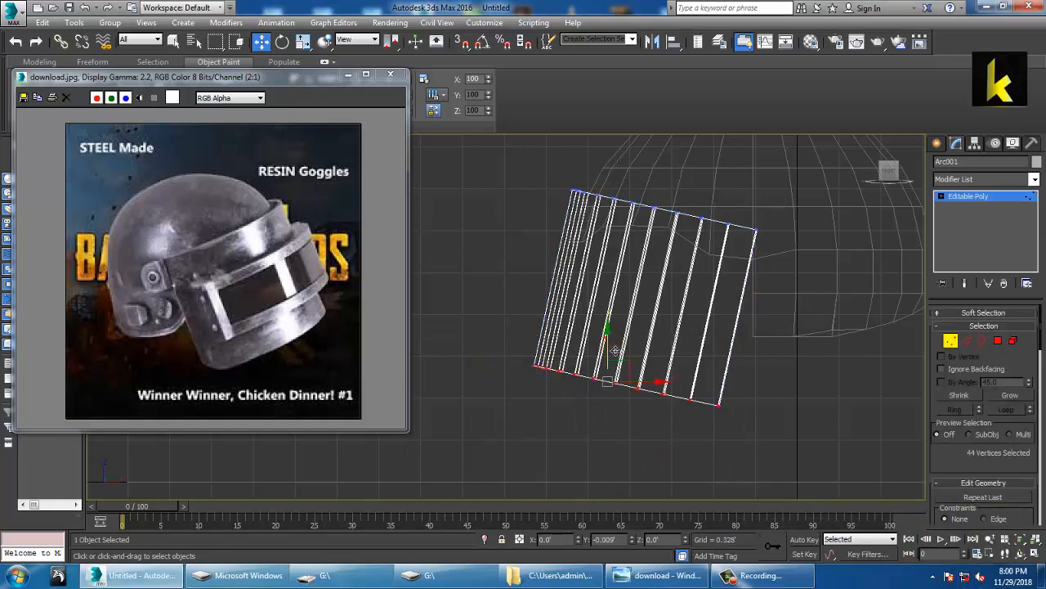
left_click_drag(615, 351, 652, 398)
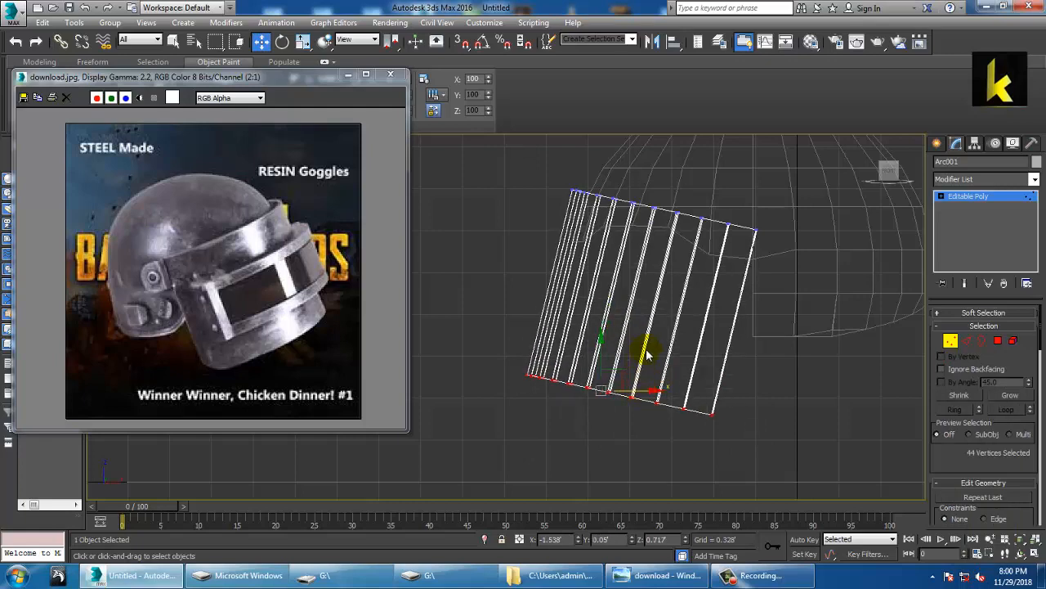
Step: Select the band's upper-edge vertices and shift them about 0.01' along X toward the shell
middle_click_drag(645, 354, 648, 431)
left_click_drag(907, 374, 907, 374)
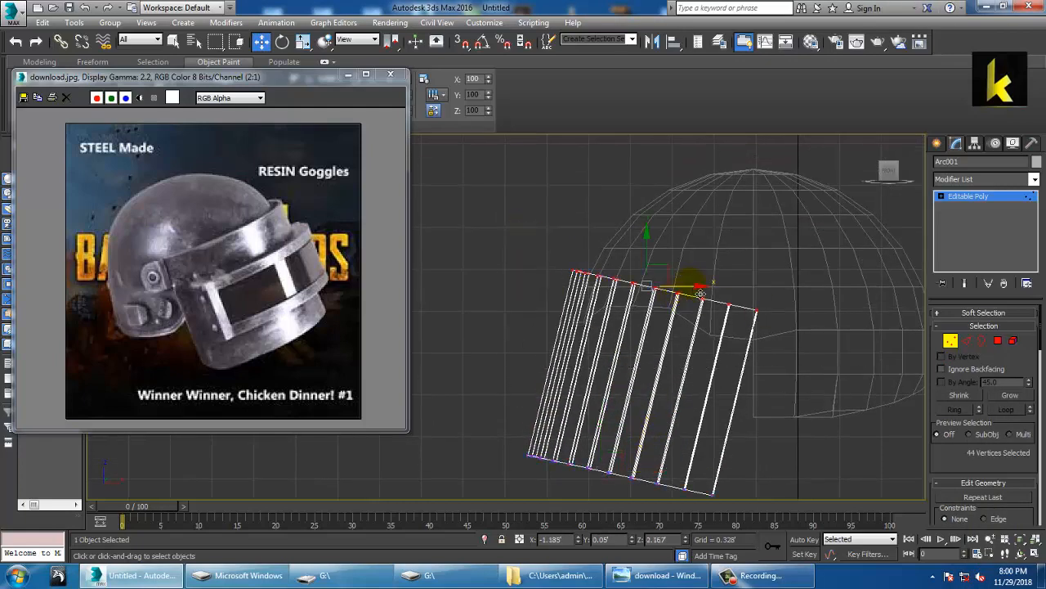
left_click_drag(702, 295, 703, 300)
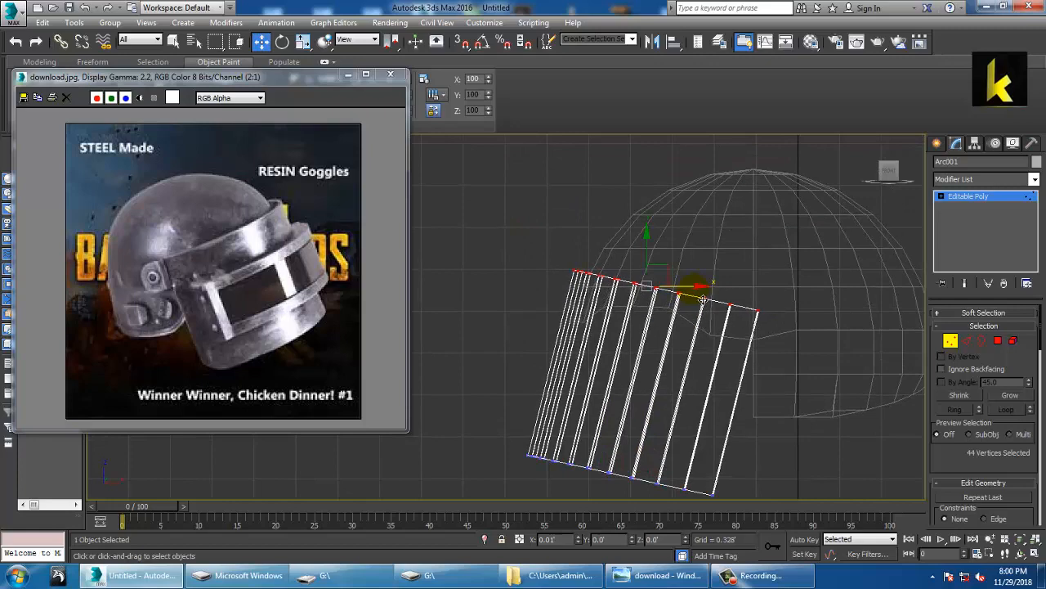
key("alt+w")
key("alt+w")
middle_click_drag(747, 386, 745, 455, "alt")
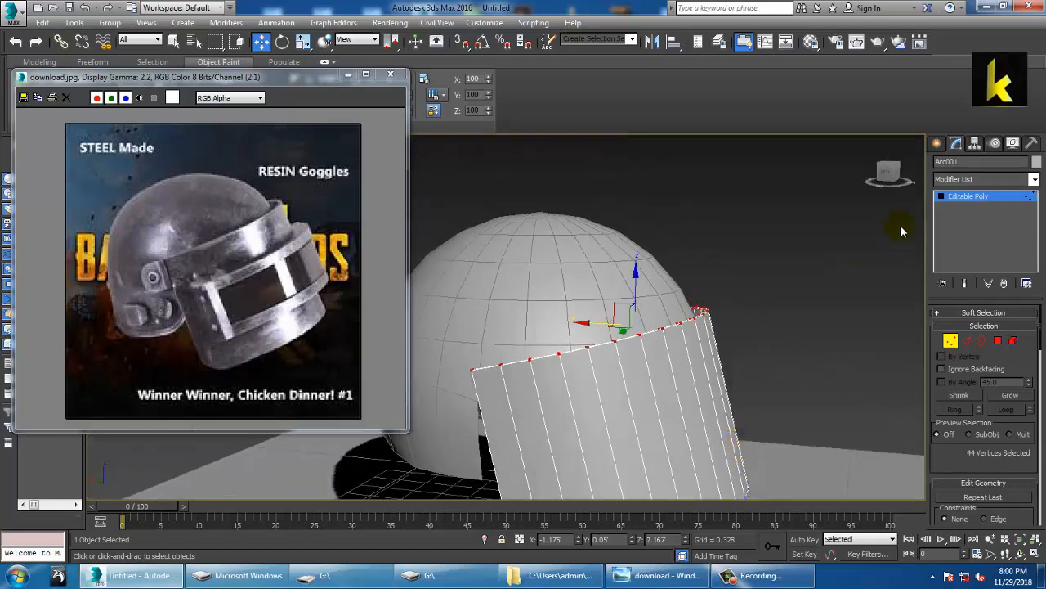
Step: Examine from several angles how the visor band fits around the helmet shell, leaving vertex editing
middle_click_drag(762, 286, 746, 277, "alt")
left_click(979, 205)
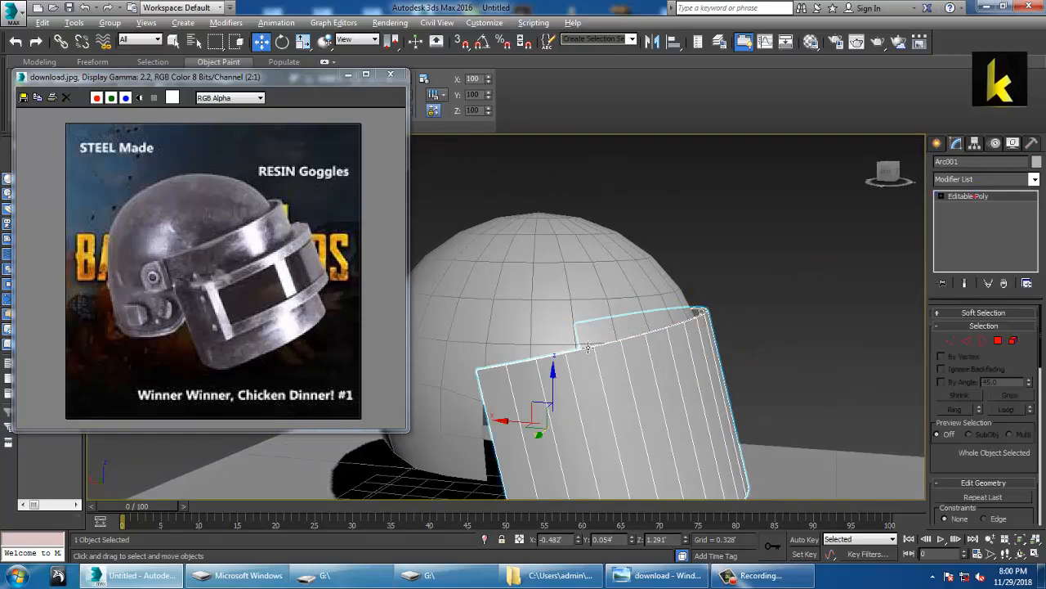
key("alt+q")
key("alt+q")
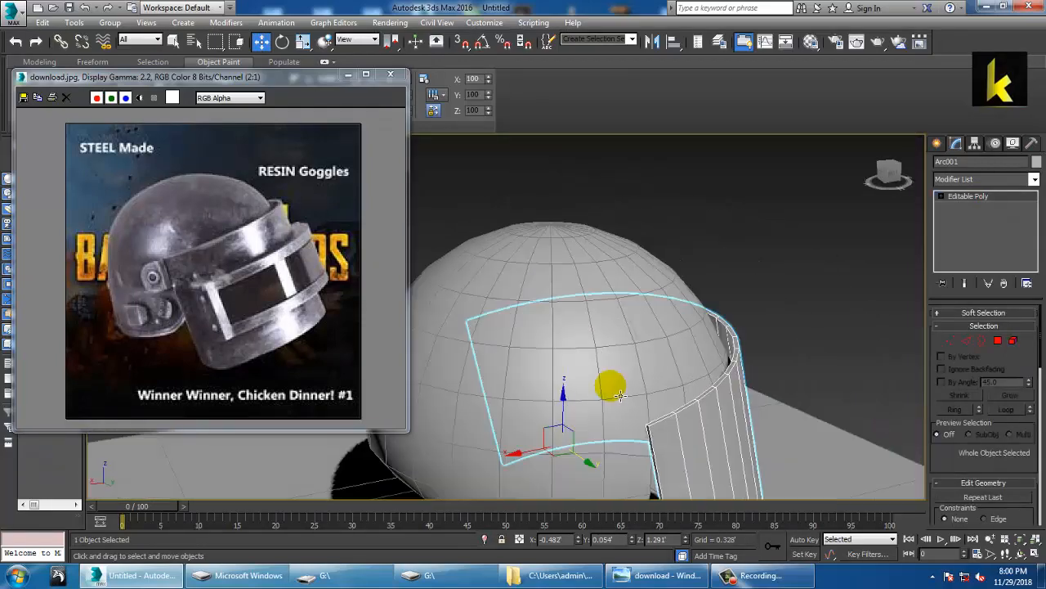
middle_click_drag(610, 381, 788, 323, "alt")
right_click(655, 329)
left_click(929, 389)
left_click(966, 202)
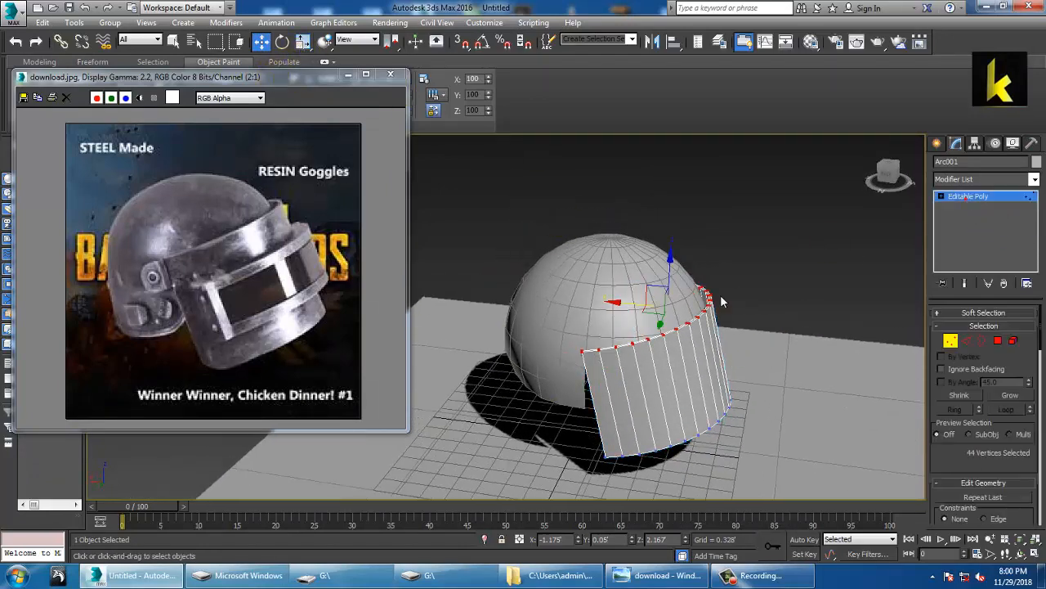
middle_click_drag(663, 373, 681, 415)
left_click(680, 414)
left_click(987, 197)
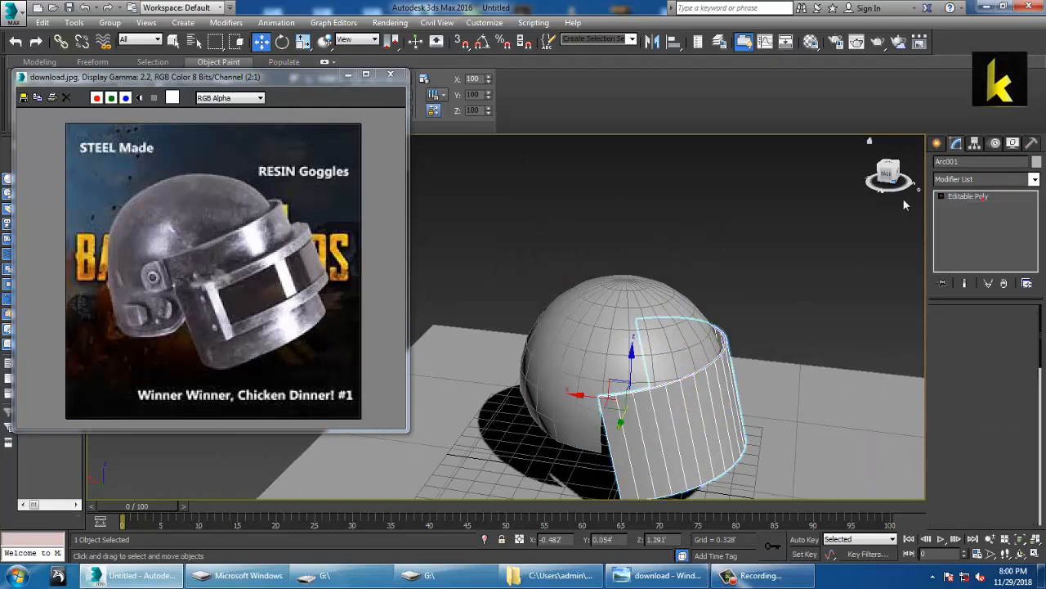
Step: Move the reference image clear of the modeling tools and insert a Swift Loop around the band near its upper edge
mouse_move(151, 75)
left_mouse_down()
mouse_move(147, 112)
mouse_move(120, 144)
left_mouse_up()
left_click(39, 62)
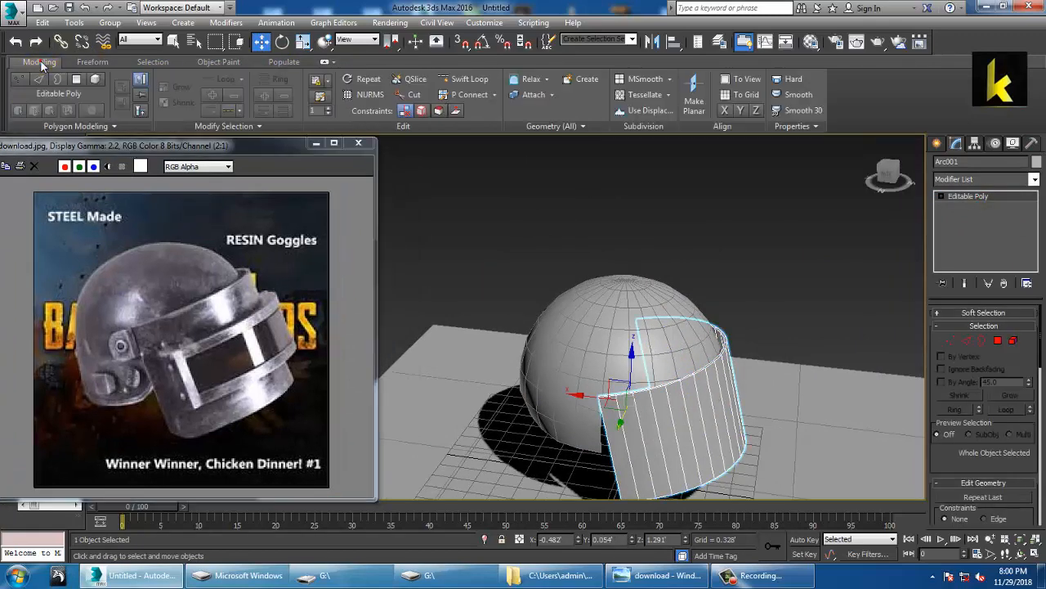
left_click(458, 78)
middle_click_drag(654, 360, 679, 369, "alt")
scroll(676, 370, "up", 4)
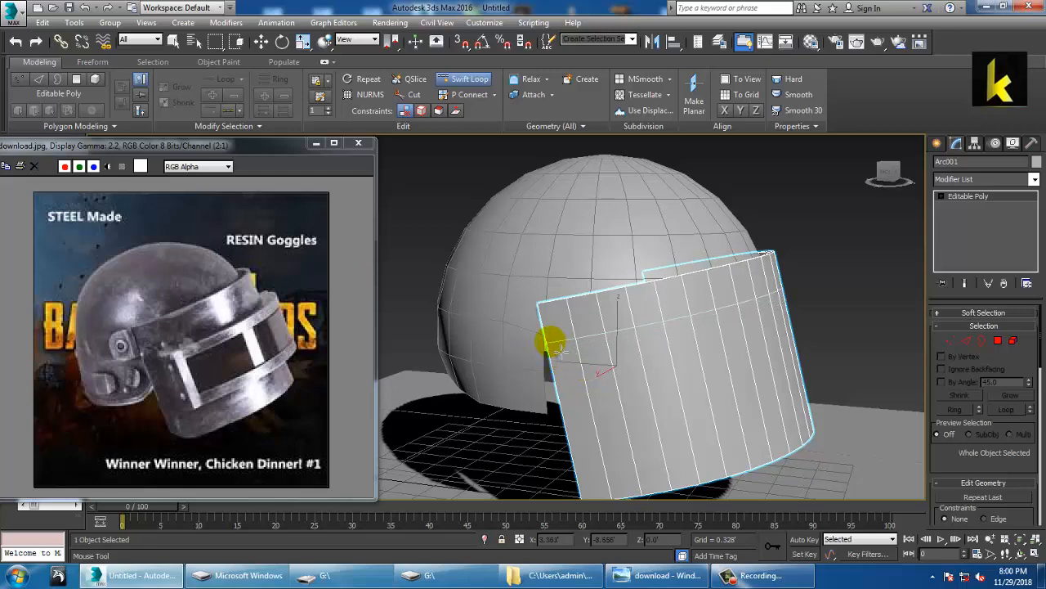
mouse_move(560, 351)
middle_mouse_down("alt")
mouse_move(629, 337)
mouse_move(710, 335)
mouse_move(725, 346)
mouse_move(567, 348)
mouse_move(675, 344)
mouse_move(663, 299)
mouse_move(663, 308)
mouse_move(647, 303)
mouse_move(558, 339)
middle_mouse_up("alt")
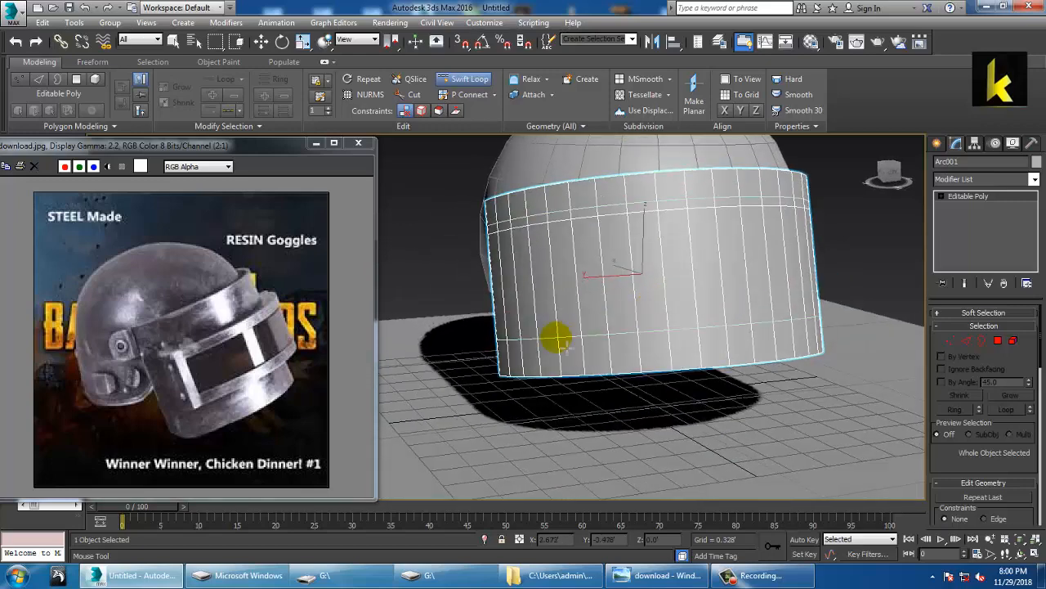
Step: Connect the band's vertical edges below the upper loop with one segment at a slide of -32
left_click(967, 341)
left_click_drag(914, 284, 915, 286)
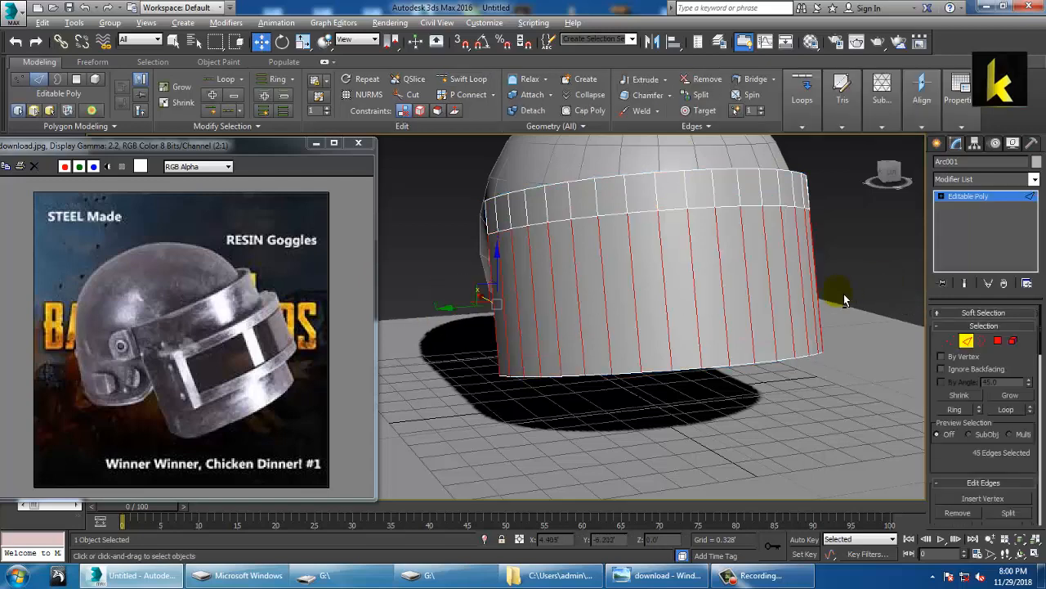
middle_click_drag(843, 298, 917, 329, "alt")
scroll(986, 461, "down", 3)
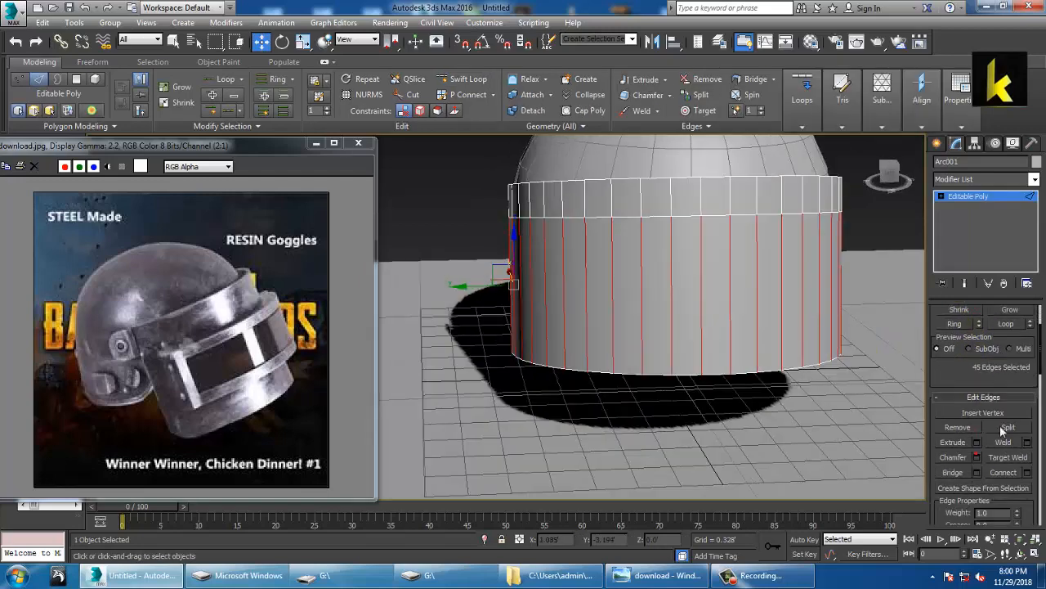
left_click(1027, 472)
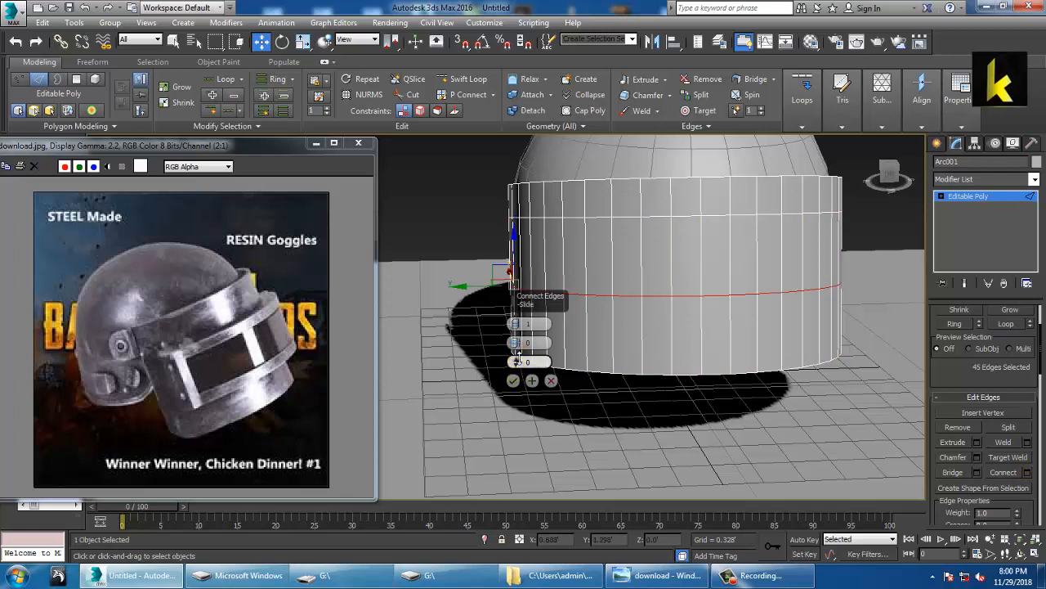
left_click_drag(518, 355, 549, 437)
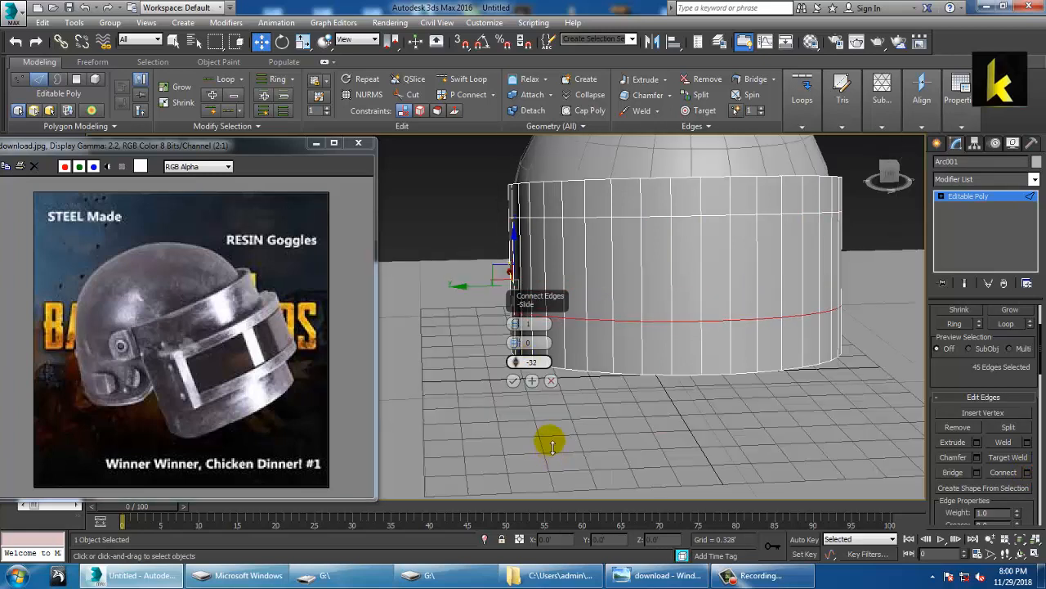
left_click(514, 382)
Step: Try to select the upper end-face polygons at both ends of the band
middle_click_drag(559, 317, 734, 284, "alt")
left_click(941, 196)
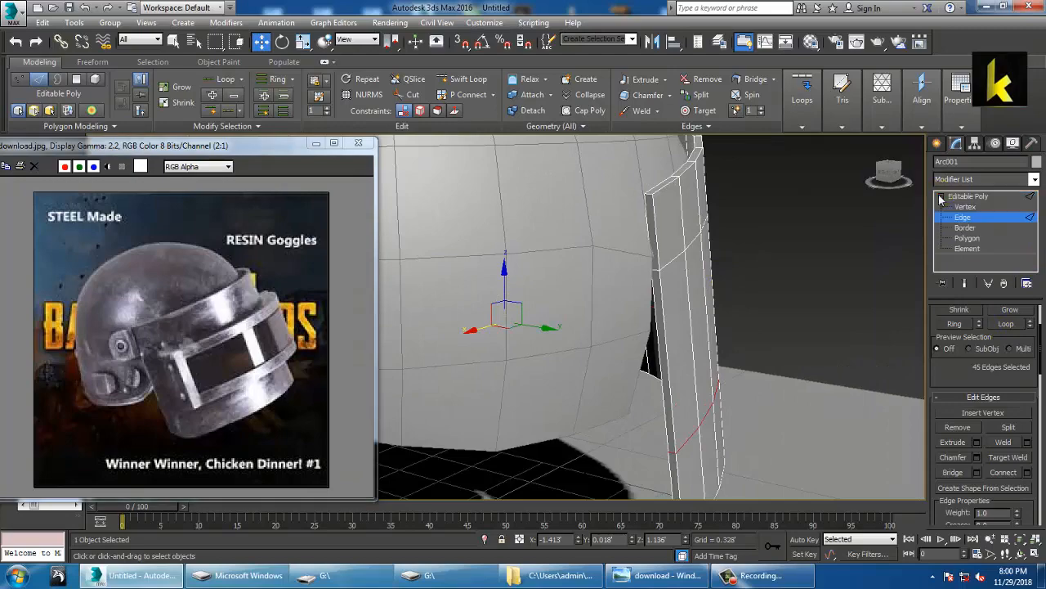
left_click(968, 238)
left_click(649, 221)
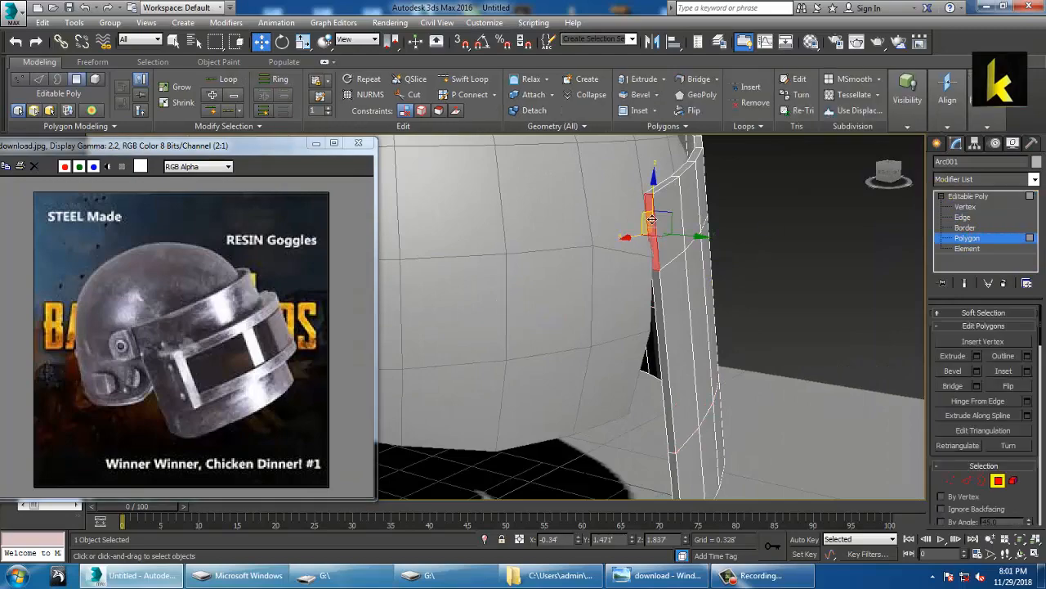
middle_click_drag(638, 229, 598, 273, "alt")
scroll(614, 309, "down", 5)
middle_click_drag(615, 309, 679, 381, "alt")
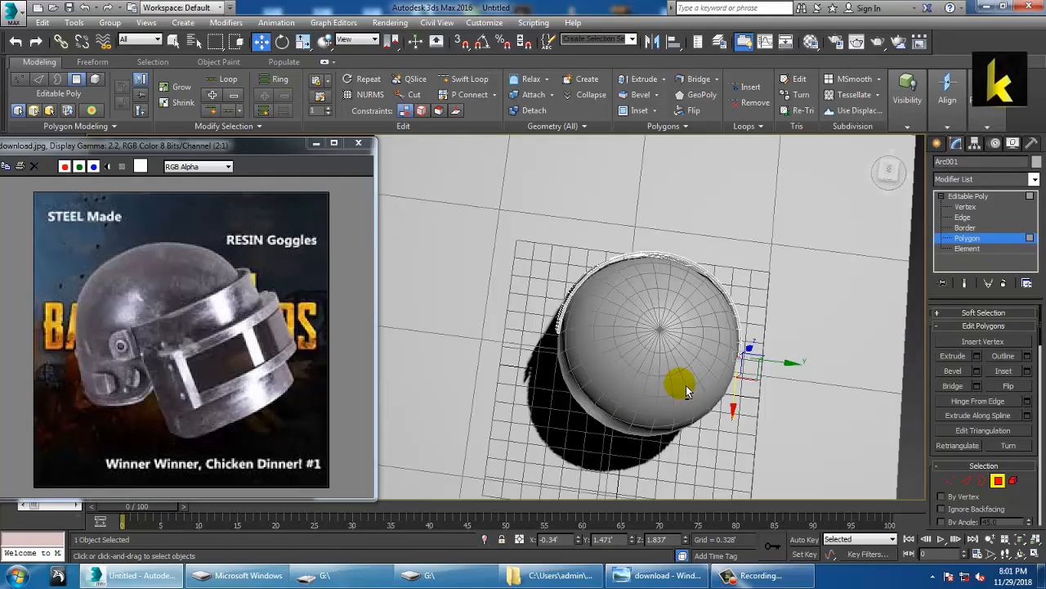
middle_click_drag(626, 355, 677, 287, "alt")
middle_click_drag(685, 356, 593, 419, "alt")
scroll(673, 290, "up", 5)
left_click(619, 271)
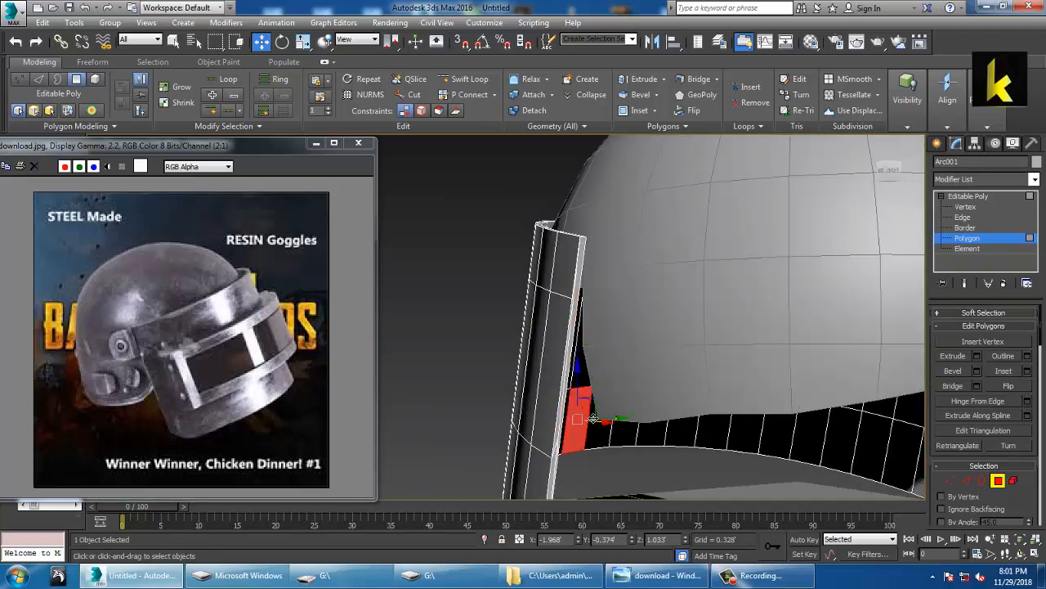
Step: Leave polygon editing and isolate the visor band, showing its uncut end face up close
left_click(986, 199)
left_click(553, 347)
key("alt+q")
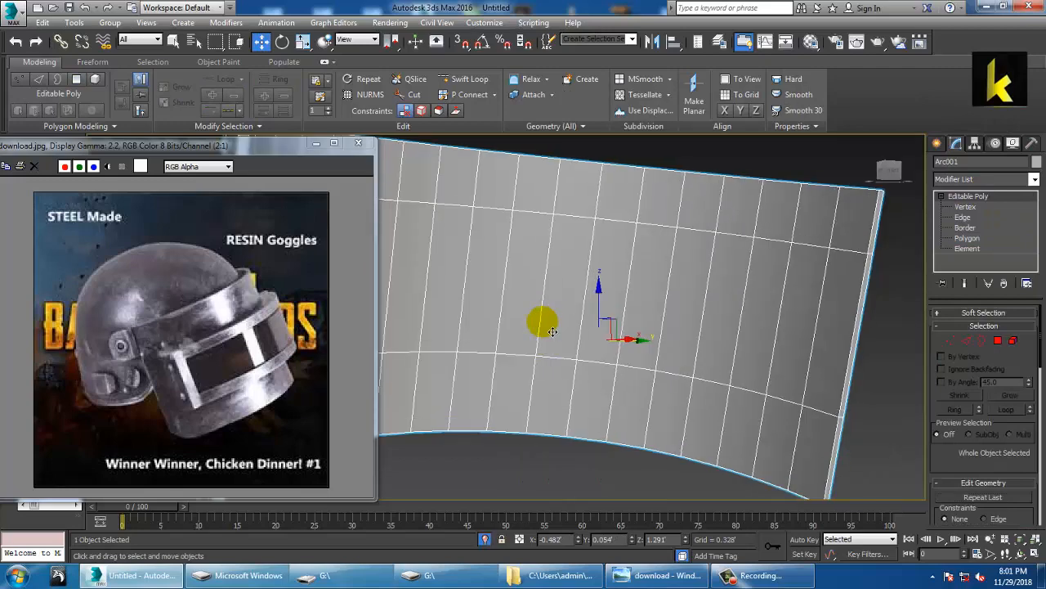
middle_click_drag(552, 331, 699, 308, "alt")
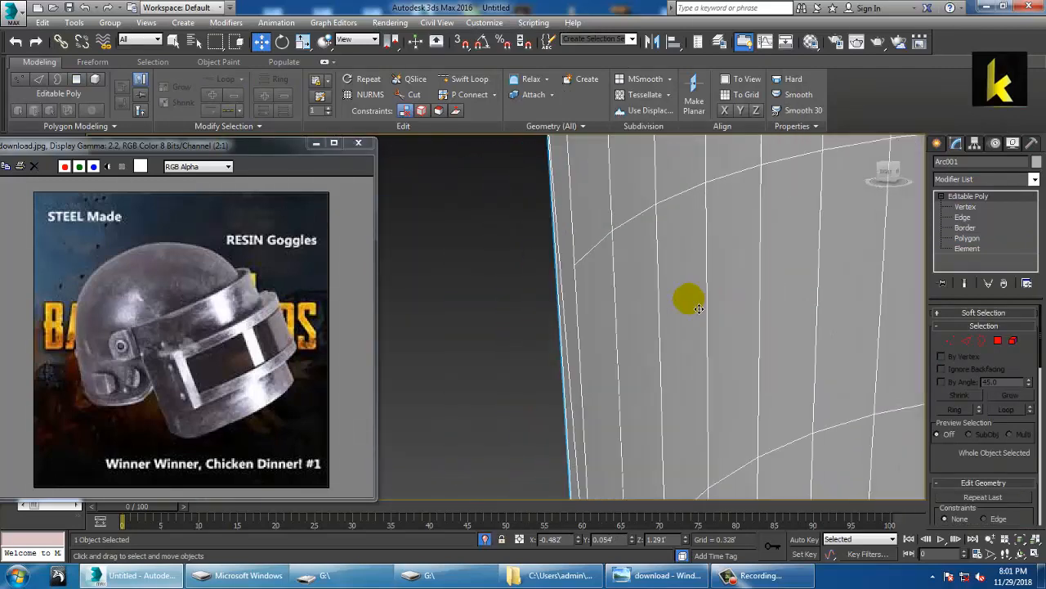
Step: Cut a new edge across the band's narrow end face in line with the upper edge loop
left_click(966, 216)
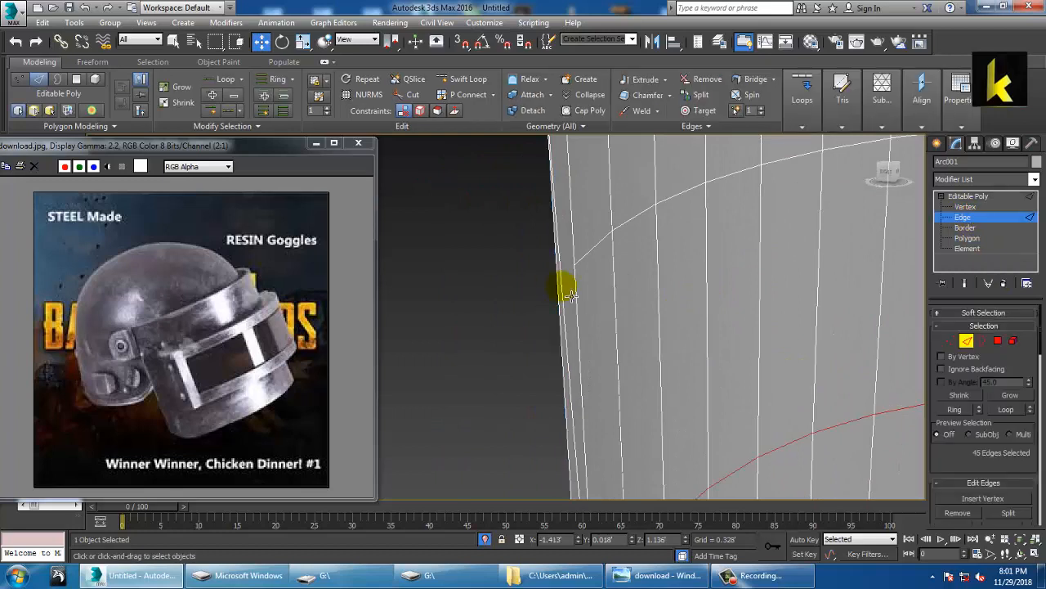
left_click(569, 294)
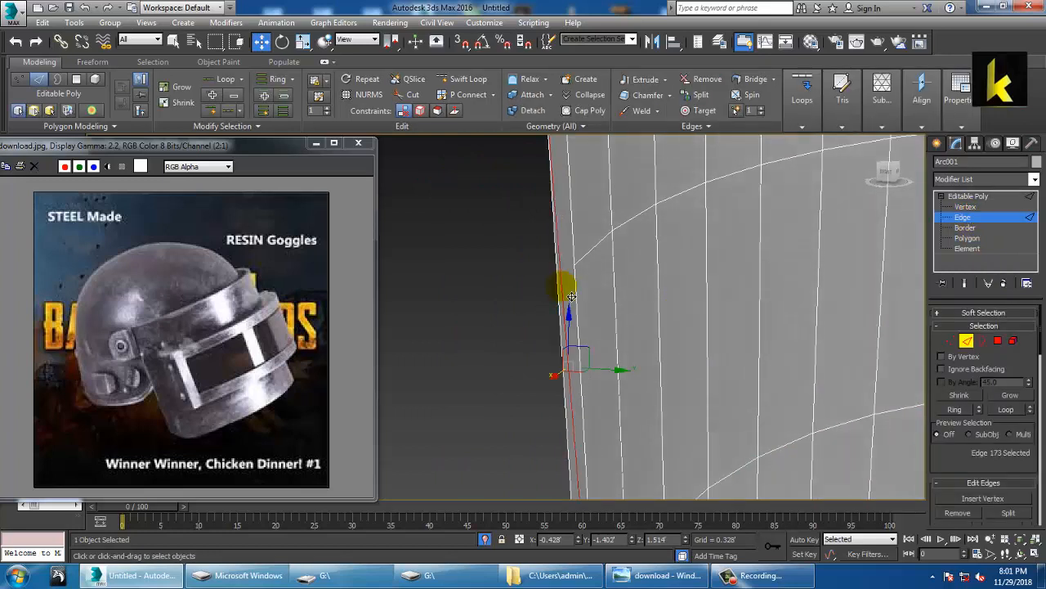
left_click(563, 285)
right_click(605, 249)
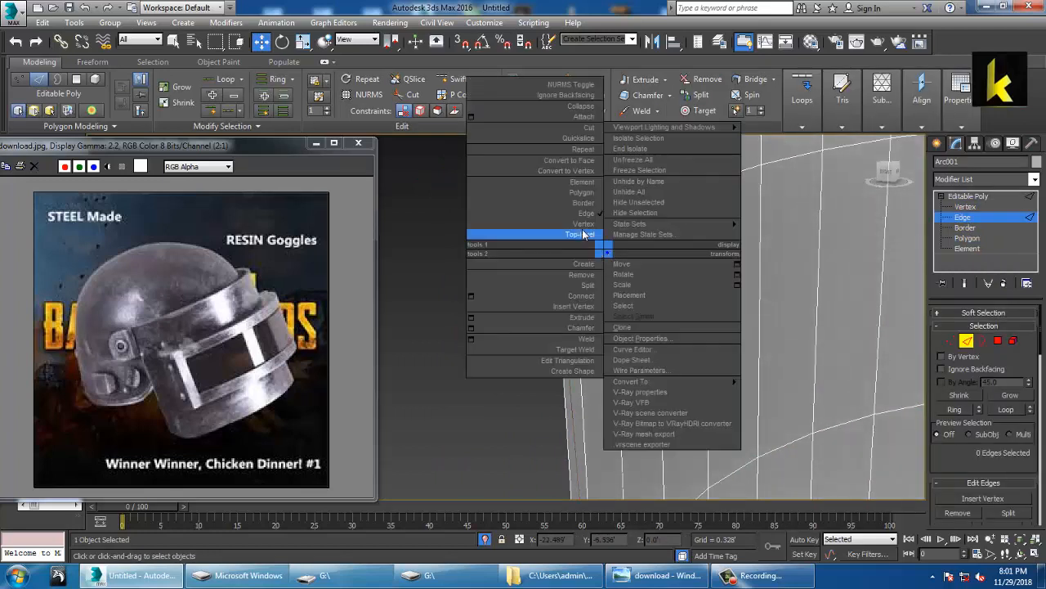
left_click(591, 128)
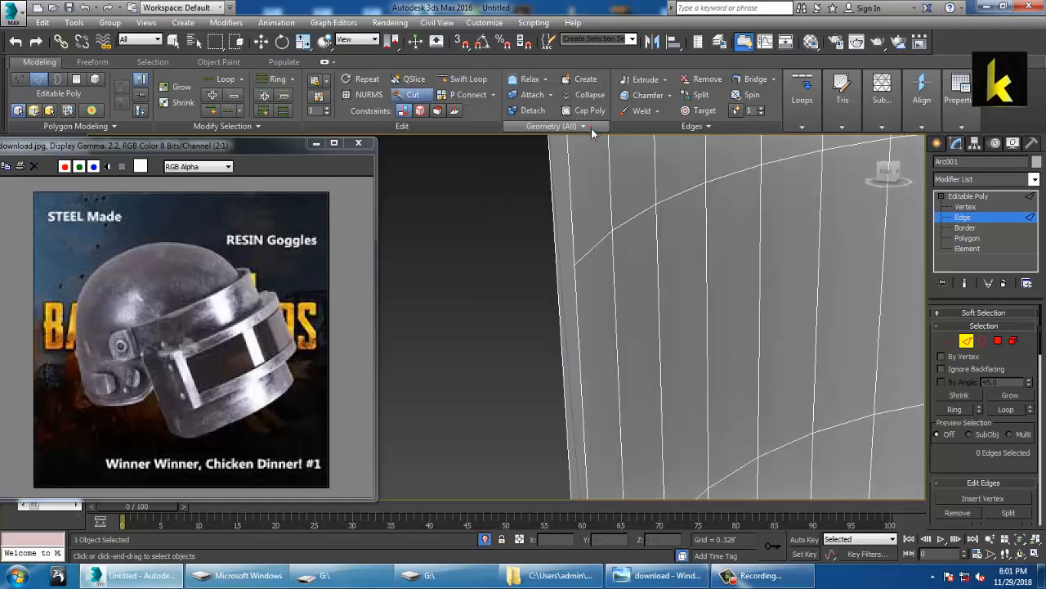
left_click(576, 263)
right_click(566, 277)
middle_click_drag(607, 282, 646, 282, "alt")
scroll(604, 272, "up", 1)
scroll(603, 272, "down", 4)
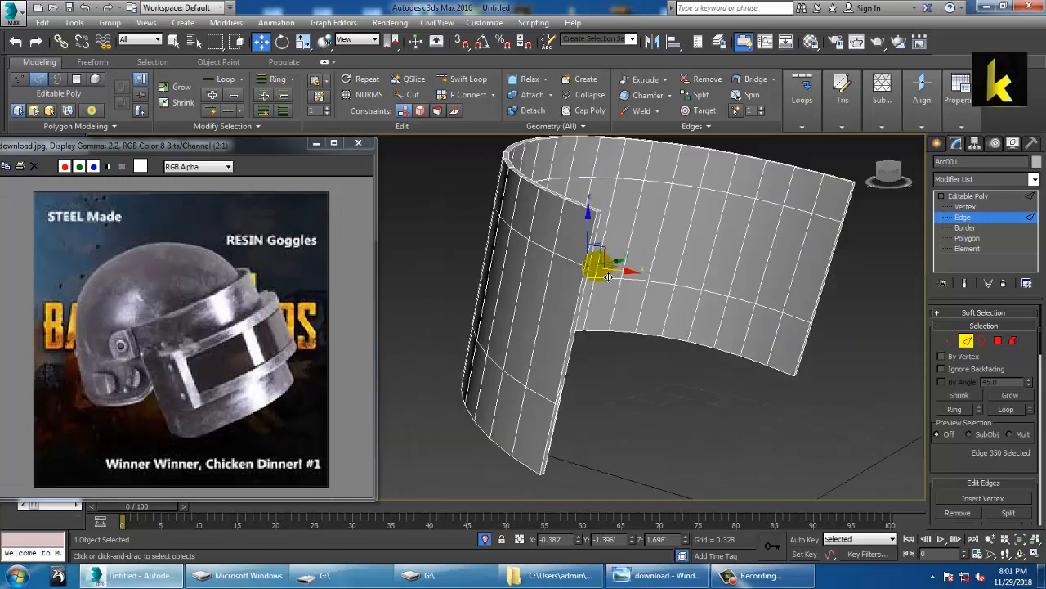
Step: Select the upper end-face polygon at both ends of the band and end the isolation
middle_click_drag(722, 325, 637, 329)
left_click(1000, 341)
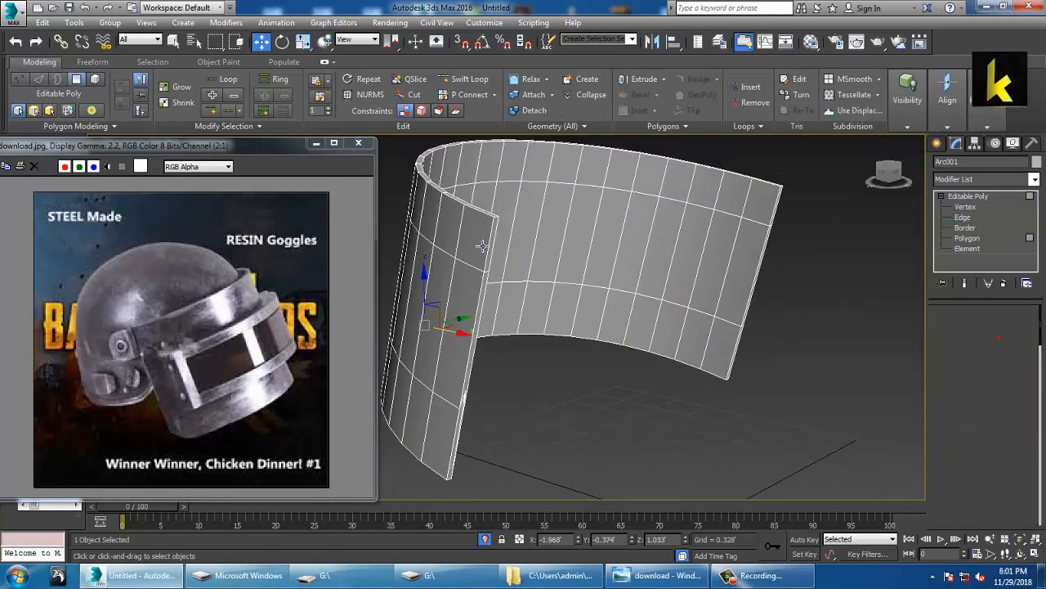
left_click(490, 242)
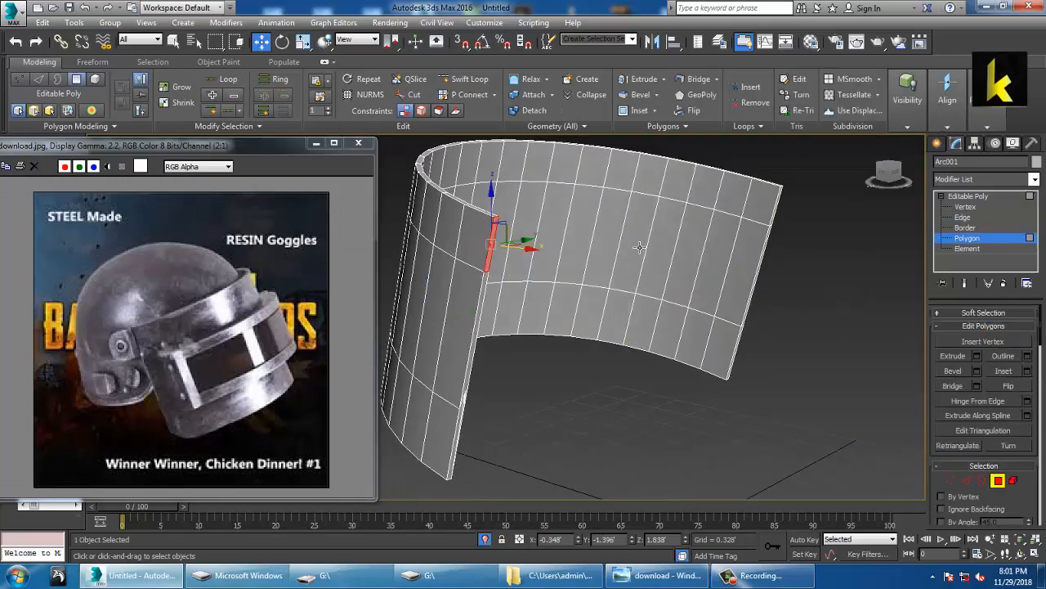
left_click(776, 218, "ctrl")
right_click(773, 229)
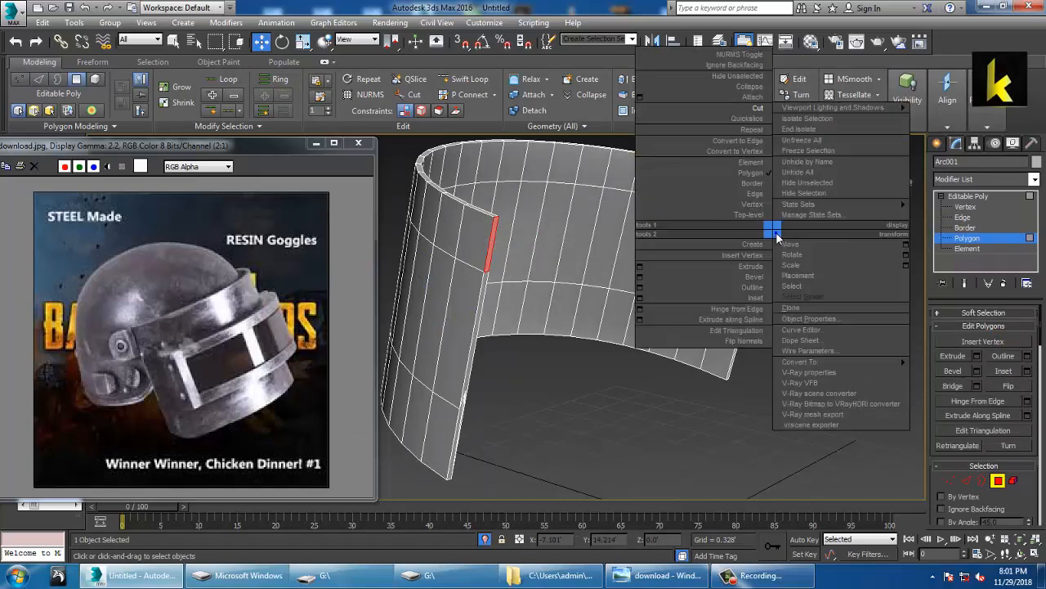
left_click(806, 130)
Step: Extrude the two selected end-face polygons by 0.328' to form side straps along the shell
middle_click_drag(626, 270, 641, 316, "alt")
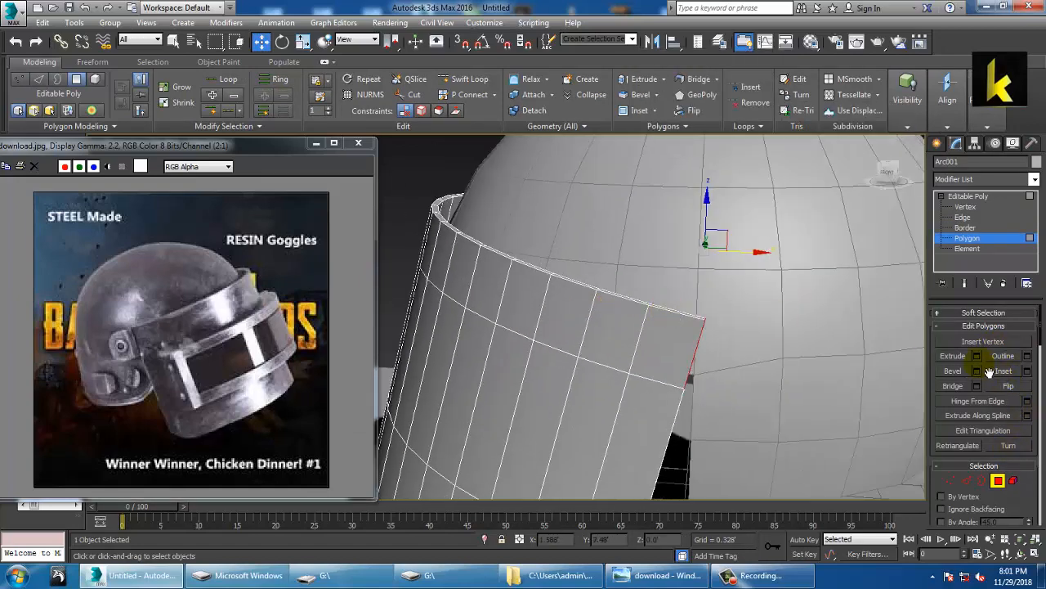
left_click(977, 356)
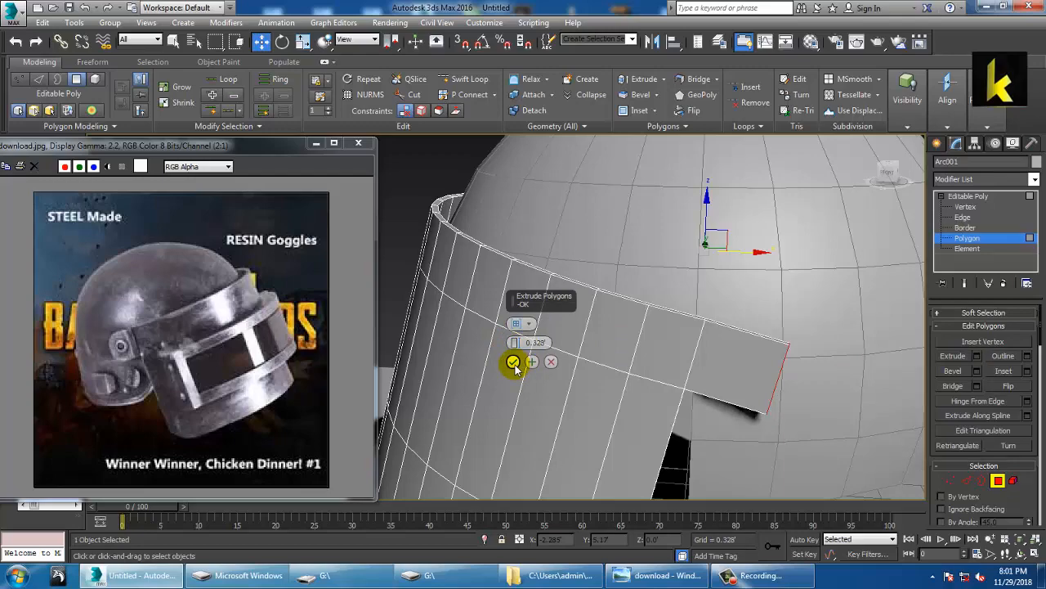
left_click(513, 362)
Step: In the Top view, move the end vertices of both extruded straps inward toward the shell, to about Y 1.481' and -1.365'
middle_click_drag(513, 363, 678, 290, "alt")
scroll(750, 279, "down", 3)
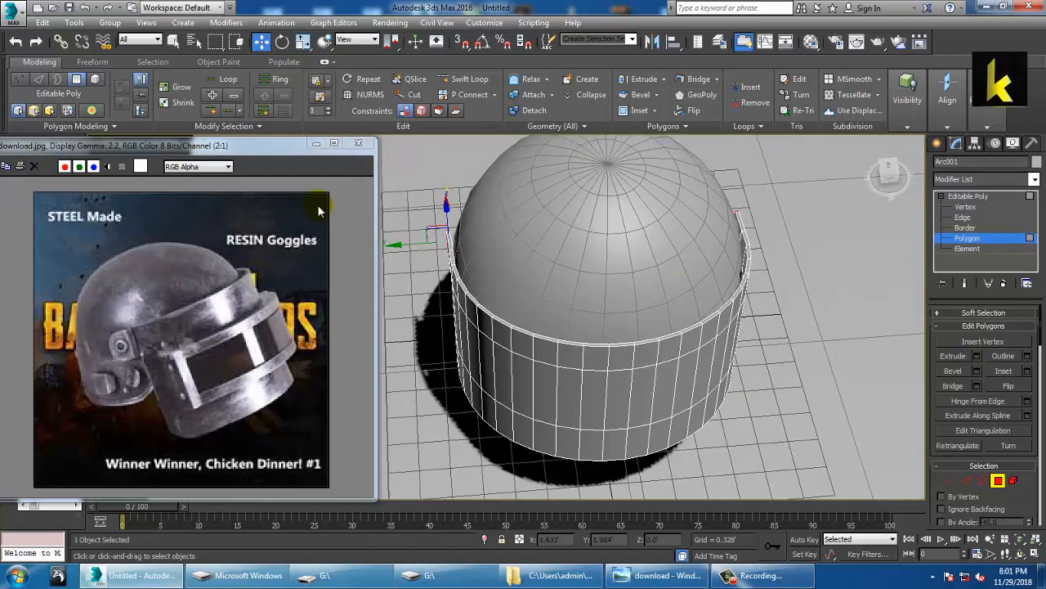
key("alt+w")
middle_click(432, 255)
key("alt+w")
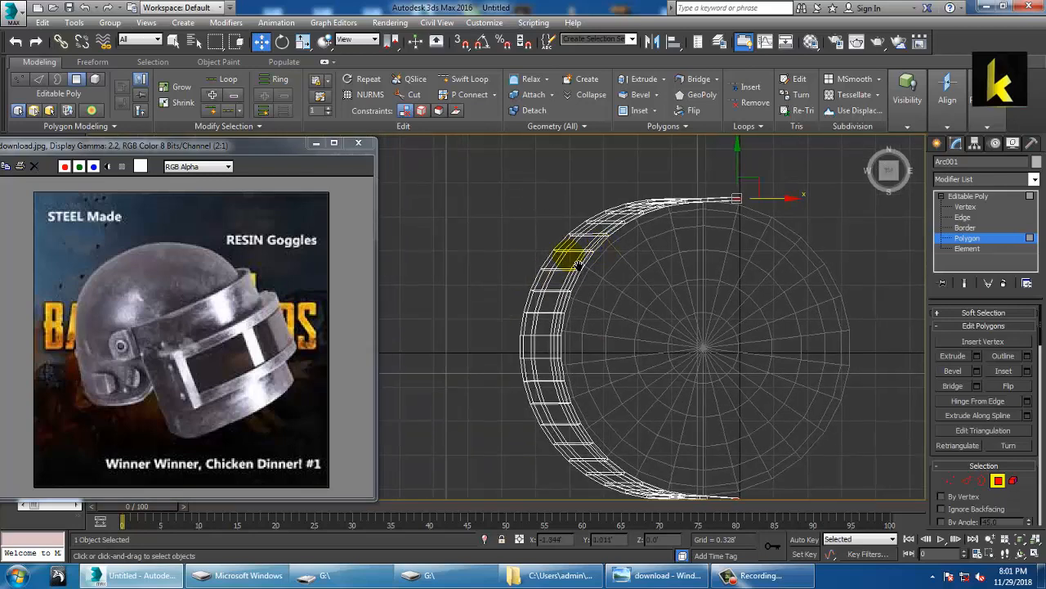
middle_click_drag(758, 219, 642, 261)
key("1")
scroll(641, 260, "up", 2)
left_click_drag(622, 263, 621, 263)
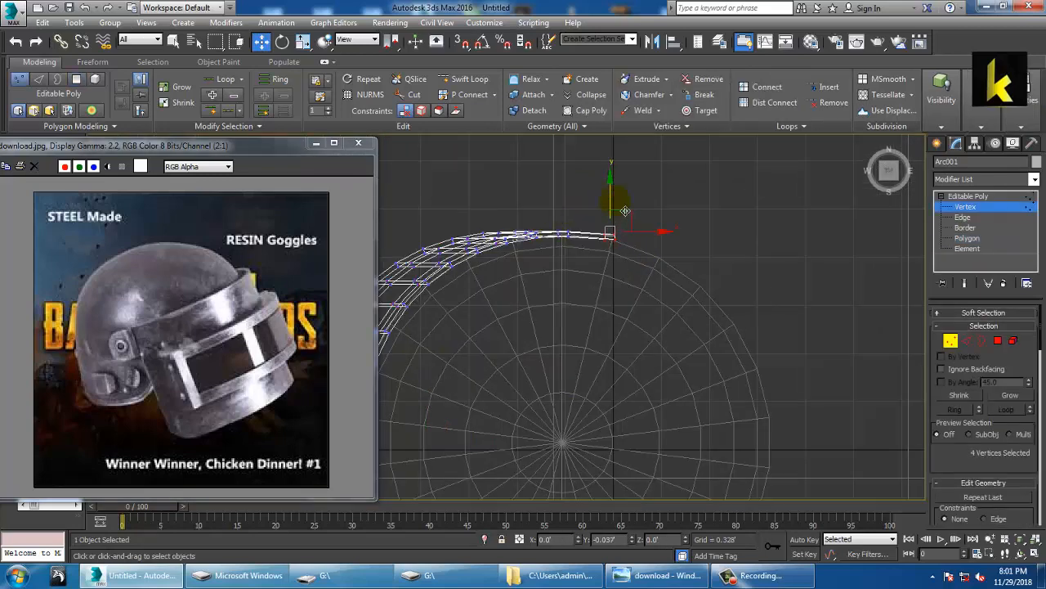
middle_click_drag(595, 490, 606, 355)
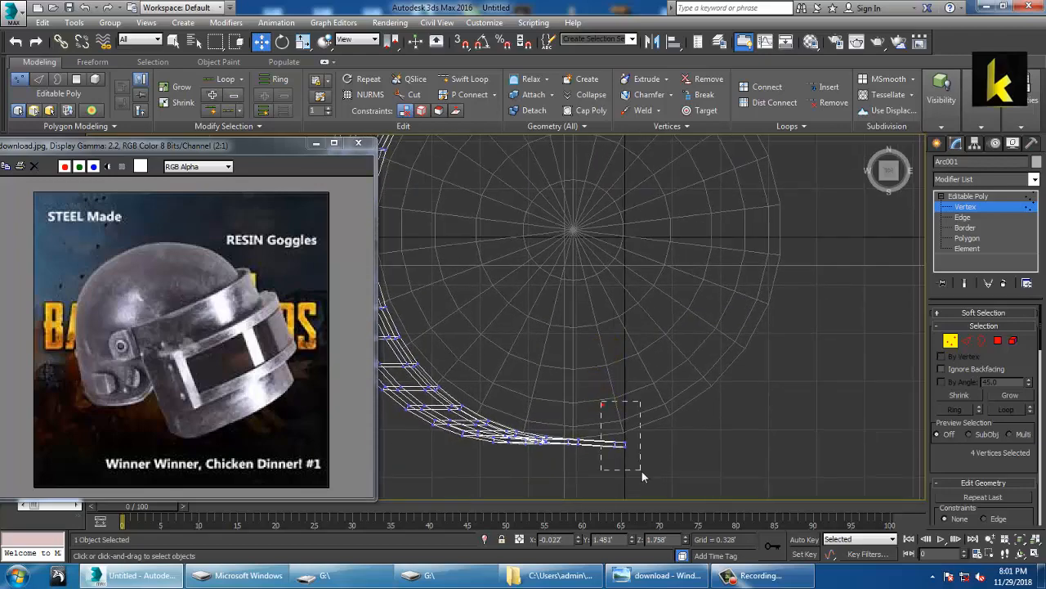
Step: Examine the extruded side strap against the shell in the maximized Perspective view and leave vertex editing
key("alt+w")
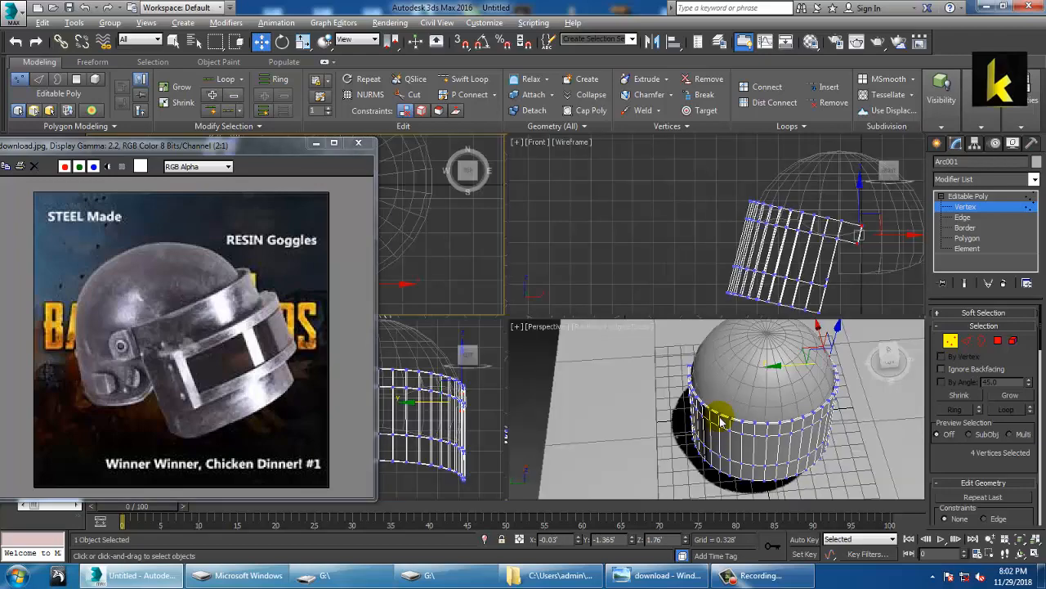
key("alt+w")
middle_click_drag(724, 422, 574, 337)
scroll(574, 338, "up", 3)
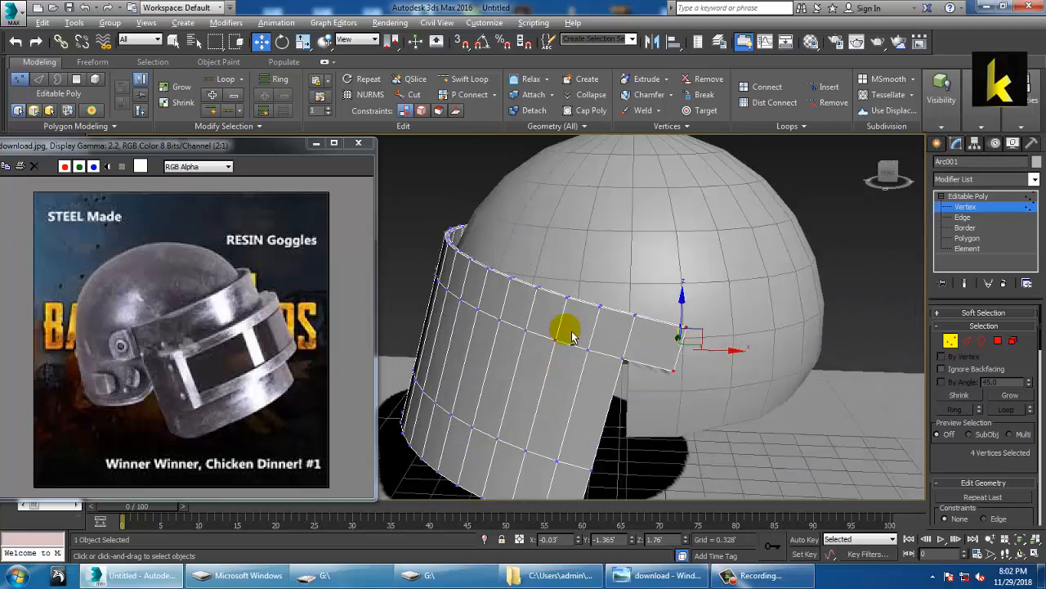
middle_click_drag(651, 291, 585, 243)
scroll(584, 243, "up", 5)
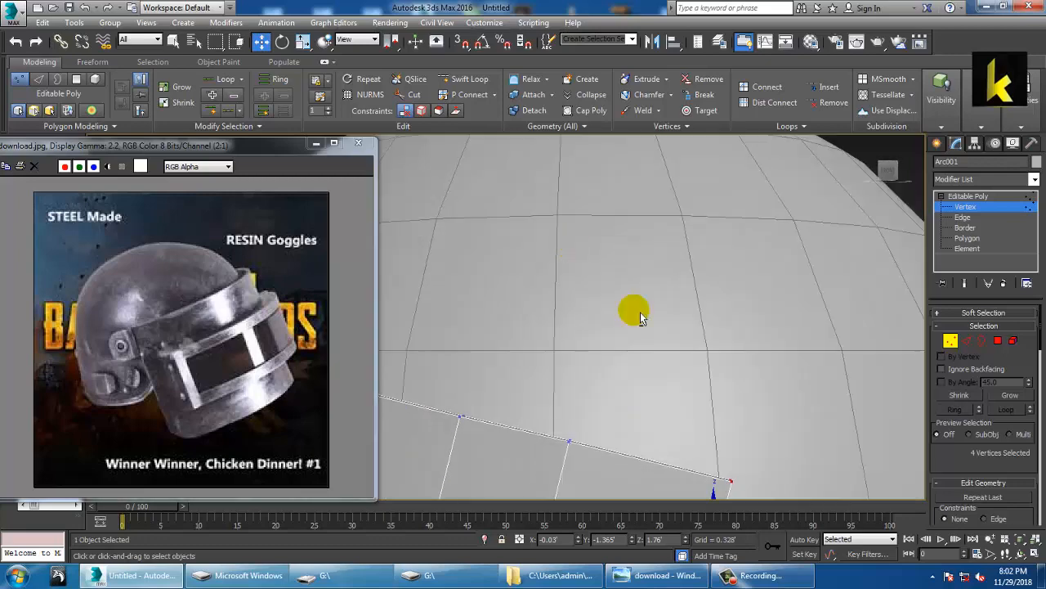
middle_click_drag(631, 278, 665, 242, "alt")
left_click(968, 197)
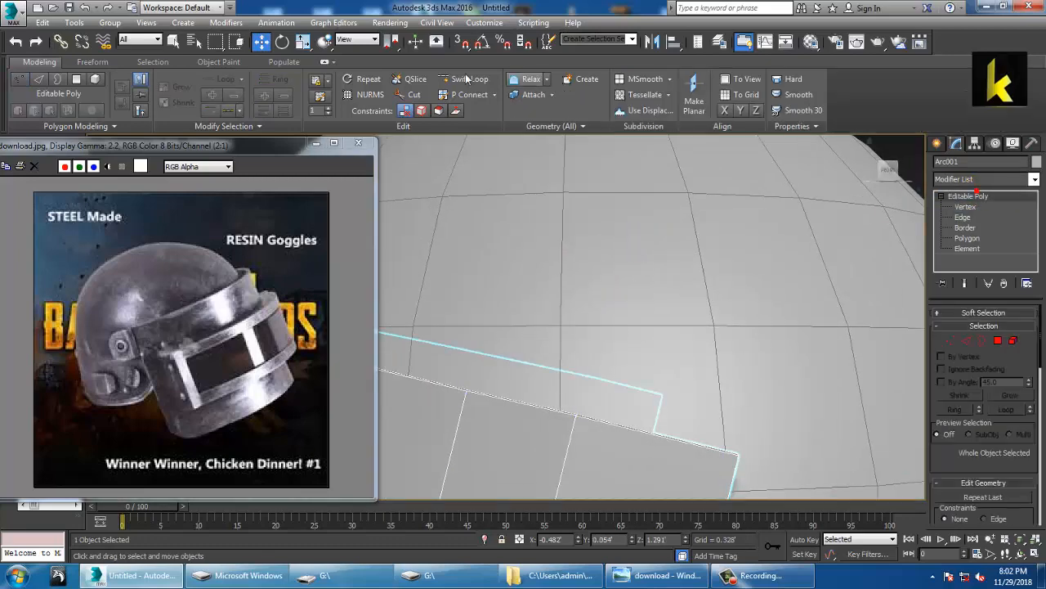
Step: Add two lengthwise edge loops along the visor band and its side straps with Swift Loop
middle_click_drag(624, 275, 654, 203, "alt")
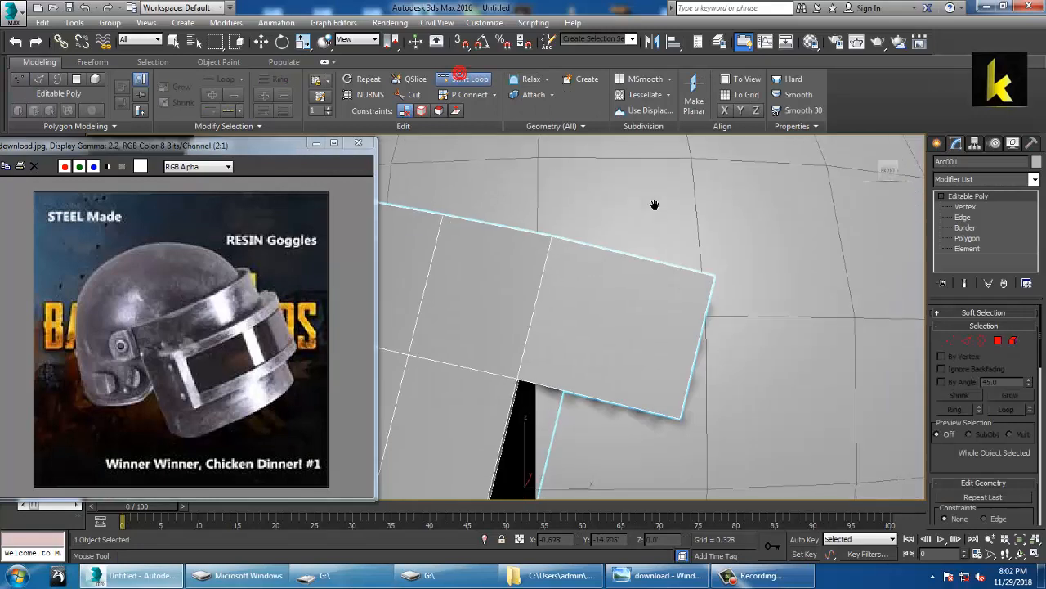
left_click(701, 349)
left_click(711, 302)
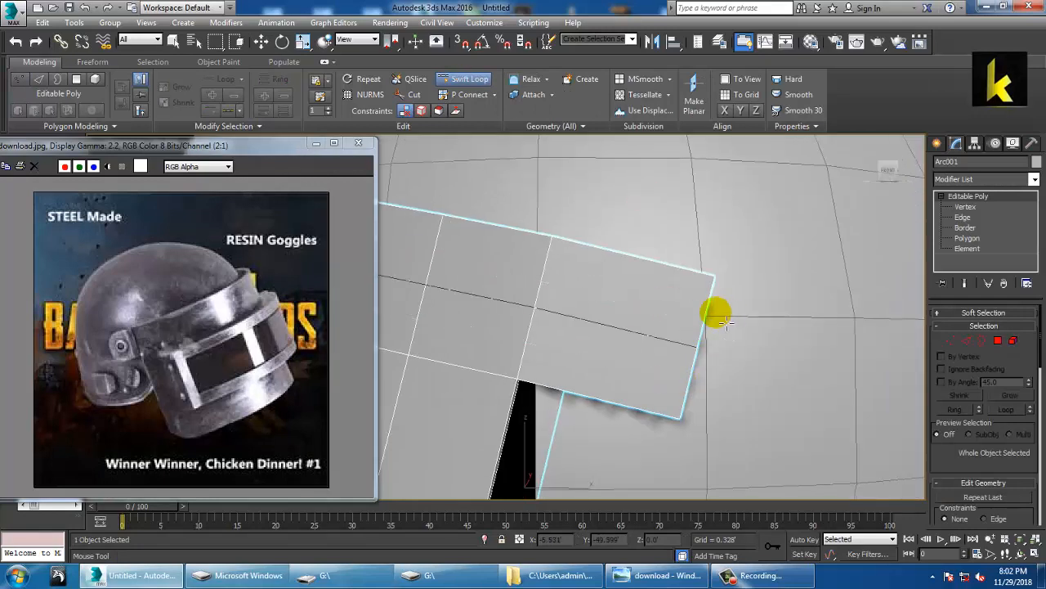
left_click(712, 320)
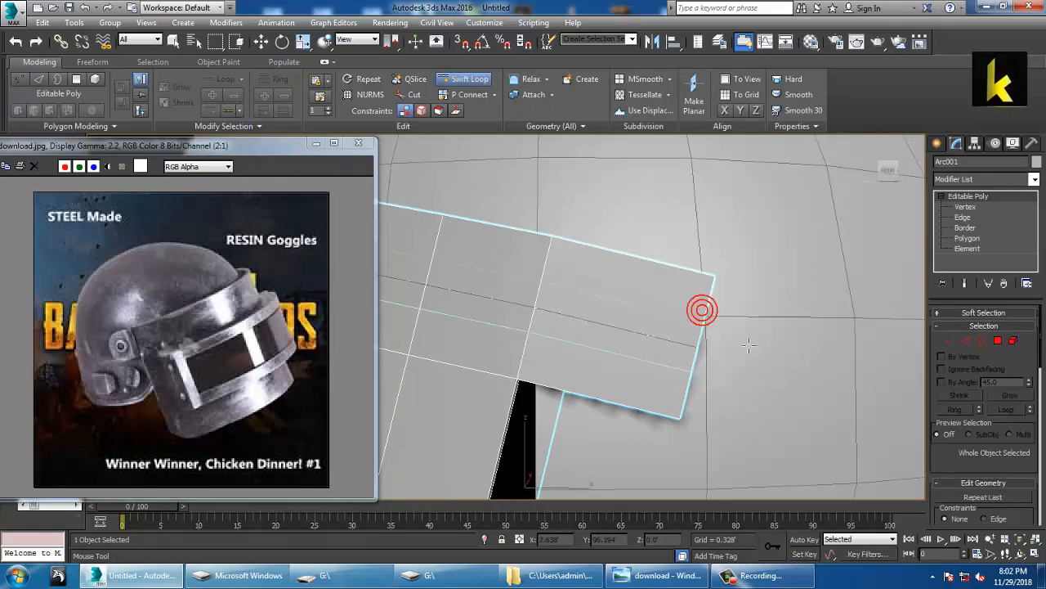
right_click(750, 345)
middle_click_drag(692, 363, 672, 351, "alt")
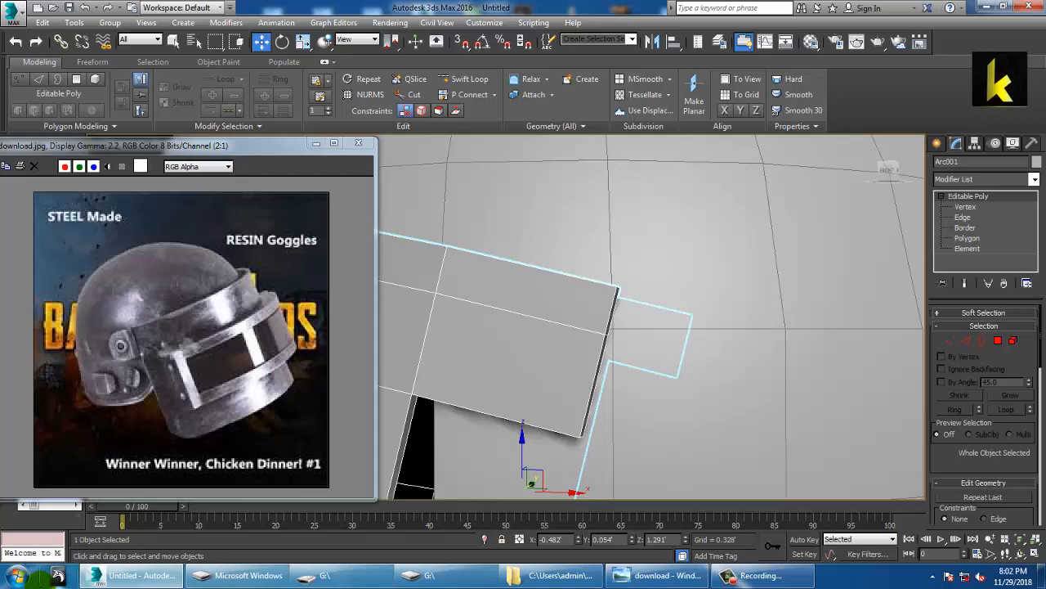
left_click(470, 82)
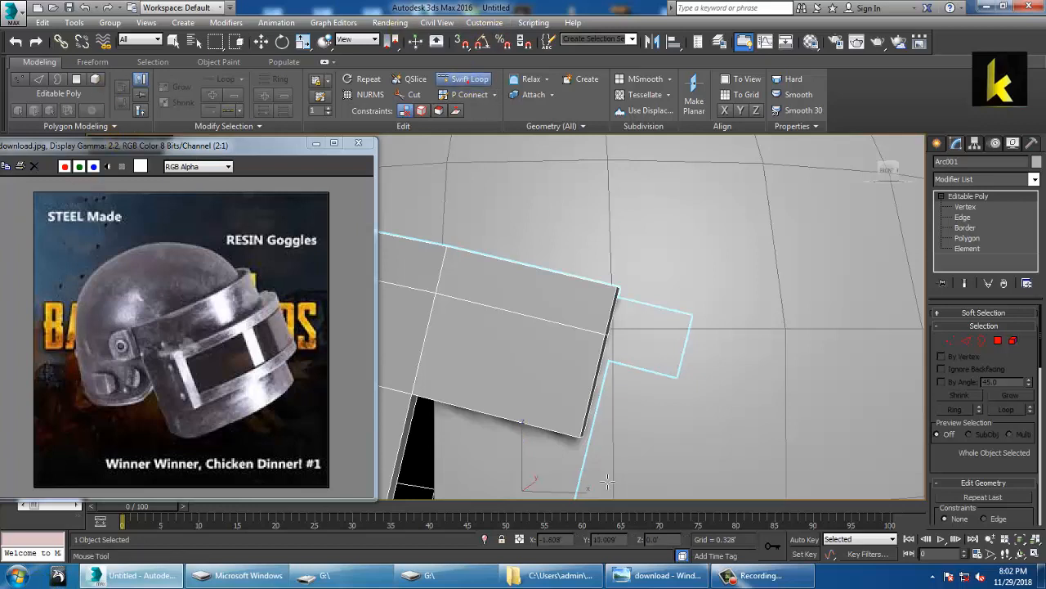
left_click(595, 401)
right_click(595, 401)
Step: Move the four middle vertices at the near strap's end outward to about X 0.008' and Z 1.744' to round its tip
middle_click_drag(717, 382, 673, 280, "alt")
key("1")
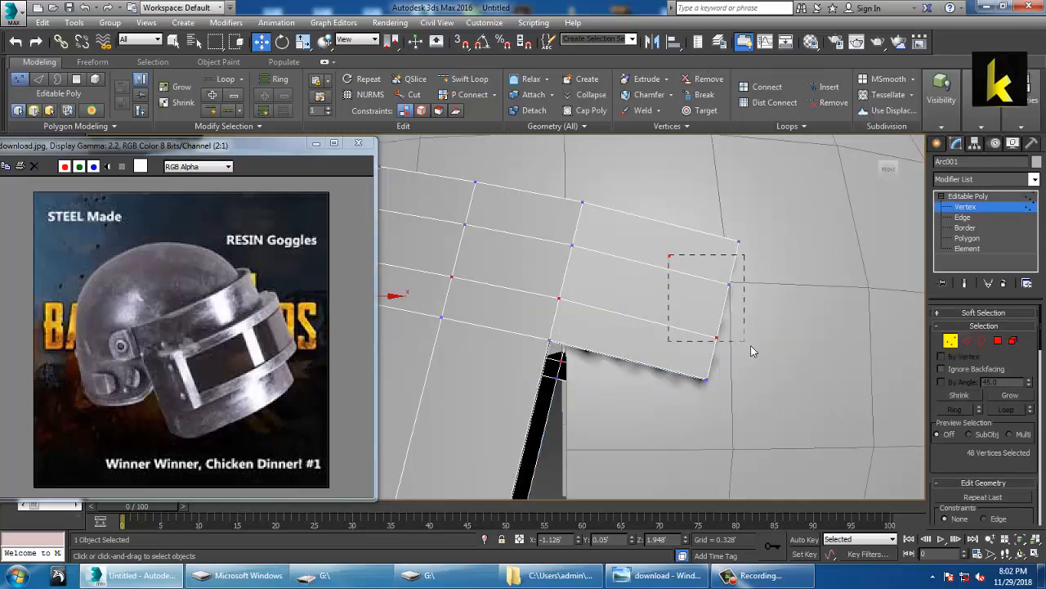
left_click_drag(752, 351, 760, 355)
left_click_drag(743, 308, 796, 325)
left_click_drag(752, 283, 753, 291)
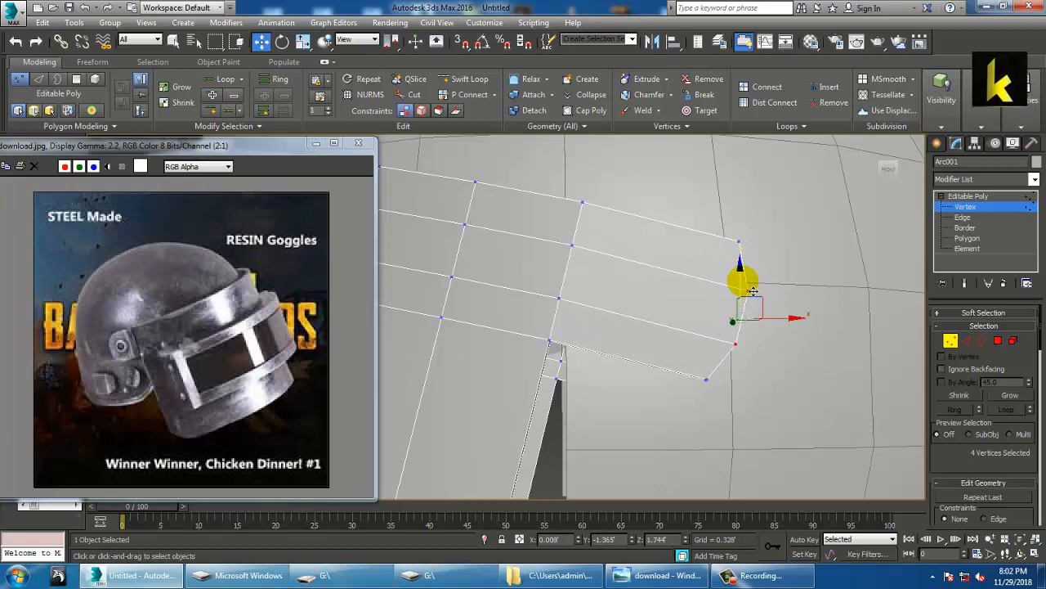
Step: Round the opposite strap's tip by moving its four middle end vertices to about X 0.015' and Z 1.742', and leave vertex editing
scroll(711, 306, "down", 5)
middle_click_drag(554, 310, 659, 292, "alt")
scroll(694, 299, "up", 6)
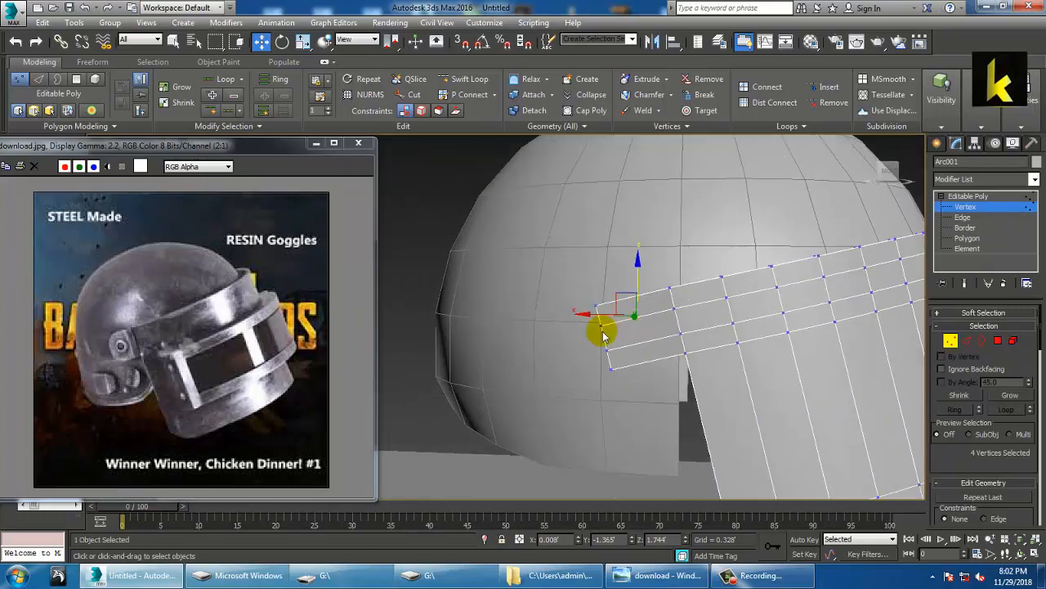
left_click_drag(579, 318, 619, 359)
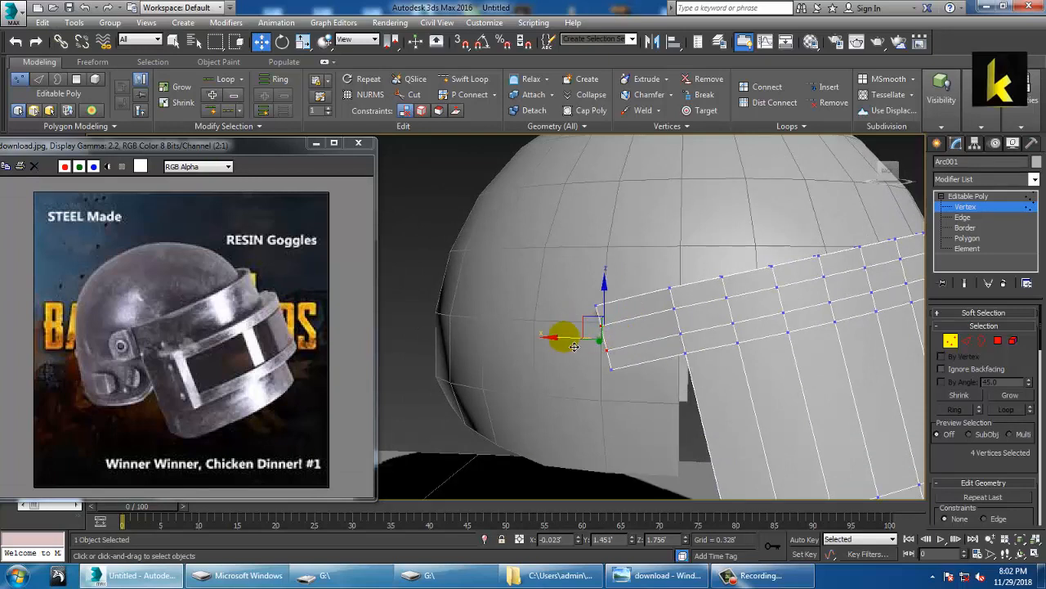
left_click_drag(561, 337, 553, 338)
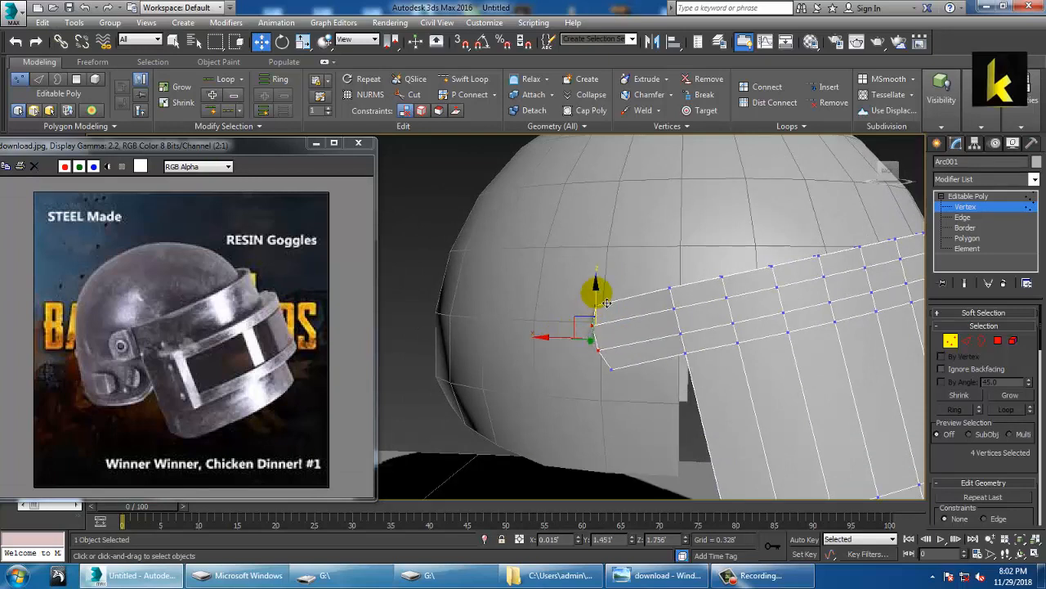
left_click_drag(606, 307, 607, 308)
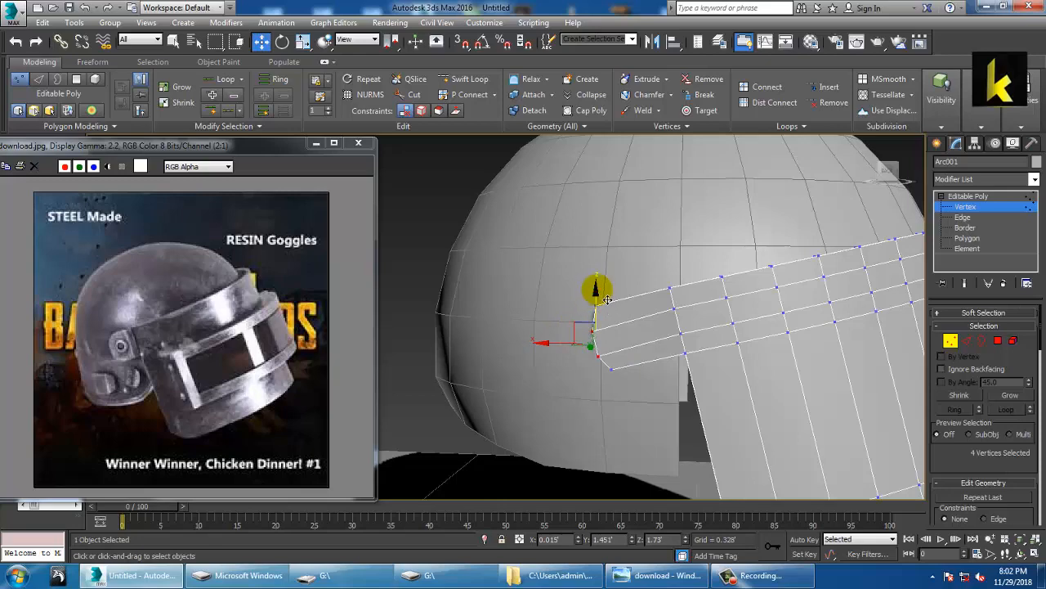
scroll(608, 299, "down", 4)
middle_click_drag(607, 296, 609, 309, "alt")
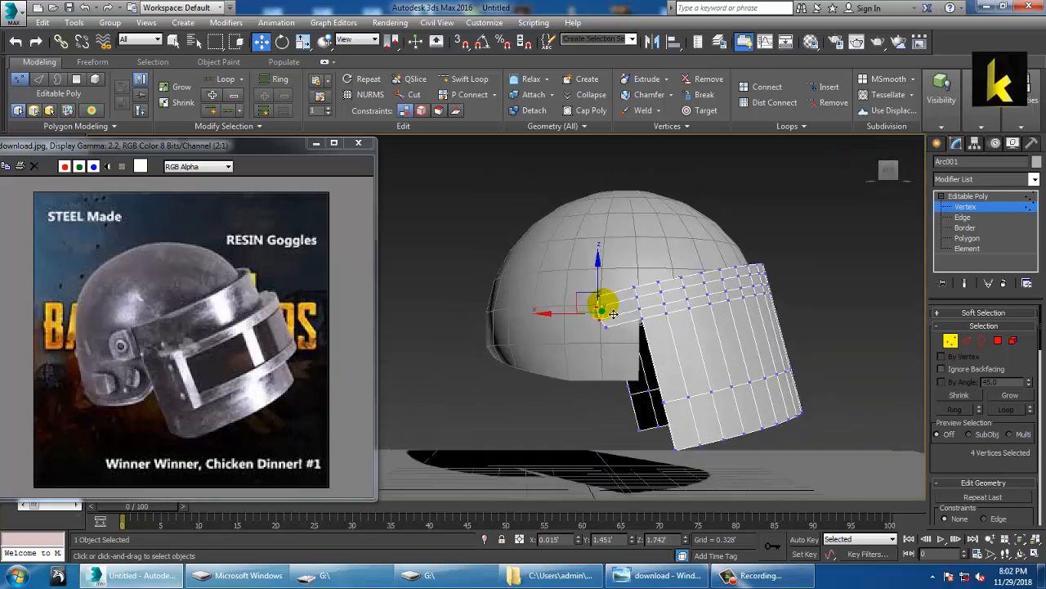
scroll(609, 308, "up", 4)
left_click(956, 197)
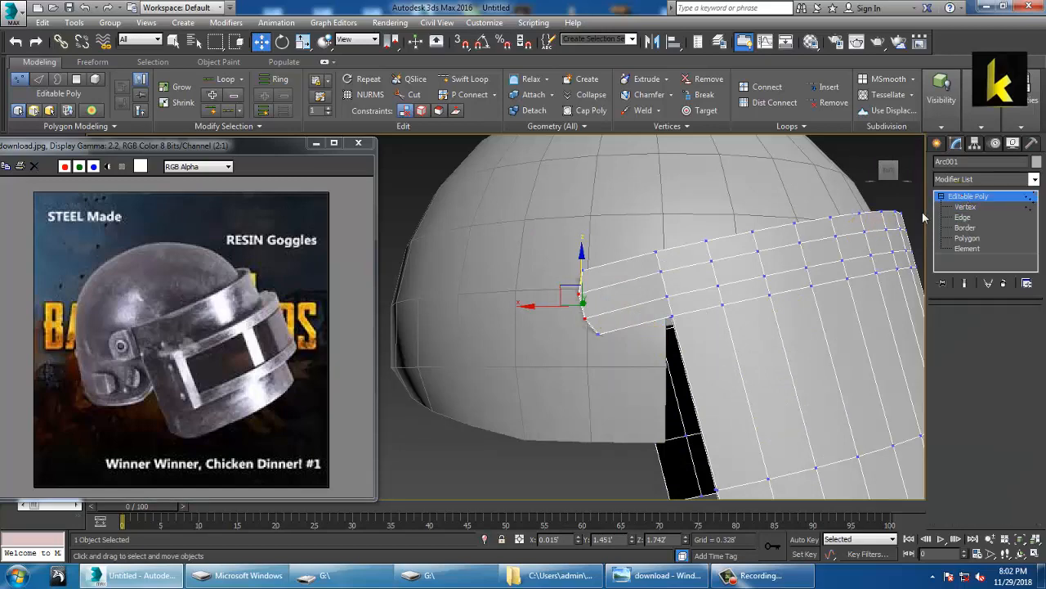
Step: Move the two vertices on the shell's front edge below the strap forward to about X -0.563' in the Front view, and leave vertex editing
left_click(616, 371)
key("1")
middle_click_drag(616, 369, 642, 374, "alt")
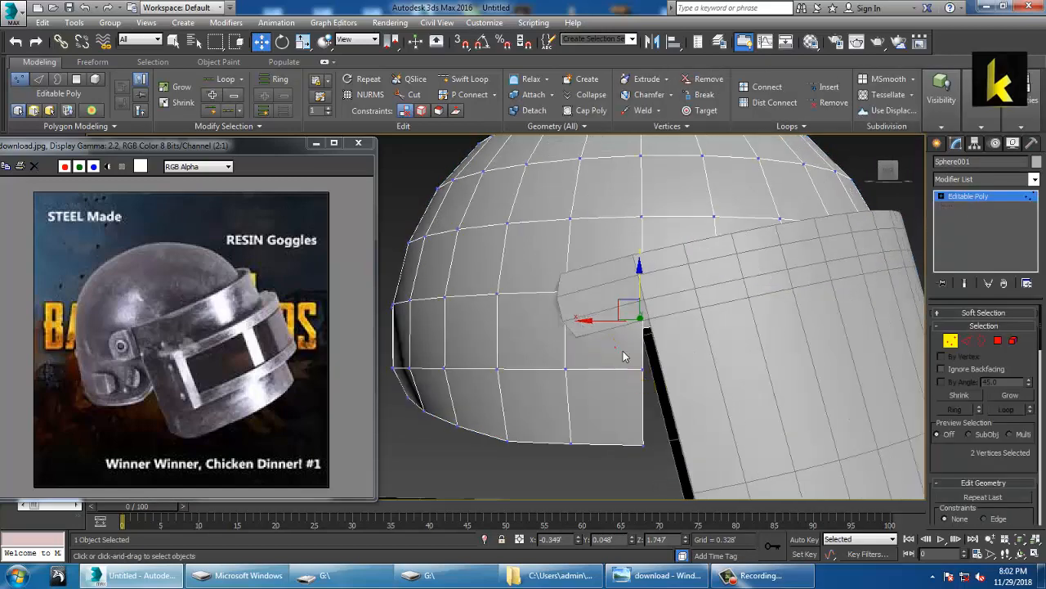
left_click_drag(623, 351, 668, 388)
key("alt+w")
middle_click_drag(727, 228, 660, 215)
key("alt+w")
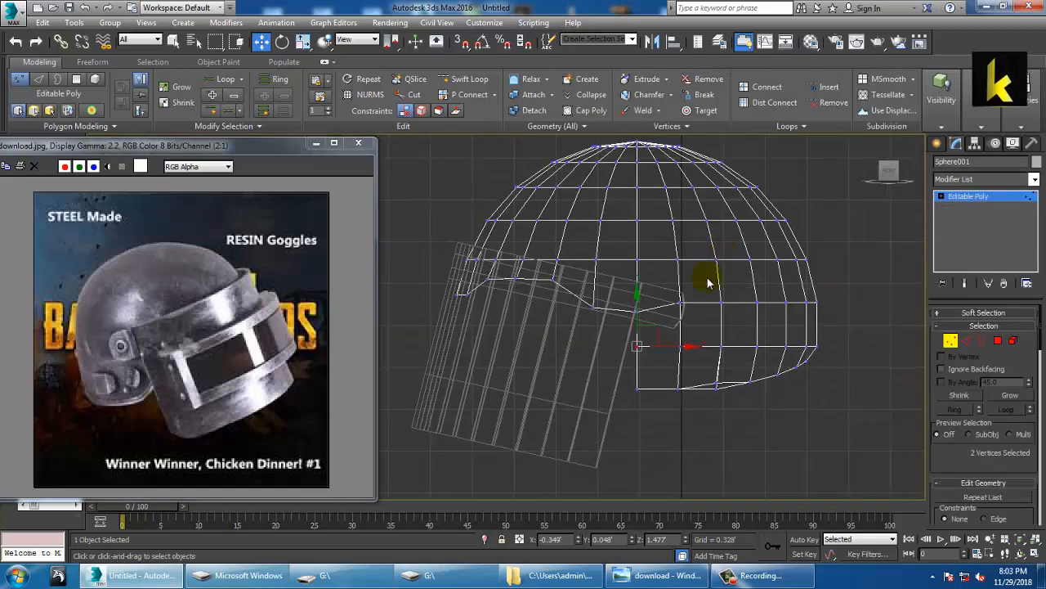
scroll(710, 279, "up", 2)
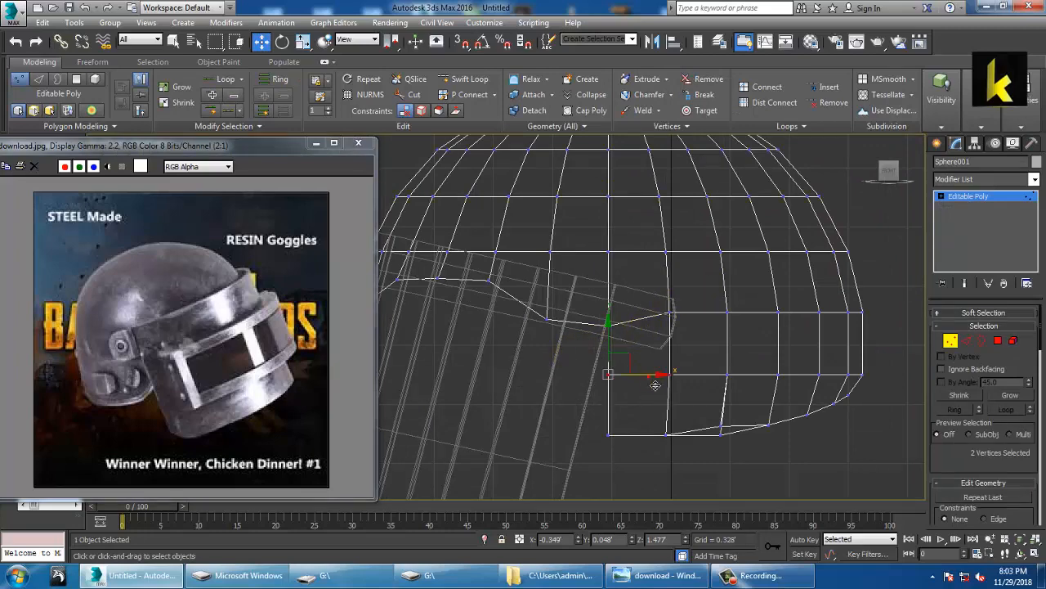
left_click_drag(621, 376, 622, 376)
middle_click_drag(724, 402, 651, 358)
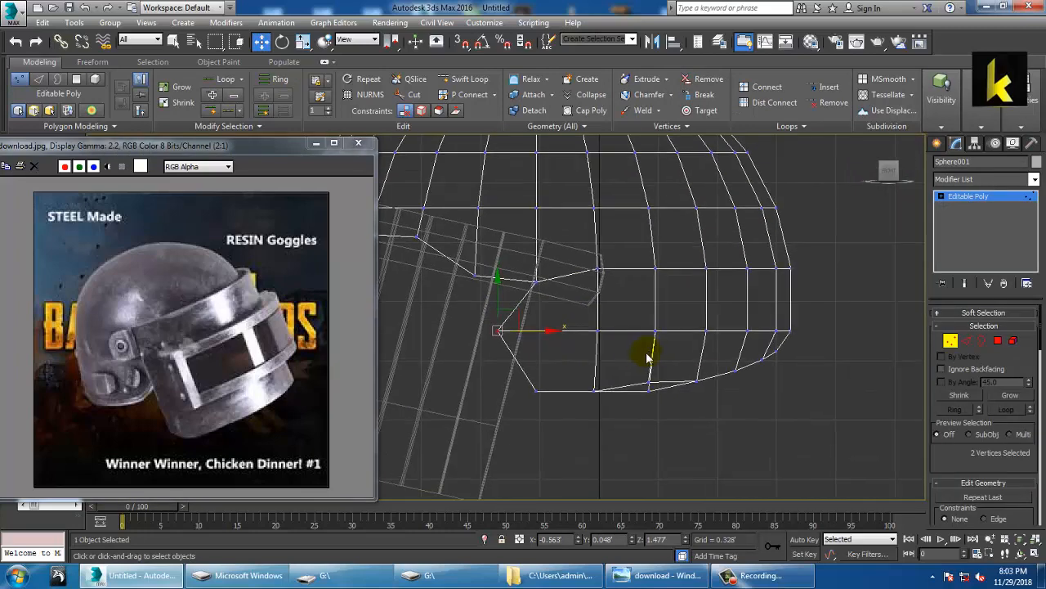
key("alt+w")
key("alt+w")
middle_click_drag(764, 386, 577, 348)
scroll(730, 381, "down", 4)
left_click(955, 200)
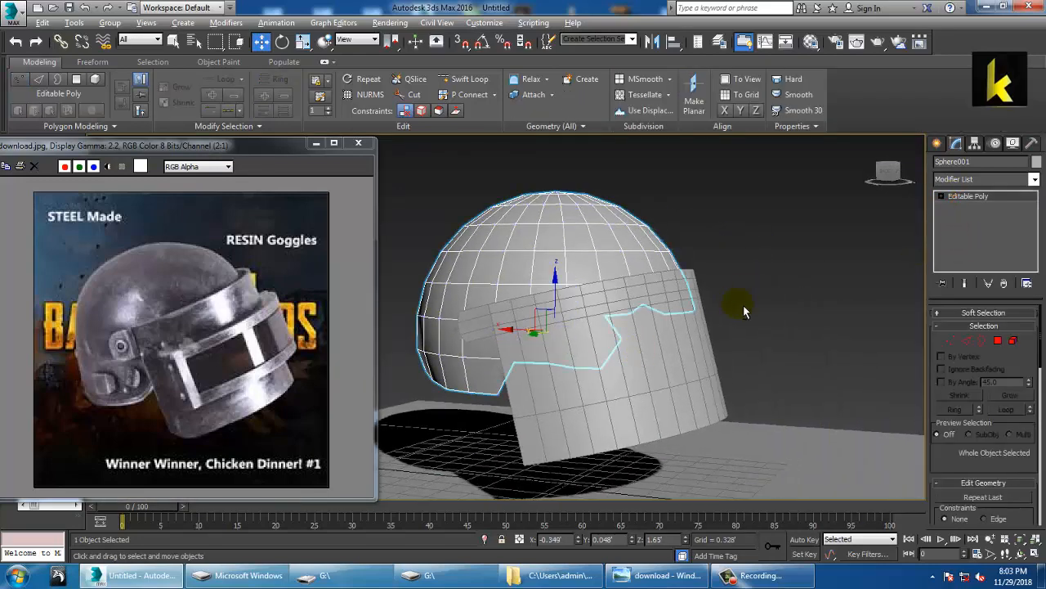
middle_click_drag(743, 305, 685, 282, "alt")
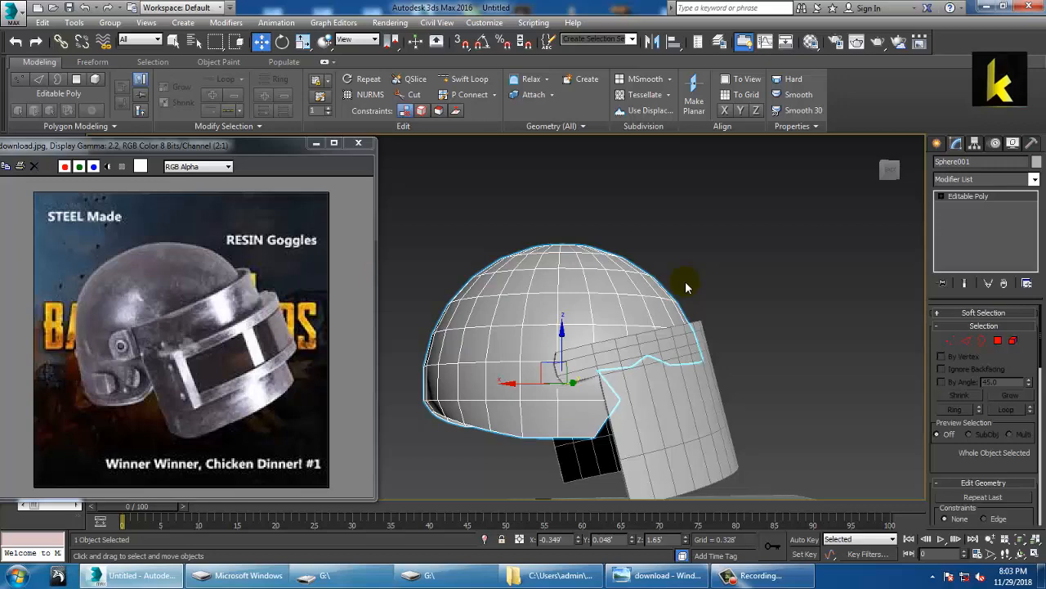
Step: Draw a cylinder of about 0.061' radius and 0.015' height over the strap's rounded end in the Front view
key("alt+w")
key("alt+w")
middle_click_drag(761, 261, 857, 268)
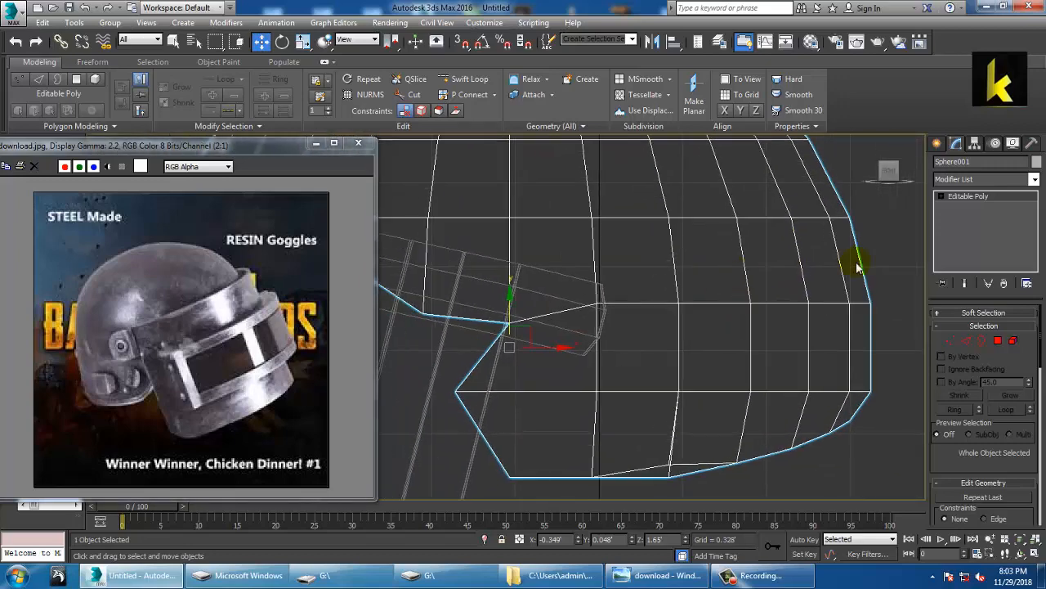
left_click(938, 144)
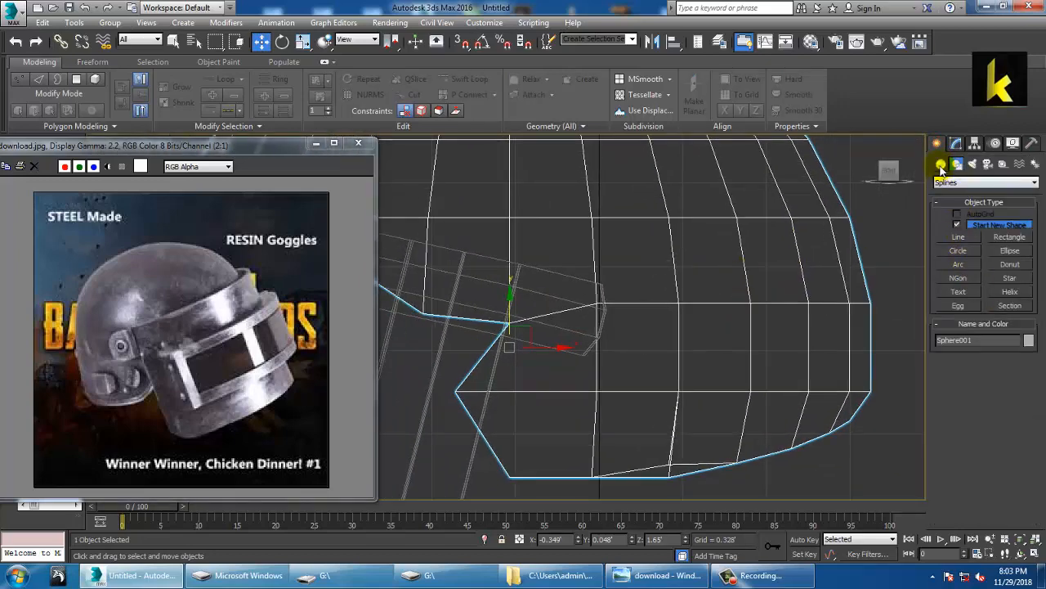
left_click(940, 165)
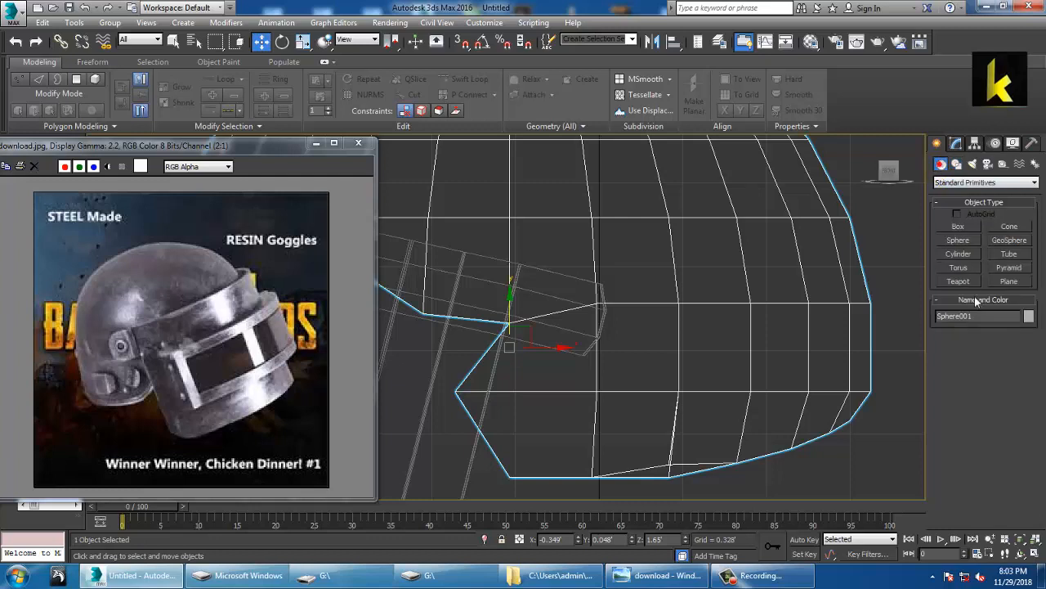
left_click(959, 255)
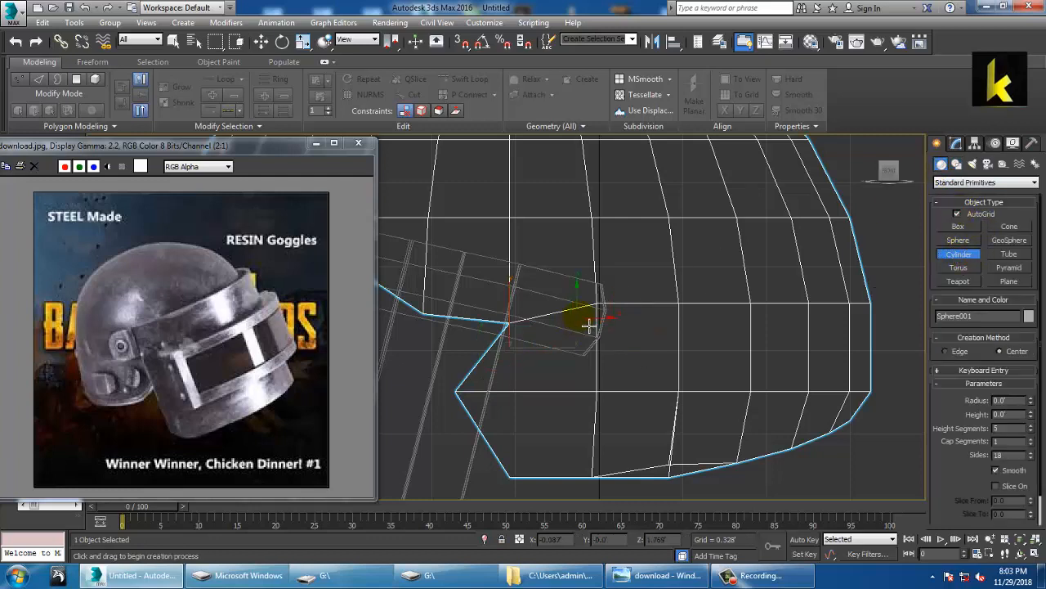
left_click_drag(584, 327, 598, 336)
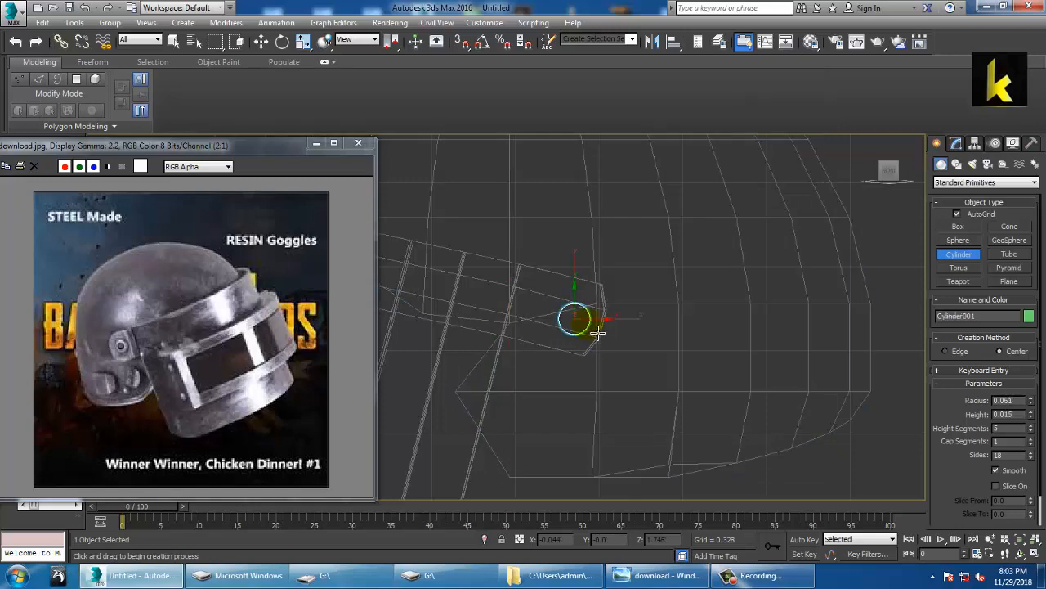
Step: Move the cylinder out of the shell along Y to about 1.509', onto the outer side of the strap
key("w")
key("alt+w")
left_click(690, 404)
key("alt+w")
scroll(695, 404, "down", 5)
middle_click_drag(668, 389, 754, 434, "alt")
scroll(760, 414, "down", 3)
scroll(755, 413, "down", 3)
middle_click_drag(755, 409, 617, 363)
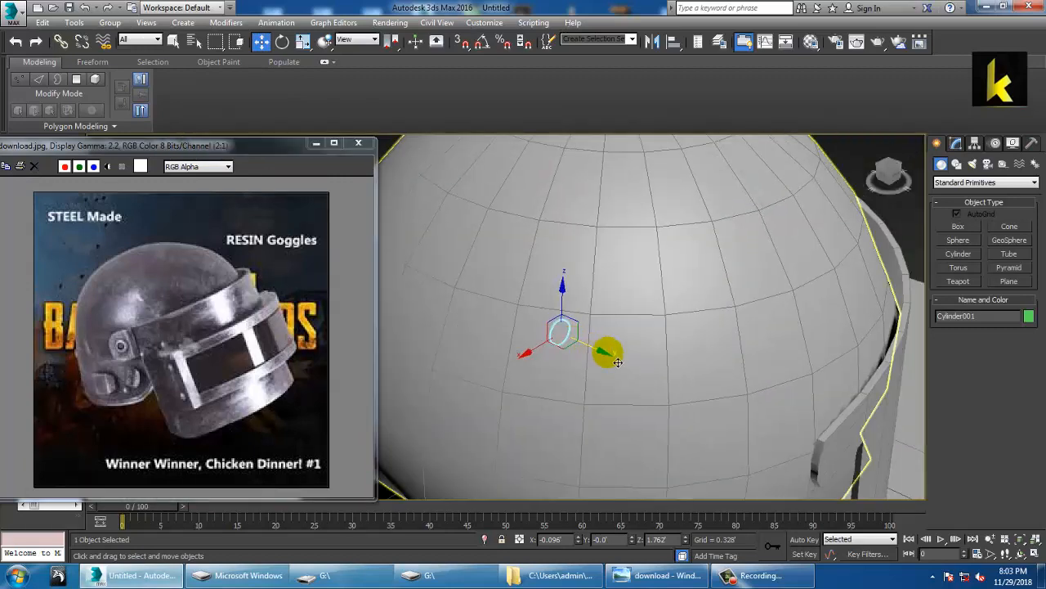
left_click_drag(606, 355, 882, 452)
middle_click_drag(811, 433, 663, 345, "alt")
middle_click_drag(751, 387, 675, 341)
scroll(703, 345, "up", 5)
scroll(672, 336, "up", 4)
left_click_drag(598, 271, 652, 306)
Step: Set the cylinder's height segments to 1 and its height to 0.049', and shift it to about Y 1.49'
left_click(955, 144)
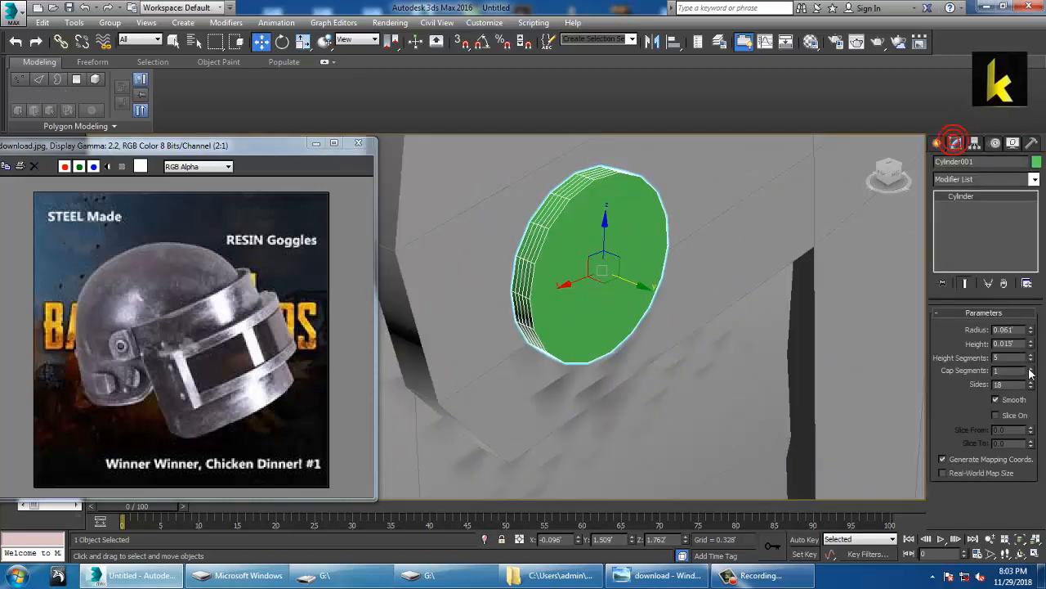
left_click_drag(1032, 363, 1044, 382)
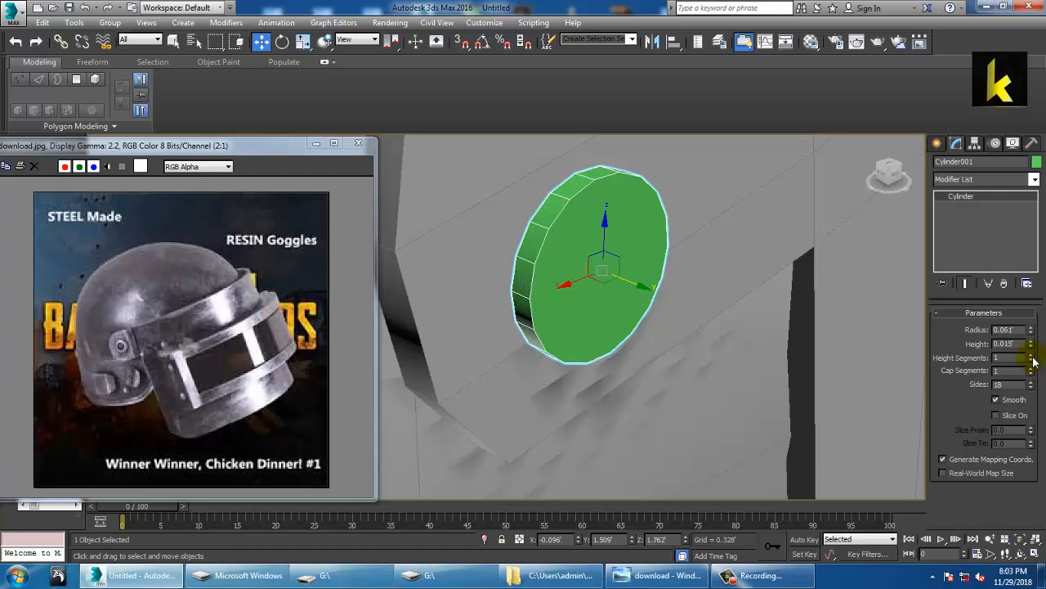
left_click_drag(1032, 344, 7, 311)
middle_click_drag(367, 339, 597, 282, "alt")
key("e")
key("r")
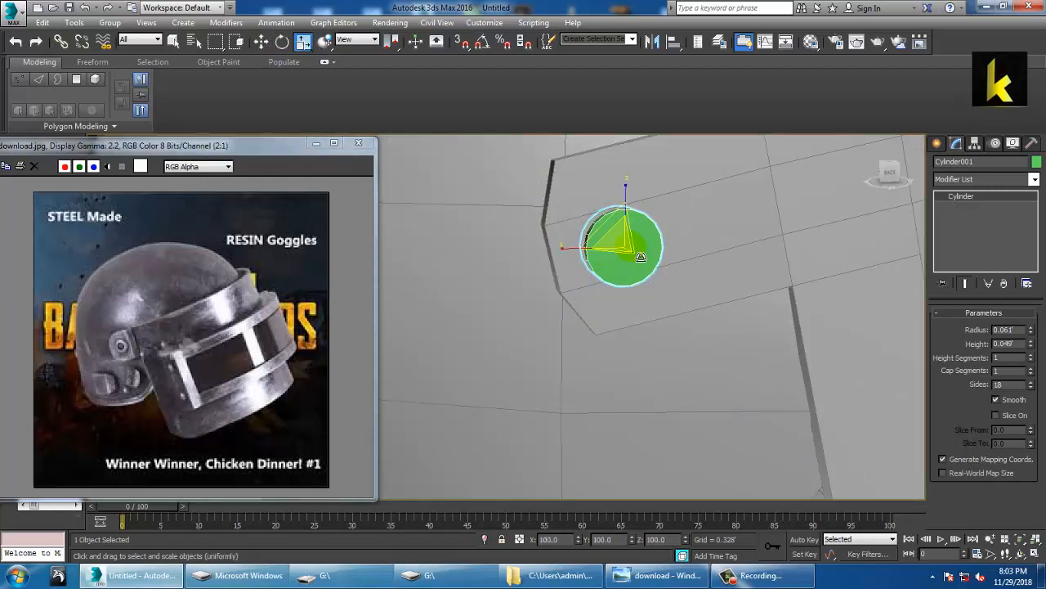
key("w")
Step: Convert the cylinder on the strap to Editable Poly
right_click(630, 237)
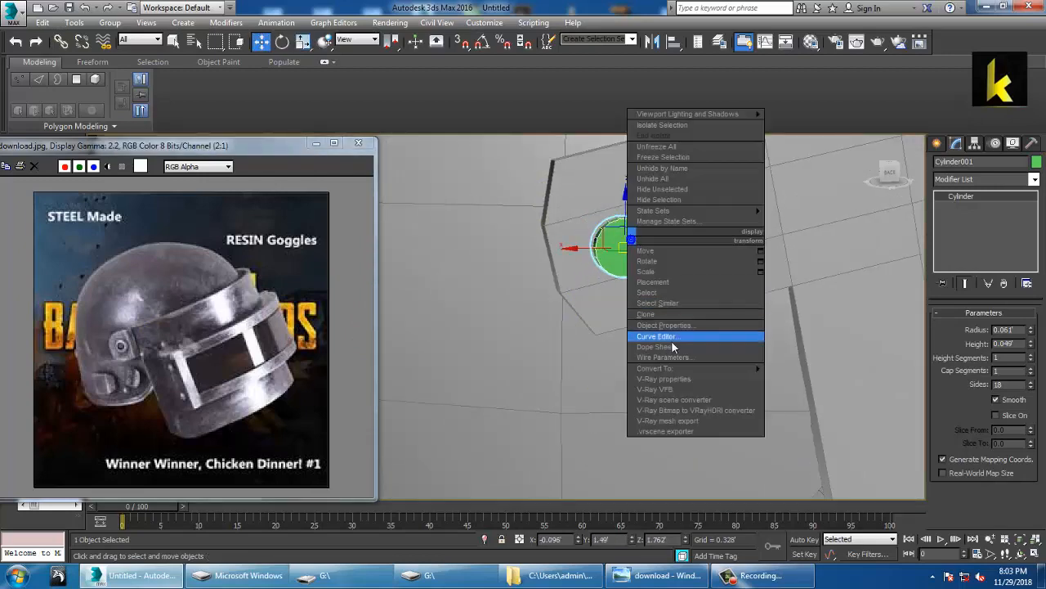
mouse_move(712, 369)
left_click(813, 379)
scroll(764, 379, "up", 3)
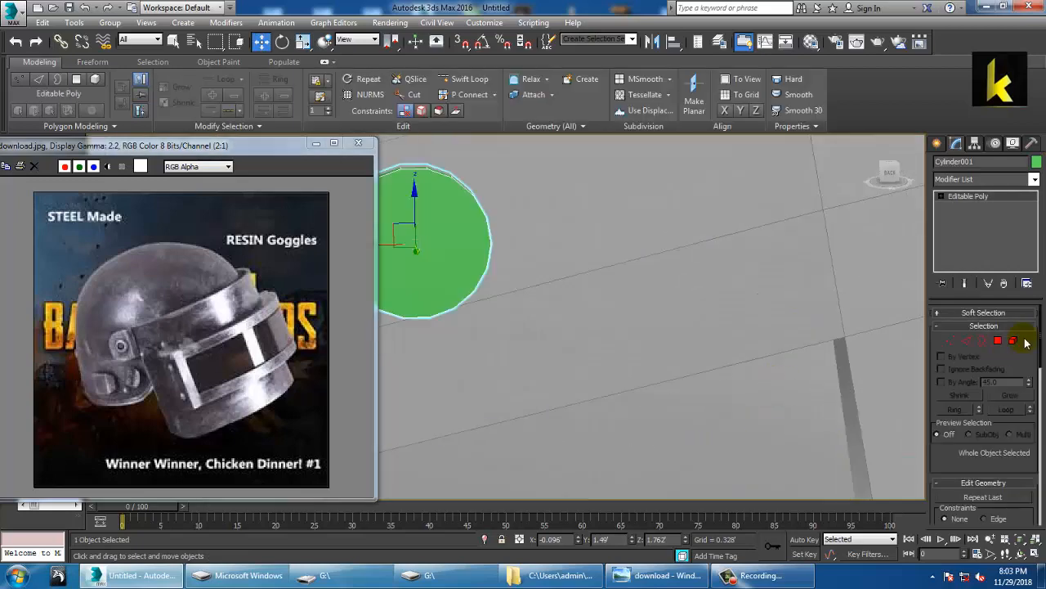
Step: Inset the cylinder's outer cap polygon by 0.007'
left_click(999, 341)
left_click(589, 337)
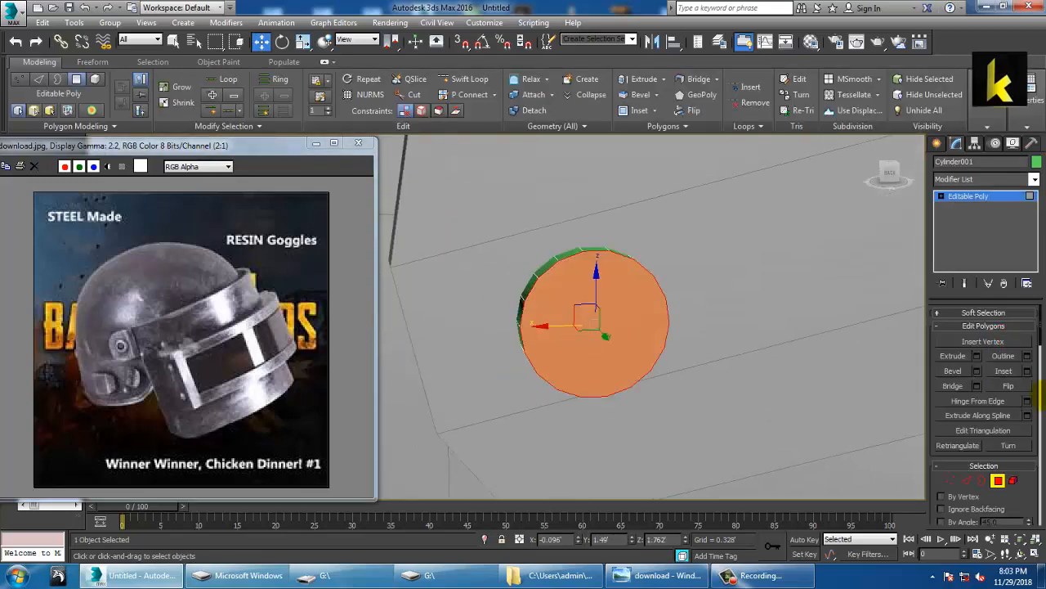
left_click(1027, 370)
mouse_move(515, 343)
left_mouse_down()
mouse_move(520, 332)
mouse_move(534, 348)
left_mouse_up()
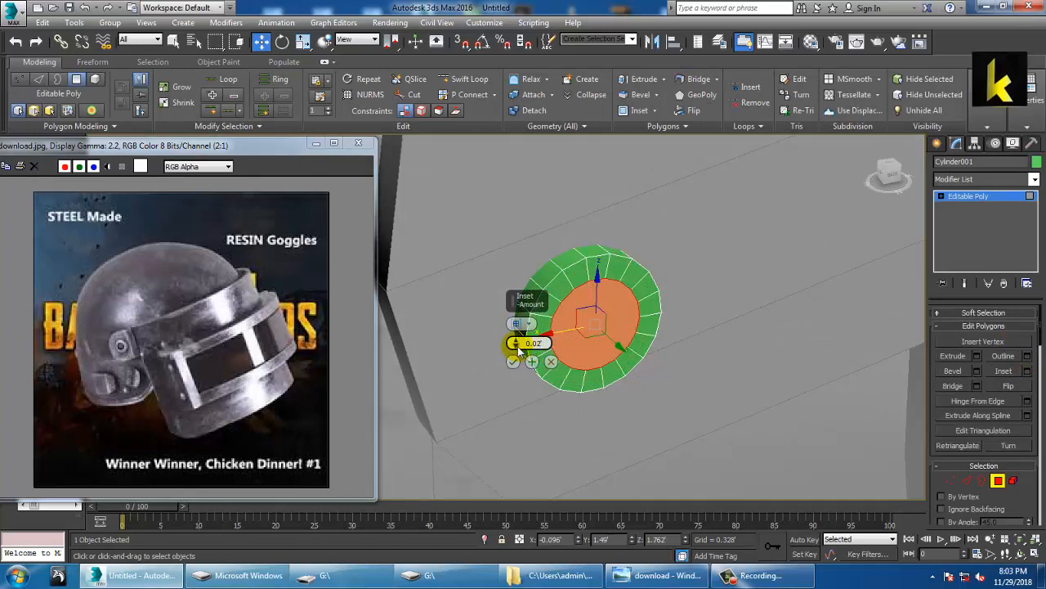
left_click_drag(520, 352, 521, 360)
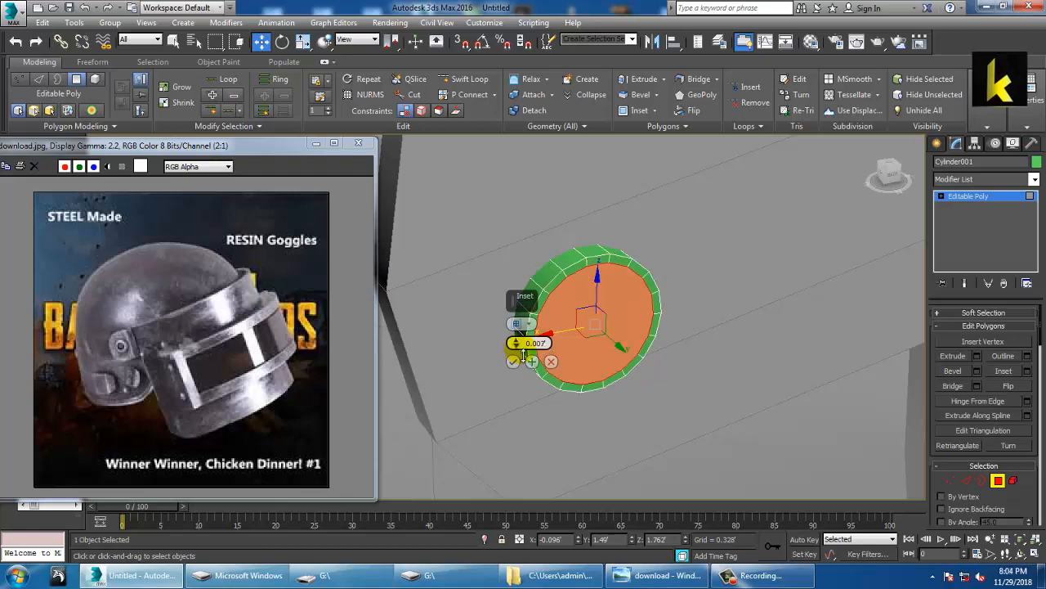
left_click(512, 362)
Step: Bevel the cylinder's inset cap polygon inward with a height of -0.003' and an outline of -0.008'
left_click(977, 371)
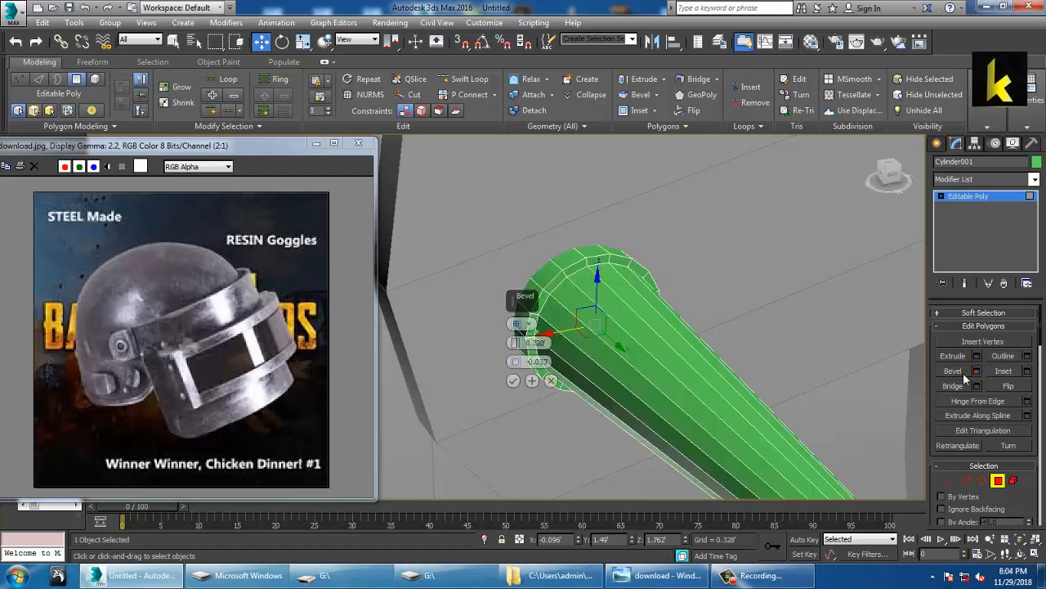
mouse_move(525, 344)
left_mouse_down()
mouse_move(552, 407)
mouse_move(520, 346)
left_mouse_up()
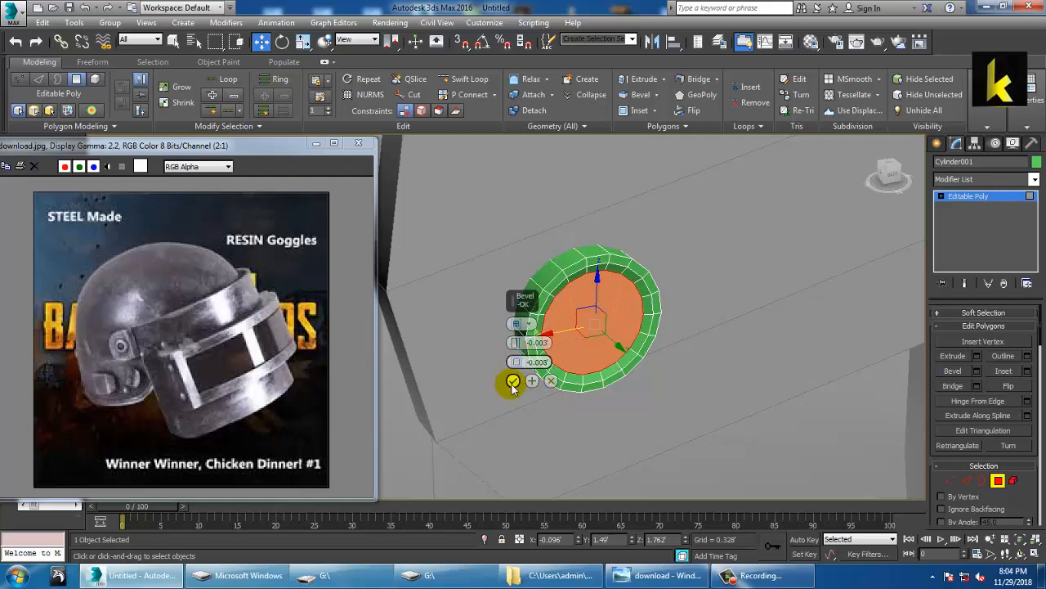
left_click(512, 380)
Step: Save the scene to the desktop as a 3ds Max file named pubg
left_click(8, 15)
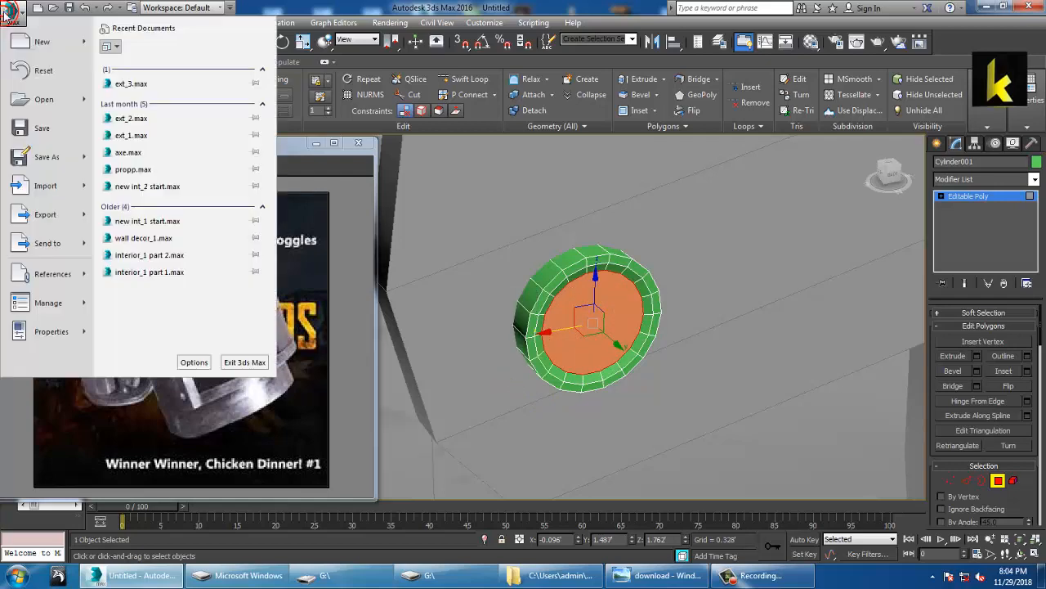
left_click(57, 131)
left_click(60, 124)
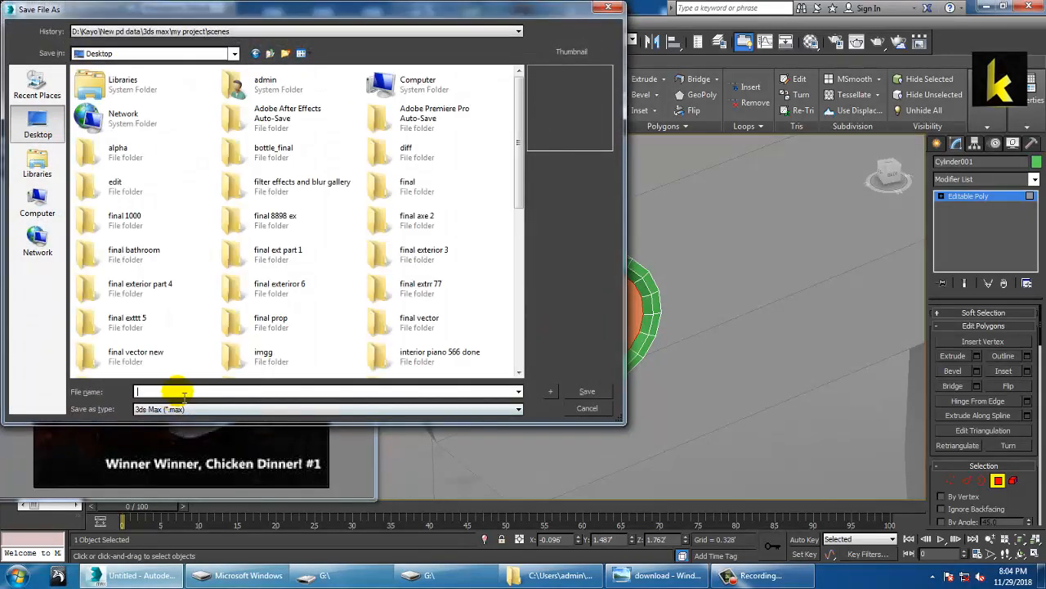
type("propp")
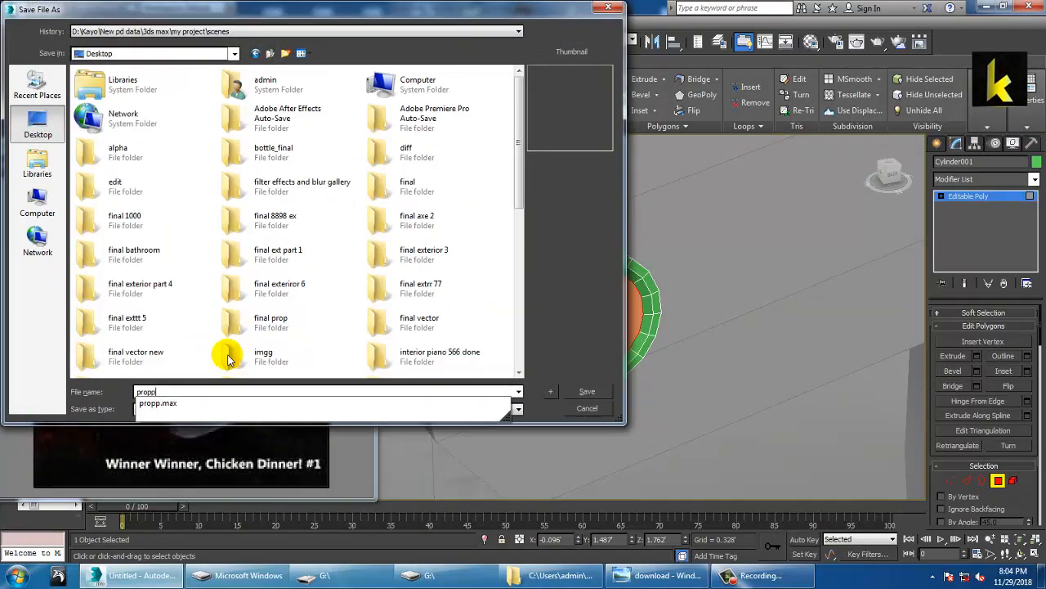
key("Return")
left_click(616, 335)
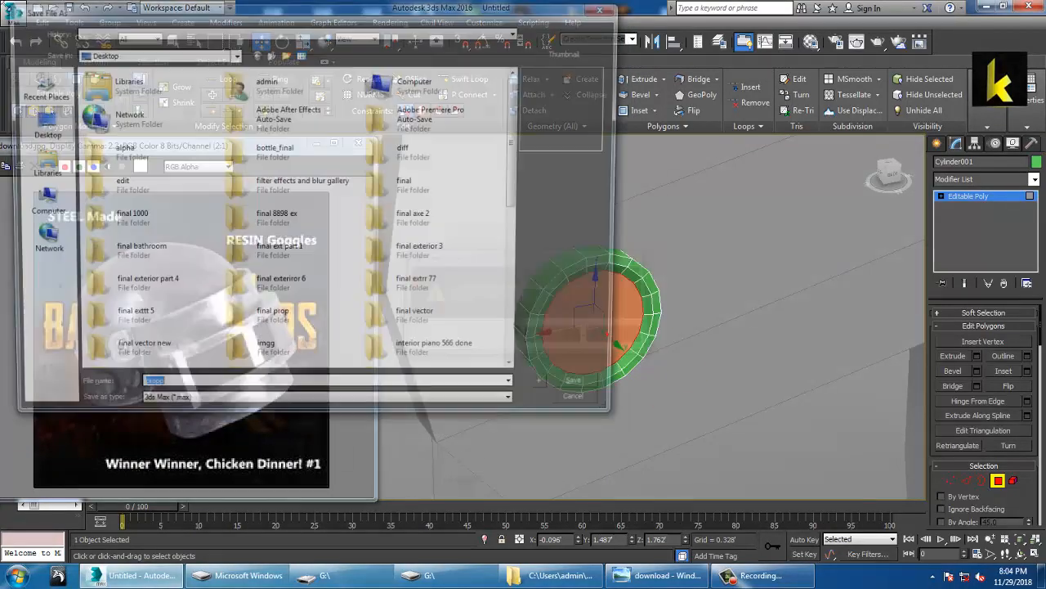
type("p")
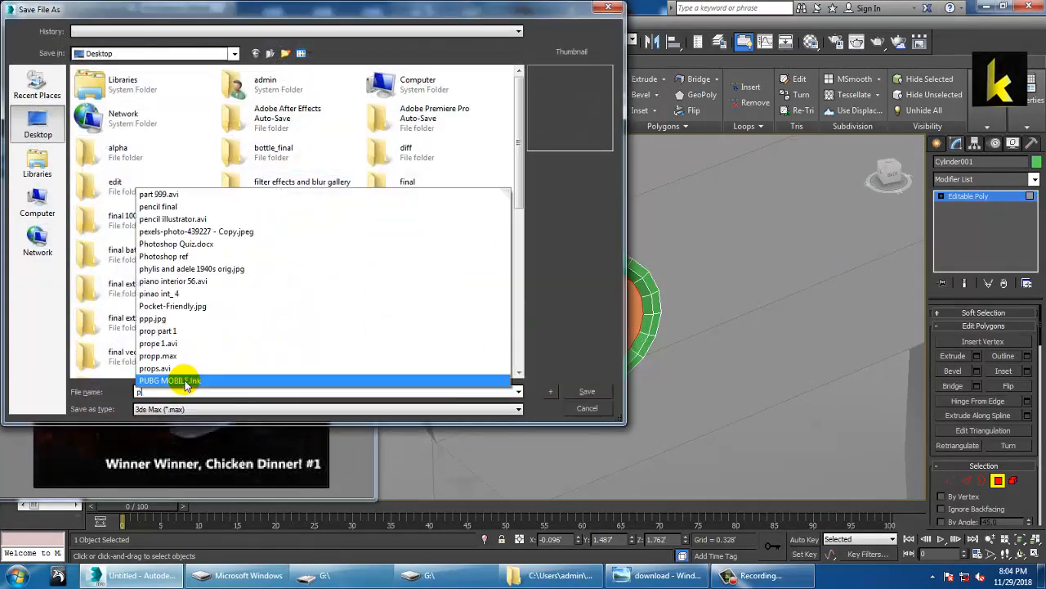
type("ubg")
key("Return")
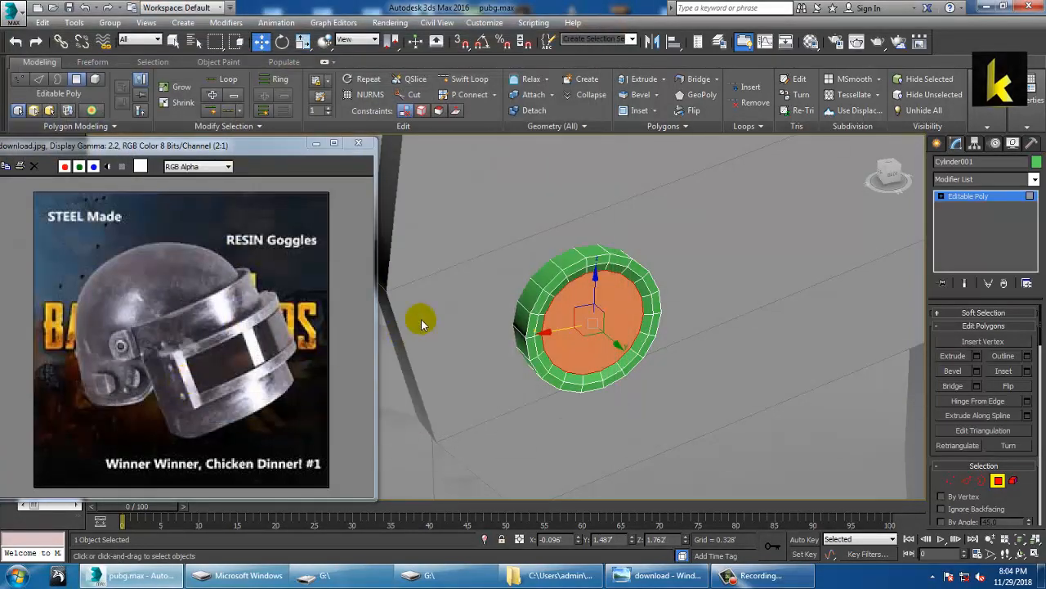
Step: Leave polygon editing and mirror the bolt cylinder about the Y axis as a copy
left_click(974, 197)
scroll(674, 306, "down", 8)
middle_click_drag(665, 307, 855, 198, "alt")
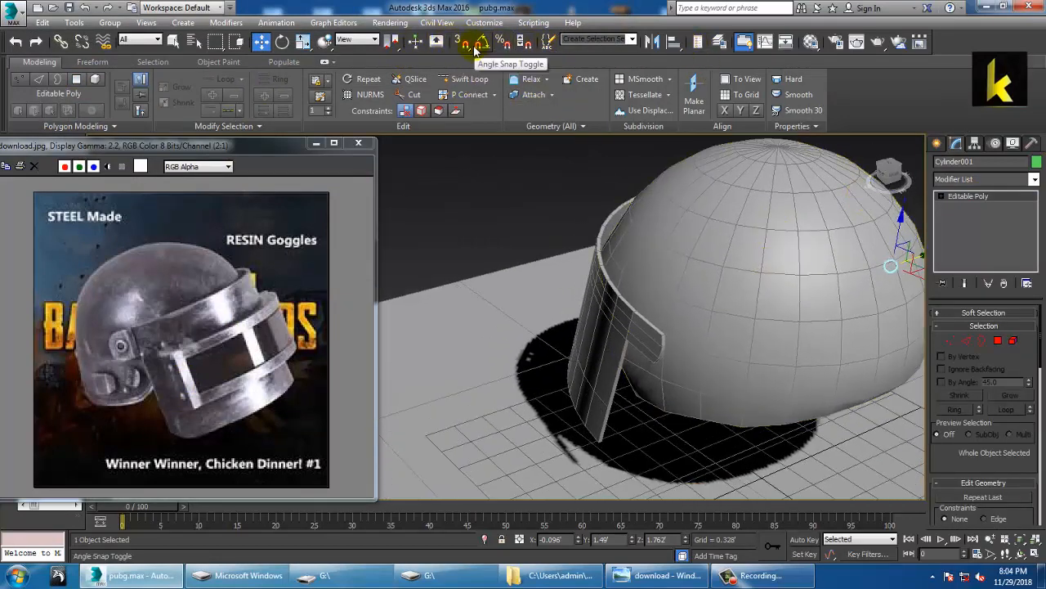
left_click(652, 42)
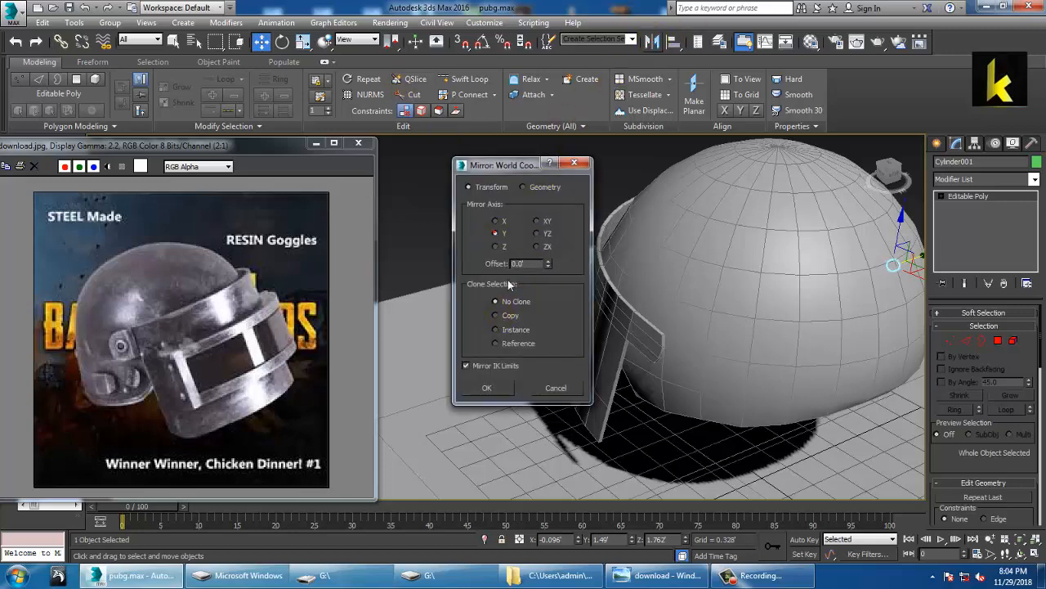
left_click(505, 315)
left_click(486, 387)
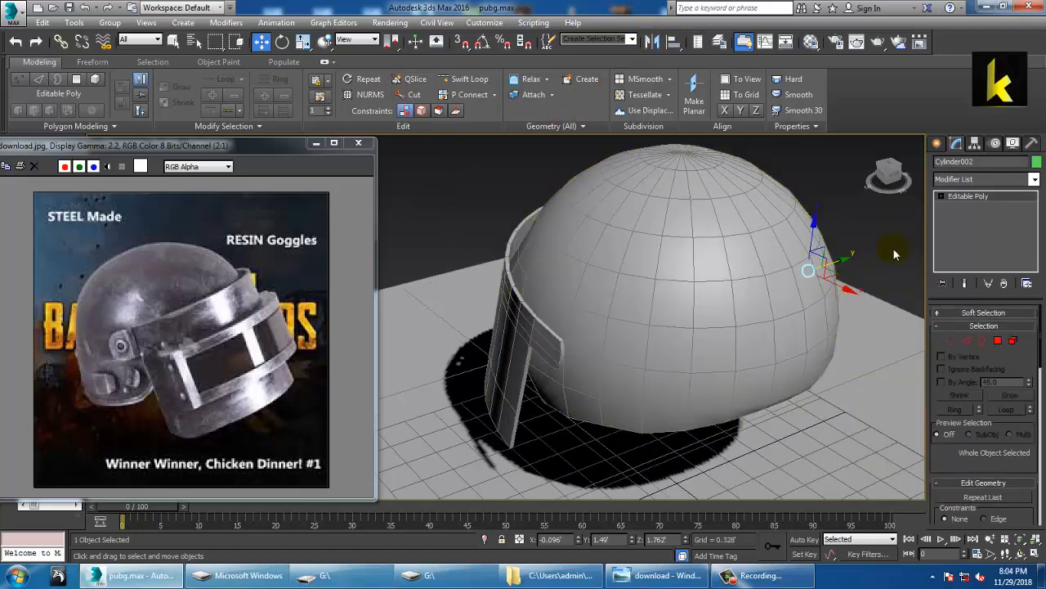
Step: Move the mirrored bolt along Y to about -1.404', onto the opposite strap of the visor band
left_click_drag(836, 261, 585, 302)
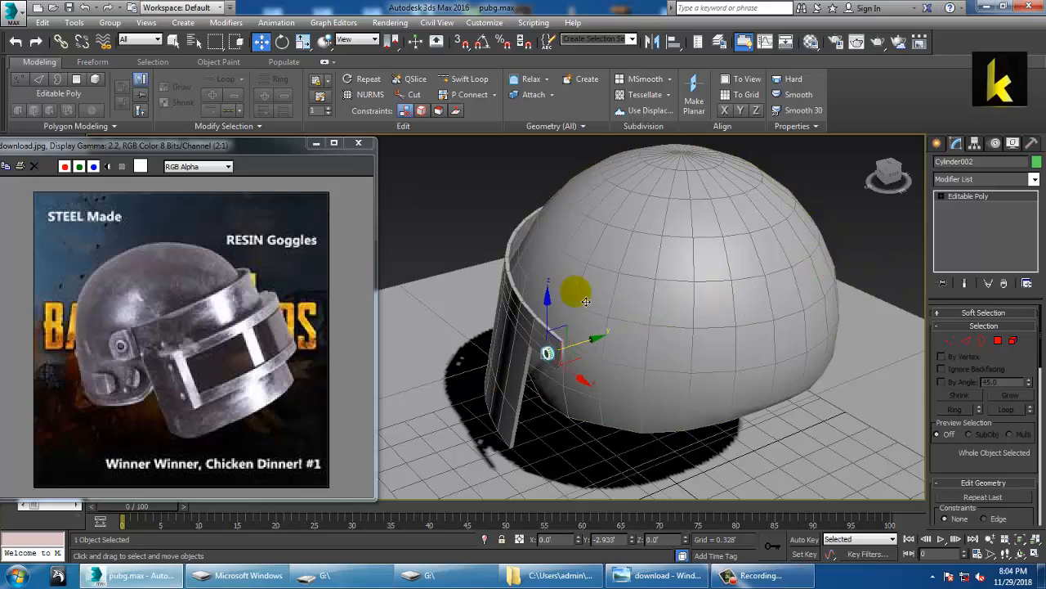
key("z")
scroll(604, 307, "down", 3)
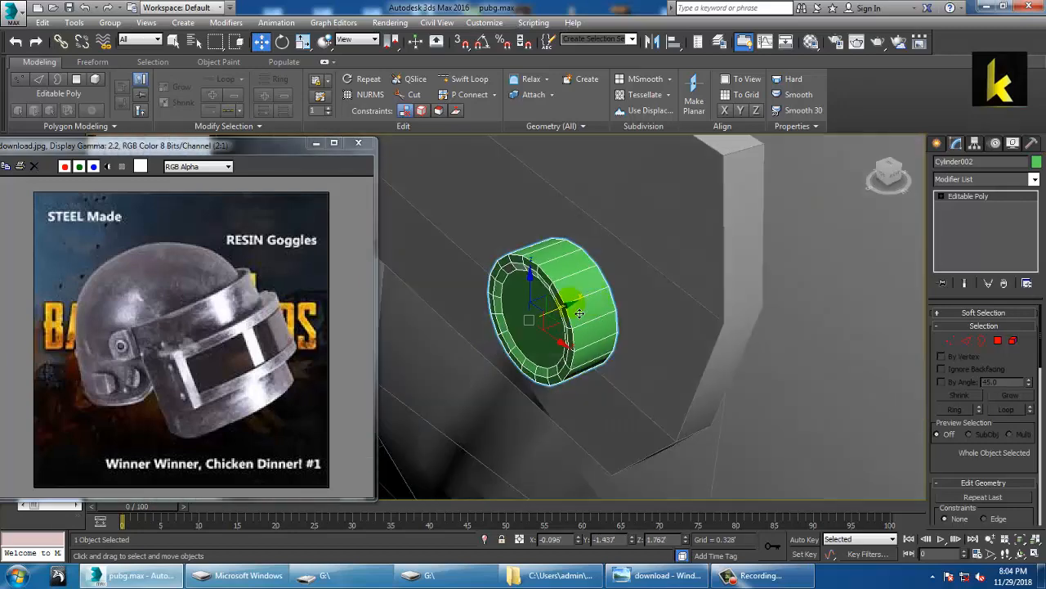
left_click_drag(580, 313, 616, 313)
scroll(616, 313, "down", 8)
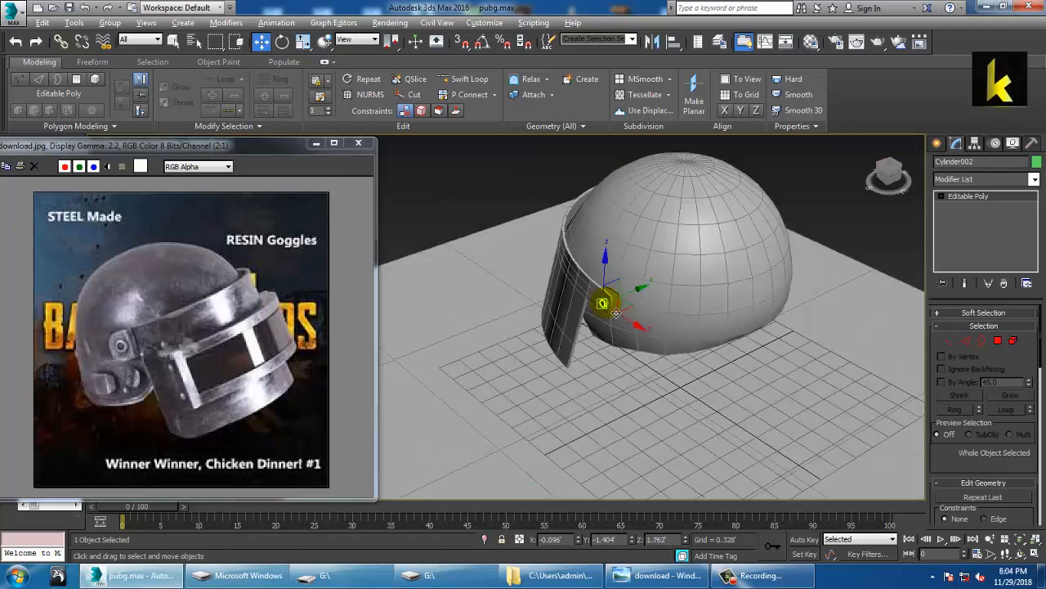
Step: Select the outer top edge loop of the visor band
middle_click_drag(616, 313, 703, 315, "alt")
middle_click_drag(597, 309, 720, 329, "alt")
scroll(631, 336, "up", 5)
left_click(719, 325)
left_click(965, 217)
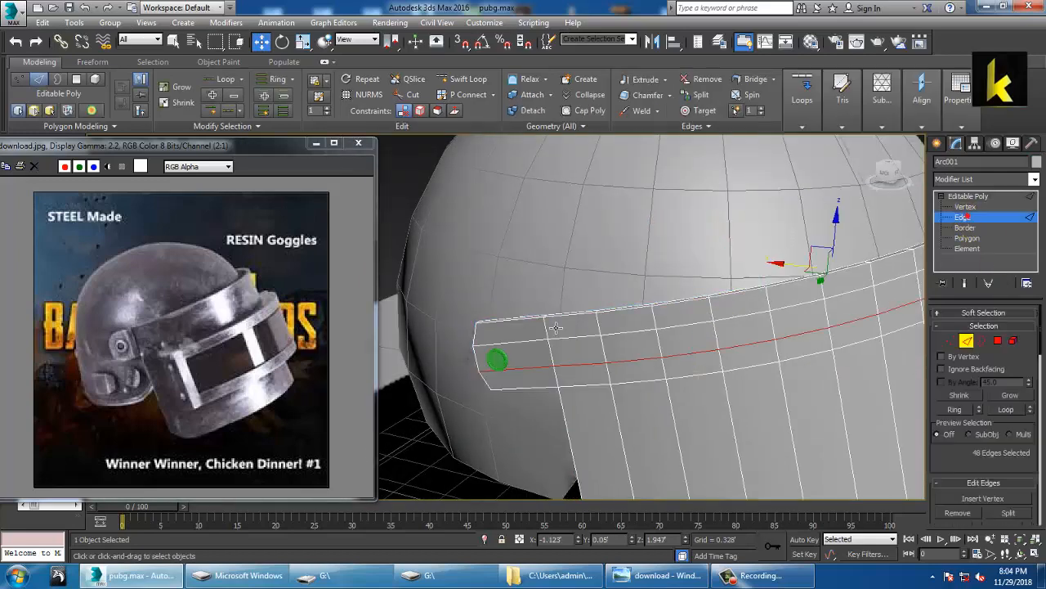
left_click(524, 327)
middle_click_drag(524, 327, 580, 370, "alt")
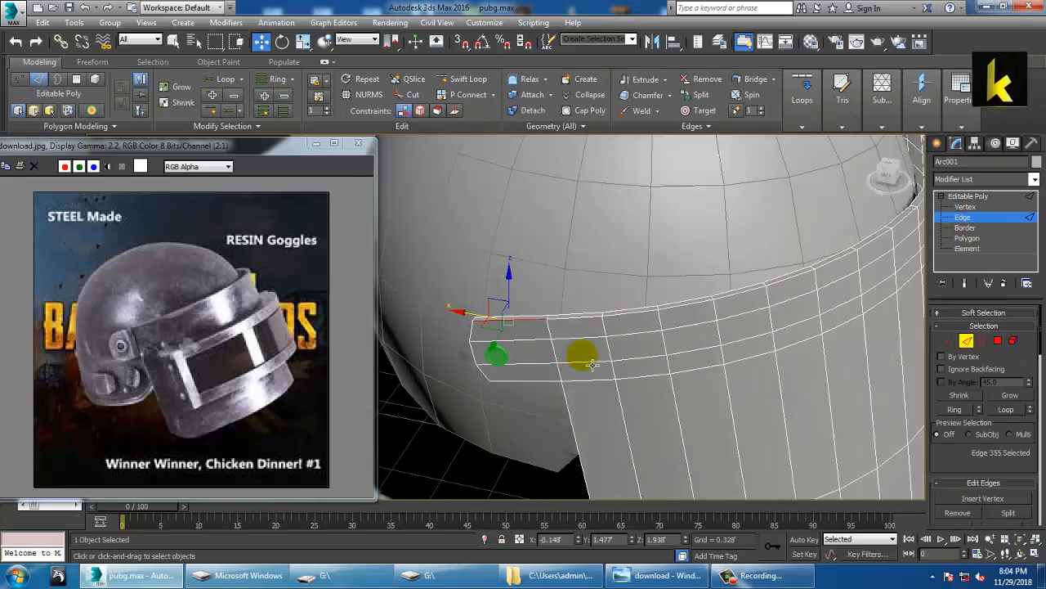
key("alt+l")
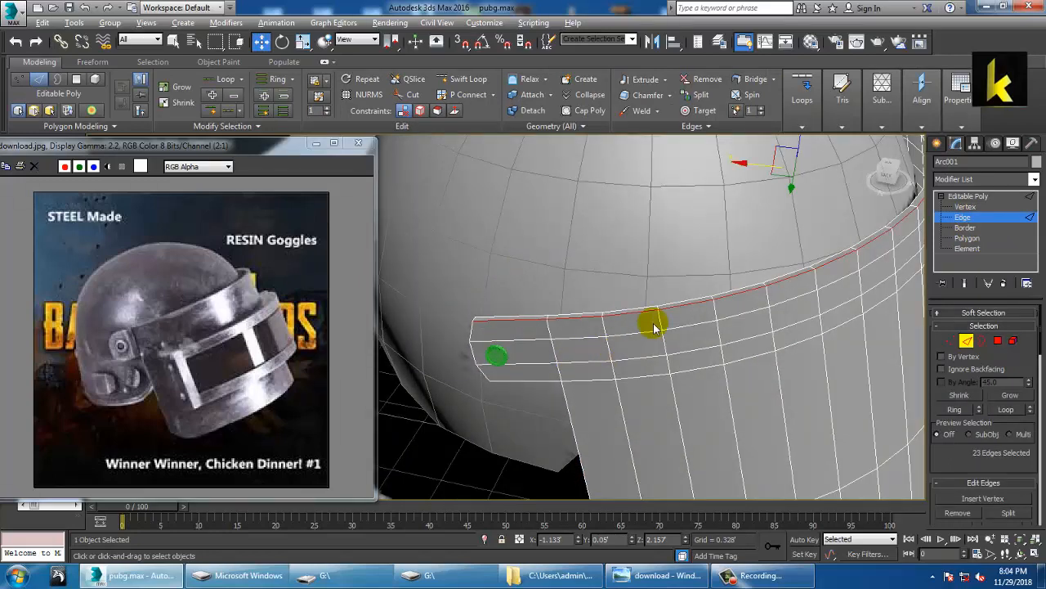
Step: Chamfer the band's top edge loop by 0.033' with 3 segments and clear the edge selection
middle_click_drag(654, 324, 822, 342, "alt")
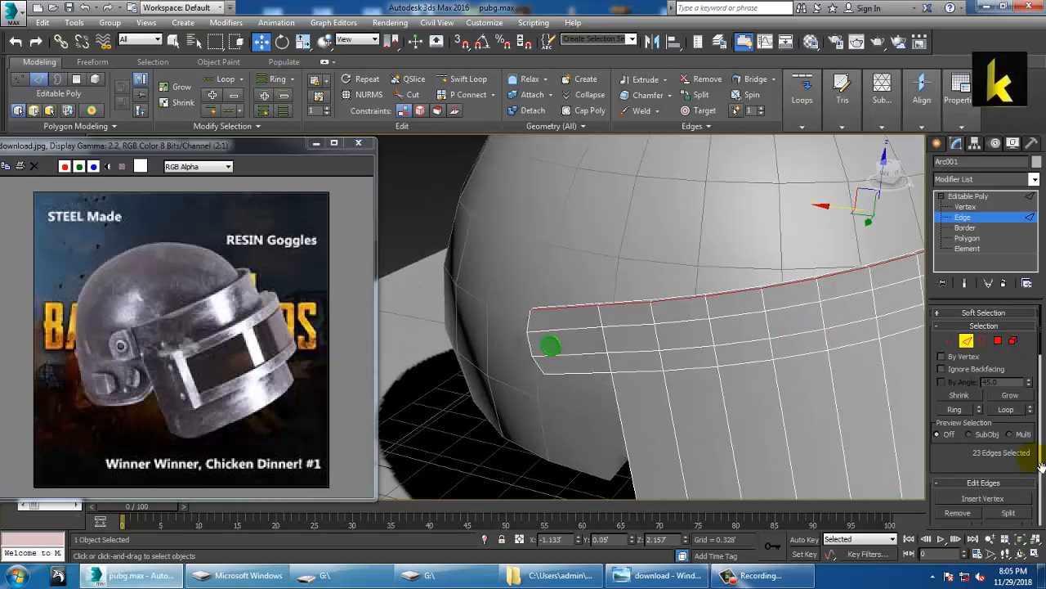
scroll(976, 466, "down", 5)
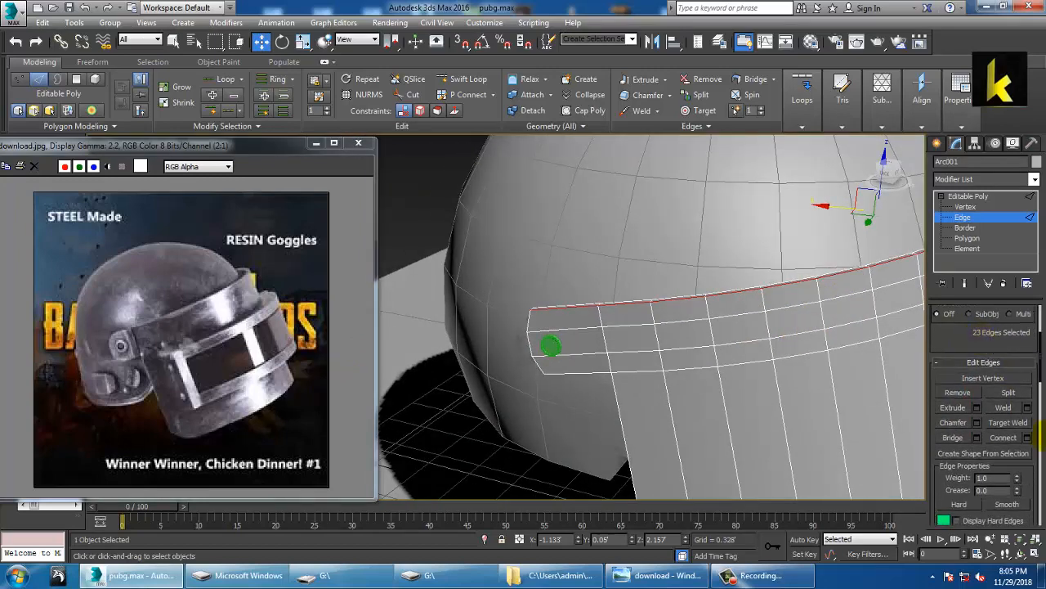
left_click(976, 423)
middle_click_drag(625, 298, 649, 306, "alt")
left_click_drag(515, 363, 513, 360)
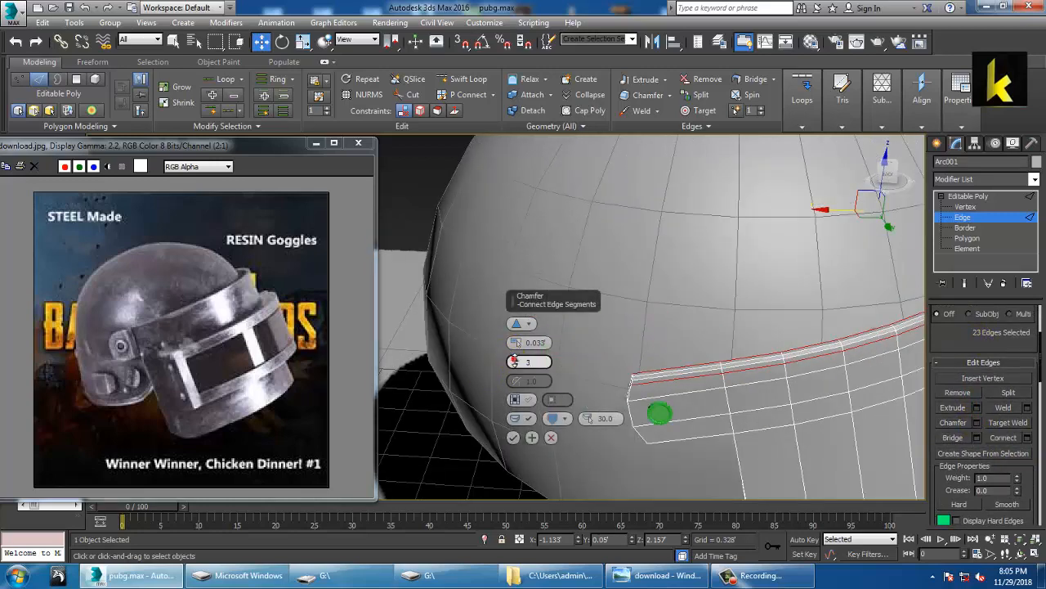
left_click(514, 438)
left_click(417, 177)
key("z")
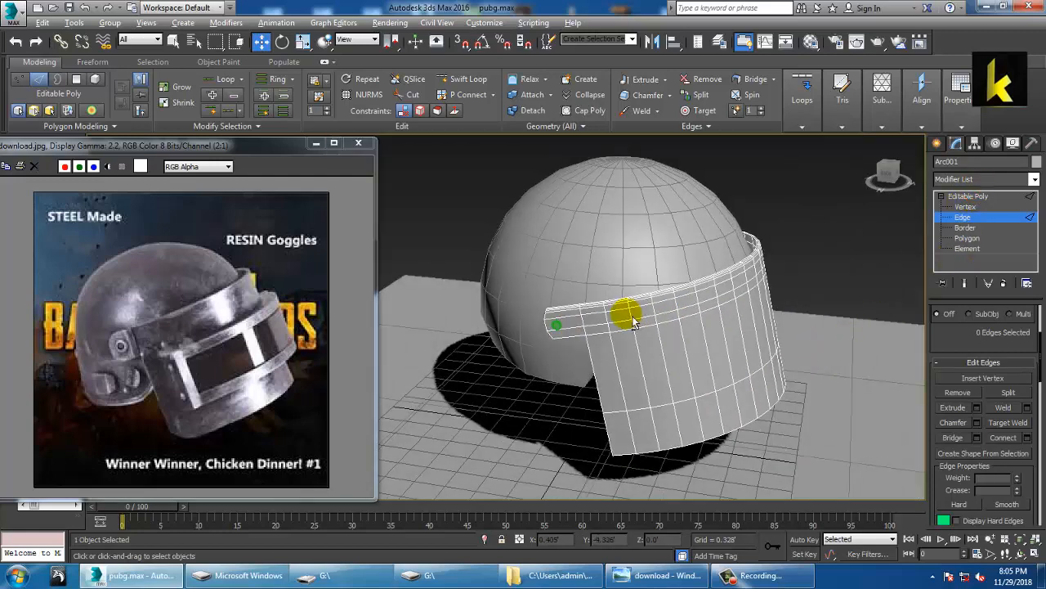
Step: Scale up the original bolt on the strap end and move it along X to about -0.134'
scroll(576, 343, "up", 4)
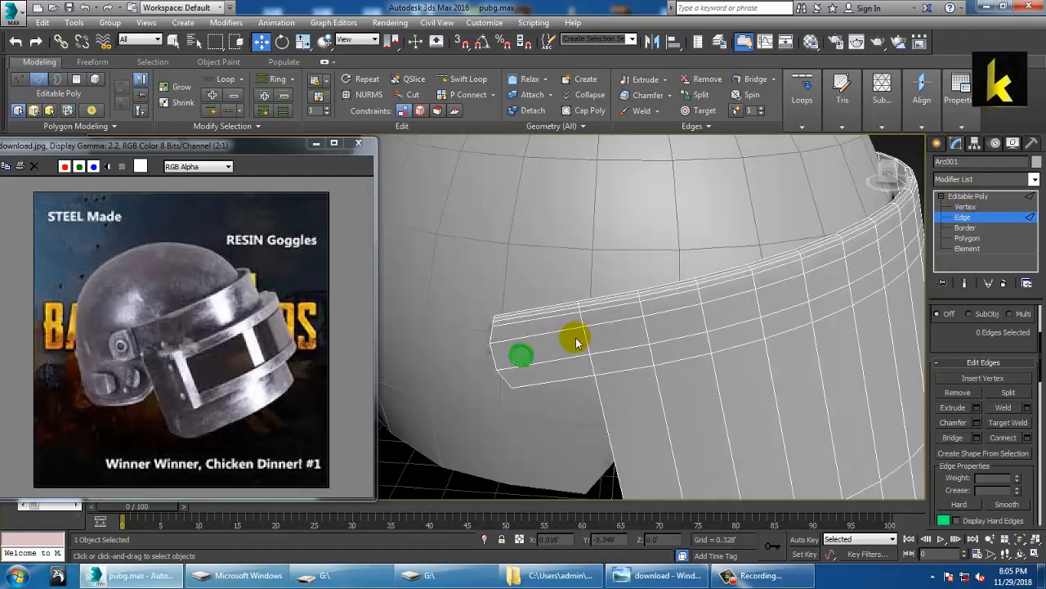
left_click(987, 219)
left_click(523, 355)
key("r")
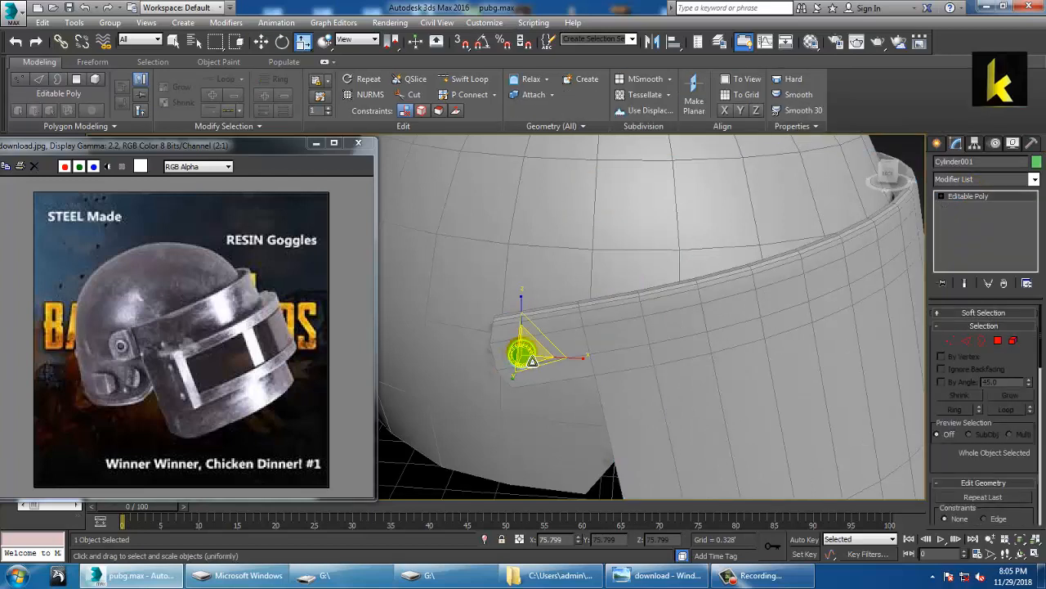
key("w")
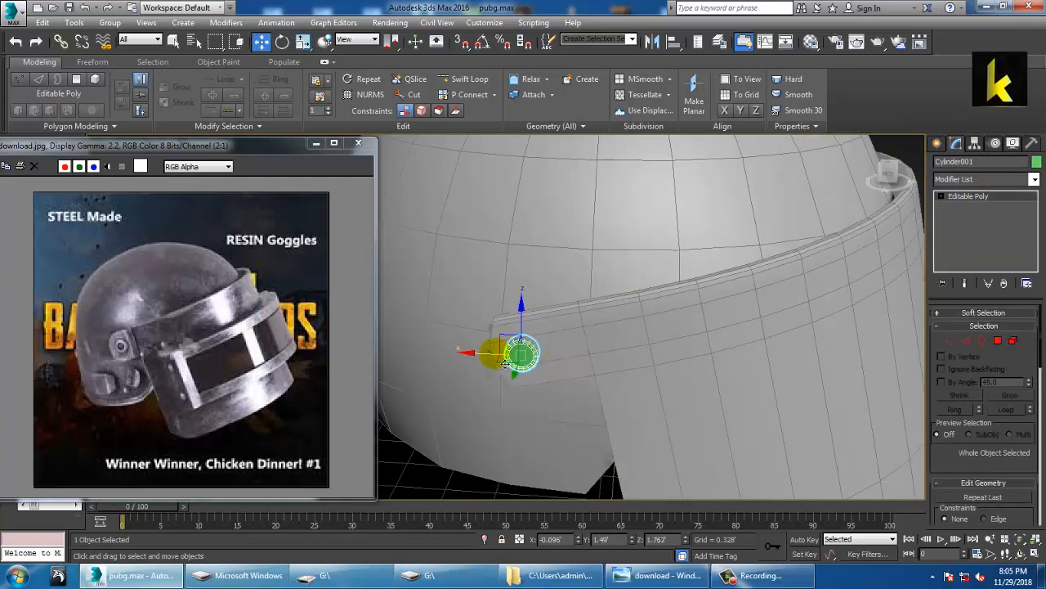
left_click_drag(505, 364, 515, 364)
Step: Select and lock the opposite bolt, and scale it up uniformly in the front view to match the enlarged one
middle_click_drag(536, 370, 588, 371, "alt")
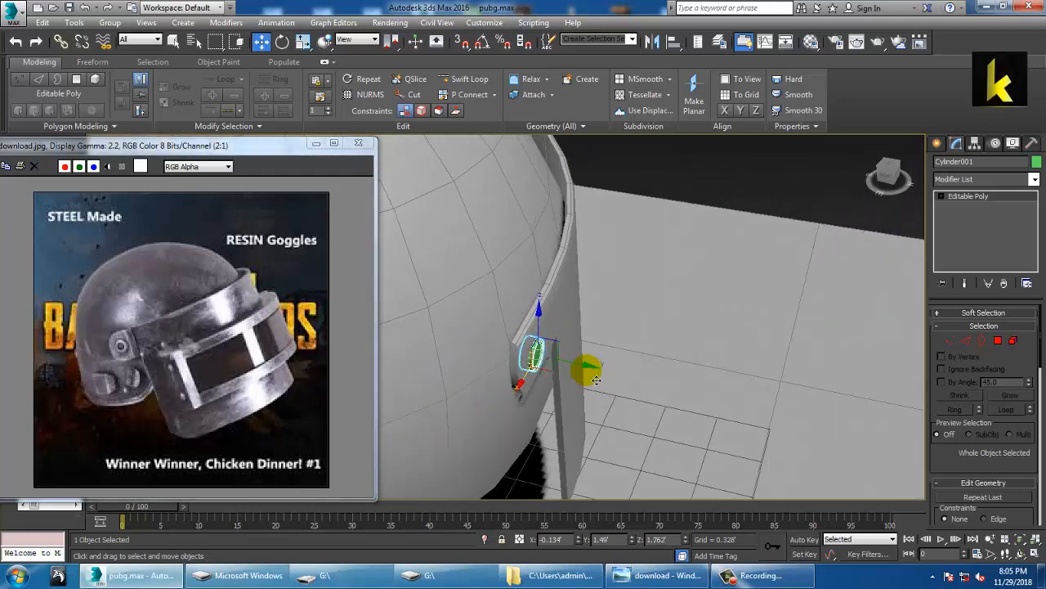
middle_click_drag(452, 348, 600, 368, "alt")
scroll(556, 395, "down", 5)
scroll(661, 392, "up", 4)
left_click(693, 330)
key("space")
key("alt+w")
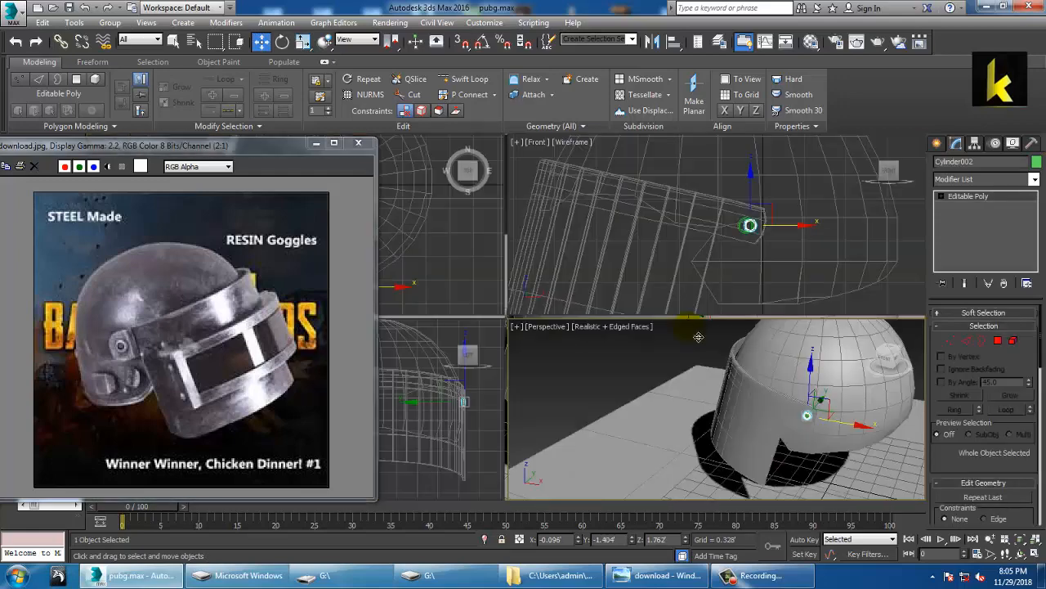
middle_click_drag(703, 252, 691, 254)
key("alt+w")
scroll(633, 276, "up", 2)
key("r")
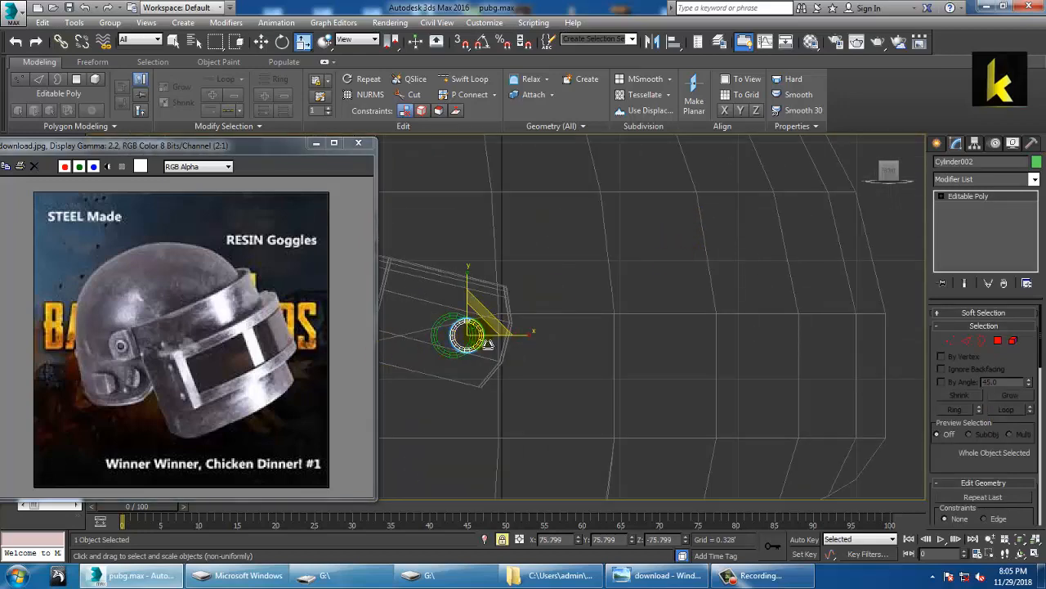
left_click(307, 45)
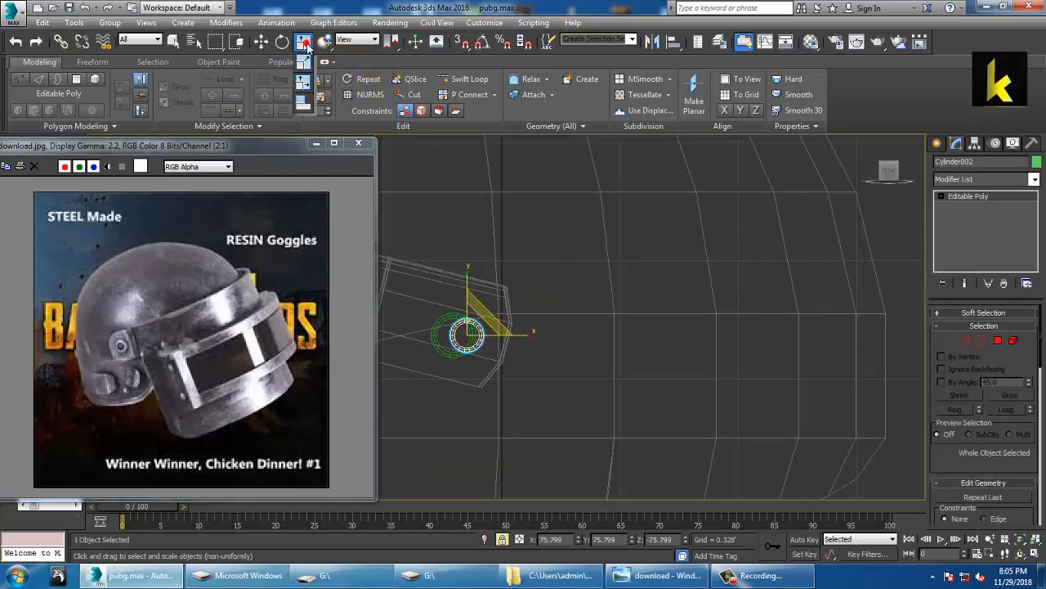
left_click(304, 63)
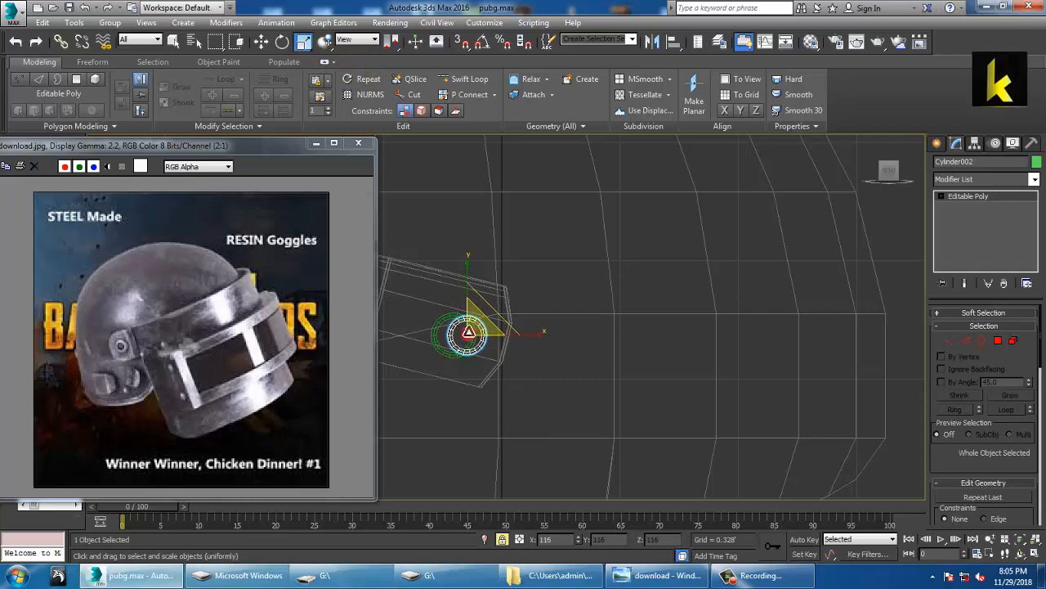
Step: Move the opposite bolt along X to about -0.133' and return to the full perspective view
key("w")
left_click_drag(518, 348, 505, 342)
key("alt+w")
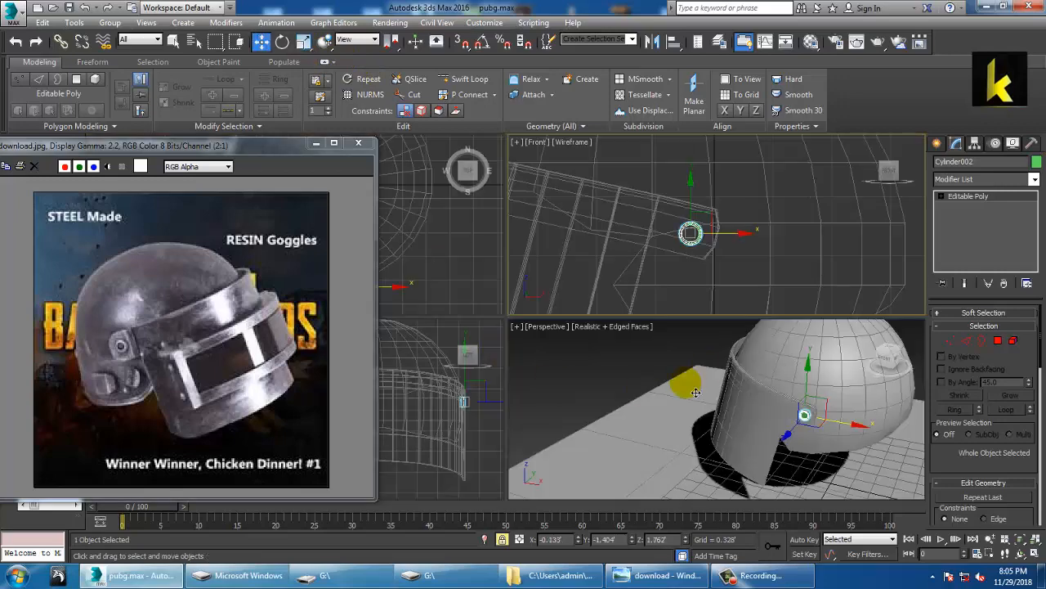
left_click(678, 381)
key("alt+w")
middle_click_drag(548, 327, 701, 295, "alt")
scroll(672, 320, "up", 3)
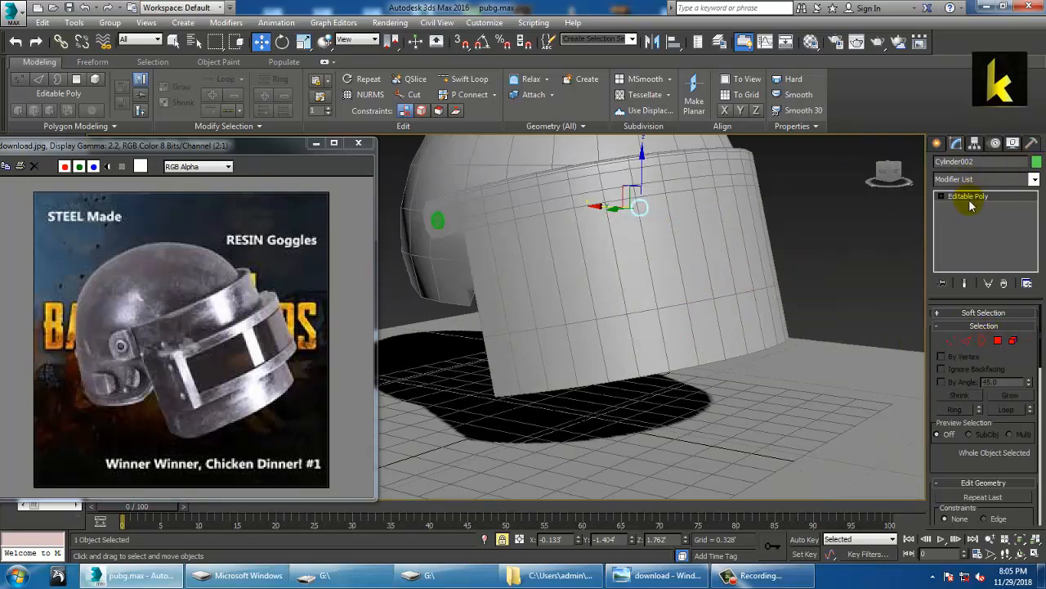
key("1")
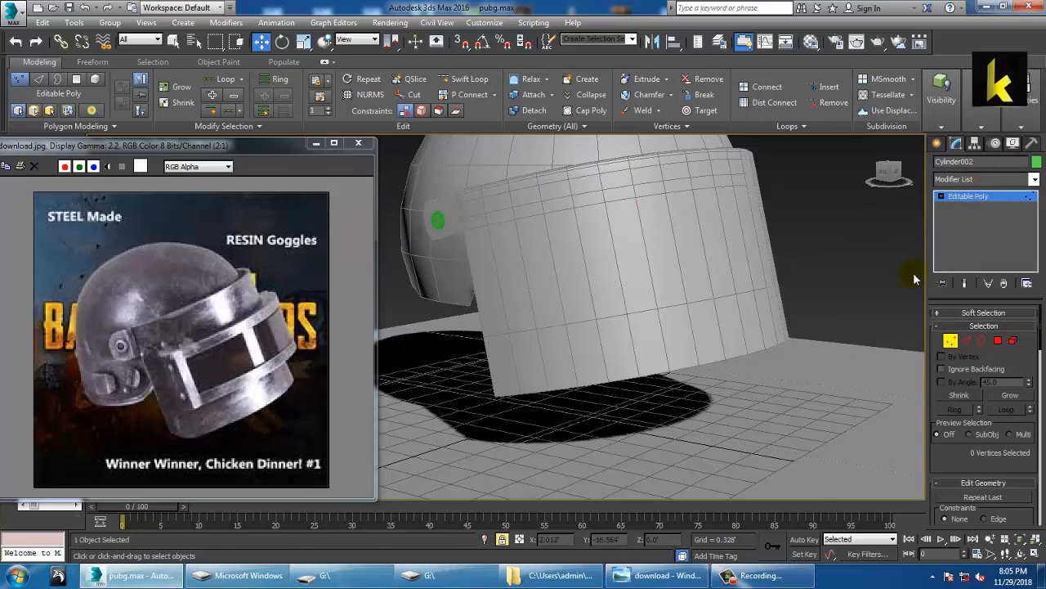
left_click(963, 341)
middle_click_drag(692, 354, 846, 245, "alt")
left_click(963, 198)
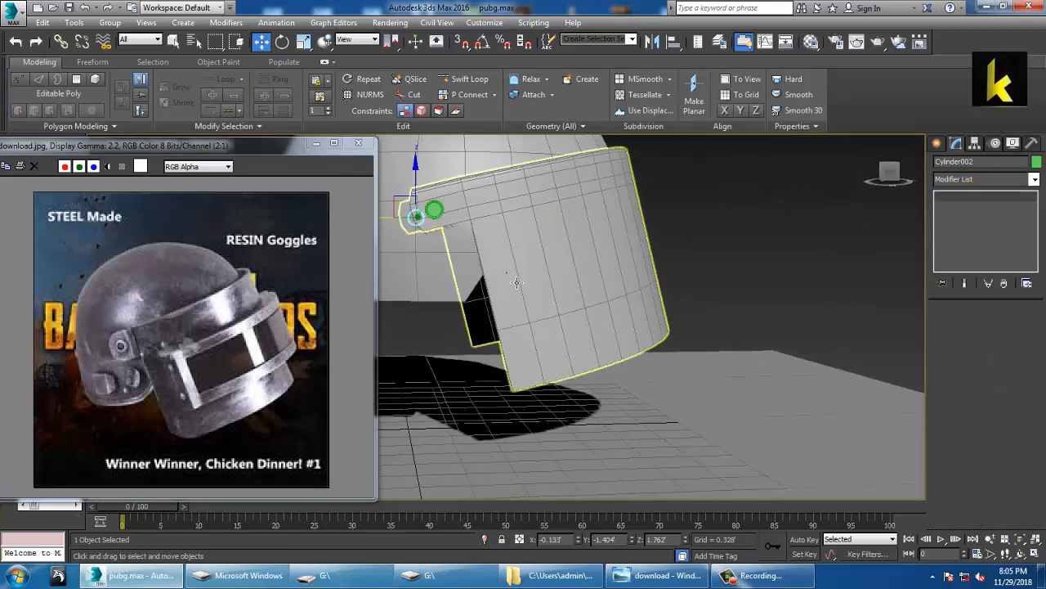
Step: Select the bottom corner edges at both ends of the visor band in Edge mode
left_click(966, 341)
middle_click_drag(675, 285, 713, 387, "alt")
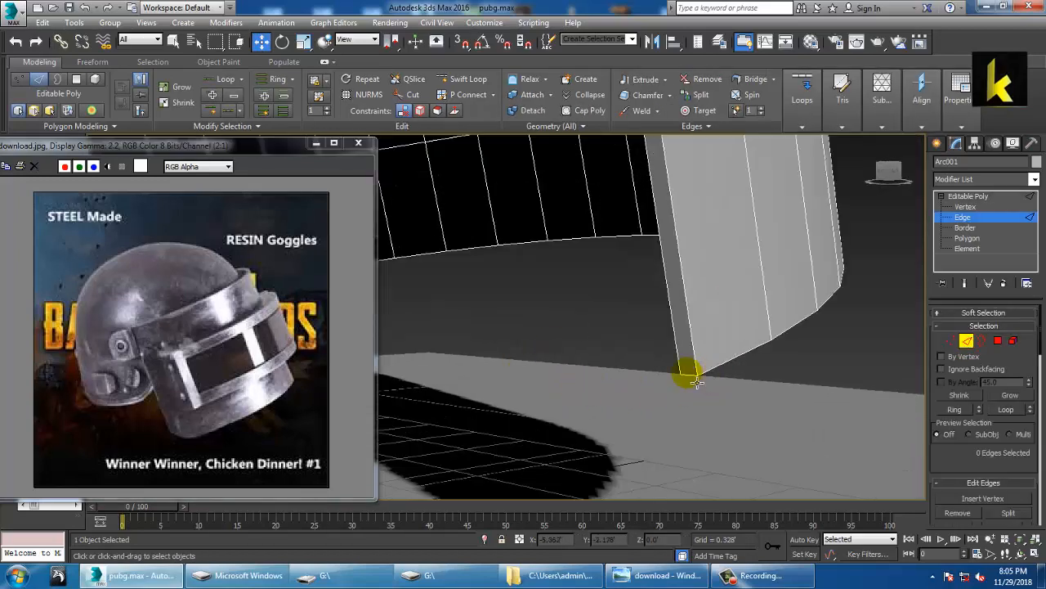
left_click(695, 379)
middle_click_drag(688, 336, 789, 298)
middle_click_drag(556, 335, 614, 334)
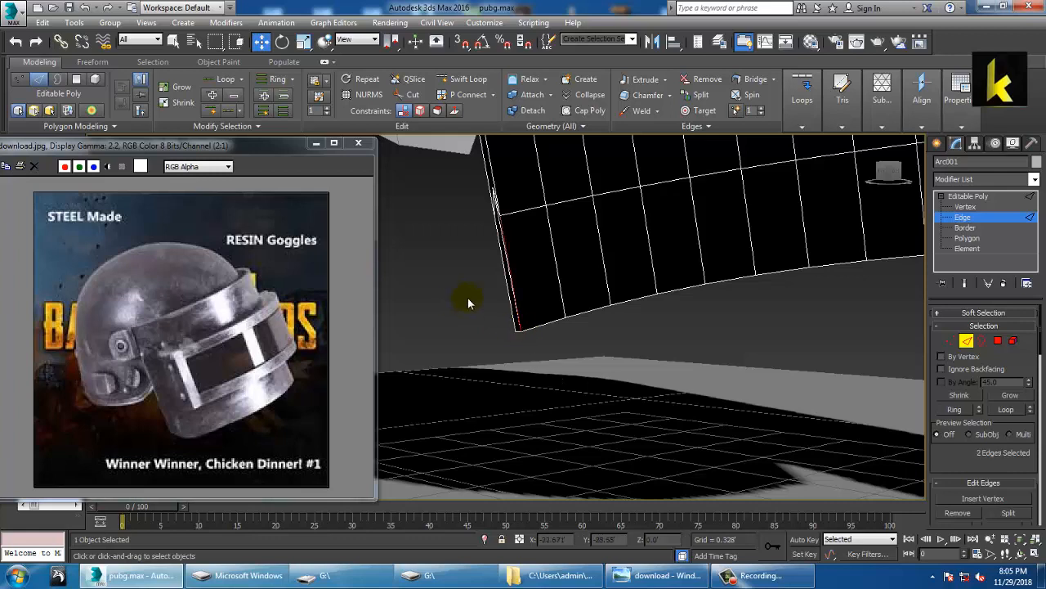
left_click_drag(487, 350, 549, 312)
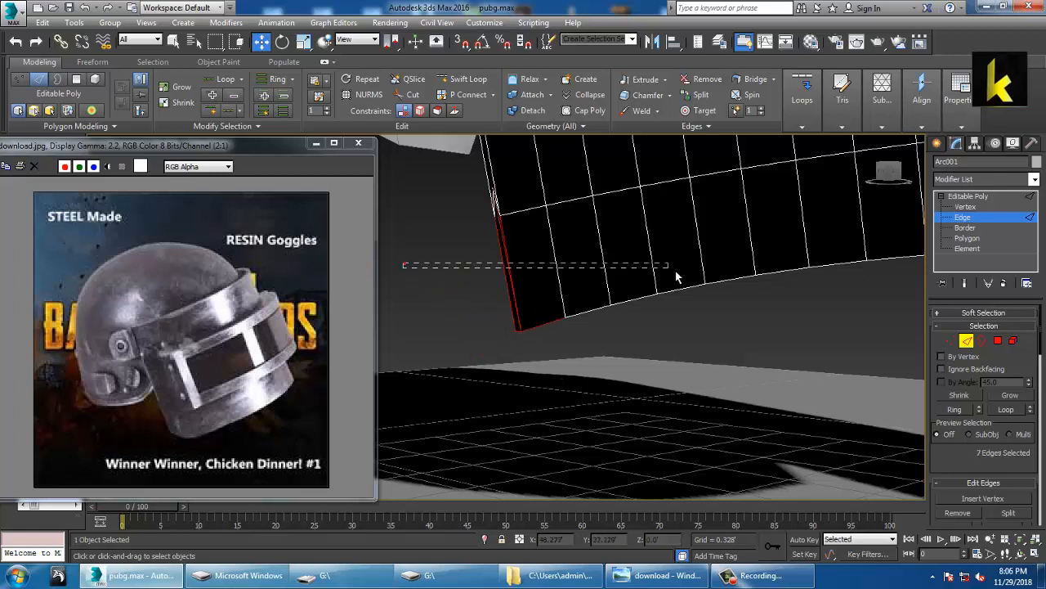
scroll(554, 297, "down", 4)
middle_click_drag(554, 297, 704, 352, "alt")
scroll(1026, 477, "down", 3)
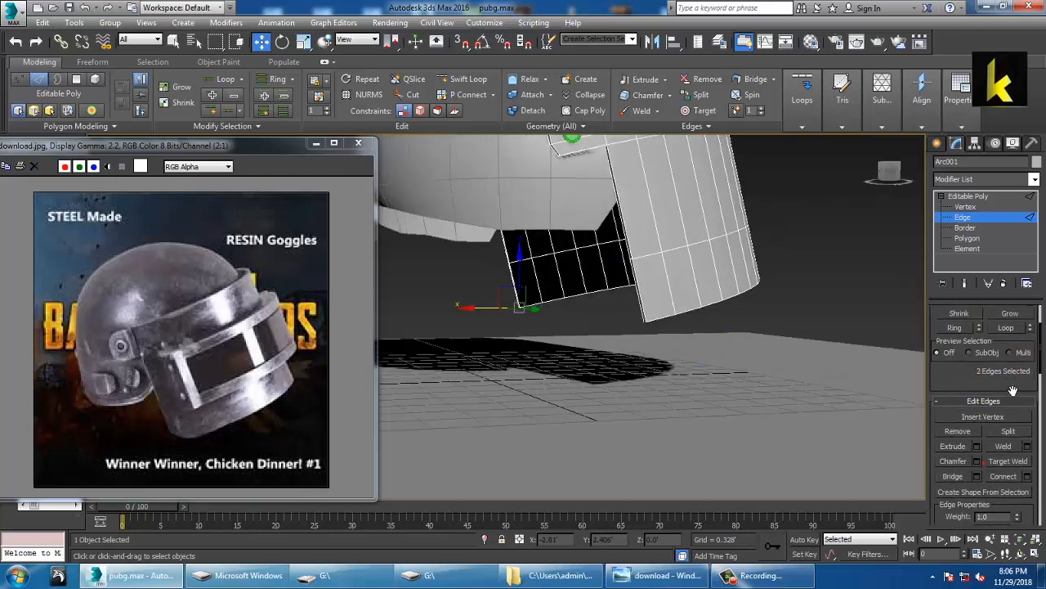
Step: Chamfer the selected visor corner edges by about 0.148' with 6 segments
left_click(978, 459)
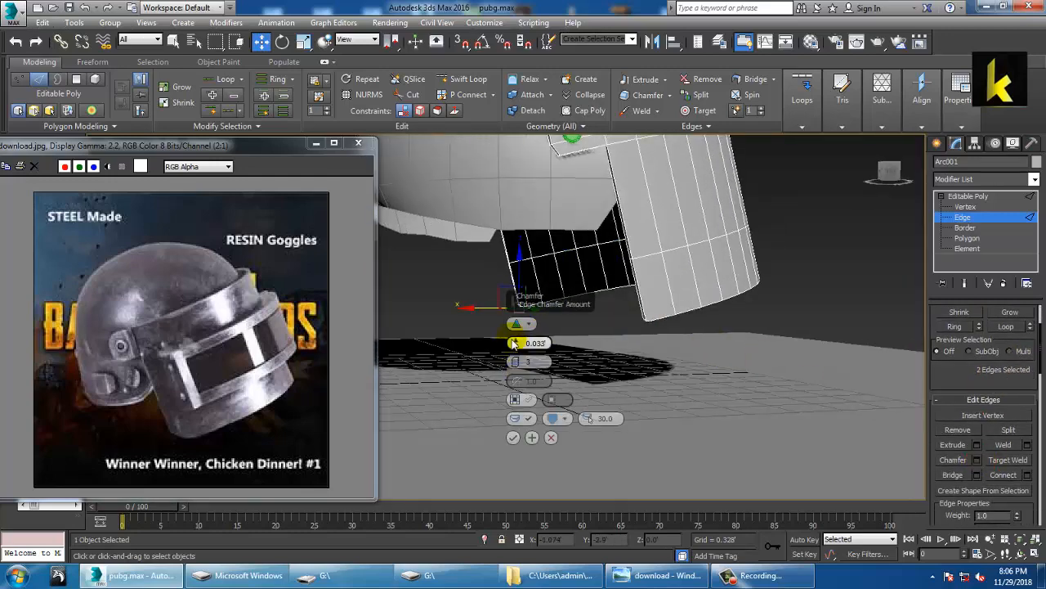
left_click_drag(514, 321, 514, 326)
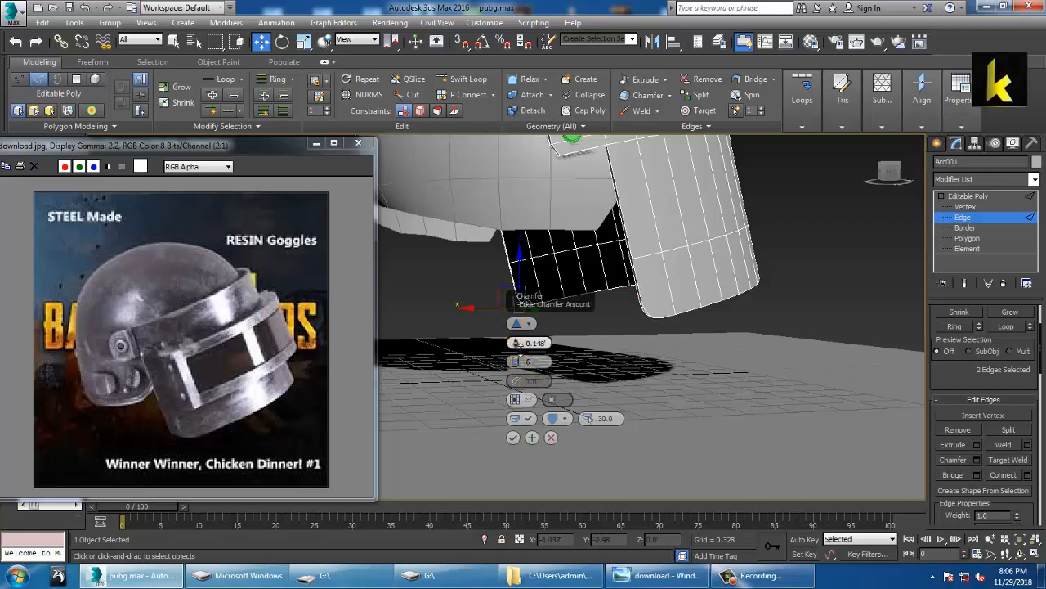
left_click(514, 438)
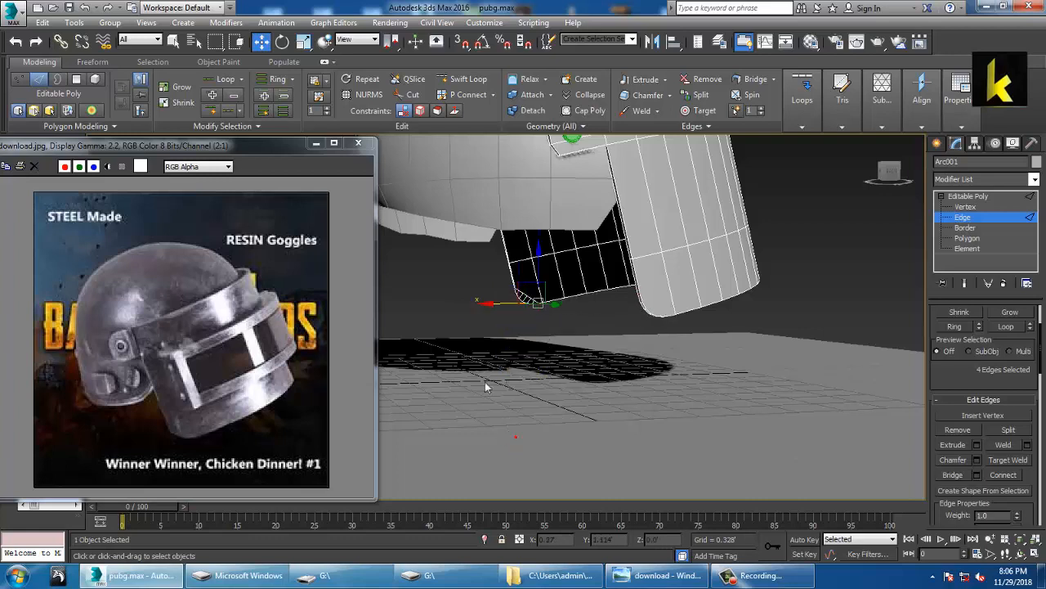
Step: Add a vertical edge loop with Swift Loop behind the bolt on each of the two visor straps
middle_click_drag(489, 301, 585, 295, "alt")
scroll(588, 296, "up", 3)
scroll(581, 294, "up", 4)
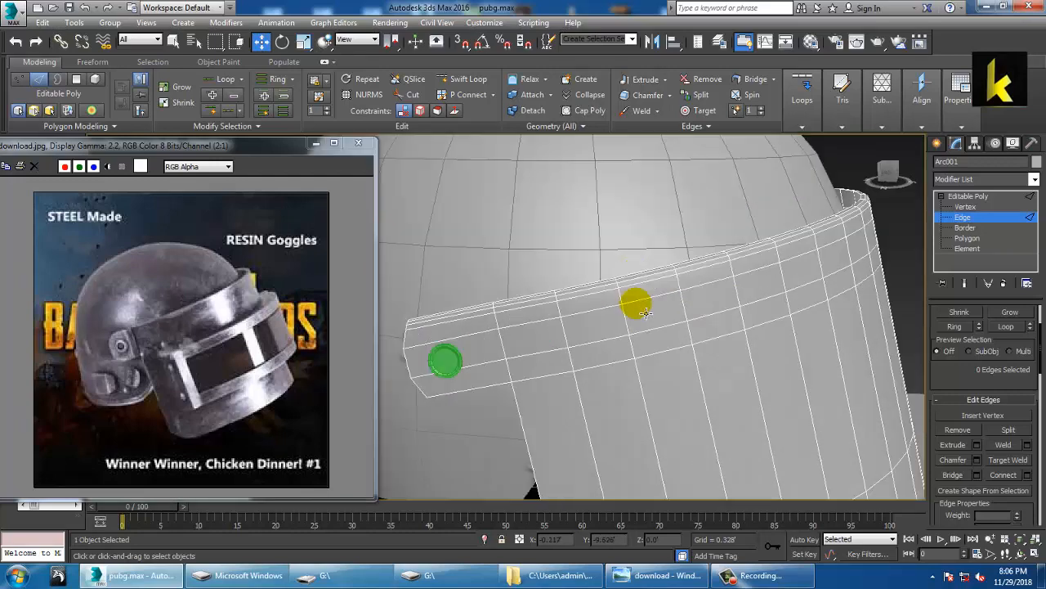
left_click(980, 199)
left_click(462, 78)
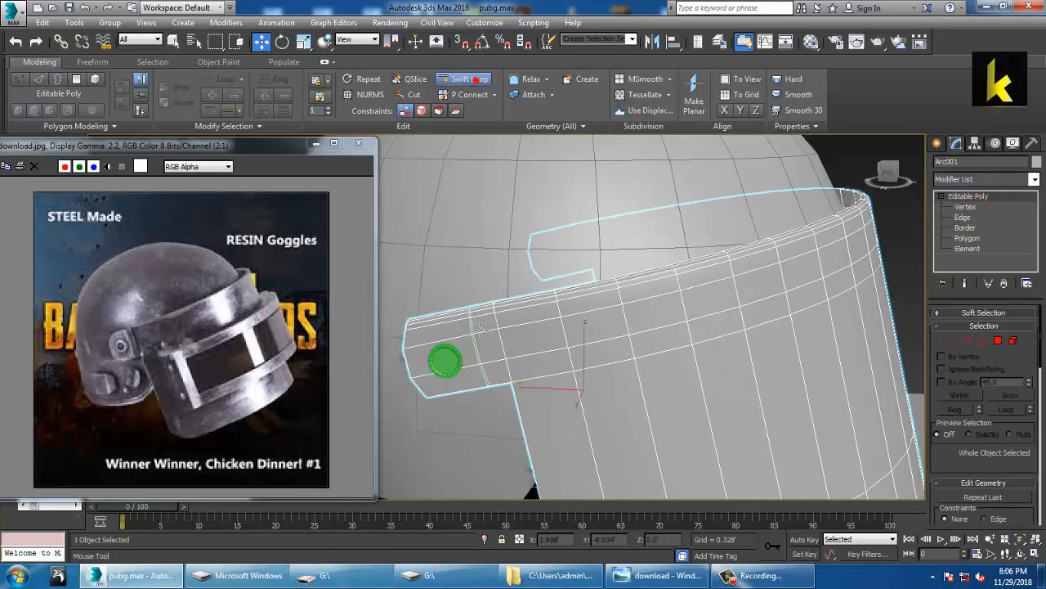
scroll(488, 326, "down", 4)
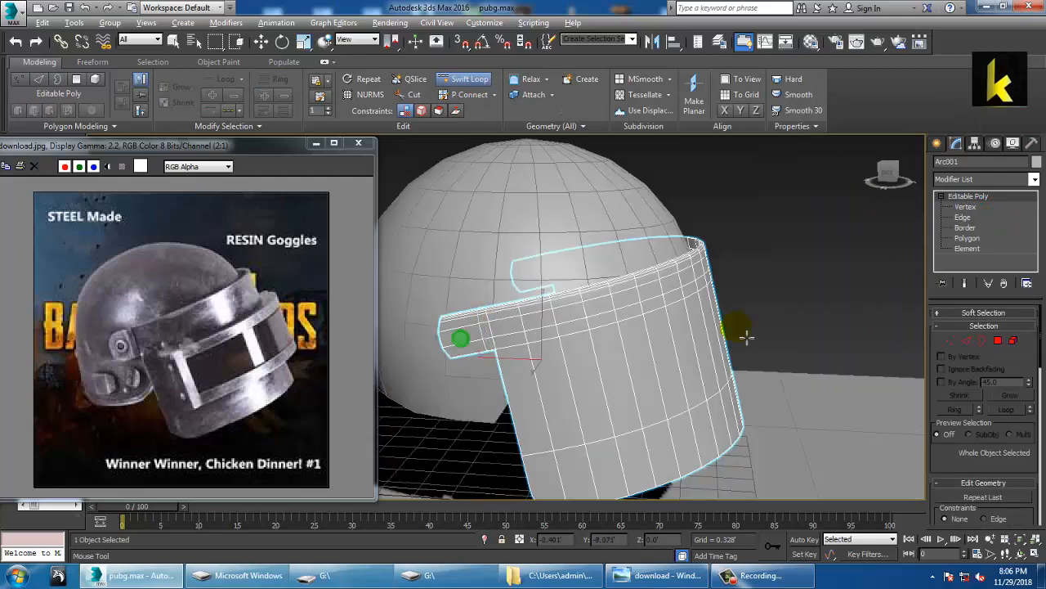
middle_click_drag(744, 337, 609, 356, "alt")
middle_click_drag(787, 319, 595, 271, "alt")
scroll(544, 299, "up", 5)
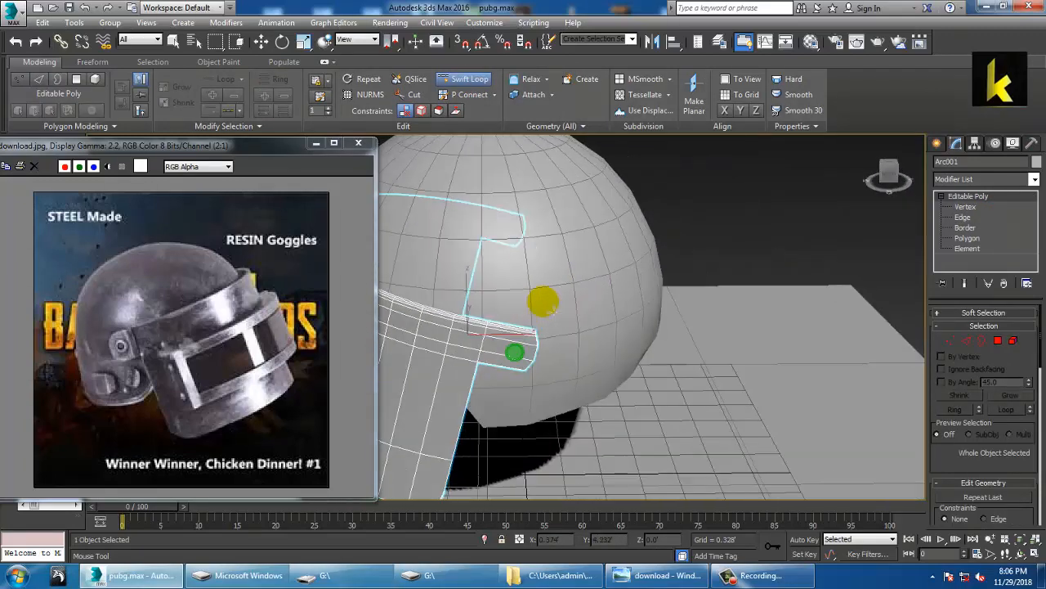
left_click(502, 357)
right_click(503, 358)
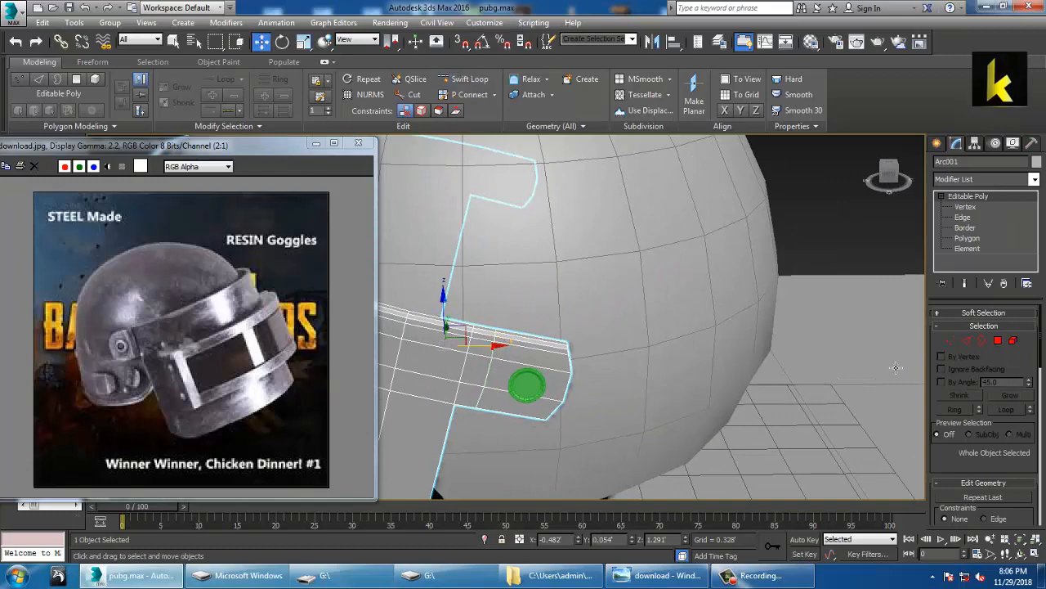
Step: Select the narrow column of polygons beside the bolt on both visor straps in Polygon mode
left_click(998, 341)
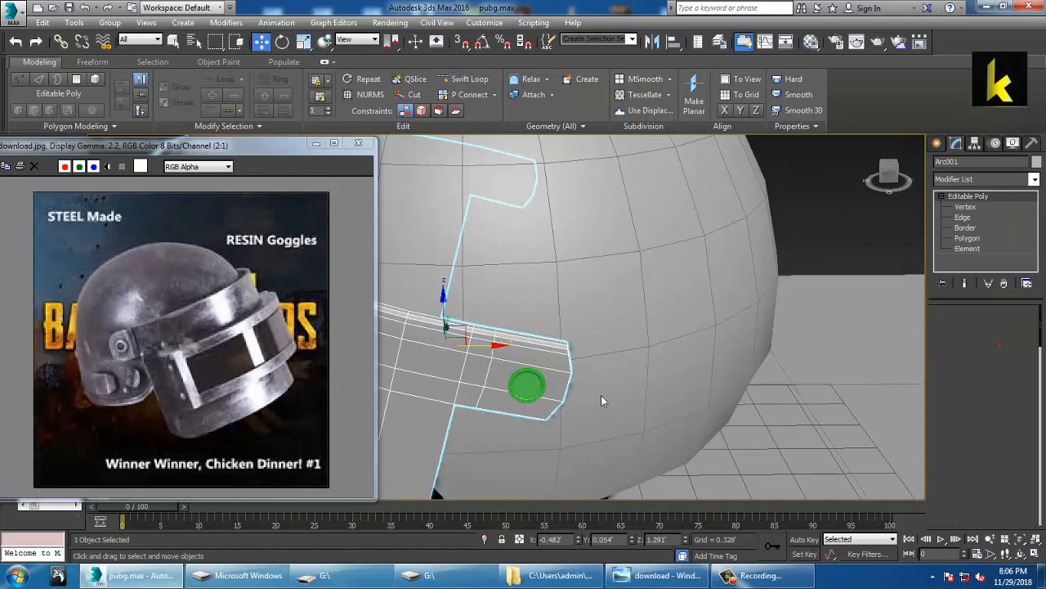
left_click(487, 356)
left_click(487, 387, "ctrl")
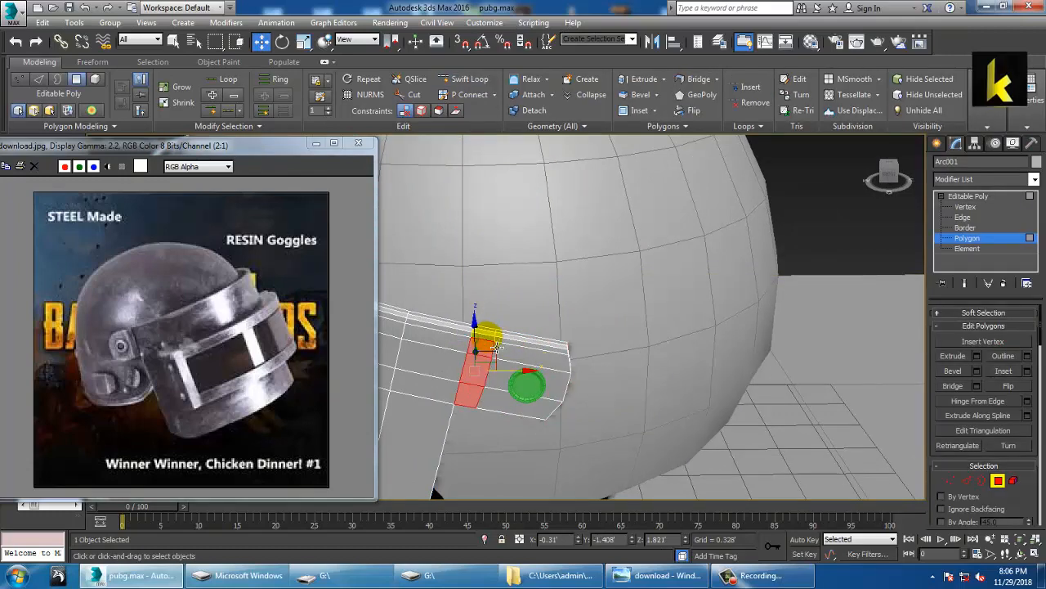
middle_click_drag(497, 348, 613, 321, "alt")
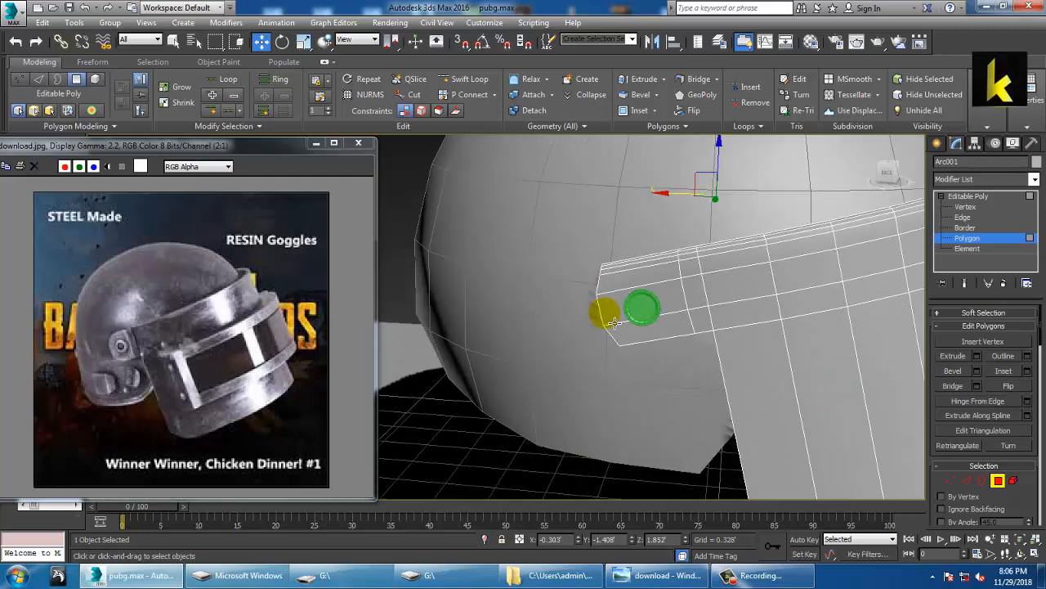
left_click(700, 292, "ctrl")
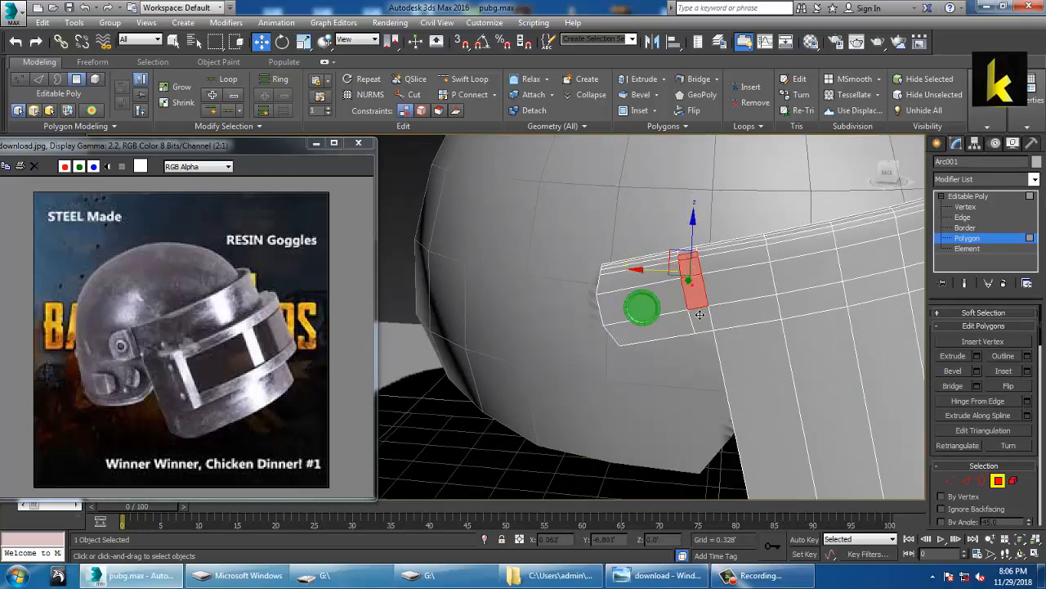
Step: Extrude the selected strap polygons outward by 0.022' and clear the selection
left_click(977, 357)
middle_click_drag(919, 360, 853, 376, "alt")
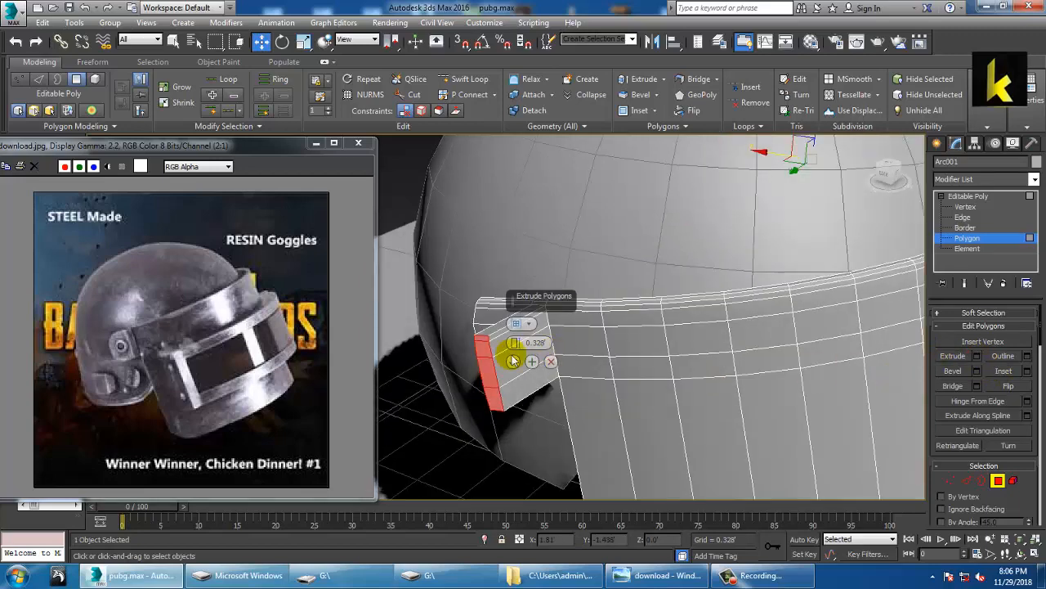
left_click_drag(517, 349, 533, 377)
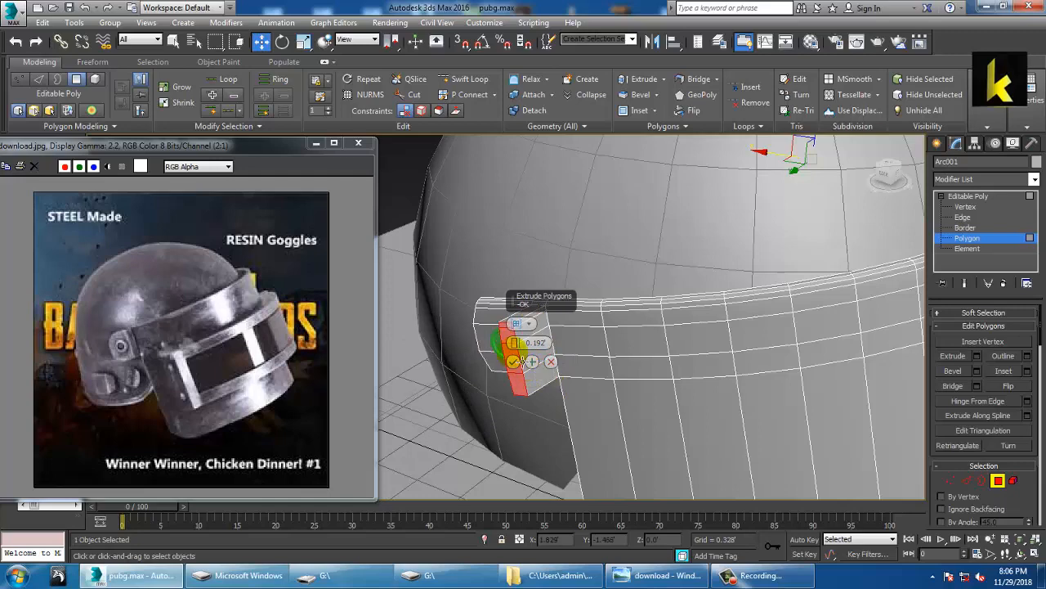
left_click_drag(514, 343, 528, 379)
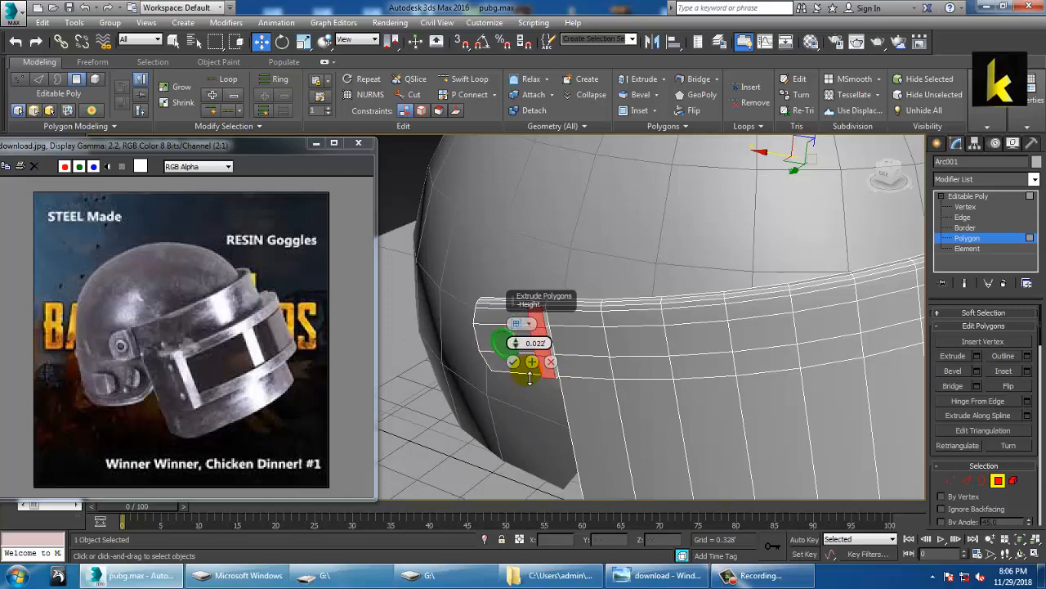
left_click(514, 363)
left_click(407, 181)
Step: Add a horizontal edge loop with Swift Loop around the visor, just below its upper band
scroll(488, 248, "down", 4)
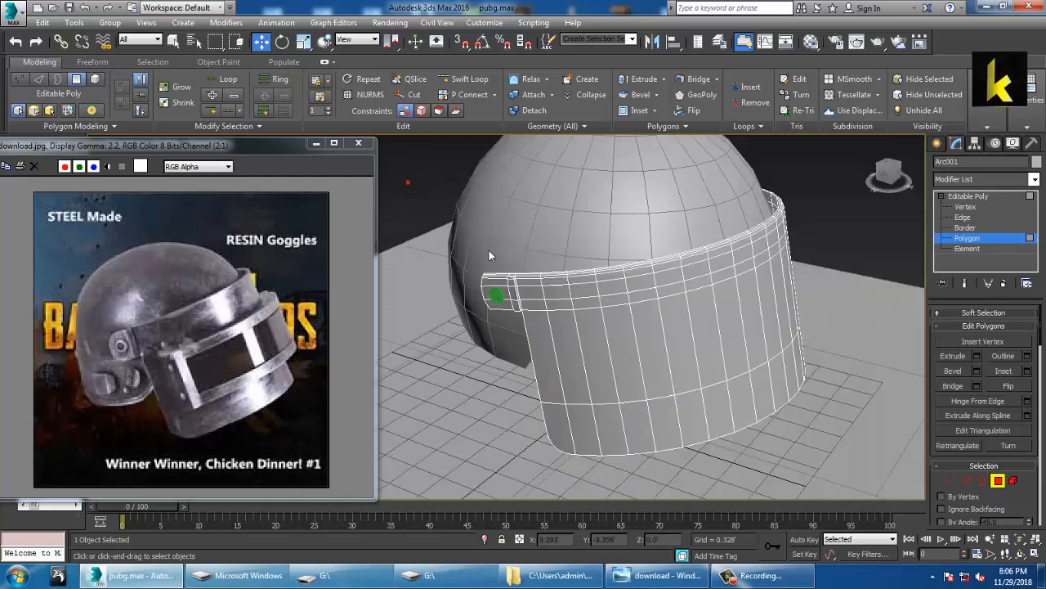
middle_click_drag(688, 337, 667, 330, "alt")
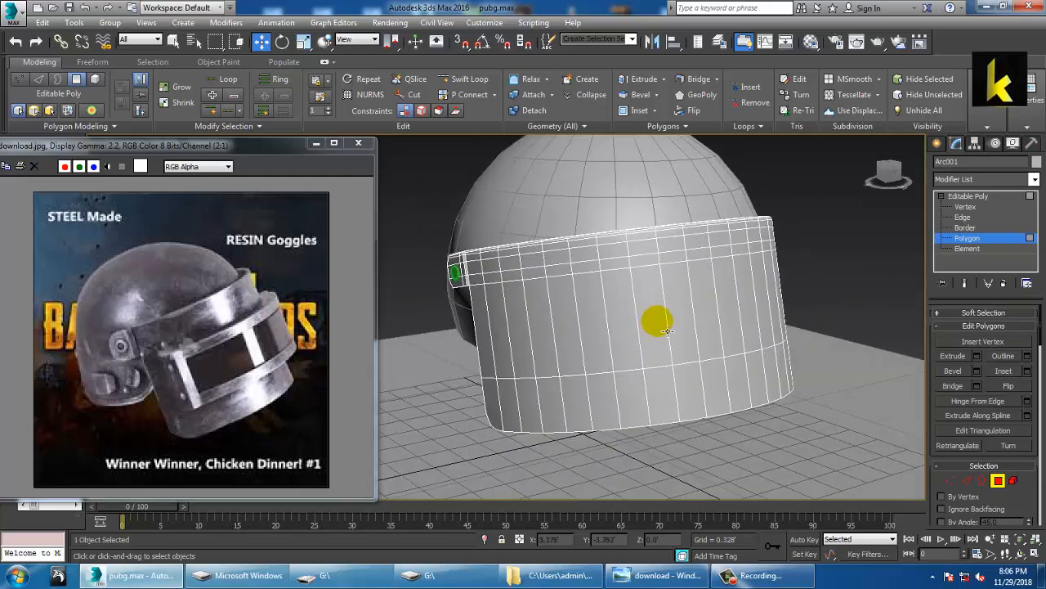
left_click(467, 78)
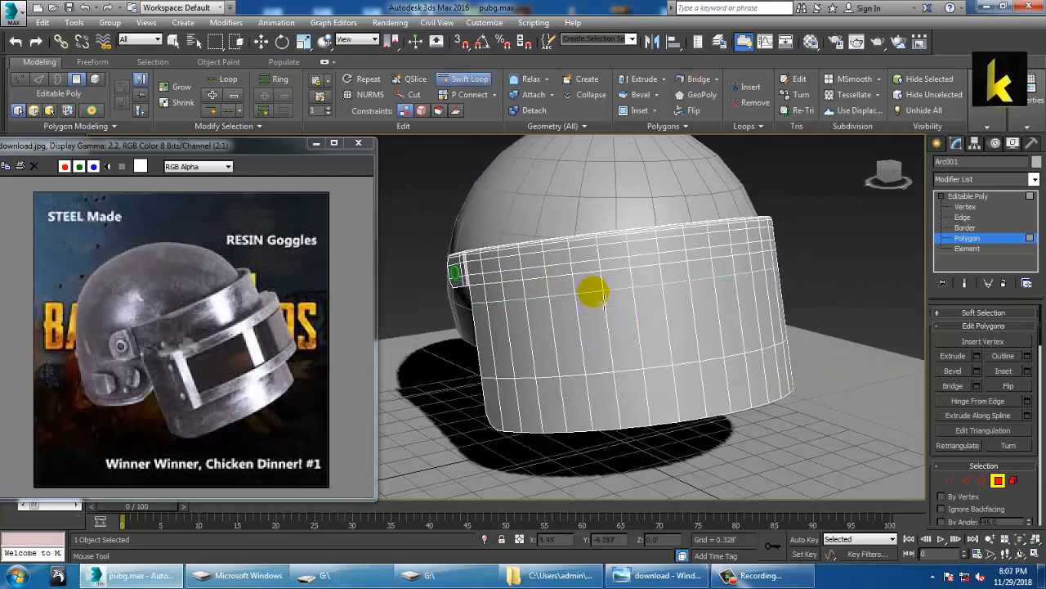
middle_click_drag(629, 308, 617, 313, "alt")
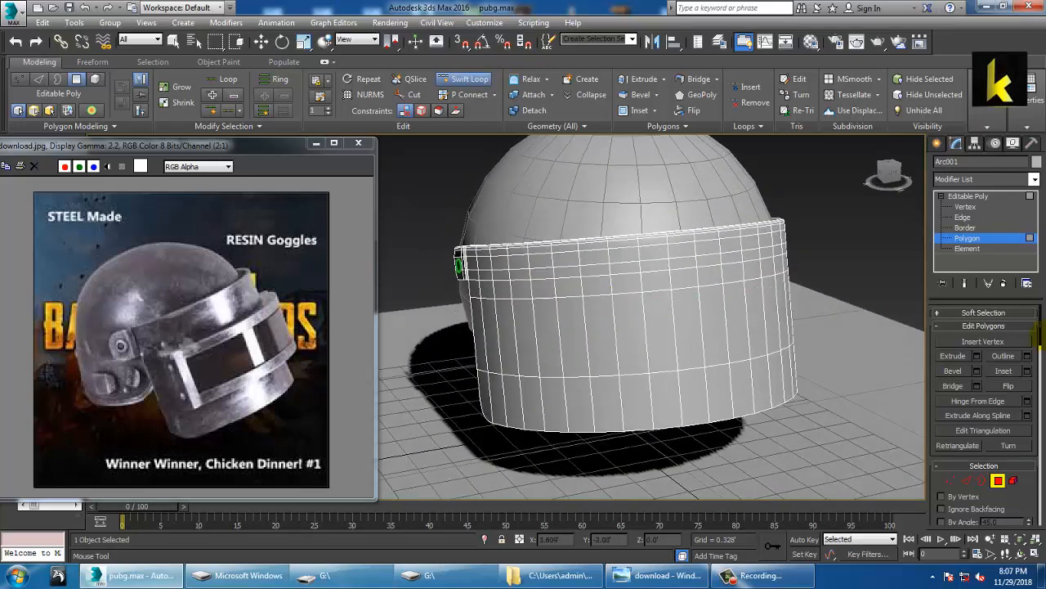
key("w")
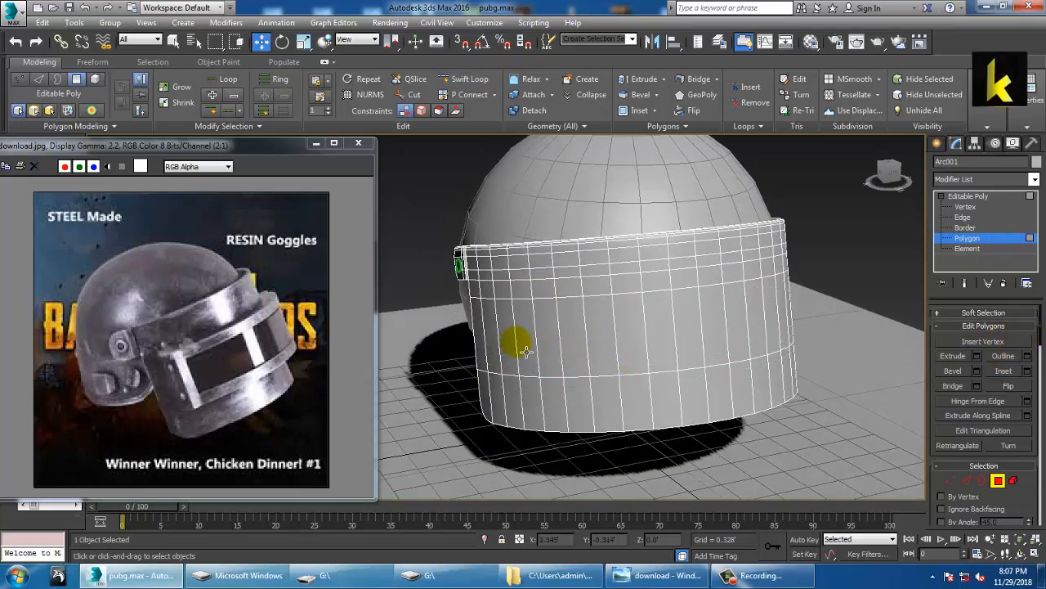
Step: Select the tall middle row of polygons across the front of the visor for the goggle window
middle_click_drag(520, 345, 535, 355, "alt")
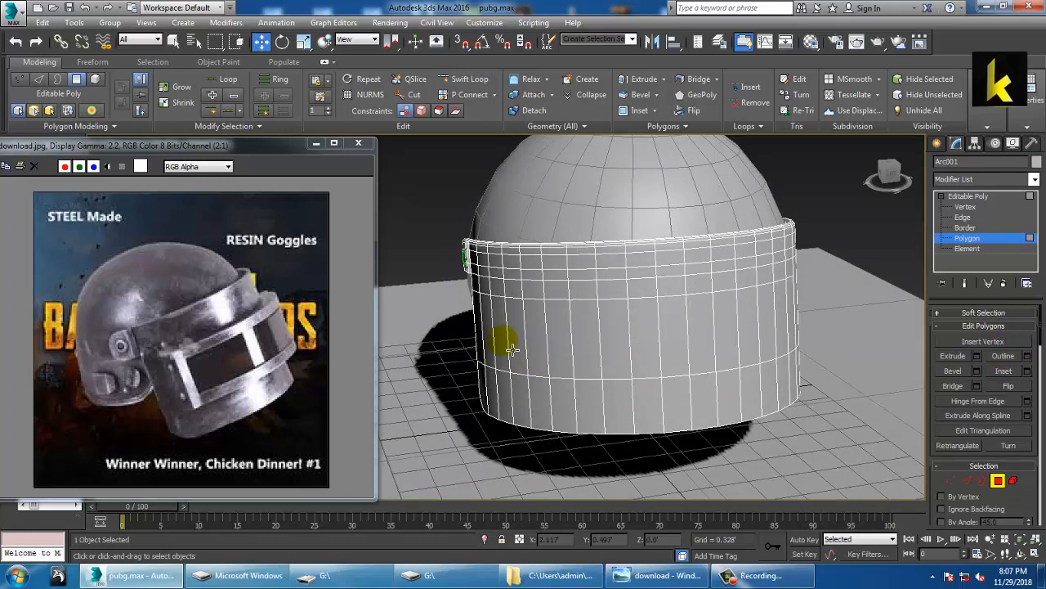
mouse_move(516, 348)
left_mouse_down()
mouse_move(658, 357)
mouse_move(647, 346)
mouse_move(739, 343)
left_mouse_up()
middle_click_drag(739, 342, 749, 376, "alt")
left_click(762, 357, "ctrl")
left_click(787, 364, "ctrl")
left_click(806, 361, "ctrl")
left_click(745, 373, "ctrl")
left_click(756, 378, "ctrl")
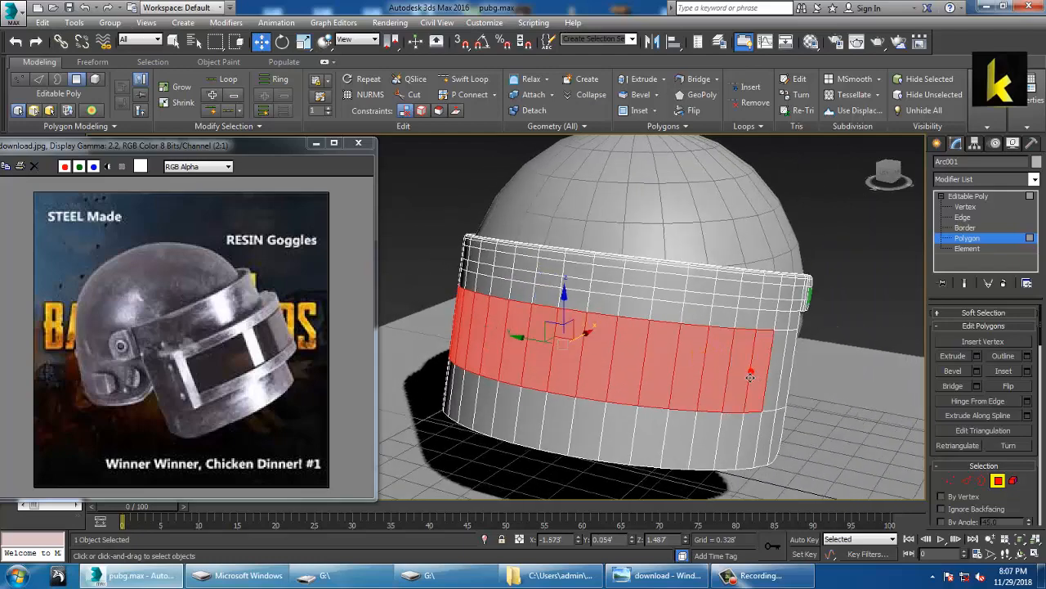
Step: Remove the surplus end polygons from the goggle window selection so it covers only the visor's front
middle_click_drag(686, 377, 794, 366, "alt")
middle_click_drag(734, 359, 575, 353, "alt")
left_click(687, 353, "alt")
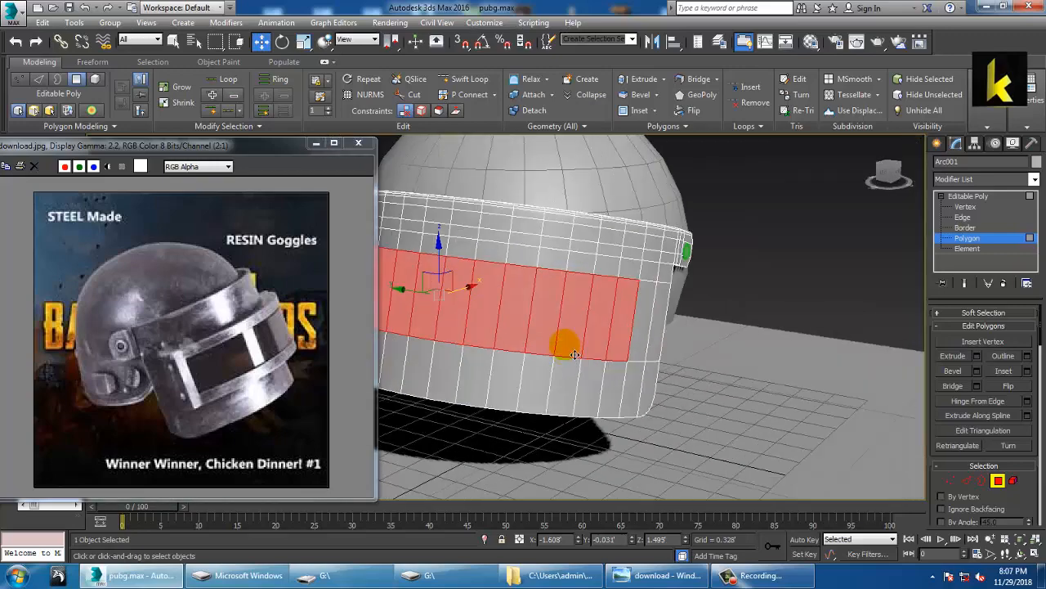
left_click(631, 317, "alt")
Step: Extrude the selected goggle window polygons outward from the visor by about 0.222'
scroll(631, 317, "down", 3)
middle_click_drag(631, 317, 678, 331, "alt")
scroll(685, 345, "up", 4)
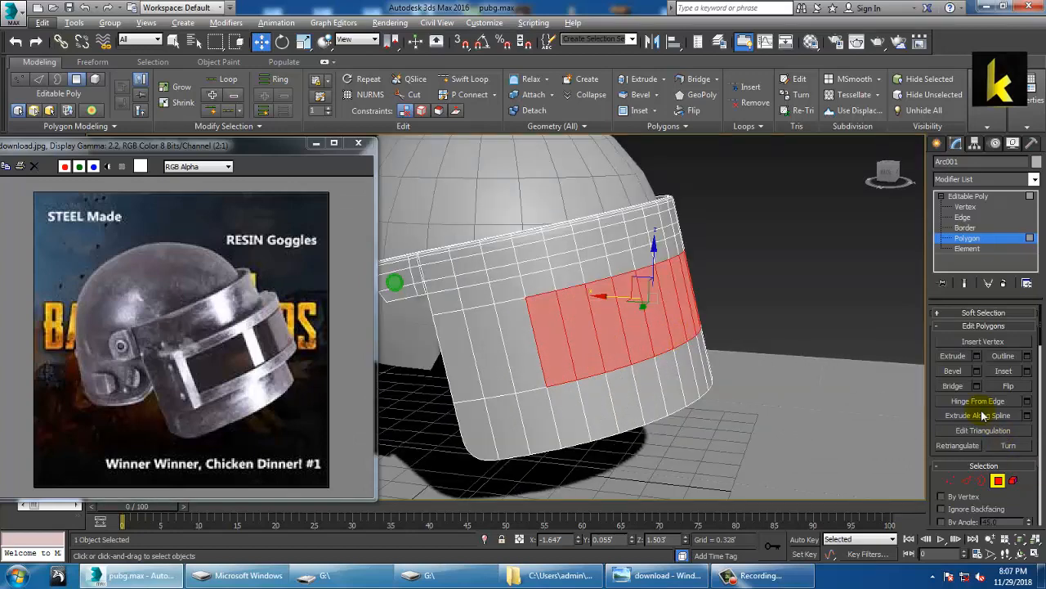
left_click(977, 355)
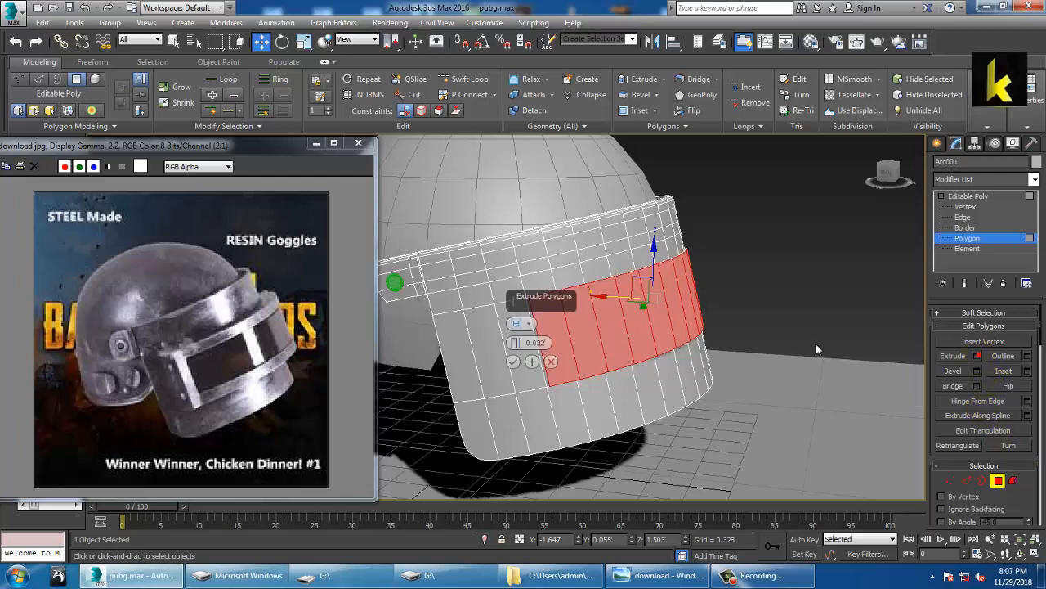
left_click_drag(516, 345, 526, 314)
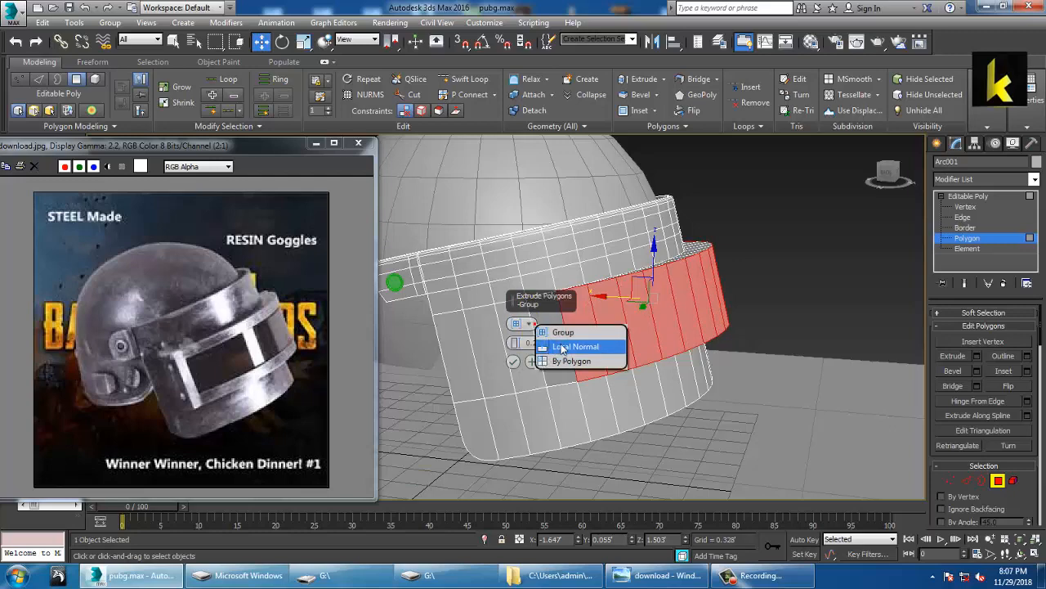
left_click(564, 347)
middle_click_drag(680, 340, 672, 375, "alt")
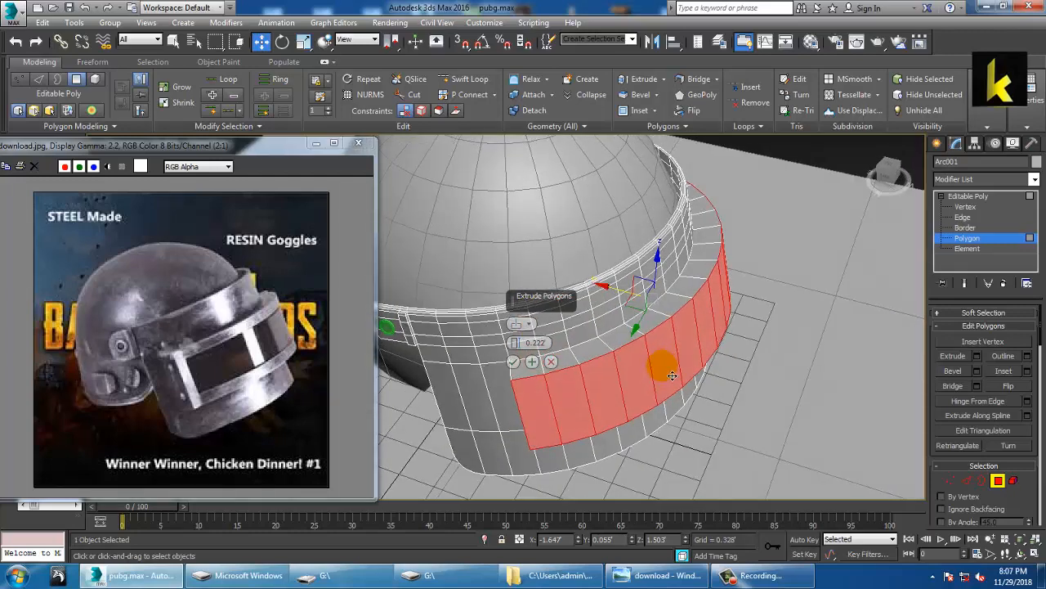
left_click(529, 324)
left_click(565, 343)
middle_click_drag(579, 392, 619, 262, "alt")
left_click(514, 362)
Step: Inset the raised goggle window polygons to leave a narrow frame around them
left_click(1027, 371)
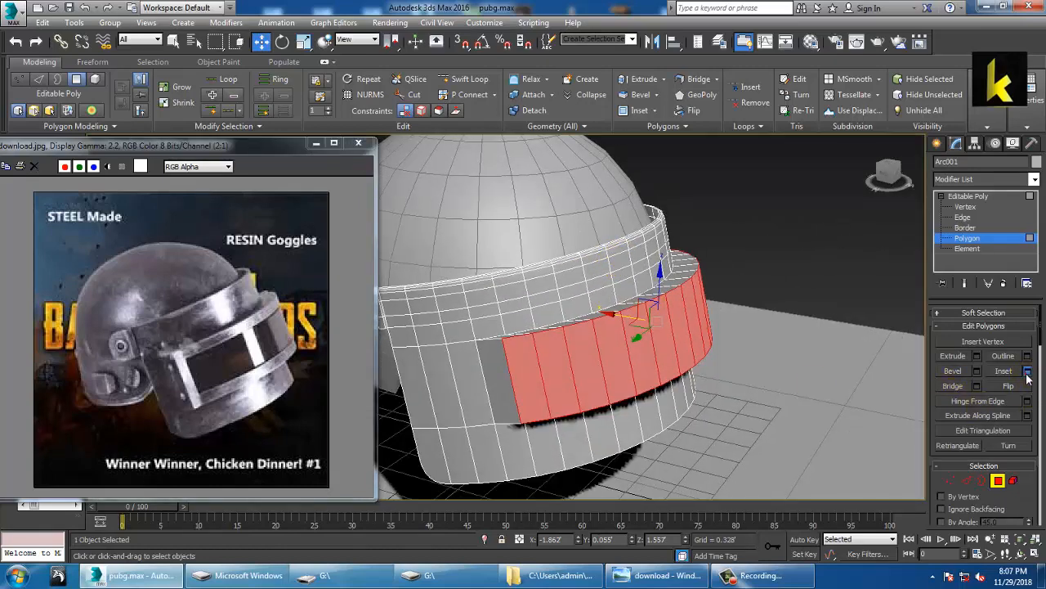
left_click_drag(517, 344, 517, 340)
left_click(512, 362)
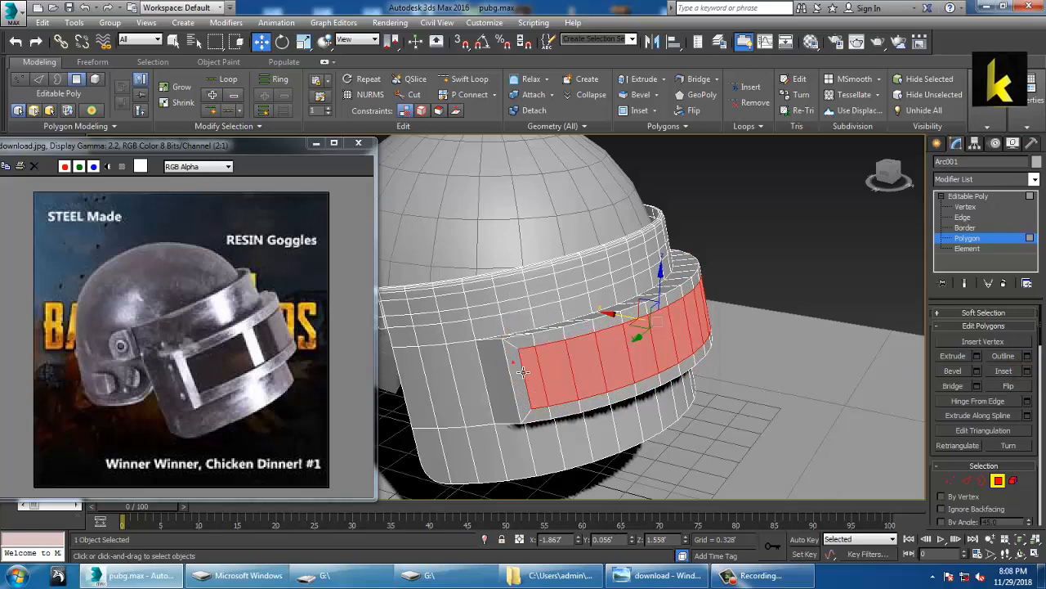
Step: Bevel the selected goggle window polygons inward with a height of about -0.012' and an outline of about -0.033'
scroll(764, 355, "up", 4)
middle_click_drag(696, 351, 690, 315)
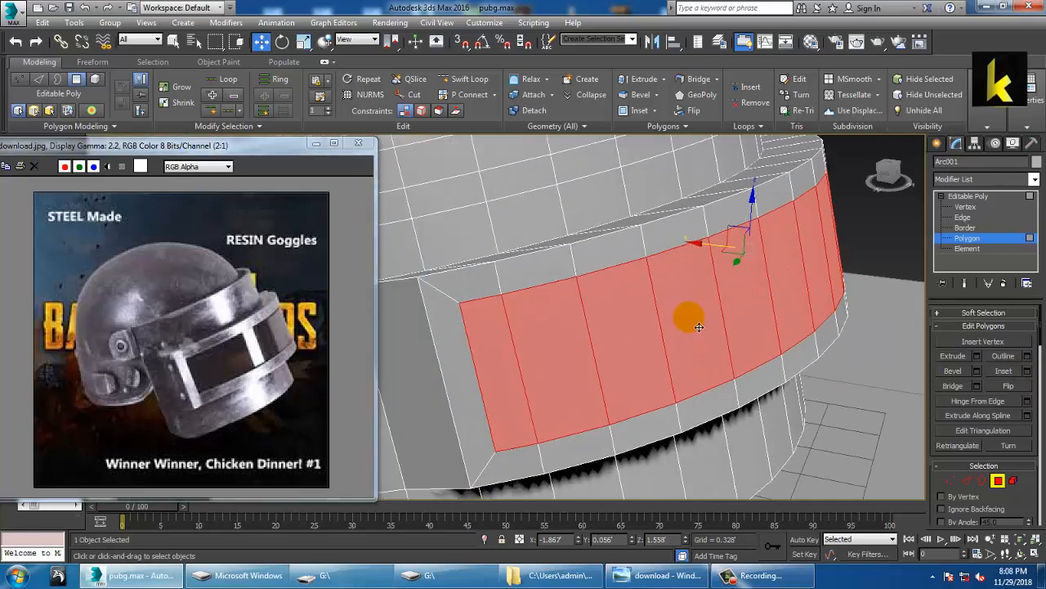
left_click(977, 372)
left_click_drag(516, 343, 536, 407)
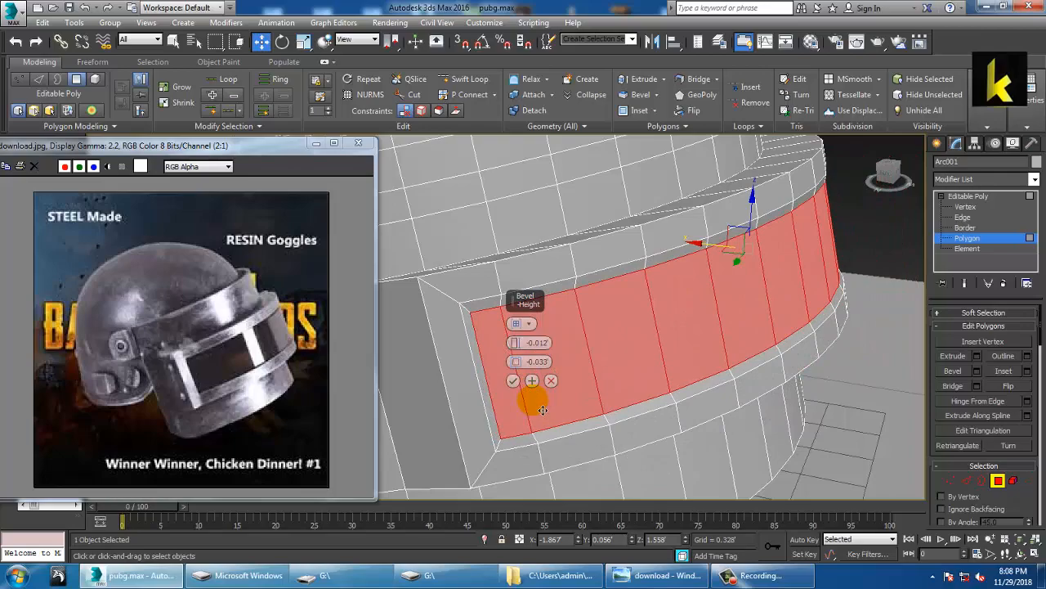
left_click(514, 382)
scroll(636, 391, "down", 5)
middle_click_drag(636, 391, 757, 322, "alt")
left_click(778, 252)
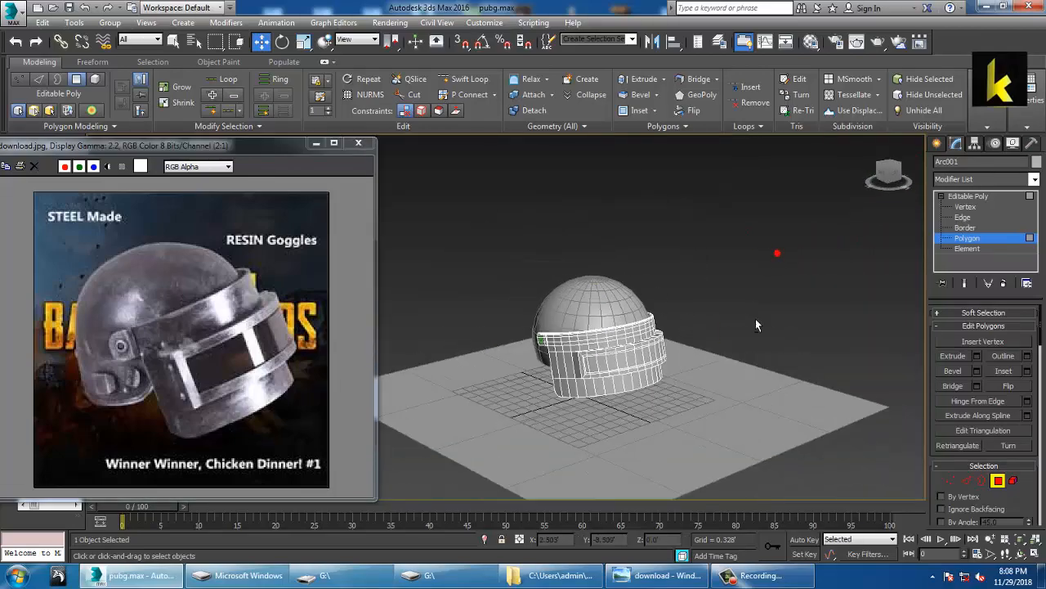
scroll(755, 322, "up", 3)
middle_click_drag(652, 342, 689, 329, "alt")
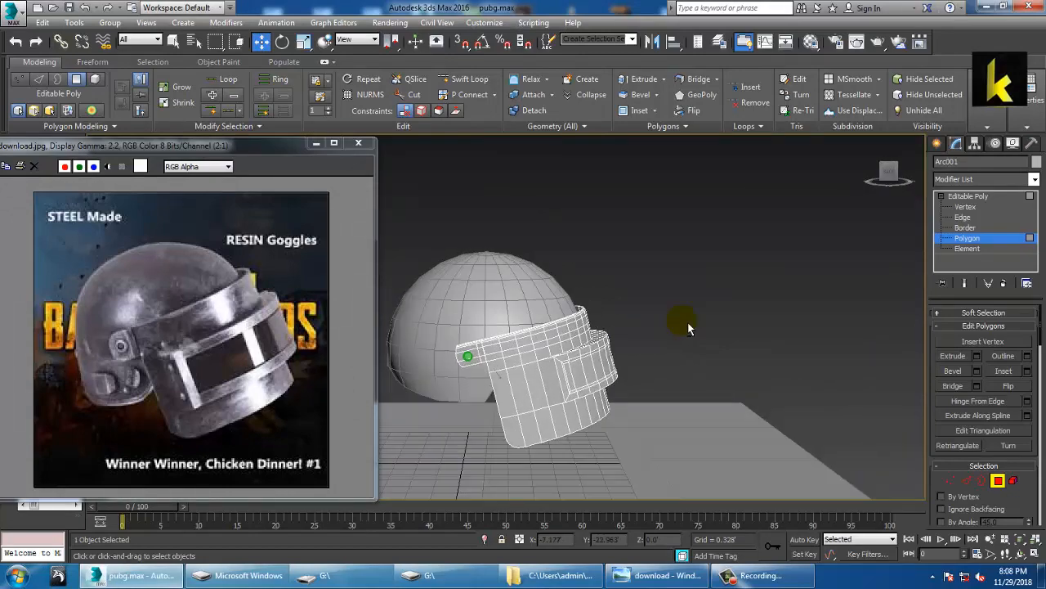
Step: In the side-on wireframe view of the visor's front, raise its bottom-edge vertices by about 0.03', excluding the outer ends
middle_click_drag(607, 312, 461, 297, "alt")
key("alt+w")
key("alt+w")
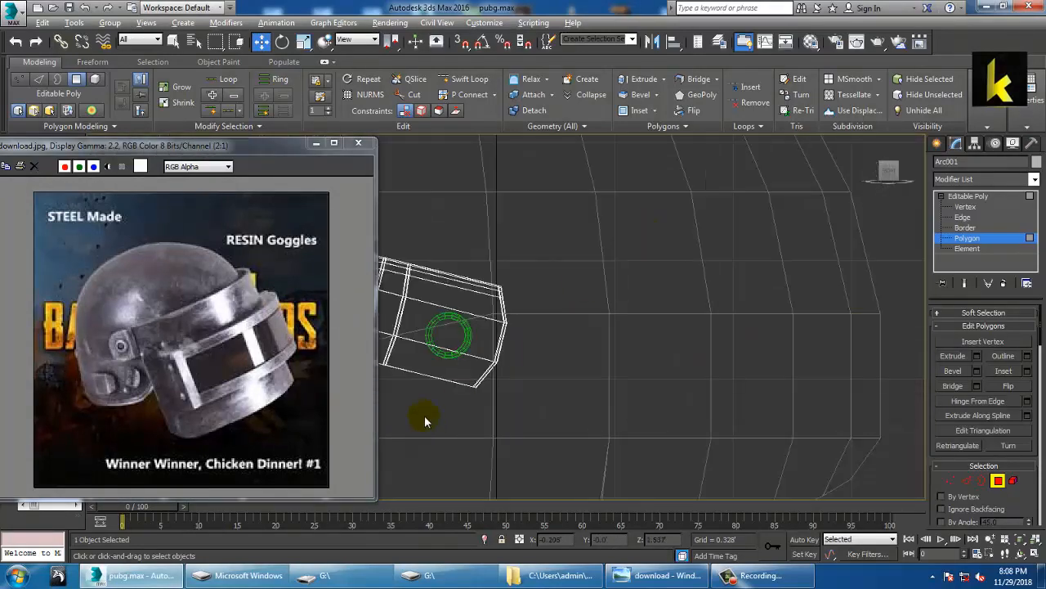
key("alt+w")
middle_click(452, 409)
key("alt+w")
scroll(520, 396, "down", 5)
scroll(528, 398, "up", 4)
middle_click_drag(531, 398, 595, 380)
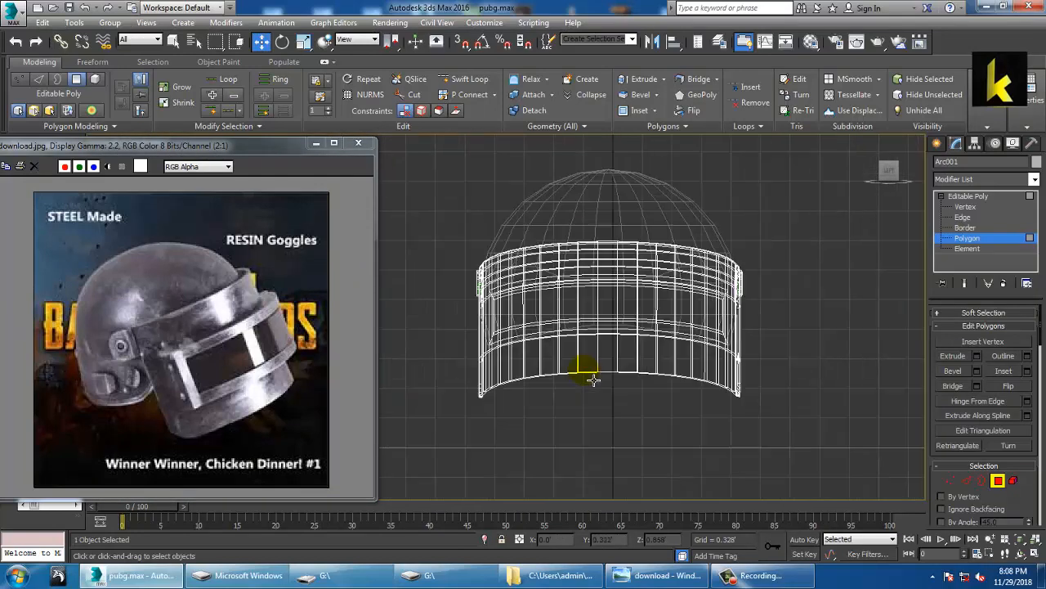
left_click(966, 207)
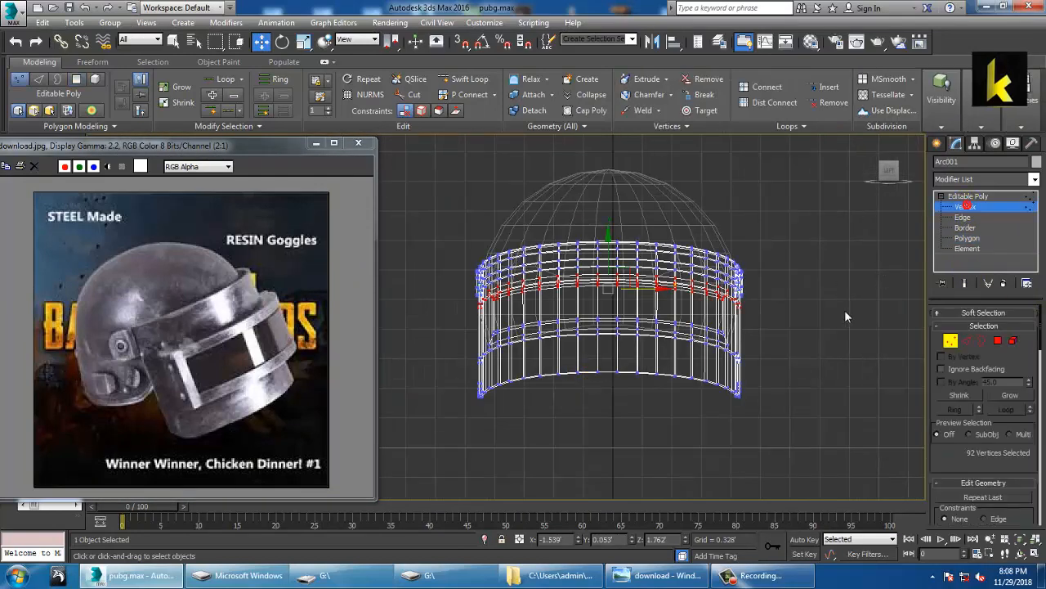
scroll(639, 387, "up", 3)
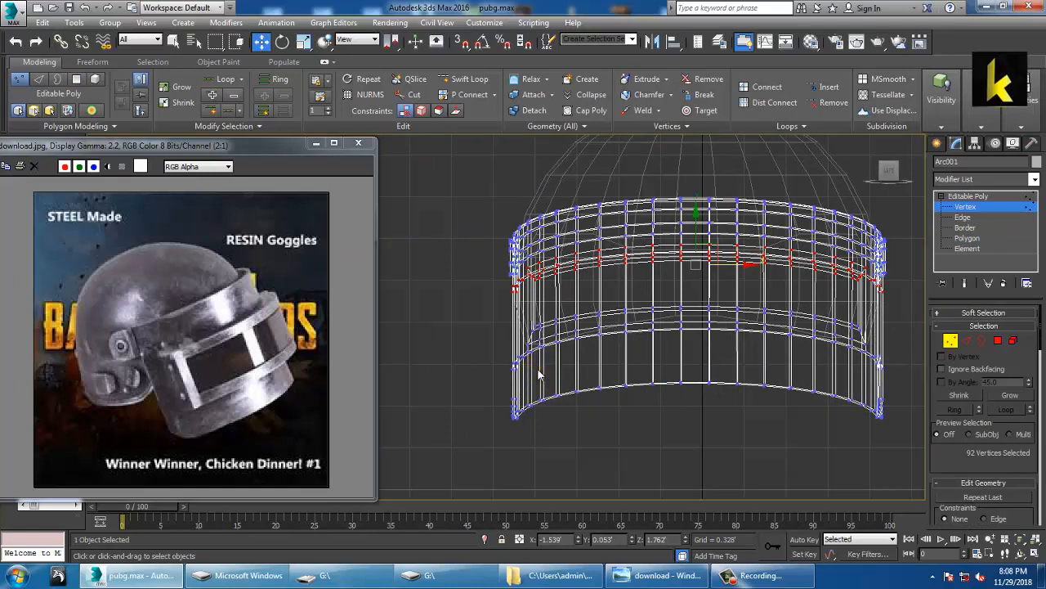
left_click_drag(859, 449, 859, 448)
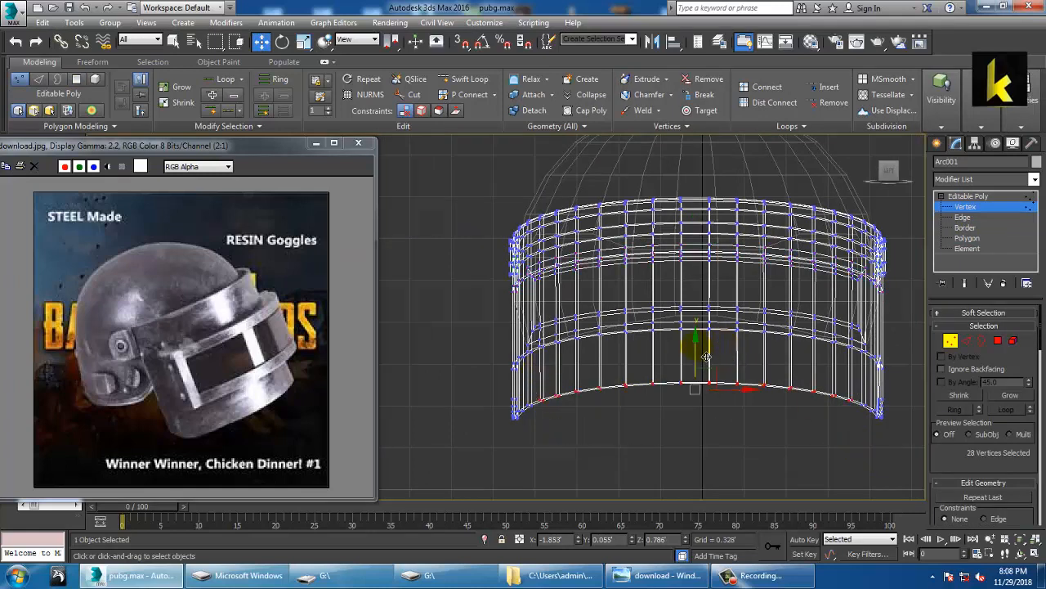
left_click_drag(706, 356, 709, 350)
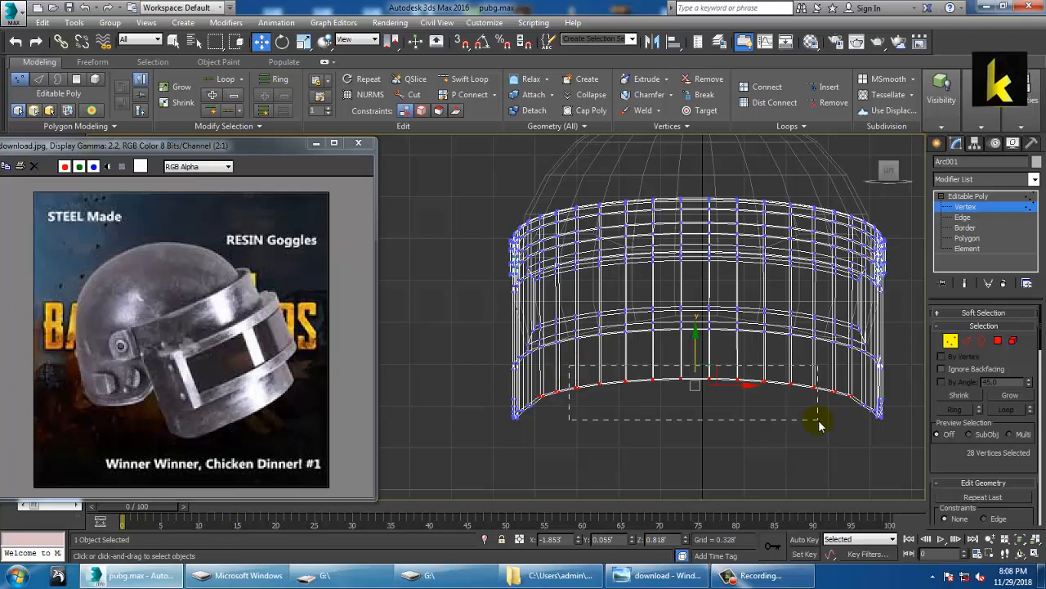
Step: Arch the visor's bottom edge further by raising progressively narrower groups of its central vertices
left_click_drag(703, 350, 703, 346)
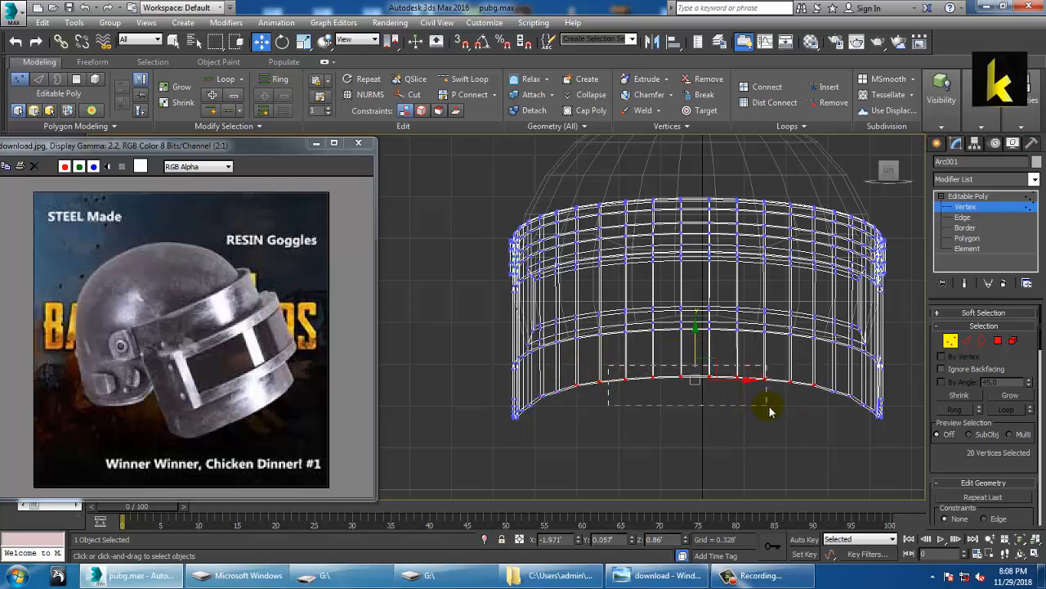
left_click_drag(701, 356, 710, 349)
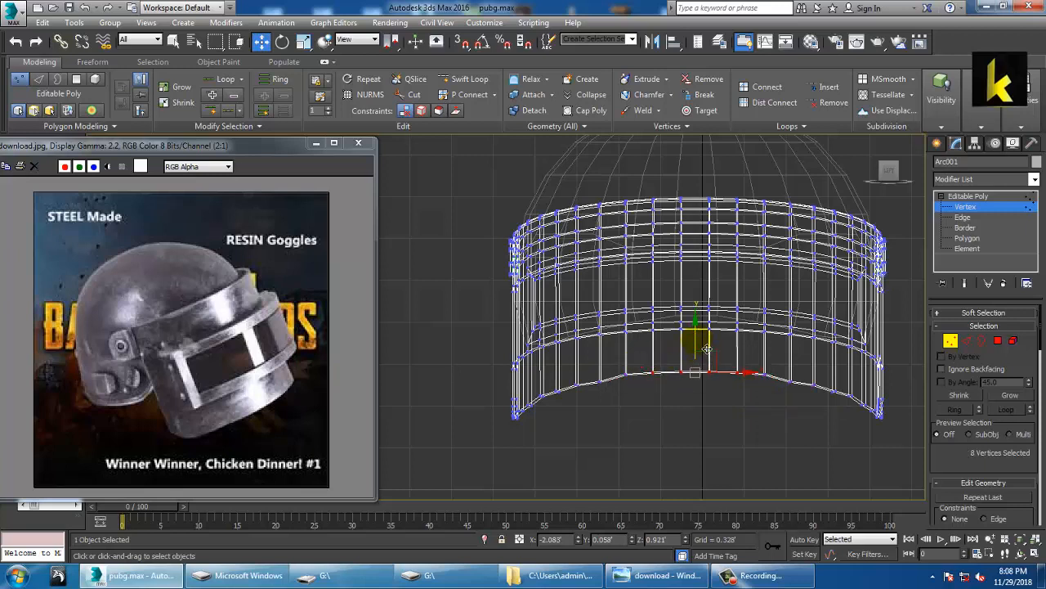
left_click_drag(707, 350, 710, 352)
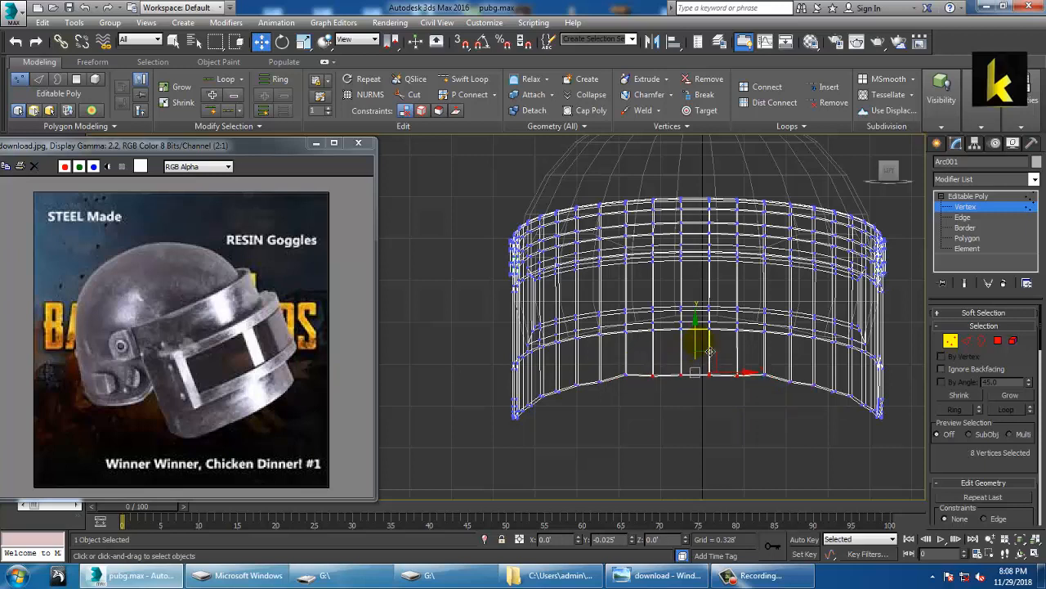
Step: Raise the bottom-edge vertices just outside the visor's raised central section on both sides to continue the arch
left_click(600, 379)
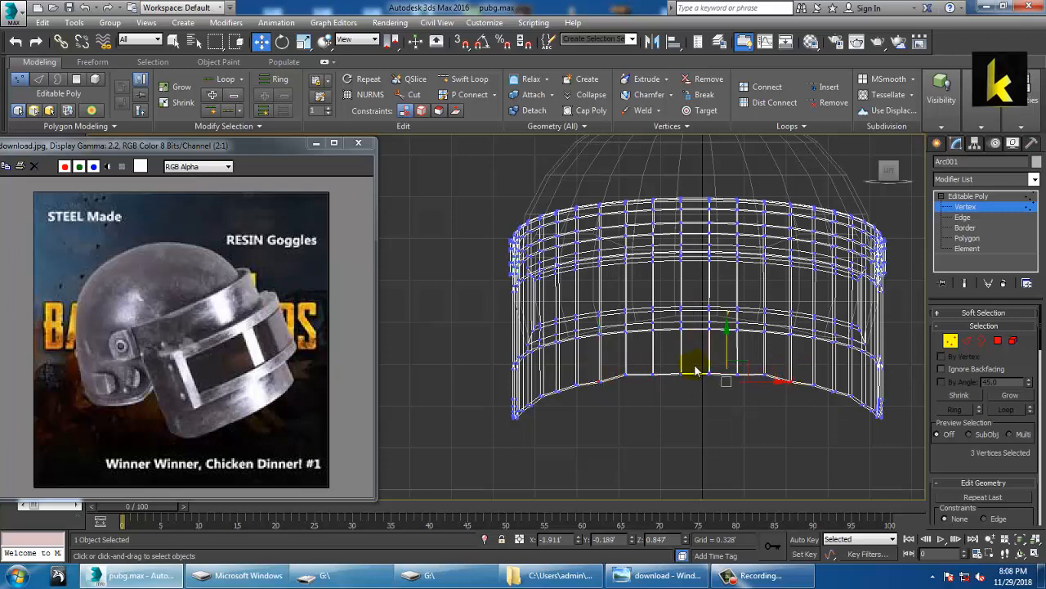
left_click(597, 372)
left_click_drag(797, 397, 798, 400, "ctrl")
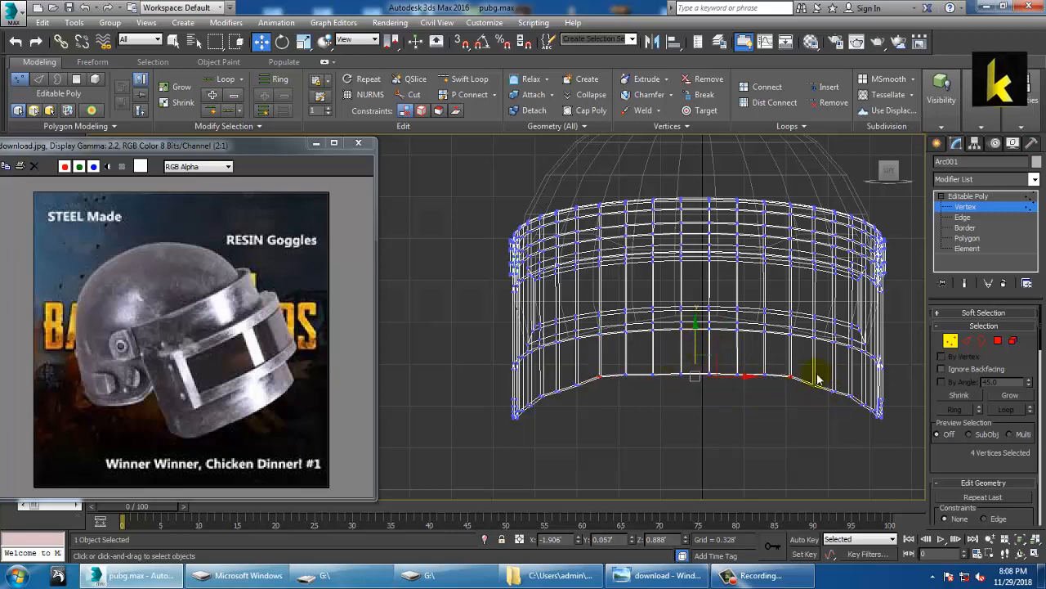
key("alt+w")
middle_click(747, 437)
key("alt+w")
middle_click_drag(745, 425, 646, 372, "alt")
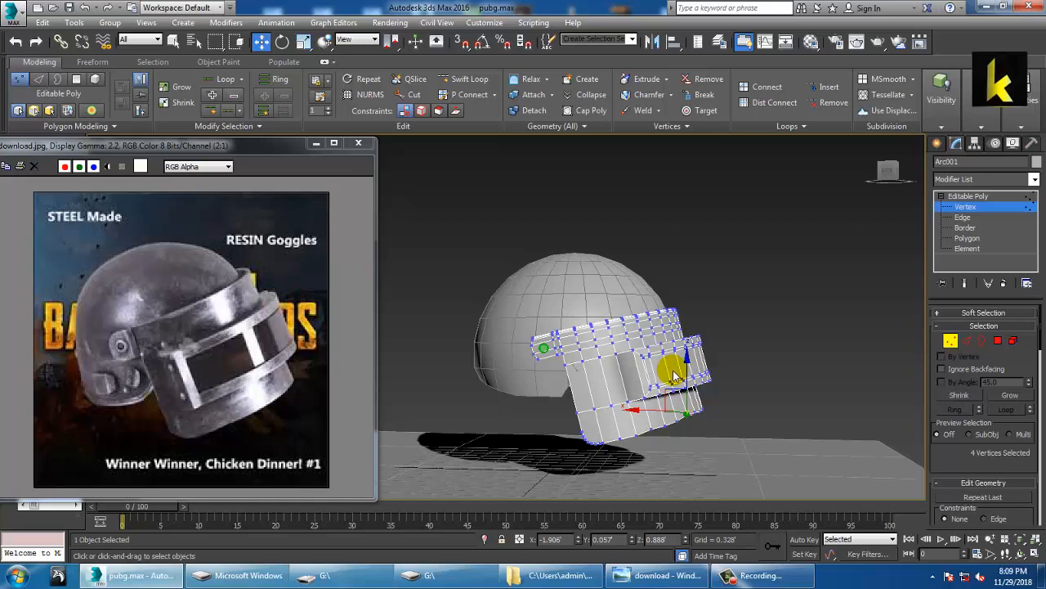
middle_click_drag(542, 316, 680, 317, "alt")
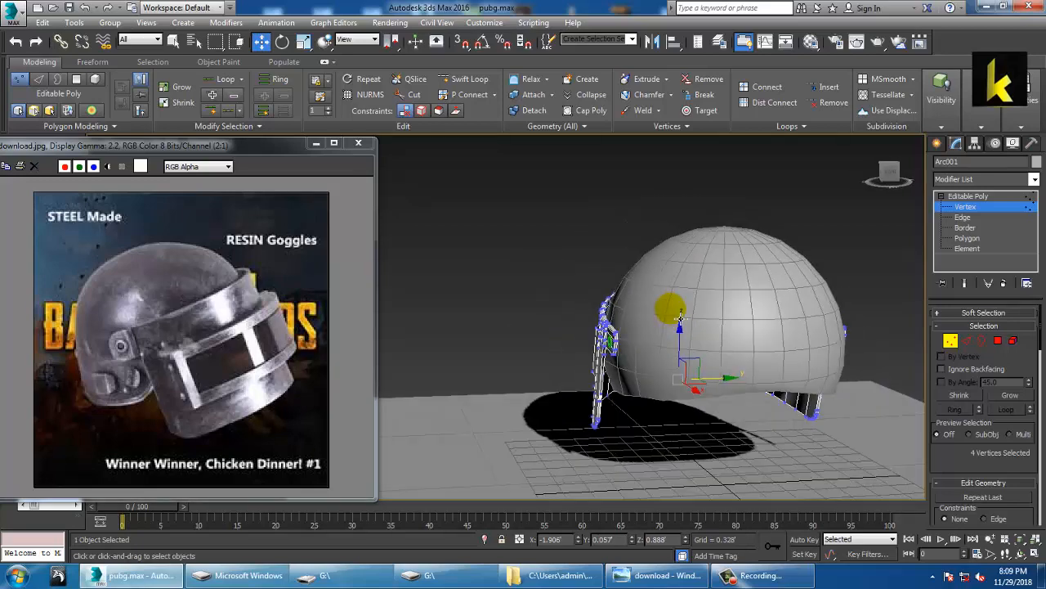
Step: Open the helmet dome for vertex editing in the wireframe side view and switch to a freehand selection region
left_click(962, 197)
left_click(751, 340)
middle_click_drag(752, 340, 648, 326, "alt")
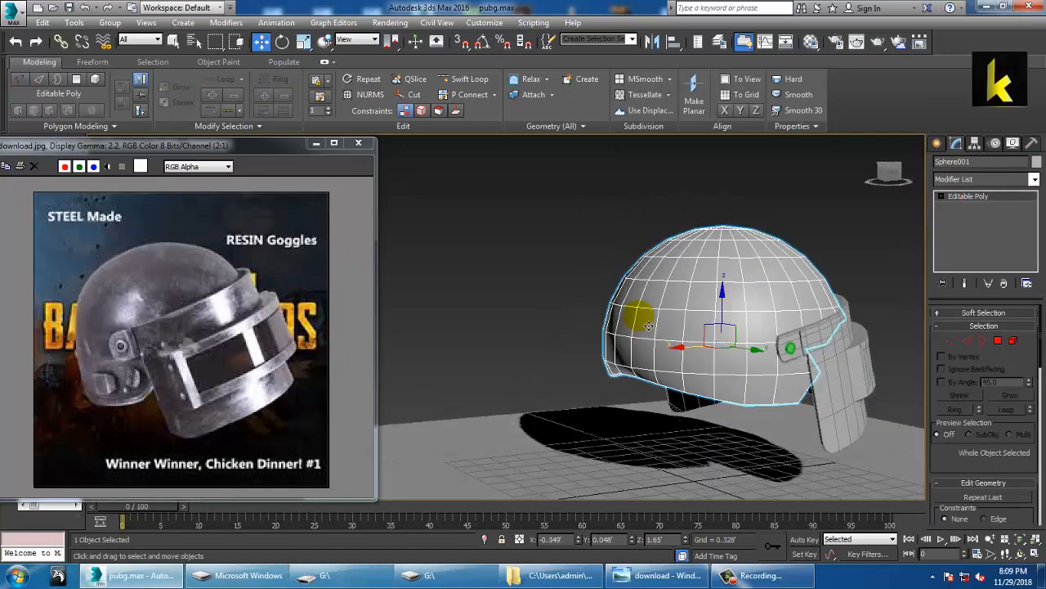
key("alt+w")
middle_click_drag(761, 205, 750, 178)
key("alt+w")
scroll(702, 197, "down", 3)
middle_click_drag(717, 264, 720, 258)
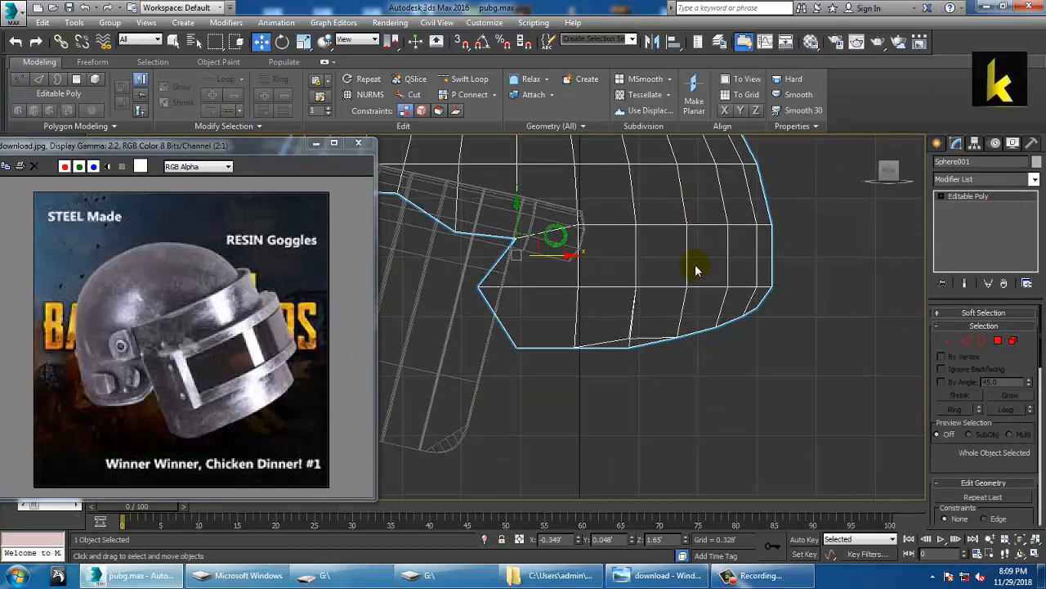
left_click(951, 340)
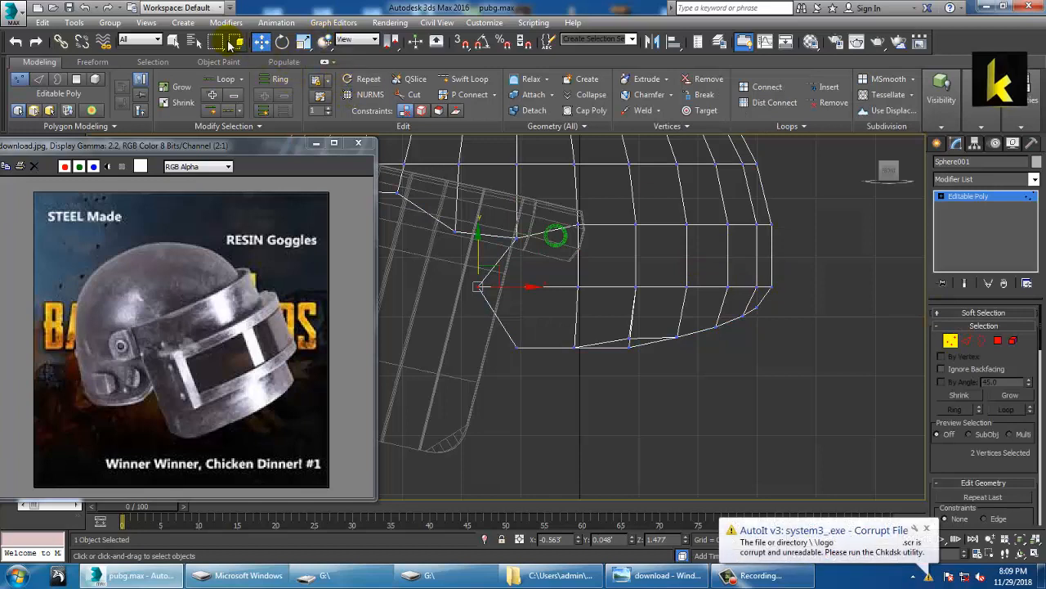
left_click_drag(218, 42, 217, 112)
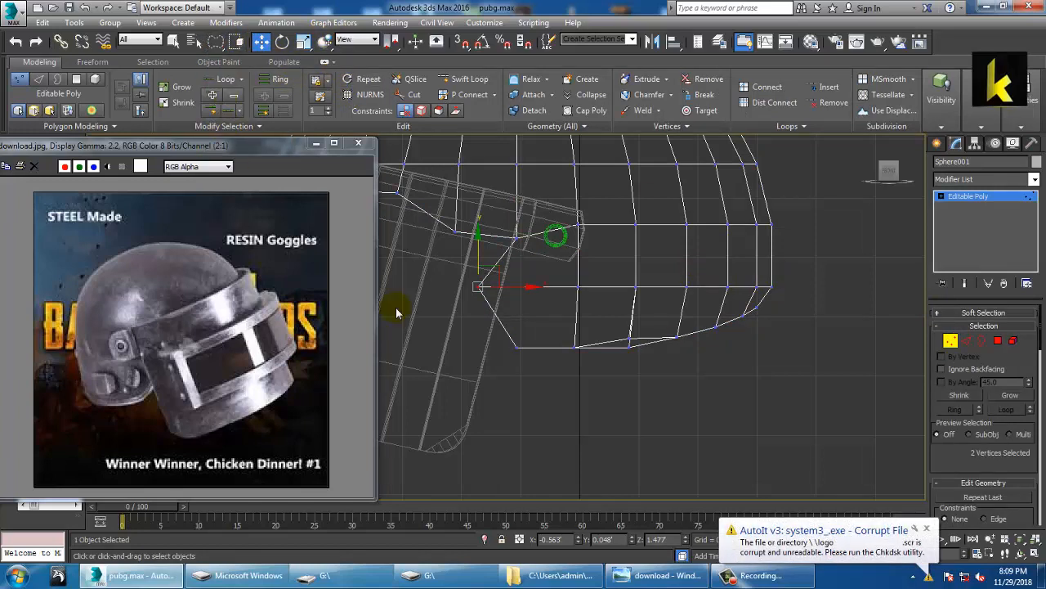
Step: Select the 14 vertices along the dome's lower rim and lower them by about 0.115' to deepen the helmet
mouse_move(699, 416)
left_mouse_down()
mouse_move(806, 381)
mouse_move(771, 296)
mouse_move(637, 294)
mouse_move(498, 433)
mouse_move(491, 421)
left_mouse_up()
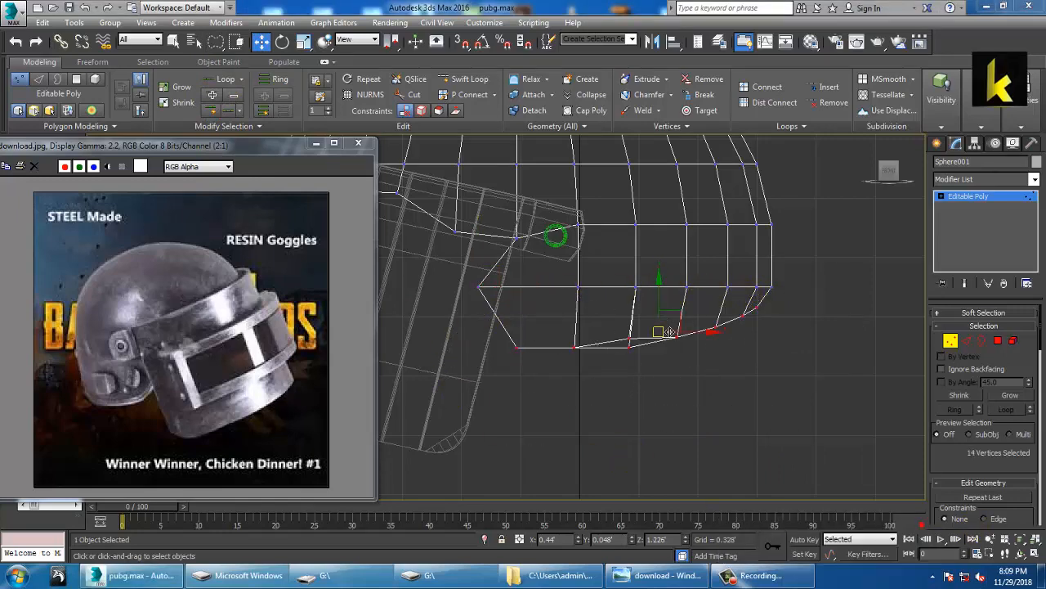
left_click_drag(670, 315, 671, 358)
key("alt+w")
key("alt+w")
middle_click_drag(619, 362, 582, 353, "alt")
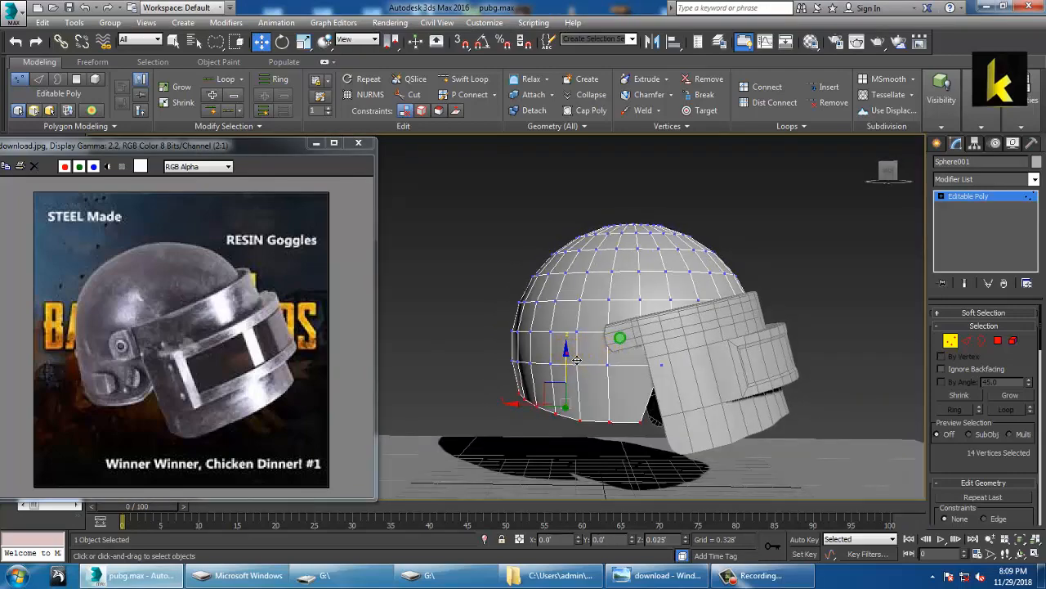
left_click_drag(576, 362, 577, 350)
middle_click_drag(577, 350, 646, 304, "alt")
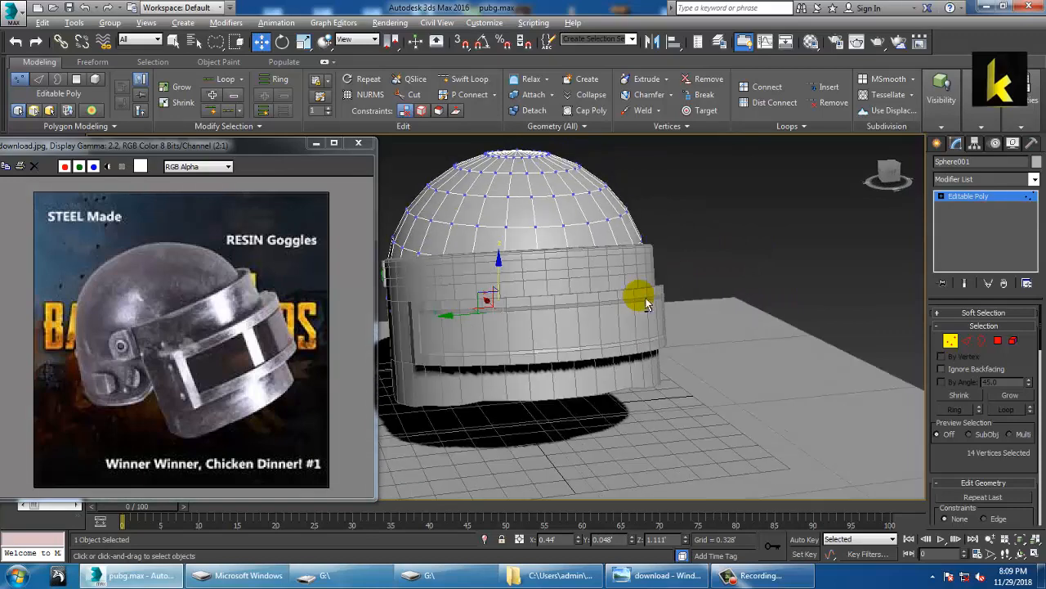
Step: Return to vertex editing on the visor and restore the rectangular selection region
left_click(971, 199)
left_click(525, 378)
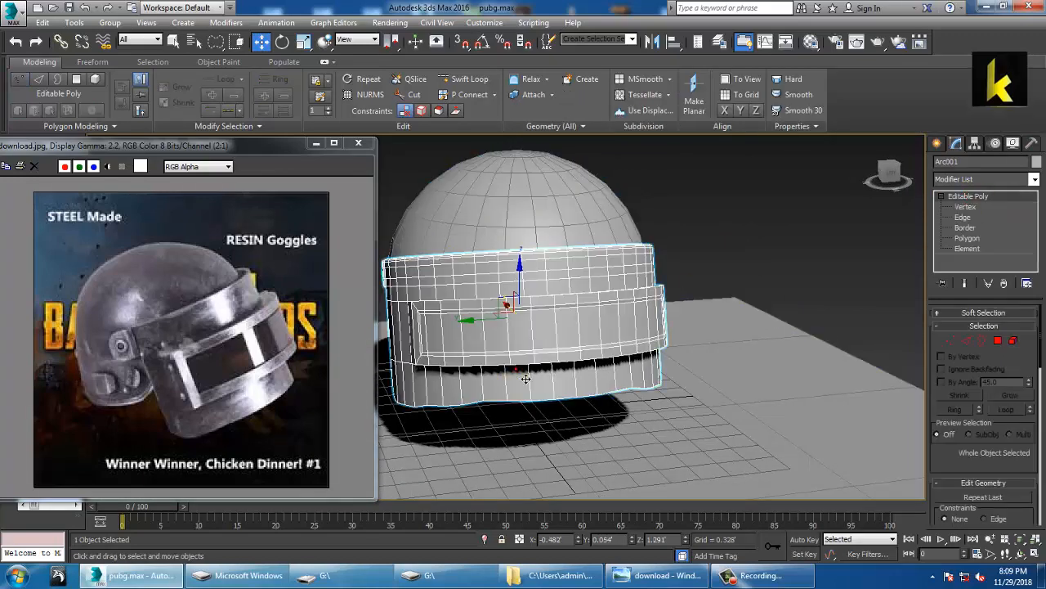
middle_click_drag(524, 376, 534, 347, "alt")
key("1")
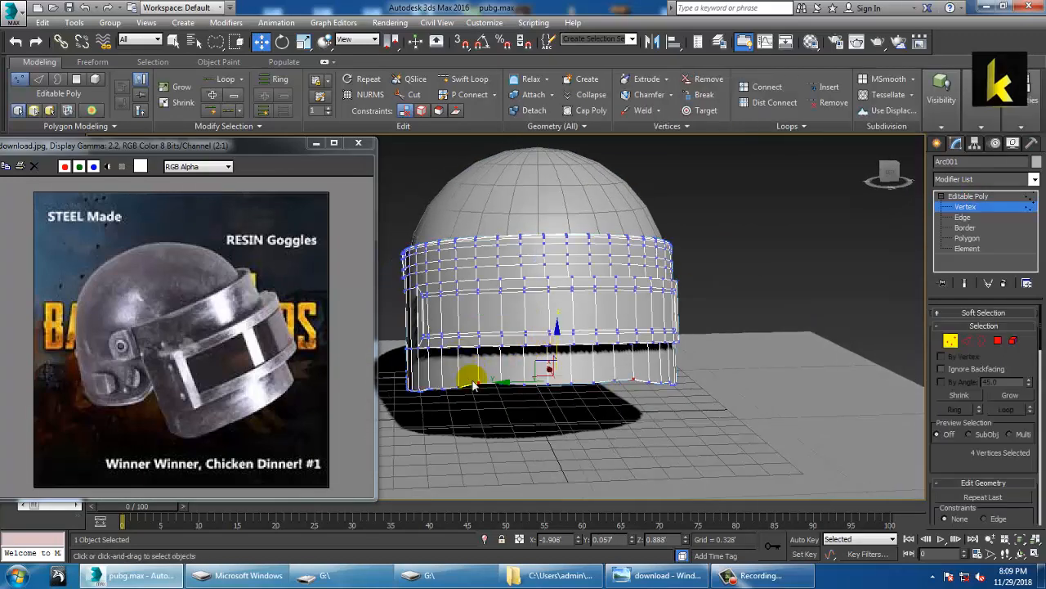
scroll(468, 364, "up", 5)
left_click(490, 388)
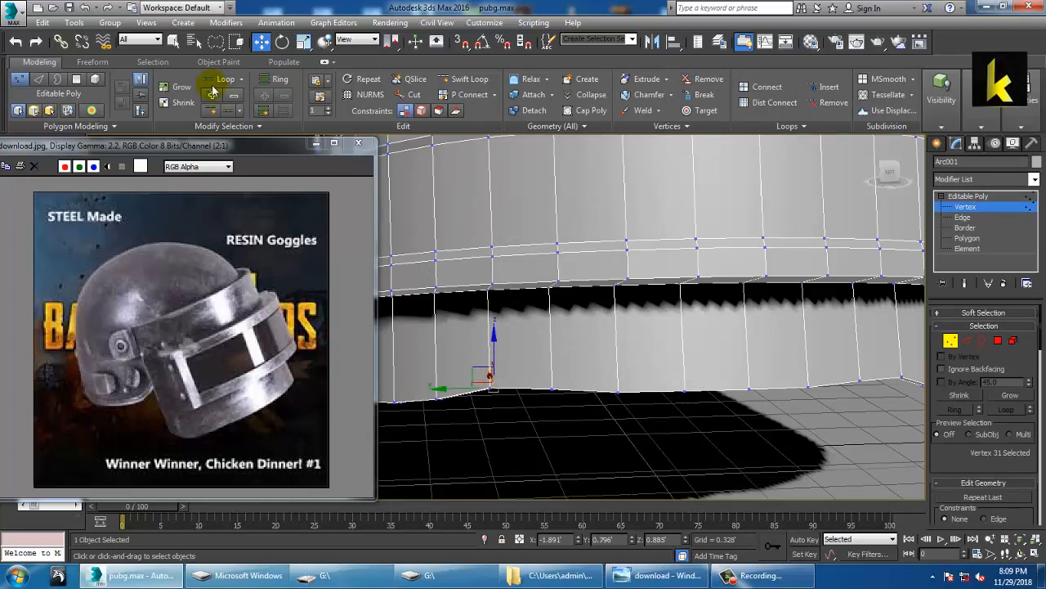
left_click_drag(219, 49, 218, 64)
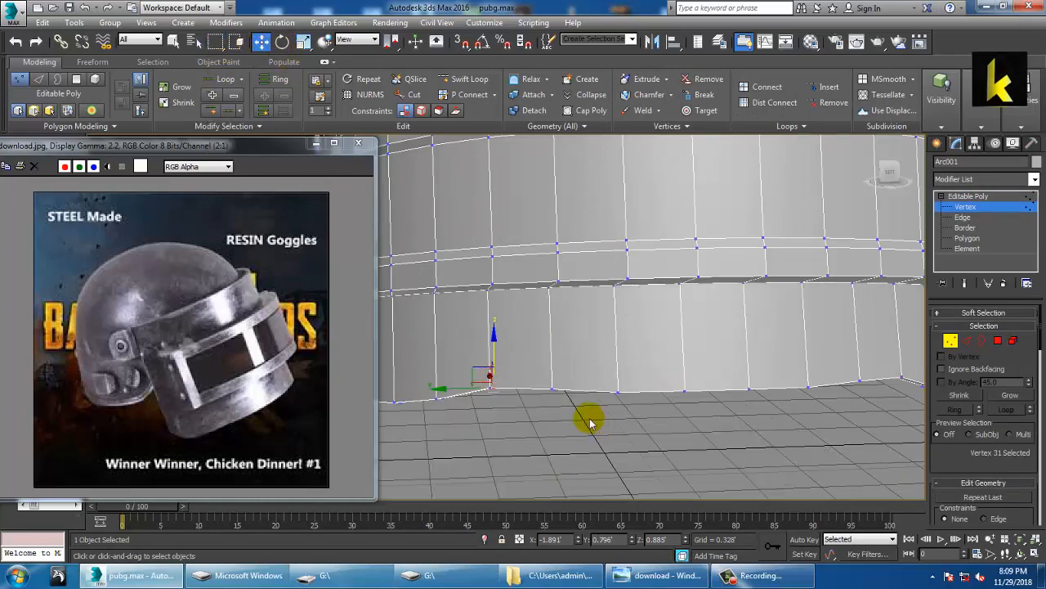
Step: Select the kinked vertices on both sides of the visor's bottom edge and lower them by about 0.016'
middle_click_drag(484, 418, 482, 406, "alt")
left_click(483, 406)
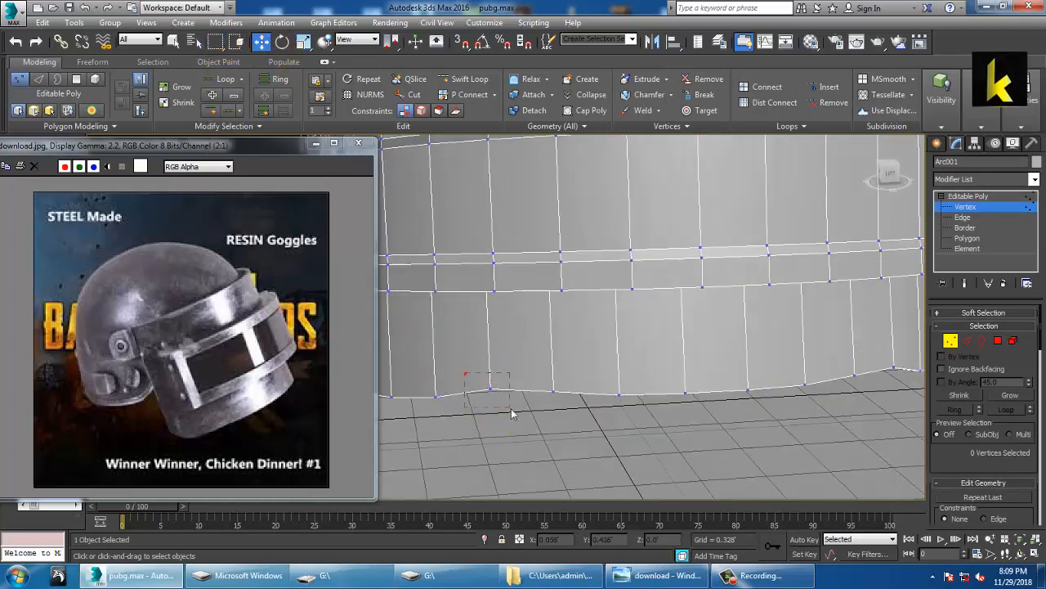
left_click_drag(510, 407, 512, 409)
middle_click_drag(663, 408, 612, 405, "alt")
left_click_drag(716, 370, 759, 405, "ctrl")
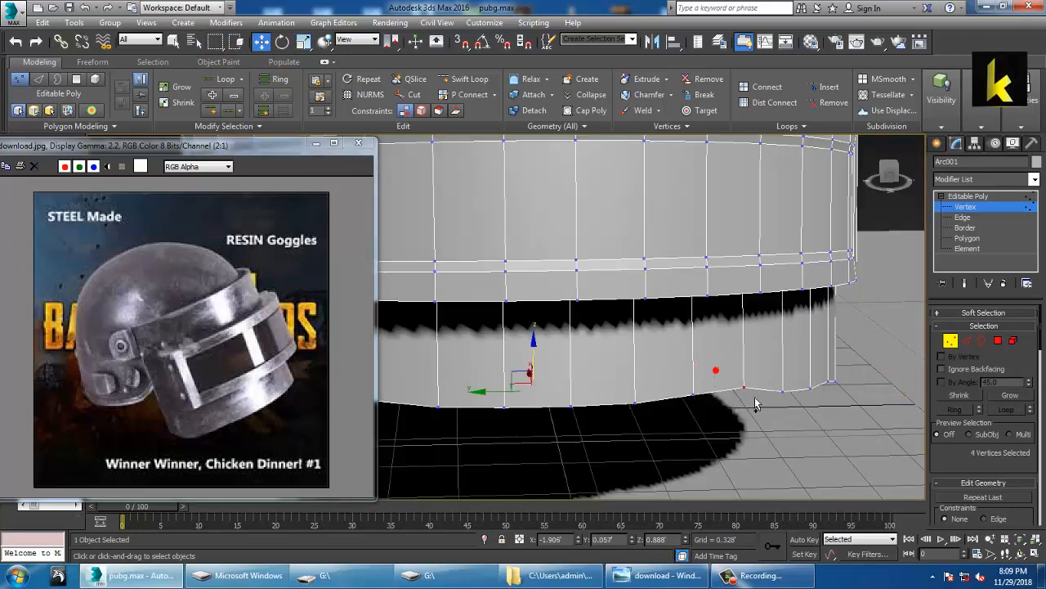
middle_click_drag(756, 404, 706, 373, "alt")
mouse_move(702, 374)
left_mouse_down()
mouse_move(712, 392)
mouse_move(703, 384)
left_mouse_up()
scroll(705, 385, "down", 8)
middle_click_drag(708, 384, 810, 327, "alt")
scroll(758, 378, "up", 6)
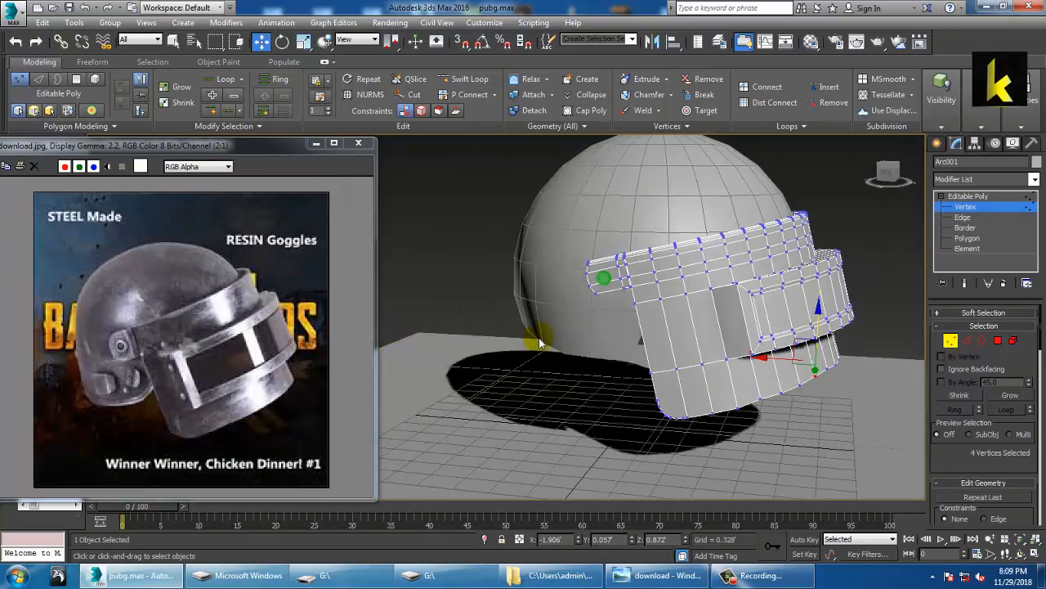
Step: Finish vertex editing on the visor and select the helmet dome
middle_click_drag(743, 273, 700, 229)
scroll(747, 271, "up", 6)
left_click(970, 197)
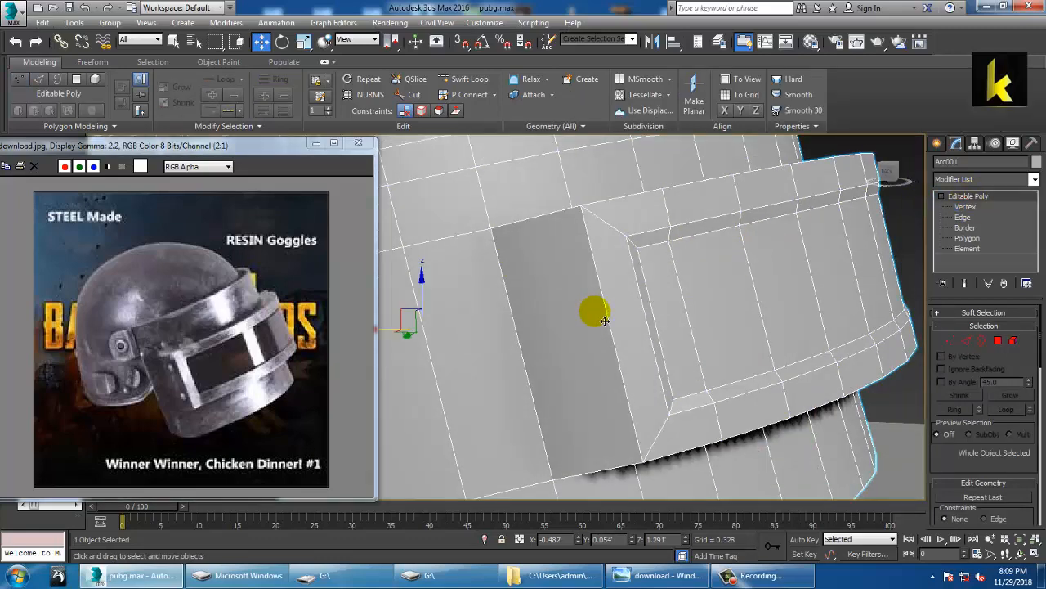
scroll(612, 317, "down", 8)
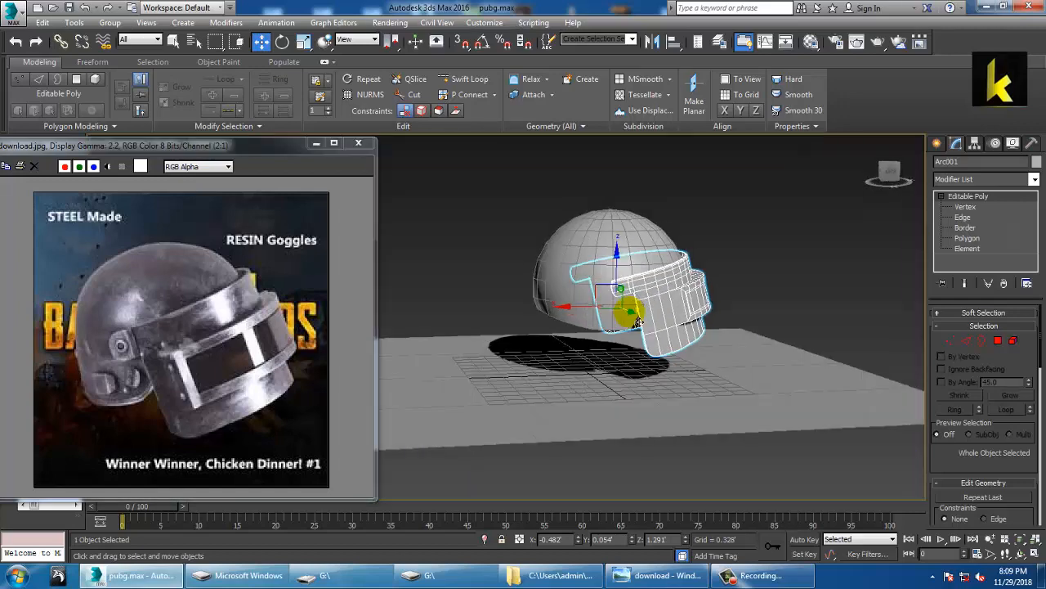
scroll(583, 297, "up", 2)
middle_click_drag(583, 298, 595, 309)
left_click(551, 276)
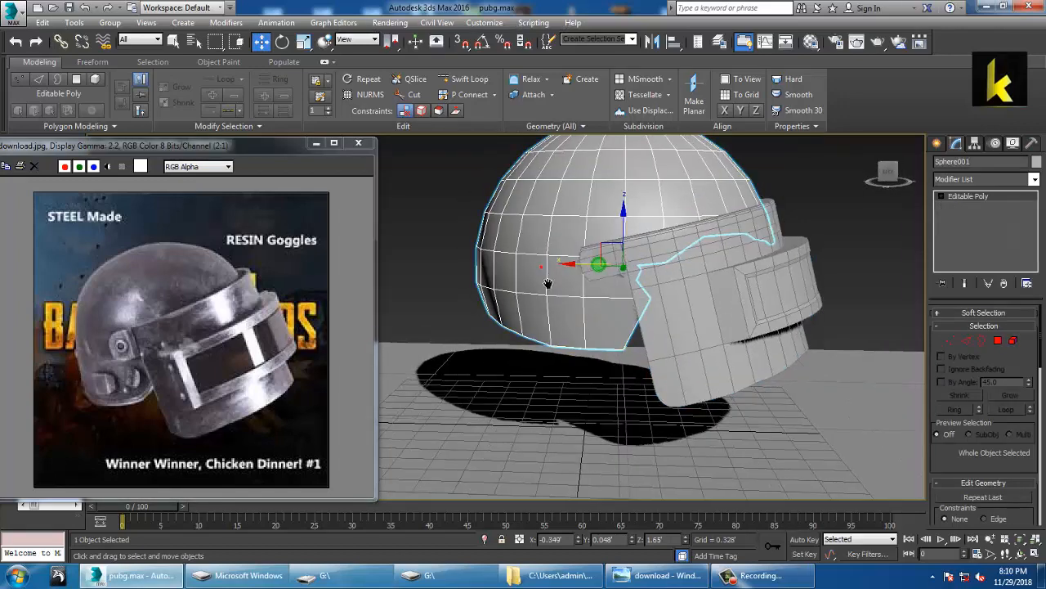
Step: Bevel the dome's side polygon just behind the visor strap outward with a height of 0.086' and an outline of -0.033'
scroll(550, 283, "up", 6)
left_click(998, 341)
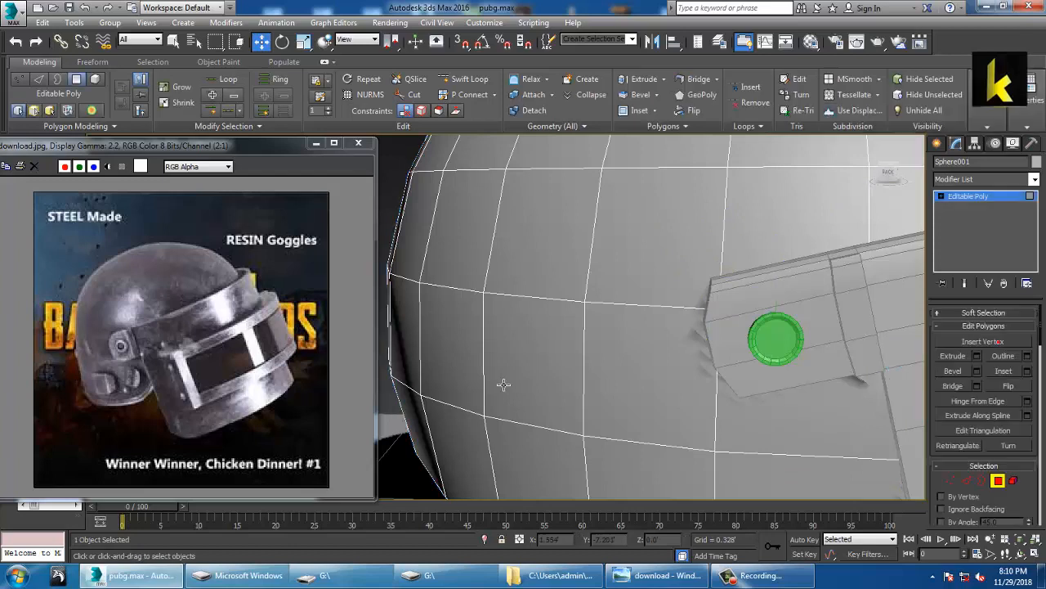
left_click(544, 384)
left_click(977, 371)
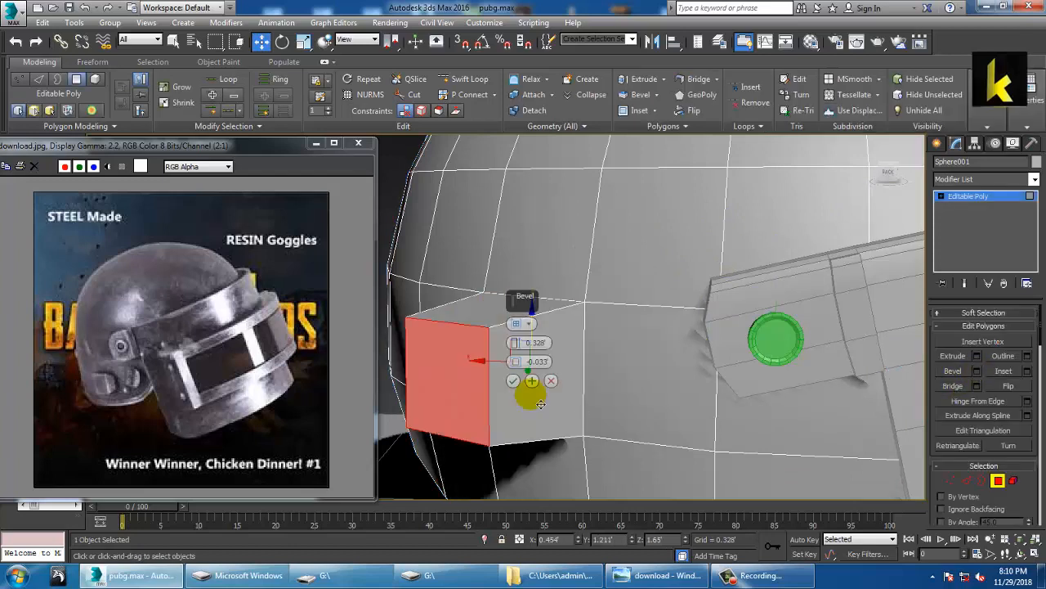
left_click_drag(515, 343, 515, 357)
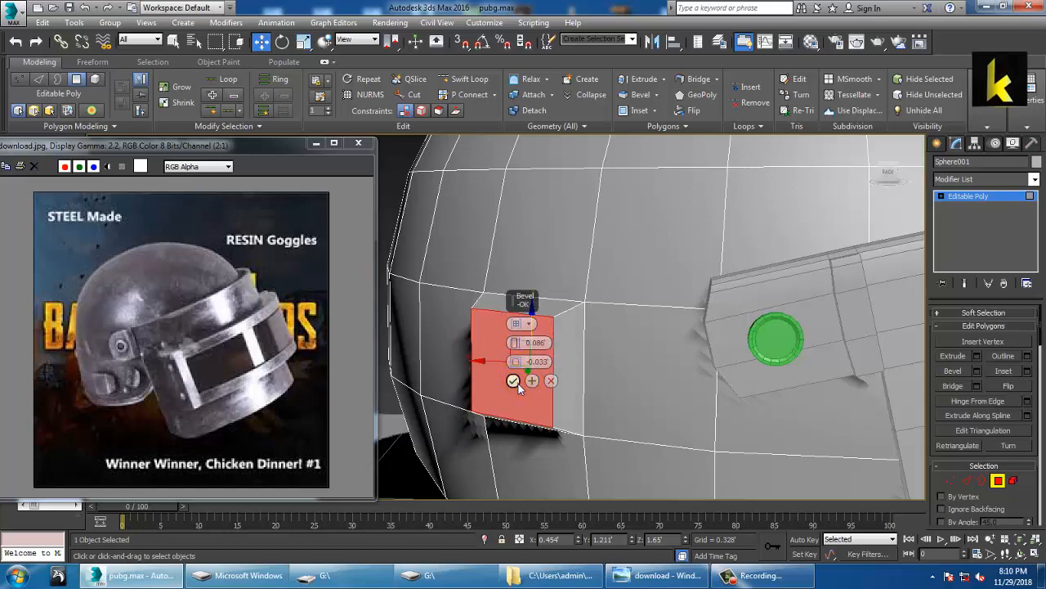
left_click(517, 383)
Step: Apply the same bevel to the matching polygon on the opposite side of the dome
scroll(518, 383, "down", 5)
middle_click_drag(518, 384, 672, 352, "alt")
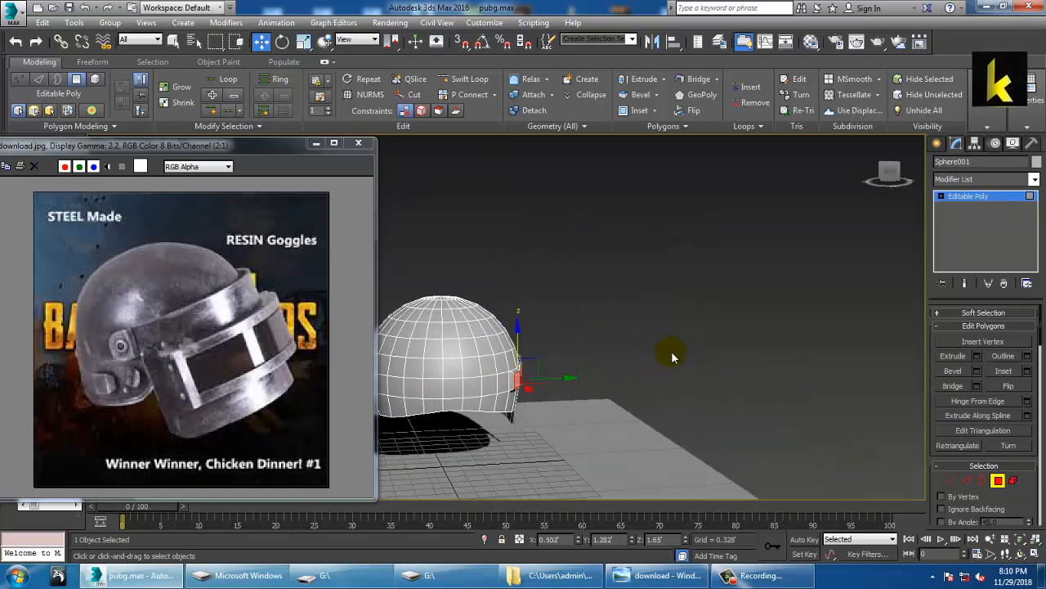
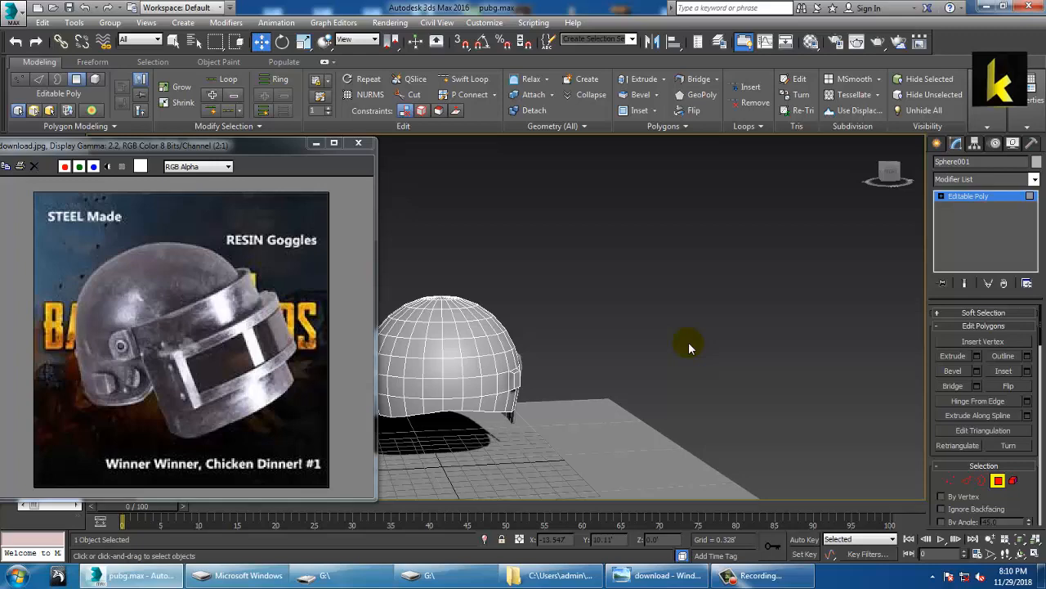
middle_click_drag(688, 349, 537, 356, "alt")
left_click(444, 379)
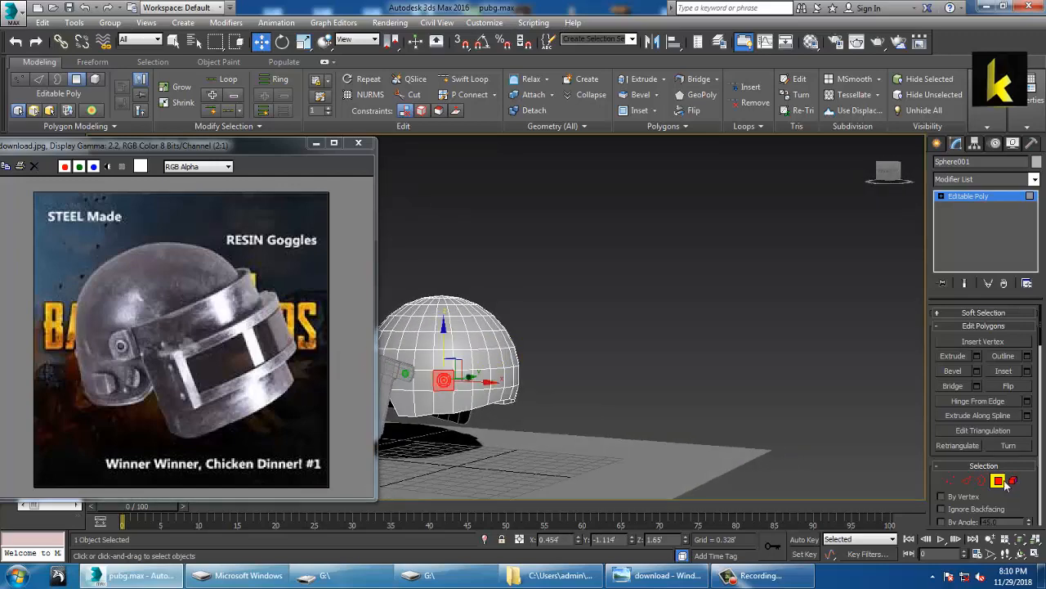
left_click(977, 371)
left_click(512, 381)
Step: Leave polygon editing on the dome and scale the green hinge cylinder on one visor strap up uniformly to about 147%
middle_click_drag(525, 378, 577, 350, "alt")
scroll(637, 367, "up", 4)
middle_click_drag(649, 369, 682, 336)
left_click(642, 362)
key("e")
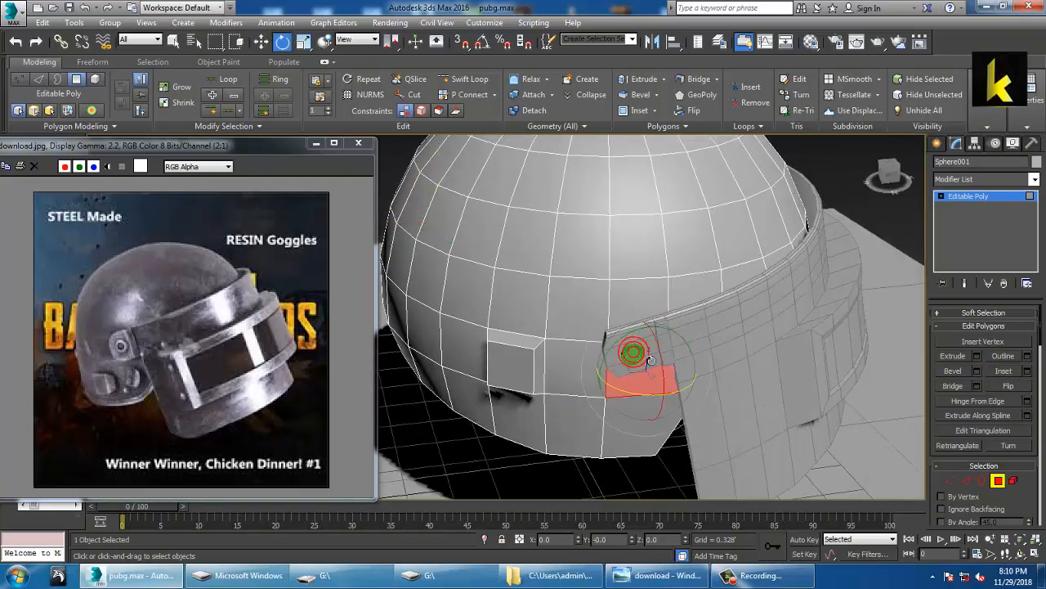
left_click(956, 197)
left_click(636, 358)
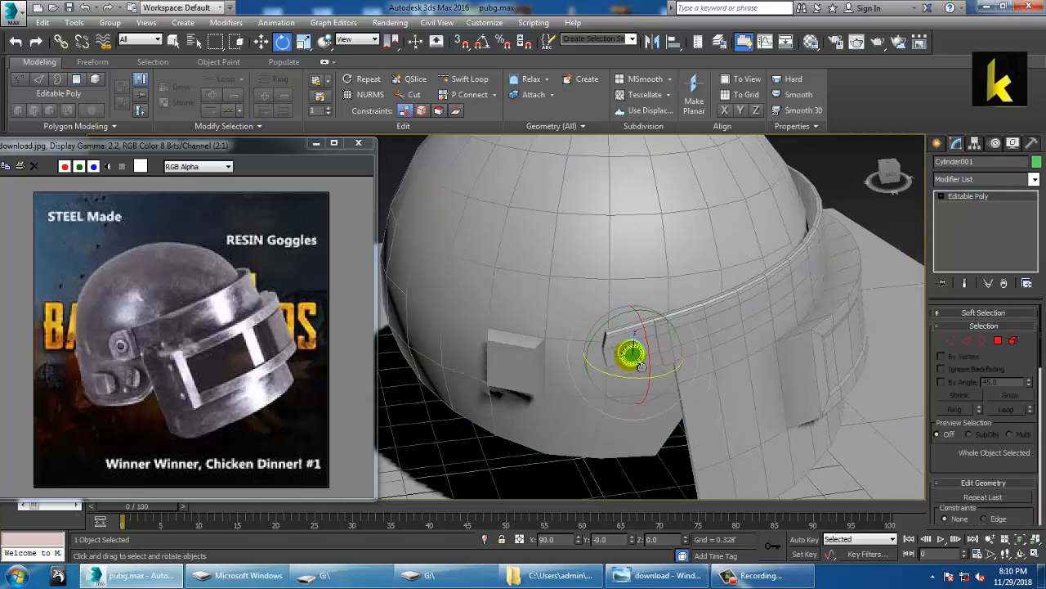
key("r")
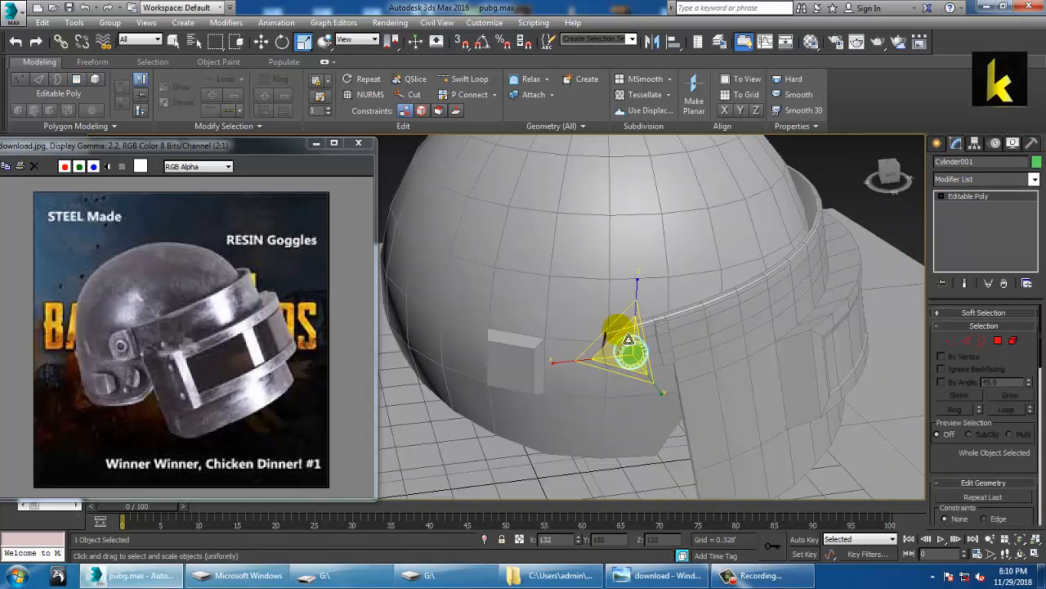
middle_click_drag(636, 332, 673, 379)
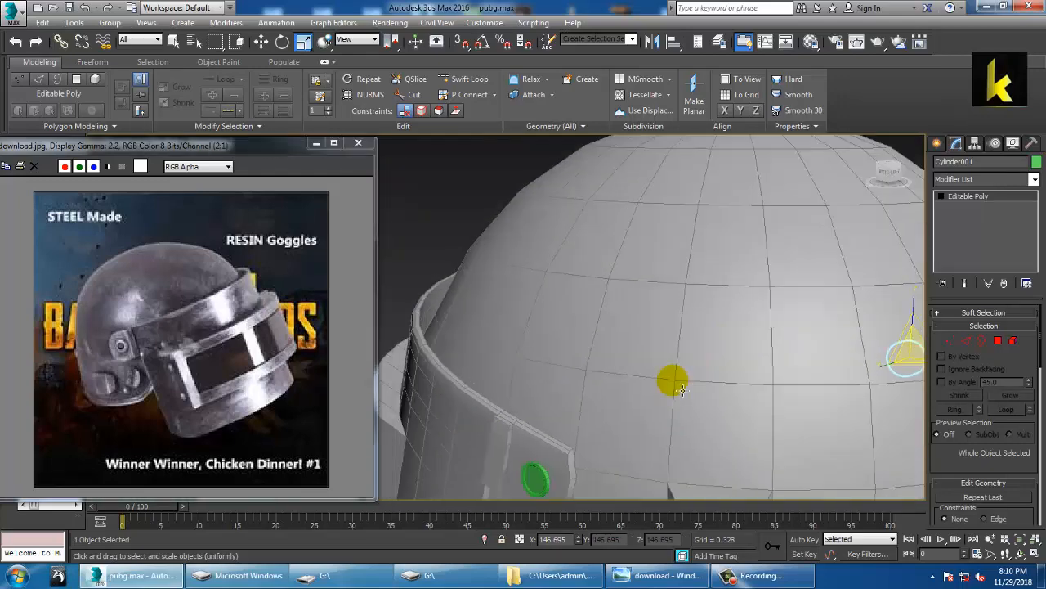
Step: In the front wireframe view, scale up the second hinge cylinder to roughly match the first one
key("alt+w")
middle_click_drag(797, 250, 777, 248)
key("alt+w")
scroll(637, 266, "up", 2)
middle_click_drag(405, 271, 466, 323)
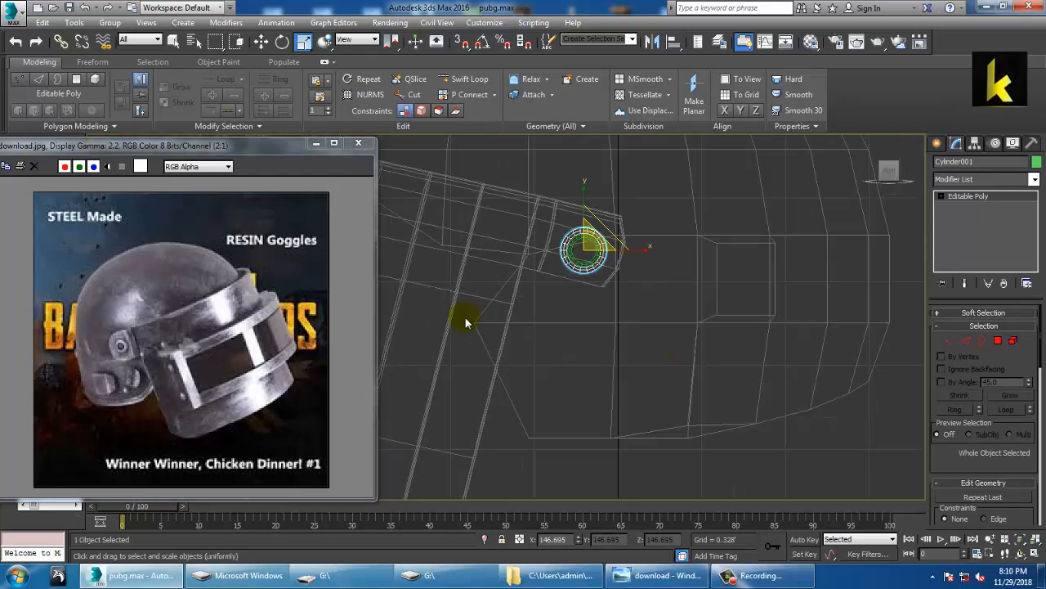
left_click(595, 270)
key("e")
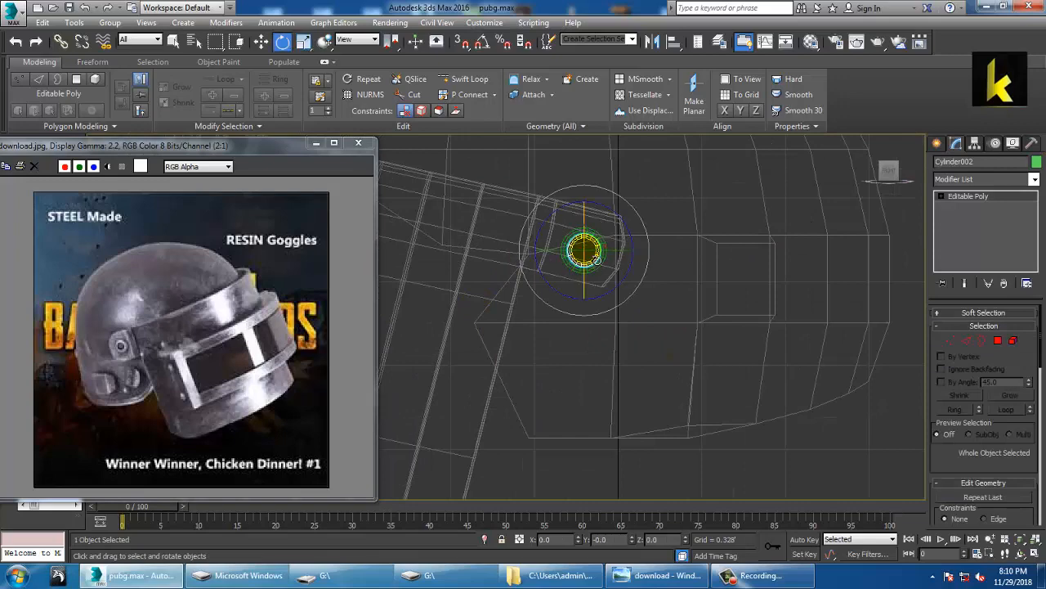
key("r")
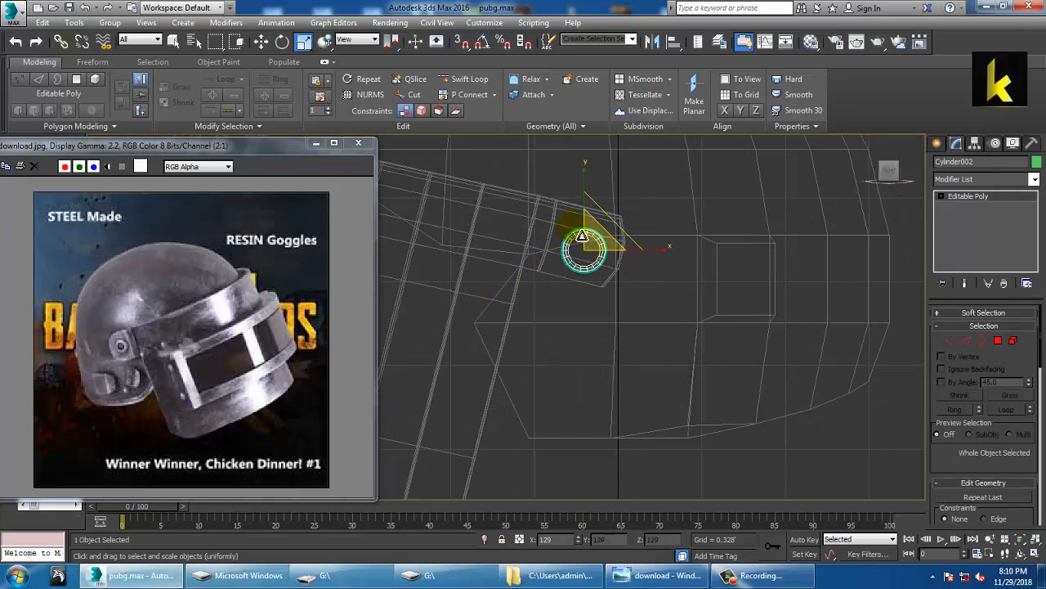
key("w")
Step: Return to the perspective view and examine the helmet's side, lower rim and hinge from several angles
key("alt+w")
left_click(727, 374)
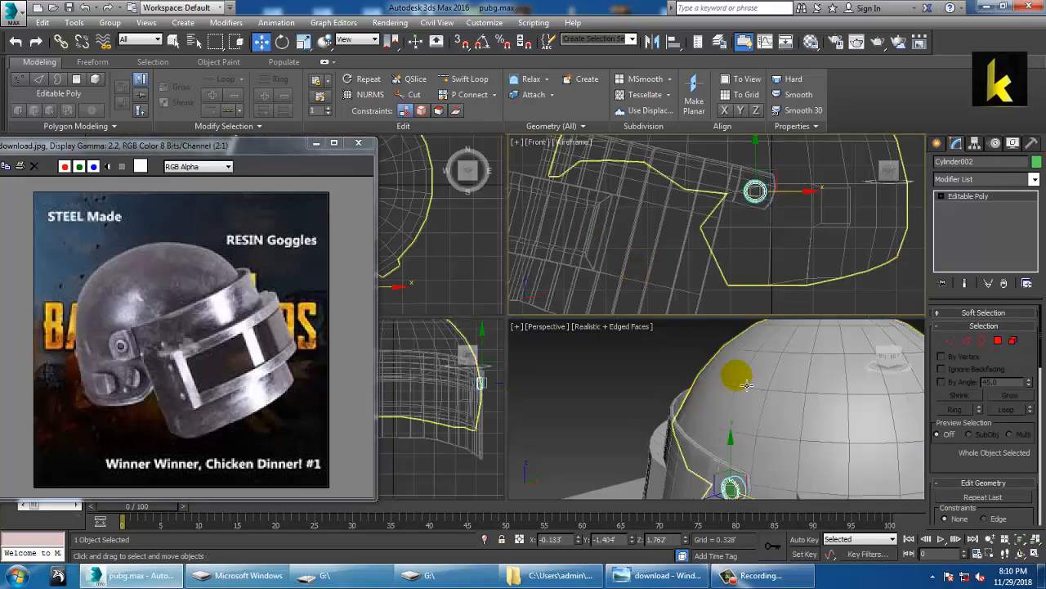
key("alt+w")
scroll(671, 347, "down", 8)
middle_click_drag(629, 350, 718, 357, "alt")
scroll(718, 357, "up", 6)
middle_click_drag(572, 385, 678, 370, "alt")
scroll(695, 367, "up", 4)
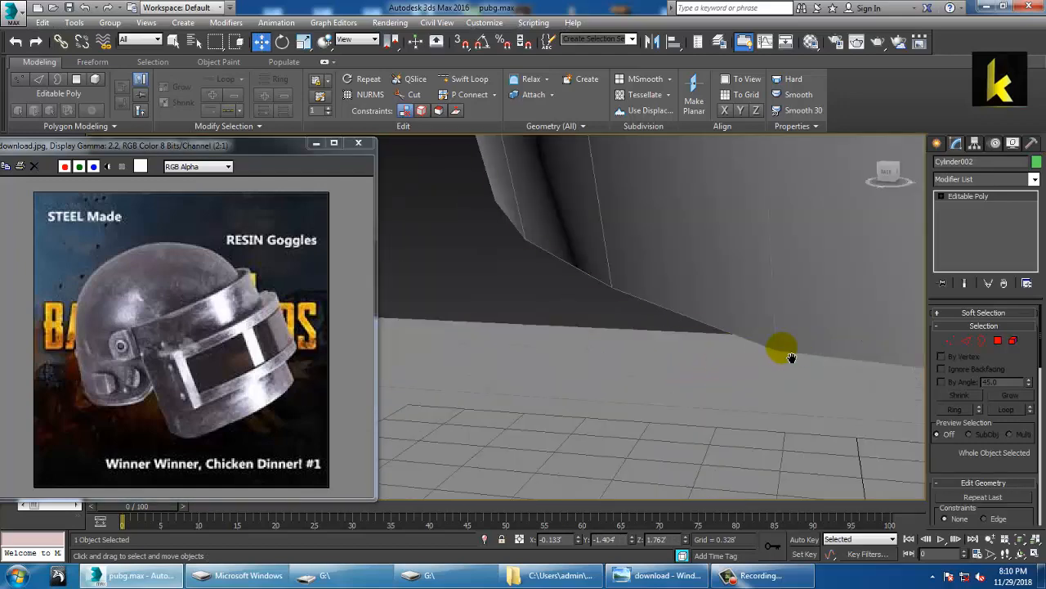
scroll(607, 378, "down", 3)
middle_click_drag(788, 353, 695, 245, "alt")
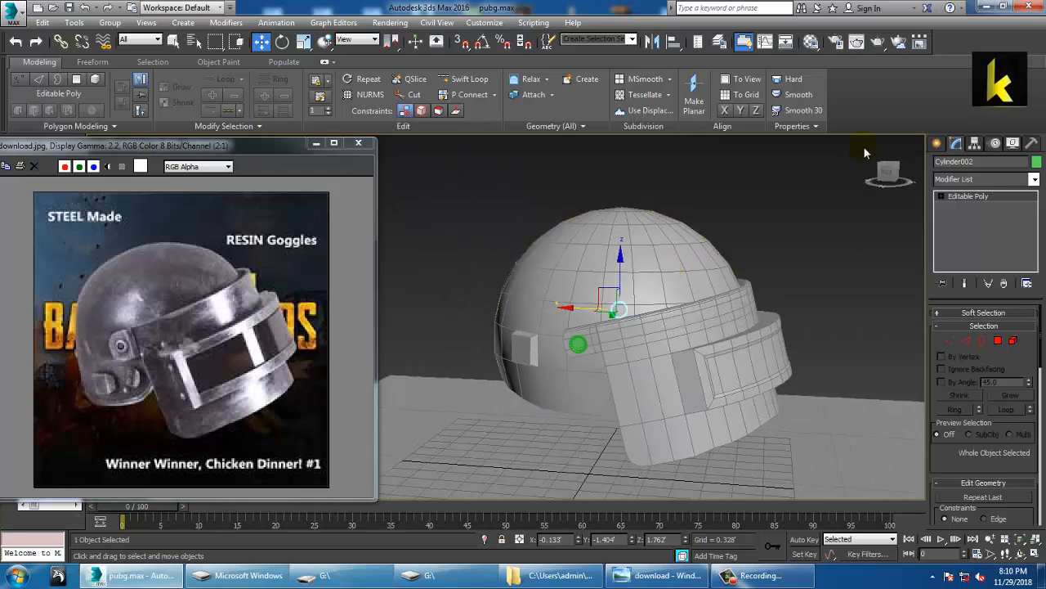
Step: Create a sphere with a radius of about 0.035' on the visor's face beside the goggle window as a rivet
left_click(938, 144)
left_click(969, 244)
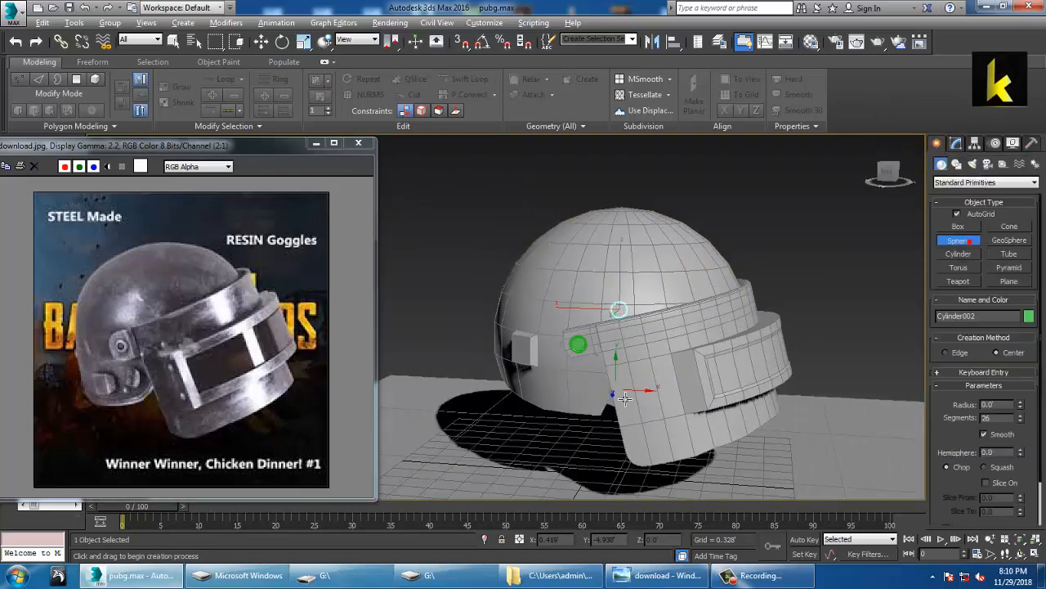
middle_click_drag(636, 394, 613, 391, "alt")
scroll(615, 390, "up", 5)
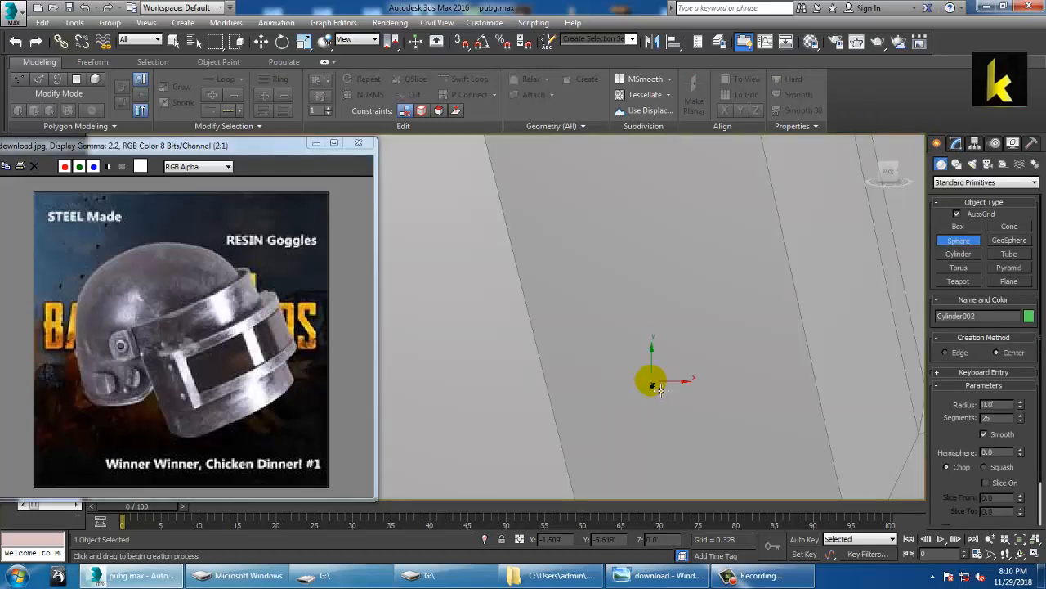
left_click_drag(617, 188, 627, 217)
scroll(626, 214, "down", 5)
middle_click_drag(643, 205, 618, 304, "alt")
scroll(610, 215, "up", 5)
middle_click_drag(655, 237, 646, 278)
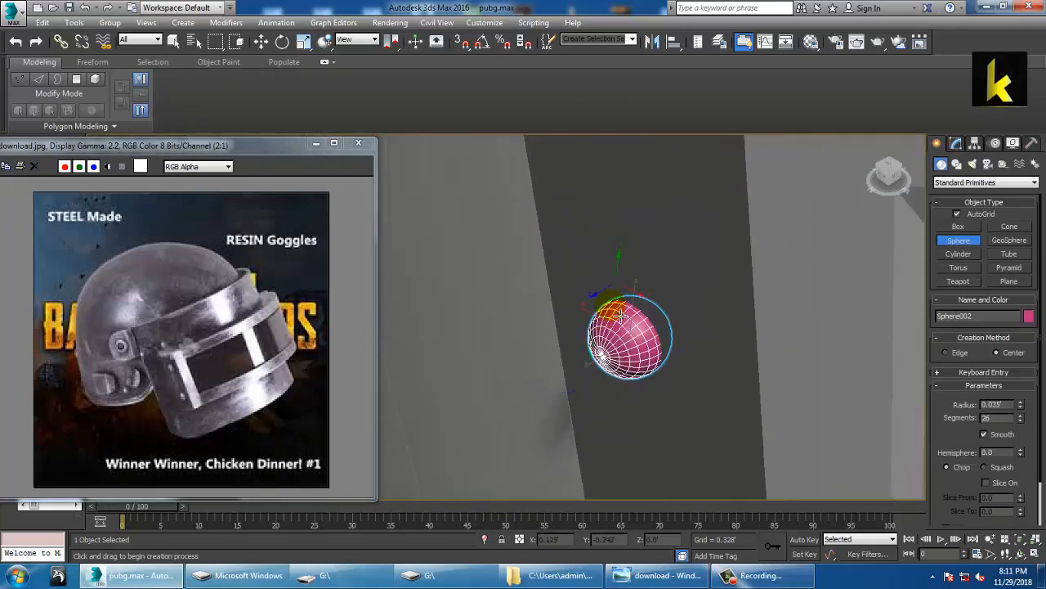
Step: Reduce the rivet sphere's segments to 10
key("w")
left_click(956, 144)
scroll(712, 369, "down", 5)
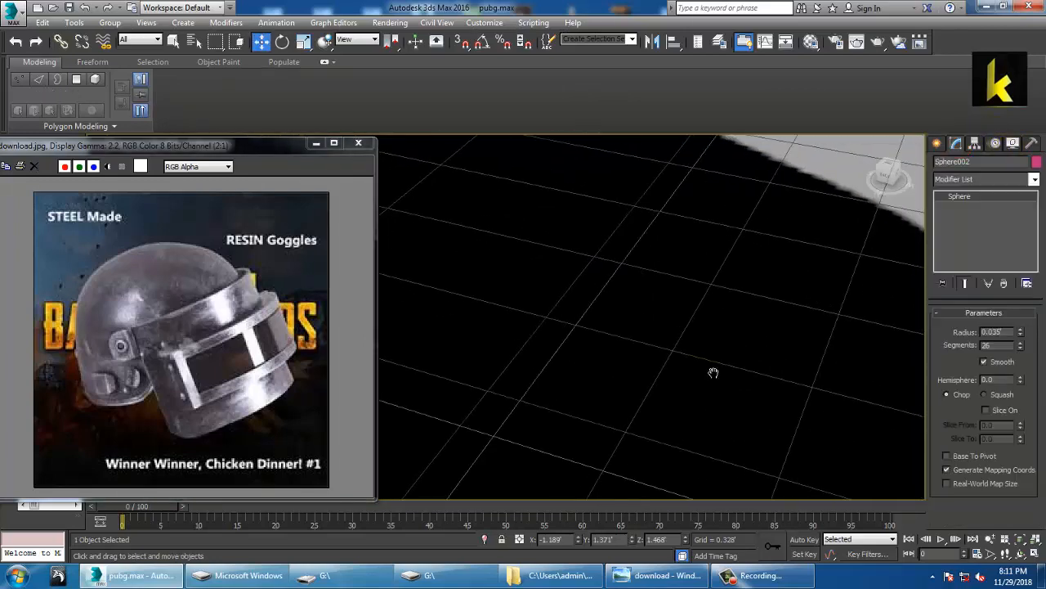
left_click_drag(1020, 349, 1040, 364)
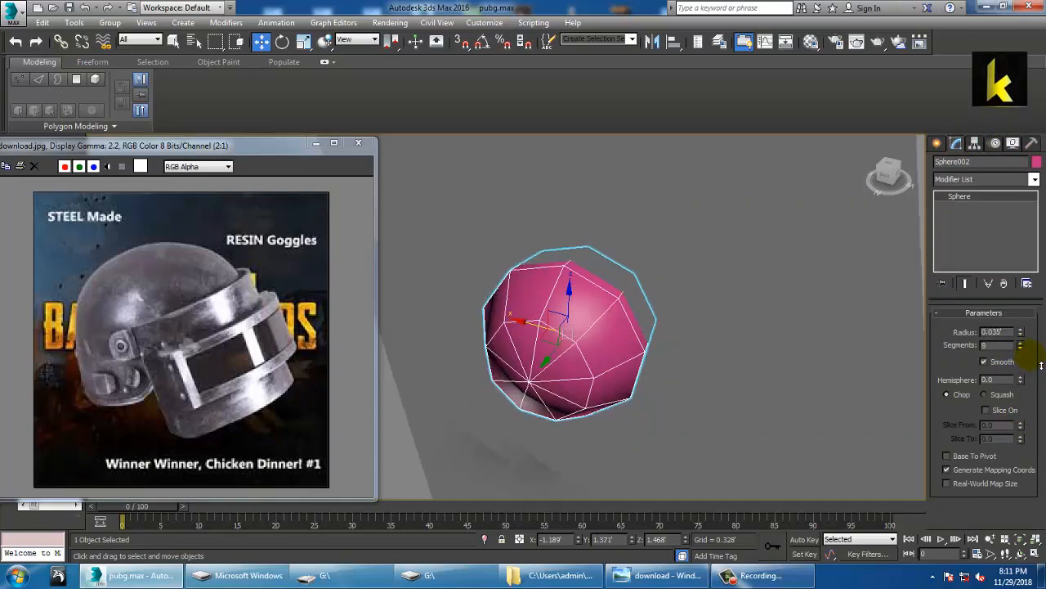
left_click(1022, 349)
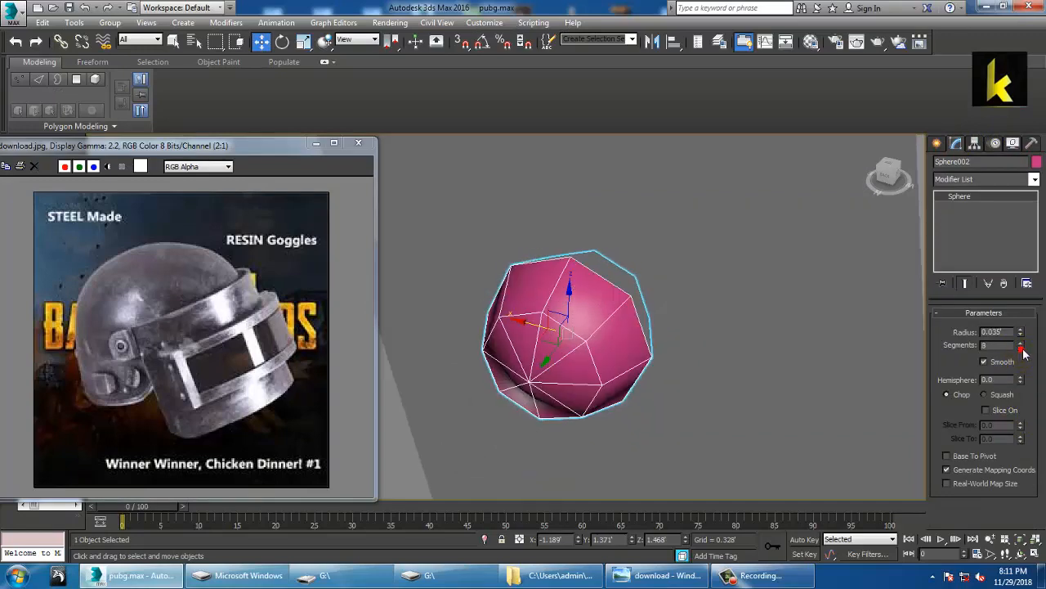
left_click(1022, 344)
left_click(1022, 344)
Step: Isolate the rivet sphere and set its segments to 15
middle_click_drag(588, 315, 521, 273, "alt")
right_click(521, 273)
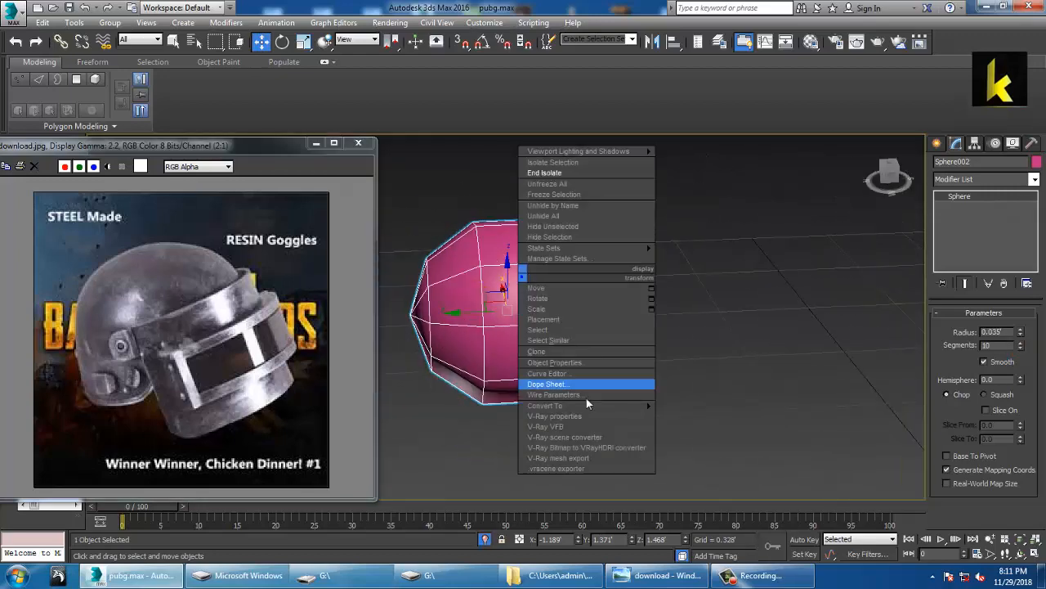
mouse_move(594, 405)
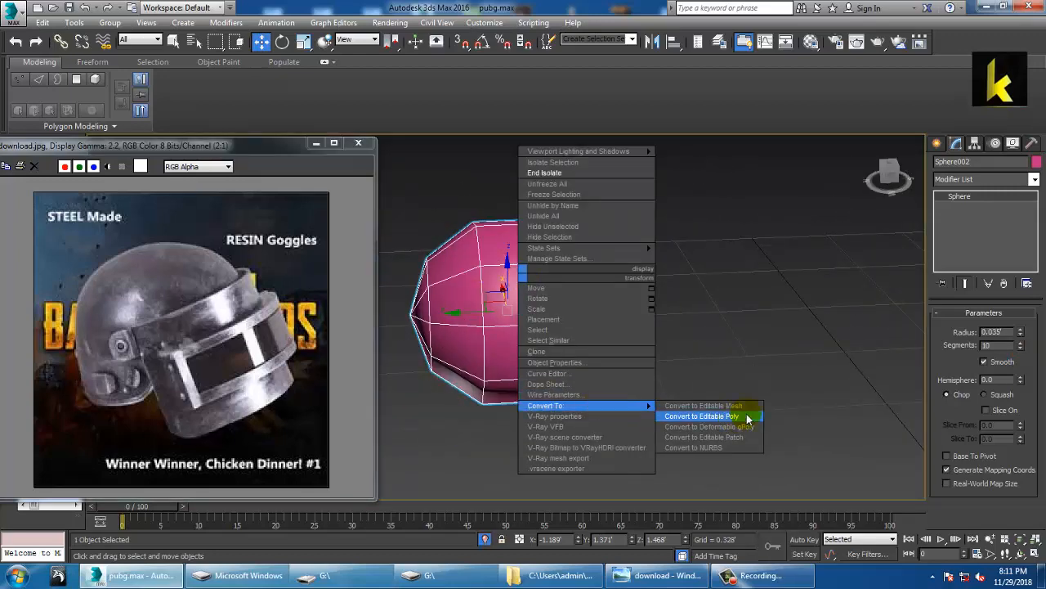
left_click(1021, 344)
left_click(1021, 343)
left_click(1021, 343)
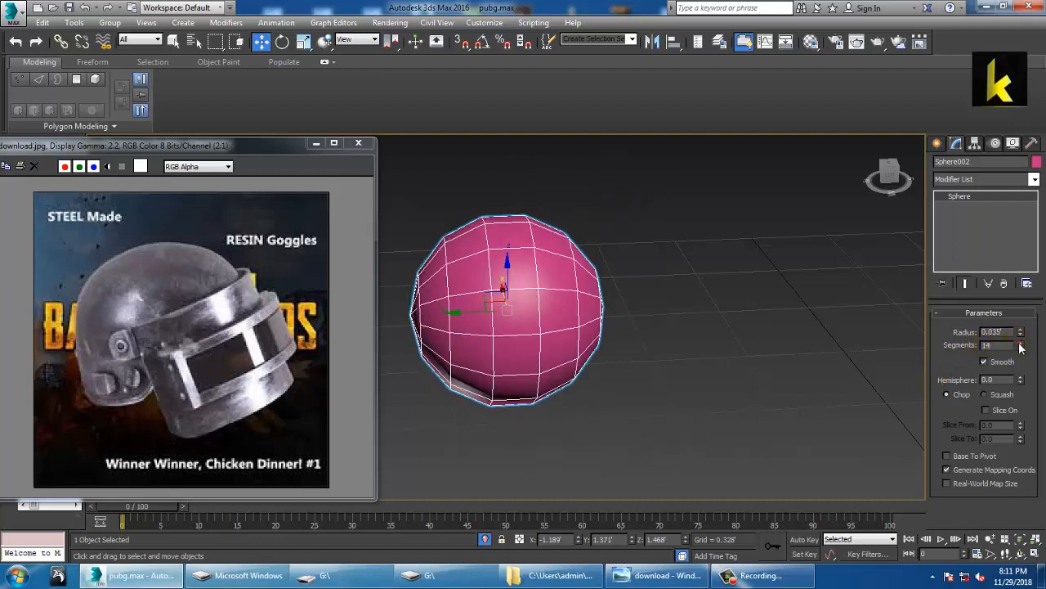
left_click(1020, 343)
left_click(1020, 343)
Step: Convert the rivet sphere to an Editable Poly and delete the half of its polygons that faces into the visor
right_click(493, 264)
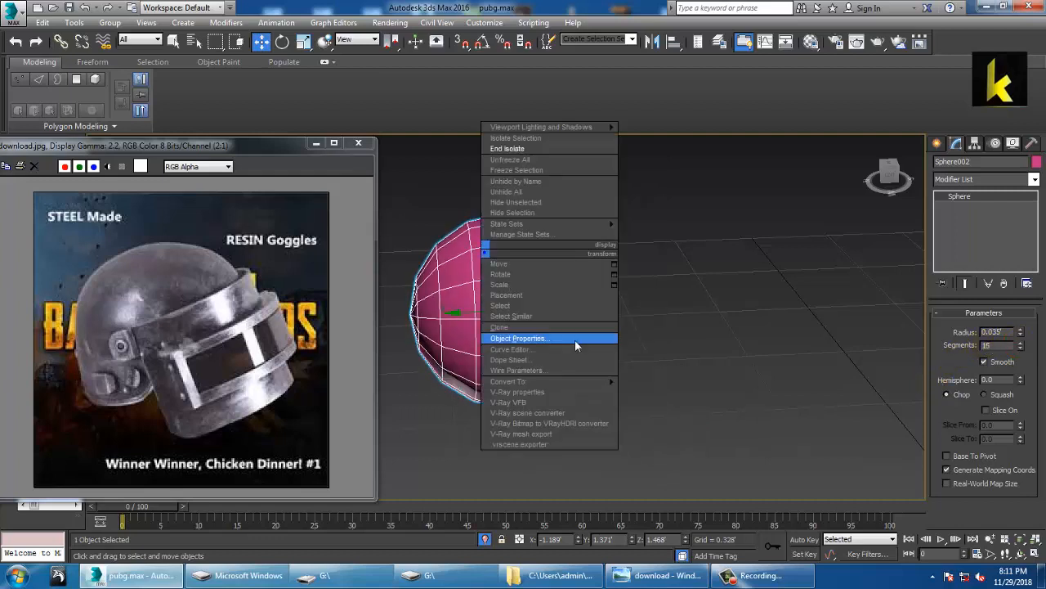
left_click(654, 389)
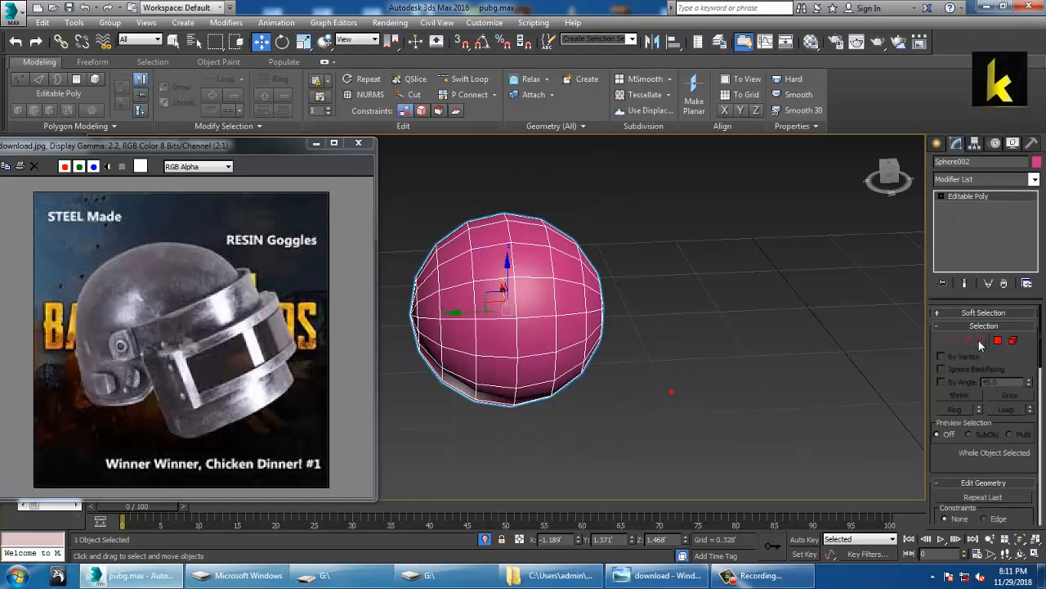
left_click(999, 341)
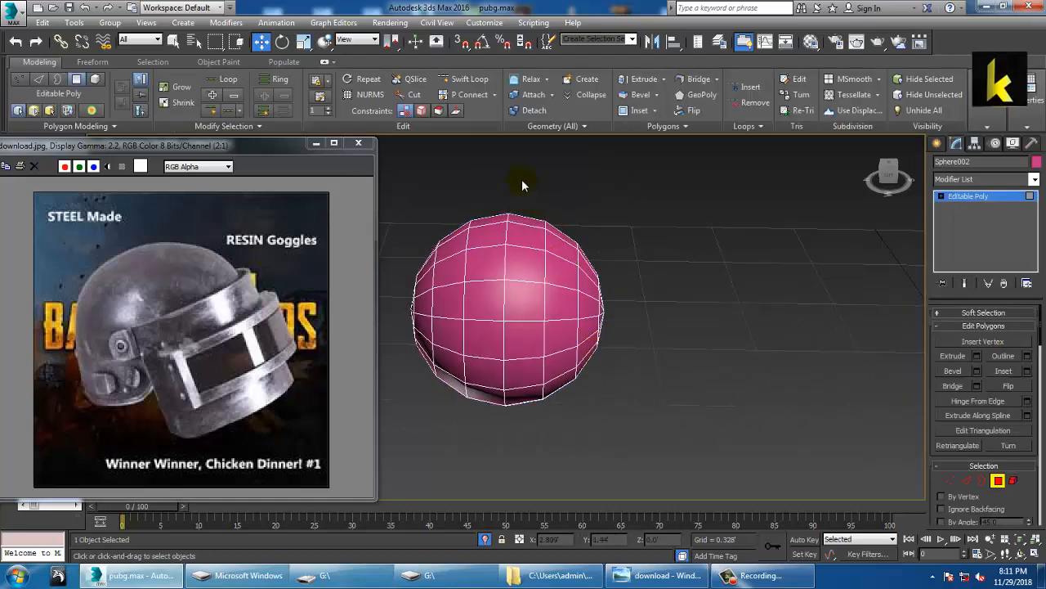
left_click_drag(510, 200, 621, 417)
key("Delete")
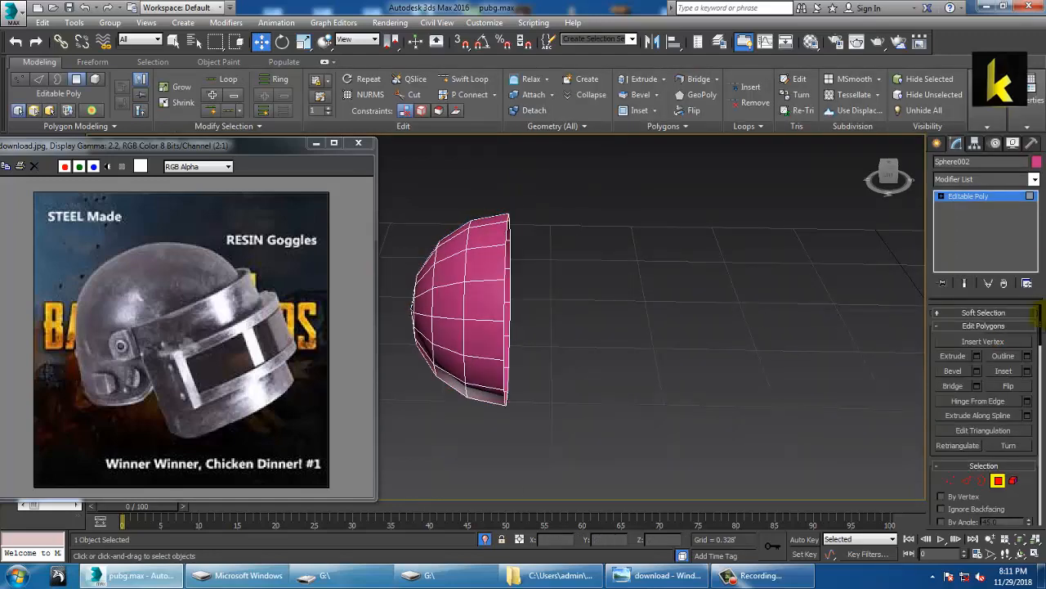
left_click(990, 196)
Step: End the isolation to bring back the helmet around the half-sphere rivet
scroll(730, 292, "down", 5)
middle_click_drag(731, 292, 631, 270, "alt")
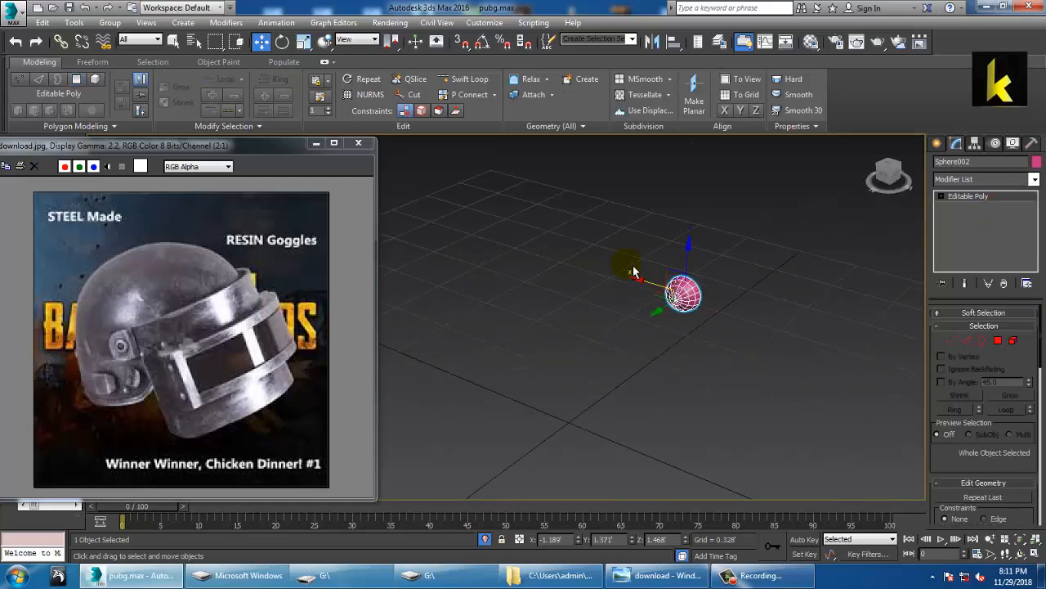
scroll(630, 270, "down", 2)
right_click(755, 260)
left_click(794, 159)
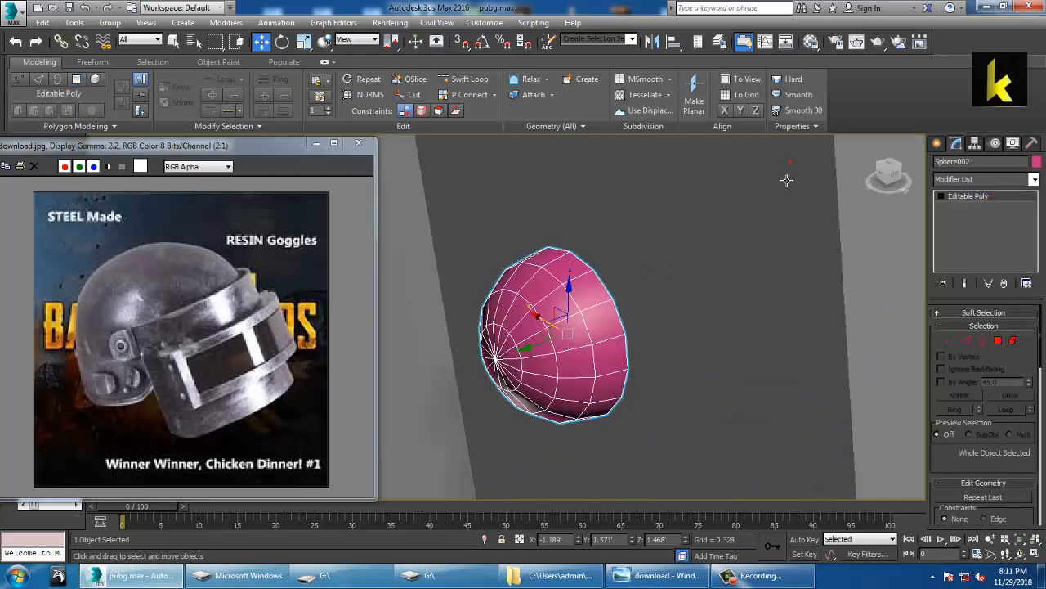
scroll(634, 288, "down", 3)
middle_click_drag(635, 288, 616, 331, "alt")
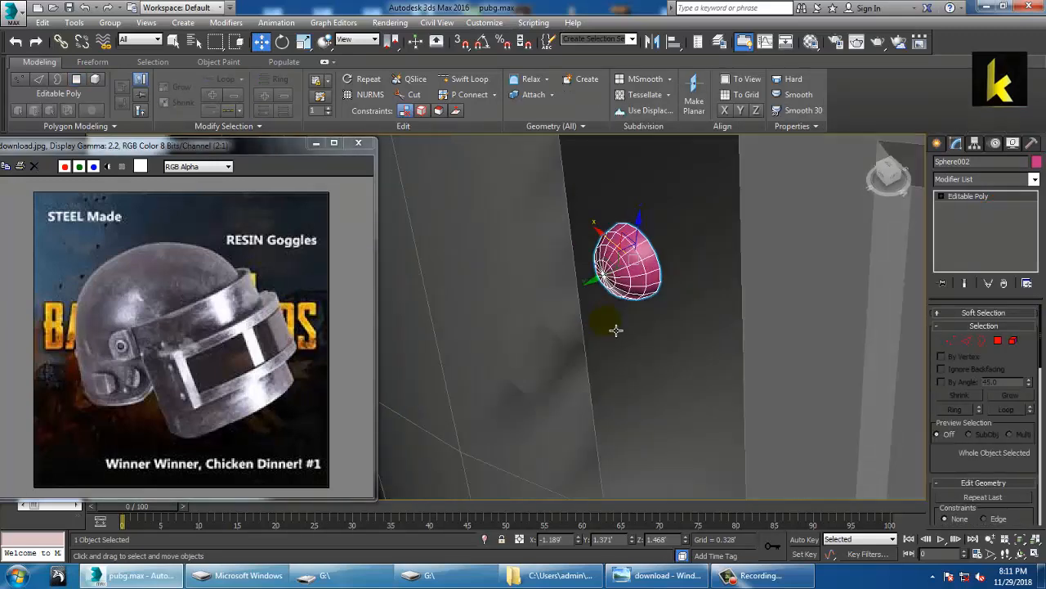
Step: Move the half-sphere rivet about 0.01' along Y so that it sits on the visor beside the goggle window
left_click_drag(624, 285, 640, 281)
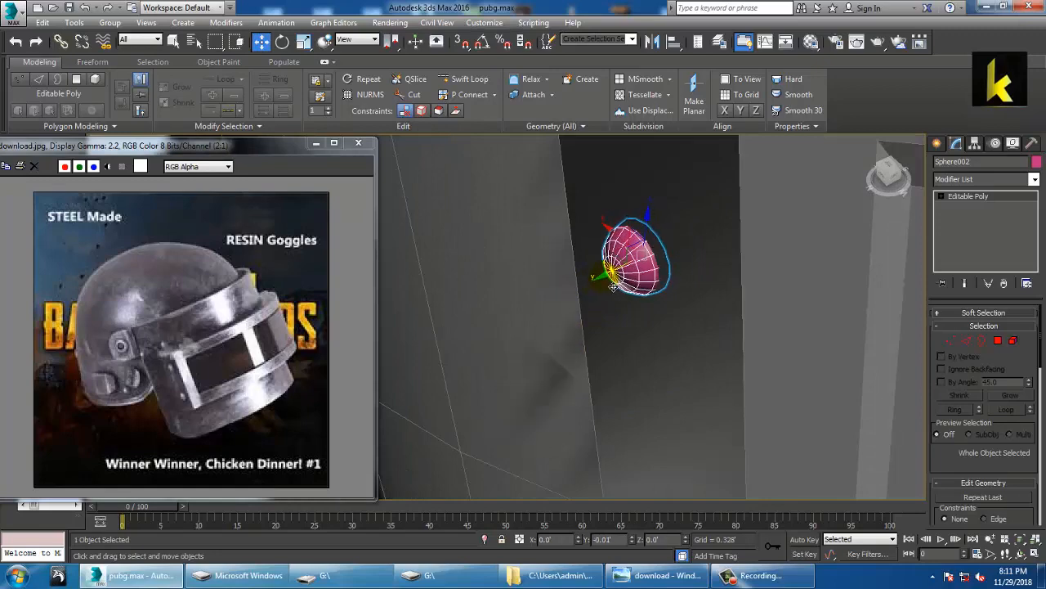
scroll(662, 291, "down", 5)
middle_click_drag(662, 291, 711, 269, "alt")
key("alt+w")
middle_click_drag(822, 201, 773, 185)
key("alt+w")
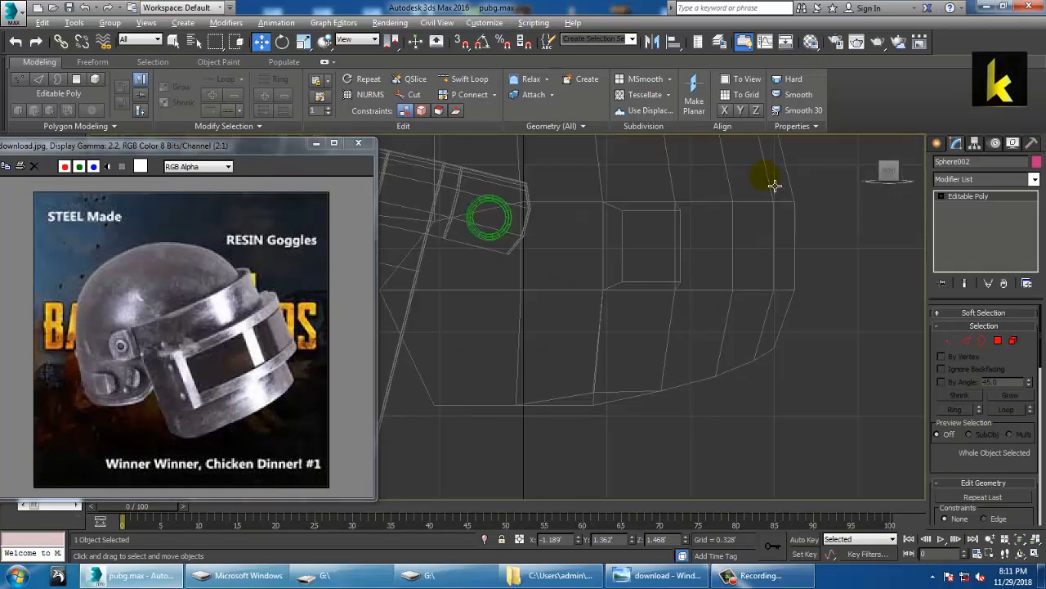
scroll(633, 258, "down", 4)
scroll(513, 254, "up", 2)
middle_click_drag(465, 248, 741, 281)
key("alt+w")
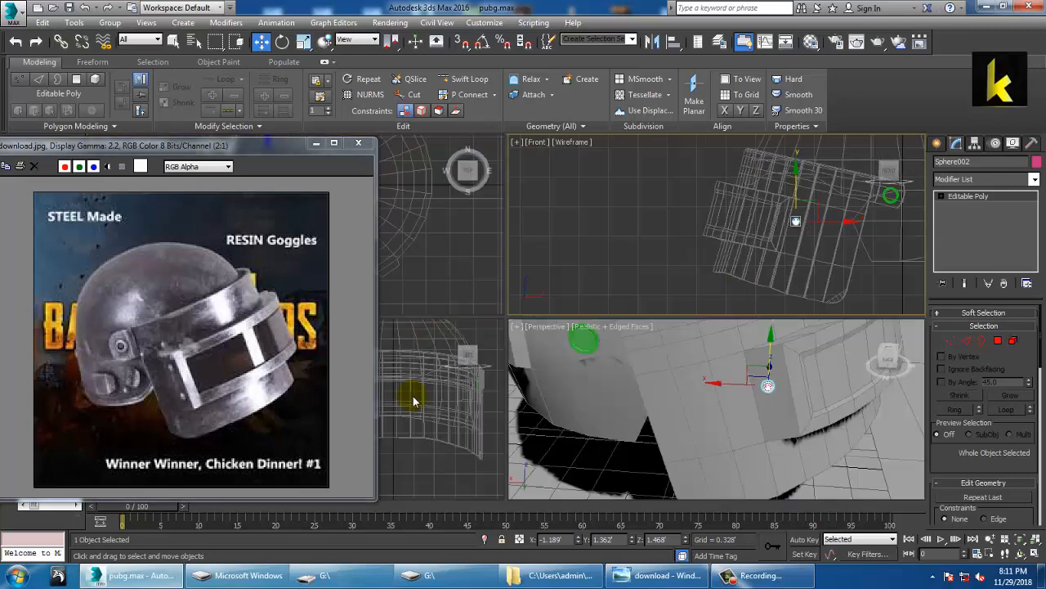
middle_click_drag(743, 387, 709, 339)
key("alt+w")
Step: Try the Local and World reference coordinate systems, and settle on Screen for moving the rivet
left_click(360, 39)
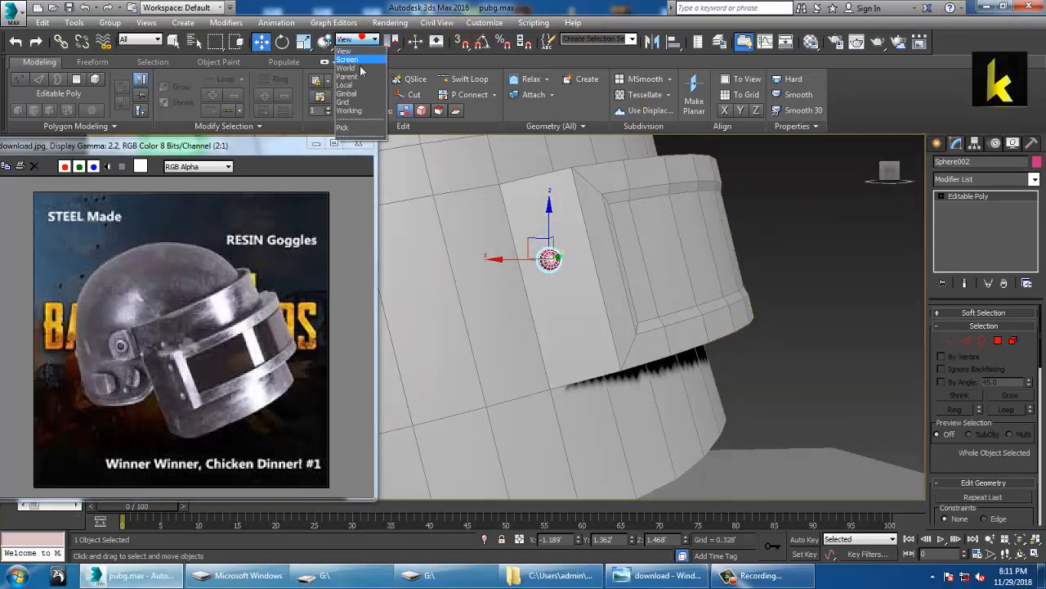
left_click(345, 85)
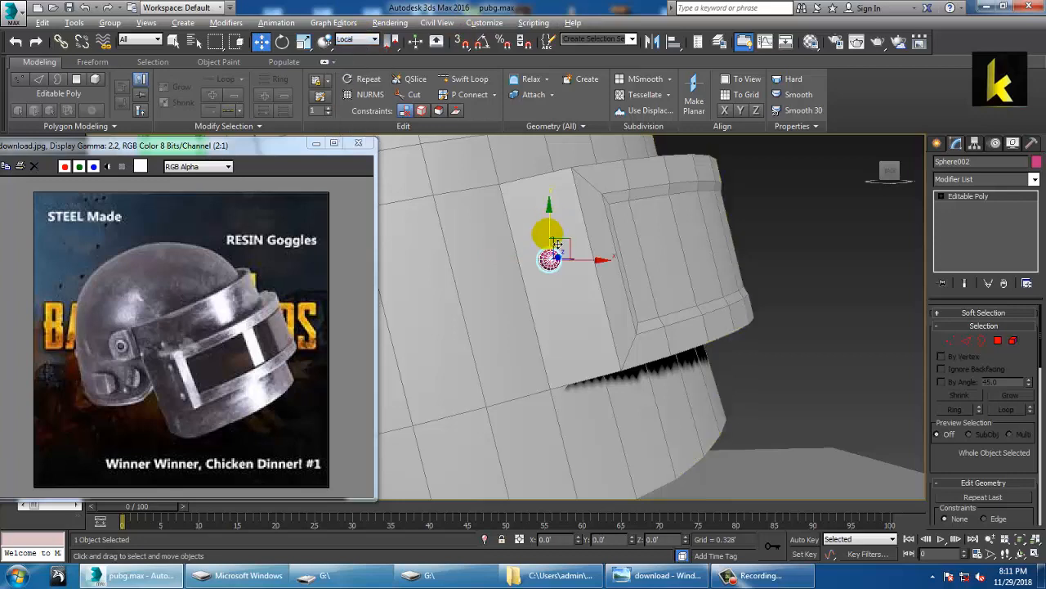
scroll(545, 233, "up", 1)
left_click(366, 41)
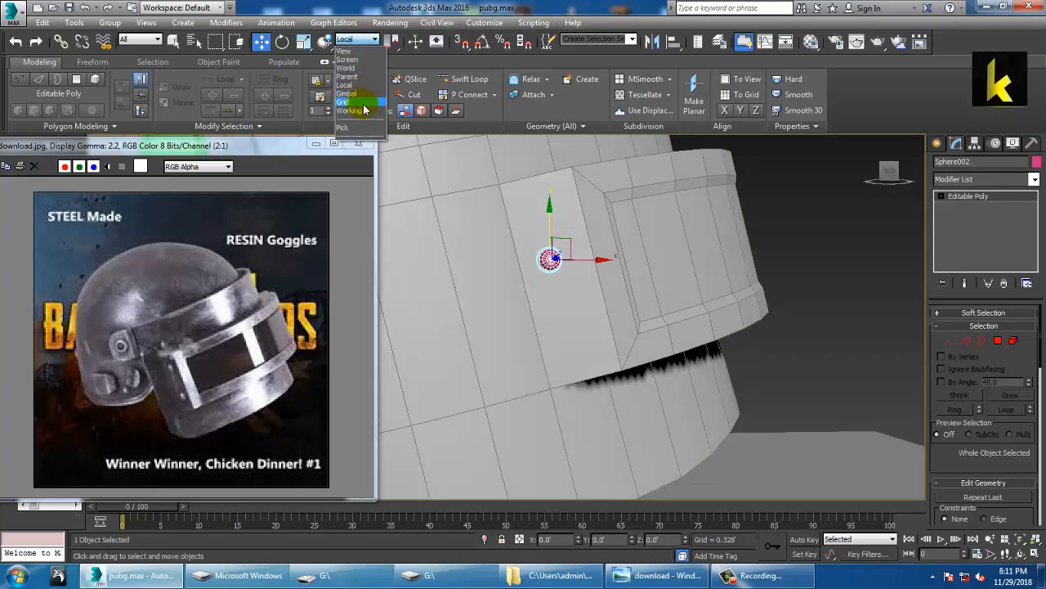
left_click(346, 68)
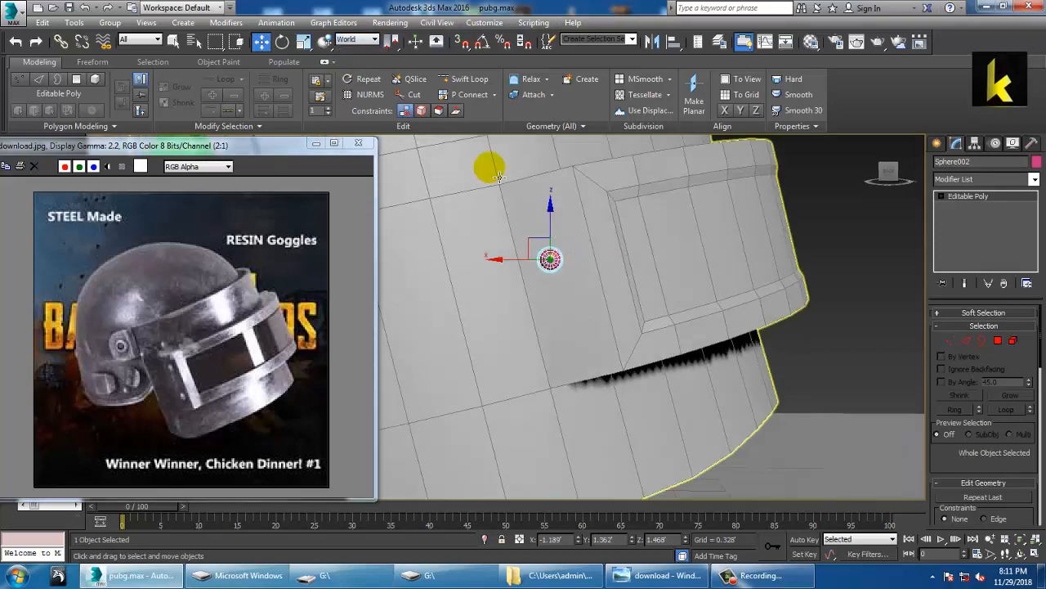
left_click(360, 41)
left_click(347, 60)
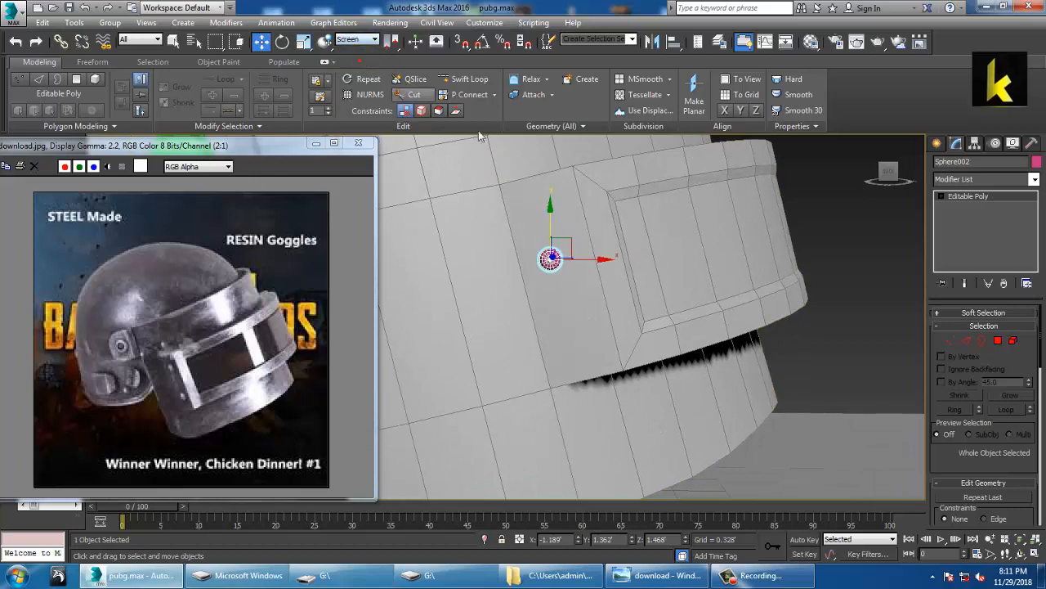
Step: Copy the rivet below the first one, shift the copy toward the goggle frame and seat it on the visor surface
mouse_move(560, 226)
left_mouse_down()
mouse_move(561, 131)
mouse_move(558, 301)
left_mouse_up()
left_click(521, 344)
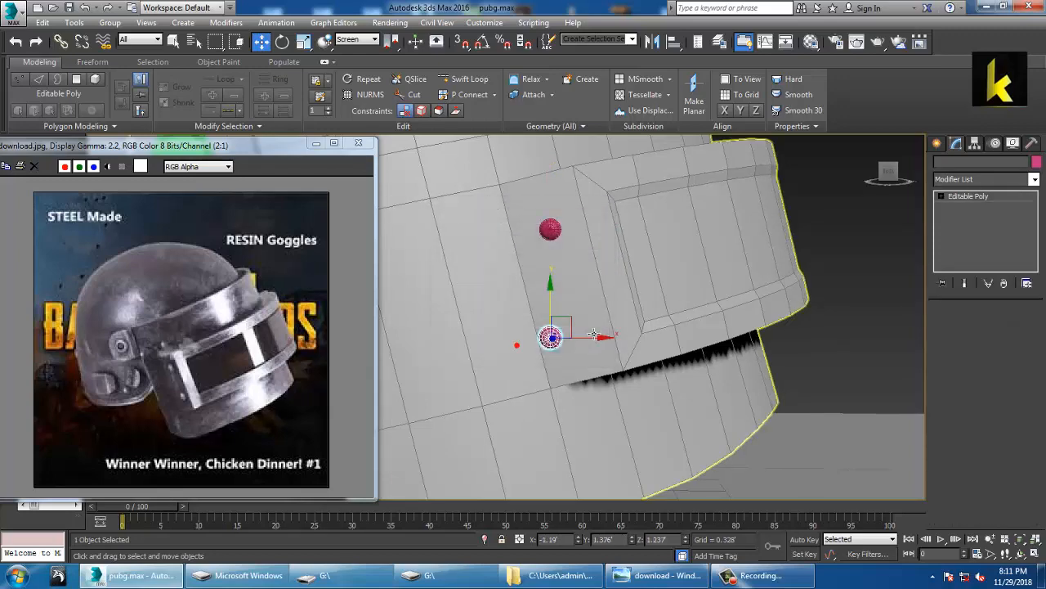
left_click_drag(584, 335, 618, 349)
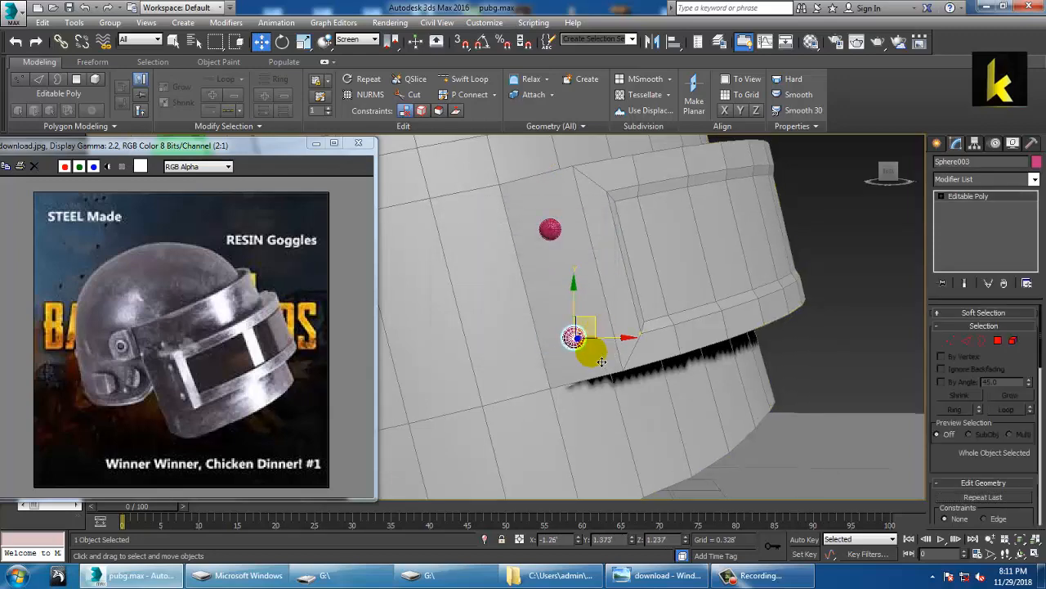
middle_click_drag(617, 349, 577, 421, "alt")
middle_click_drag(609, 349, 634, 349, "alt")
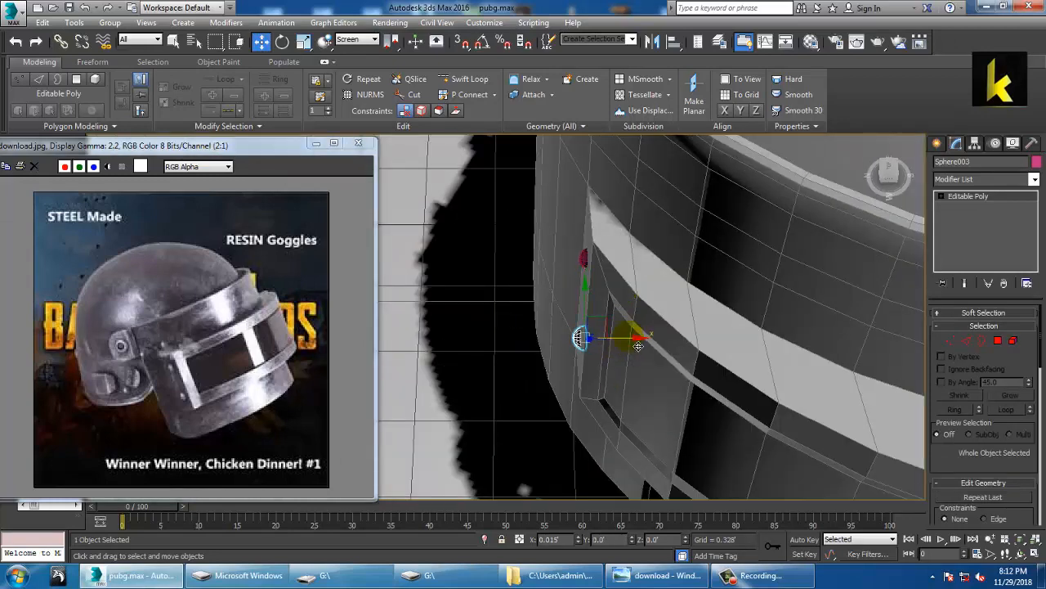
Step: Restore the View coordinate system, select both rivets and mirror them as a copy across the Y axis
left_click(357, 39)
left_click(352, 51)
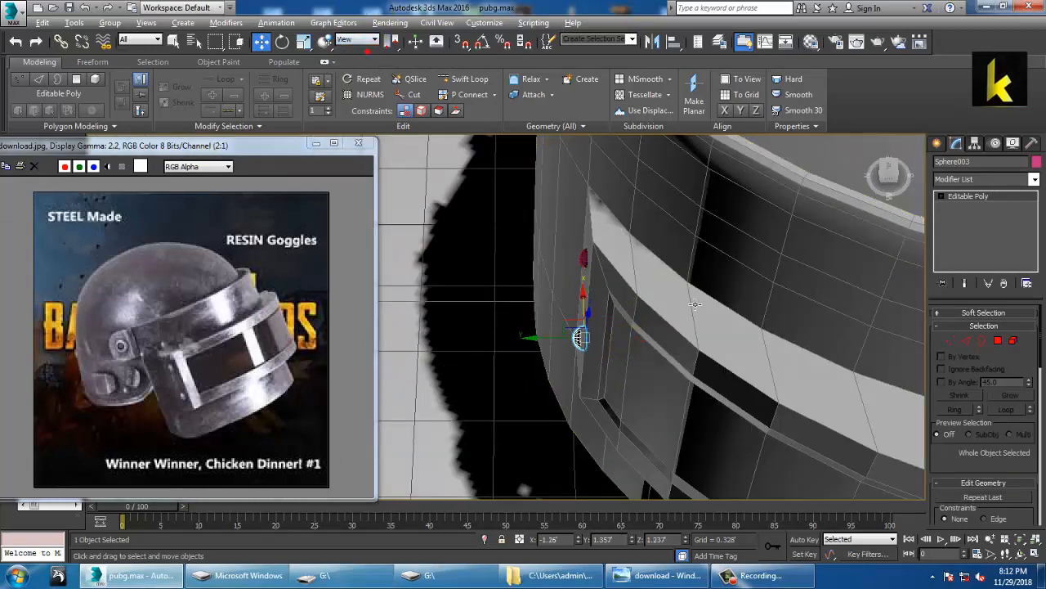
middle_click_drag(695, 304, 747, 215, "alt")
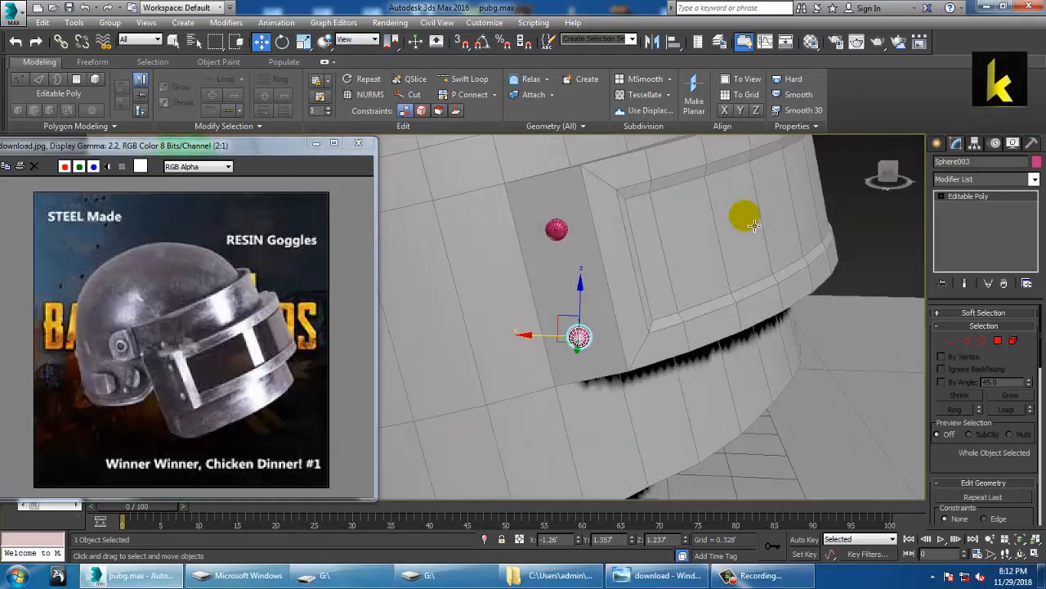
left_click(572, 236, "ctrl")
middle_click_drag(573, 236, 685, 287, "alt")
scroll(726, 274, "down", 4)
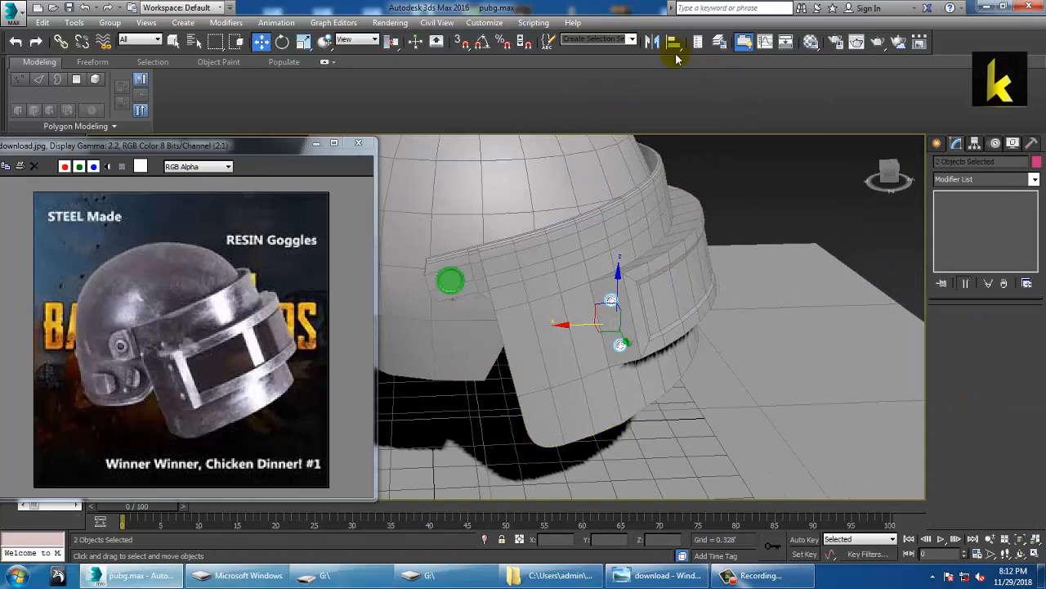
left_click(654, 41)
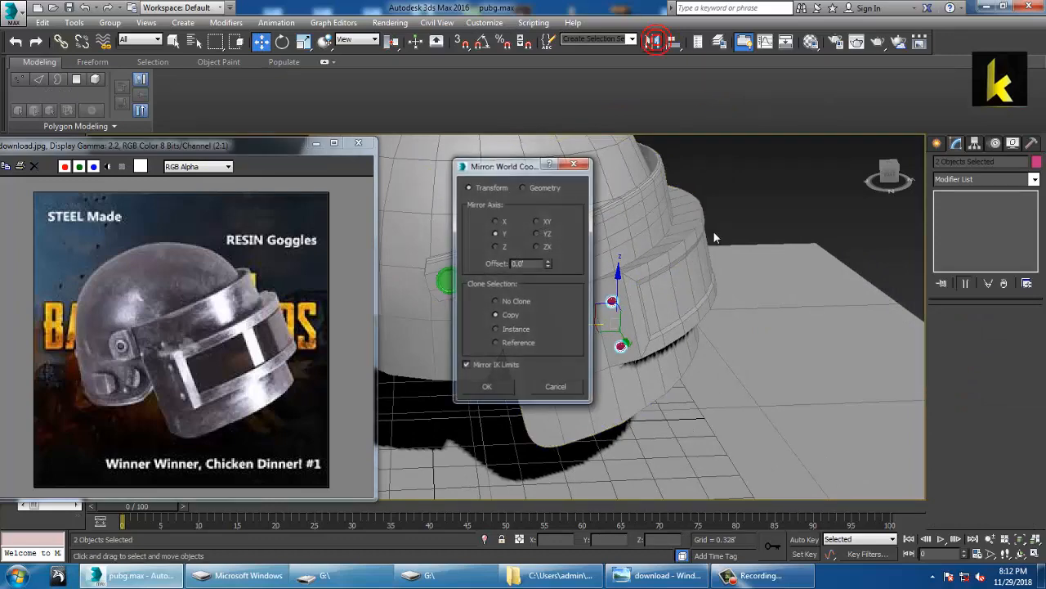
left_click(492, 388)
Step: Move the mirrored rivet pair along Y to the opposite end of the goggle window, seat it on the visor and deselect it
middle_click_drag(568, 286, 457, 327, "alt")
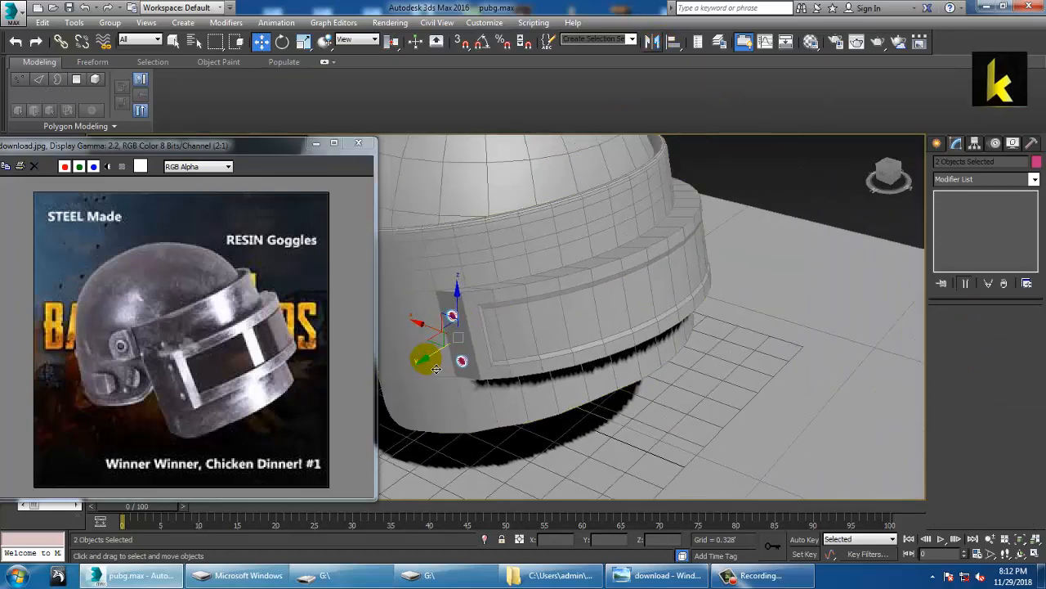
middle_click_drag(613, 313, 636, 325, "alt")
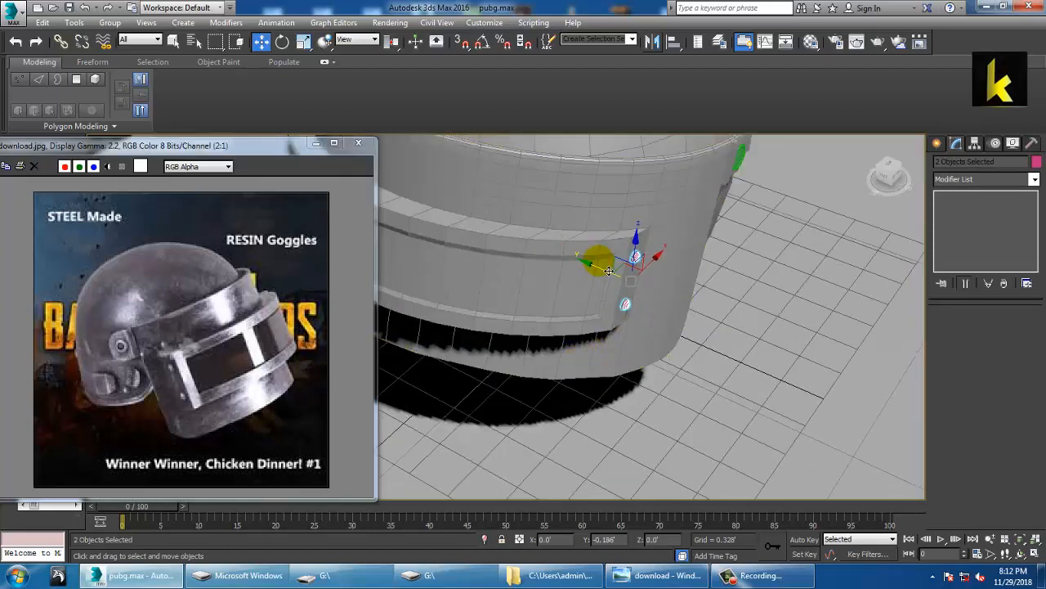
scroll(609, 271, "down", 5)
middle_click_drag(609, 271, 683, 264, "alt")
left_click(700, 204)
Step: Give all helmet parts and the ground plane the same light gray object color and clear the selection
left_click_drag(431, 175, 859, 351)
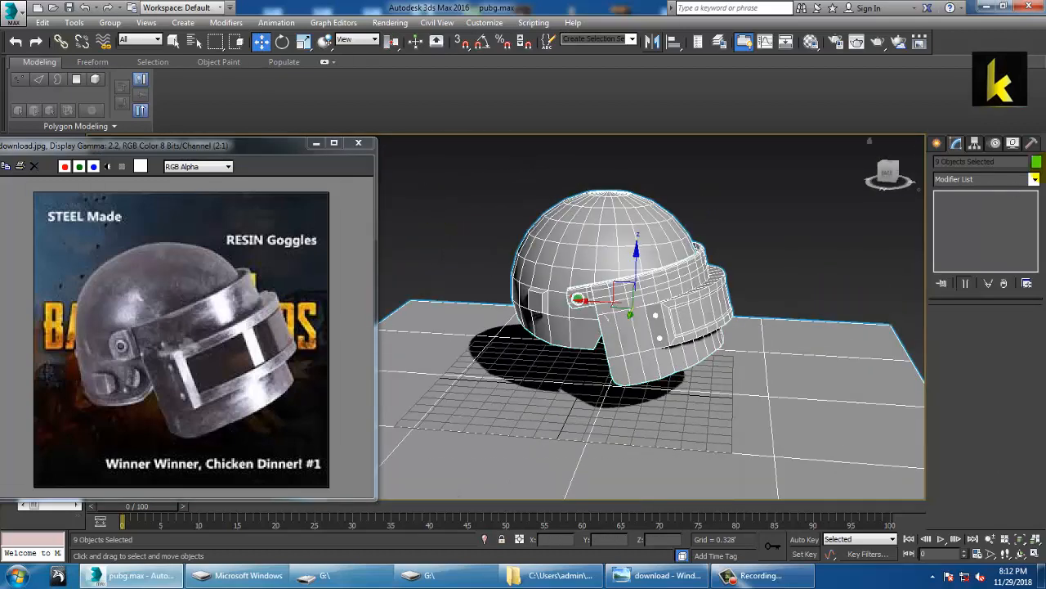
left_click(1035, 161)
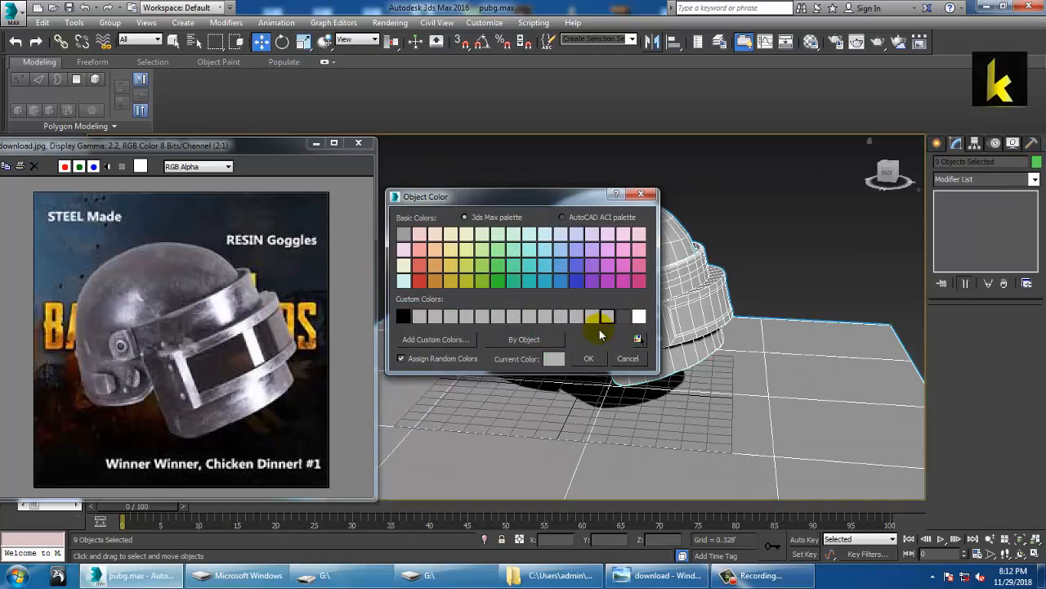
left_click(596, 358)
left_click(778, 252)
middle_click_drag(601, 382, 671, 346, "alt")
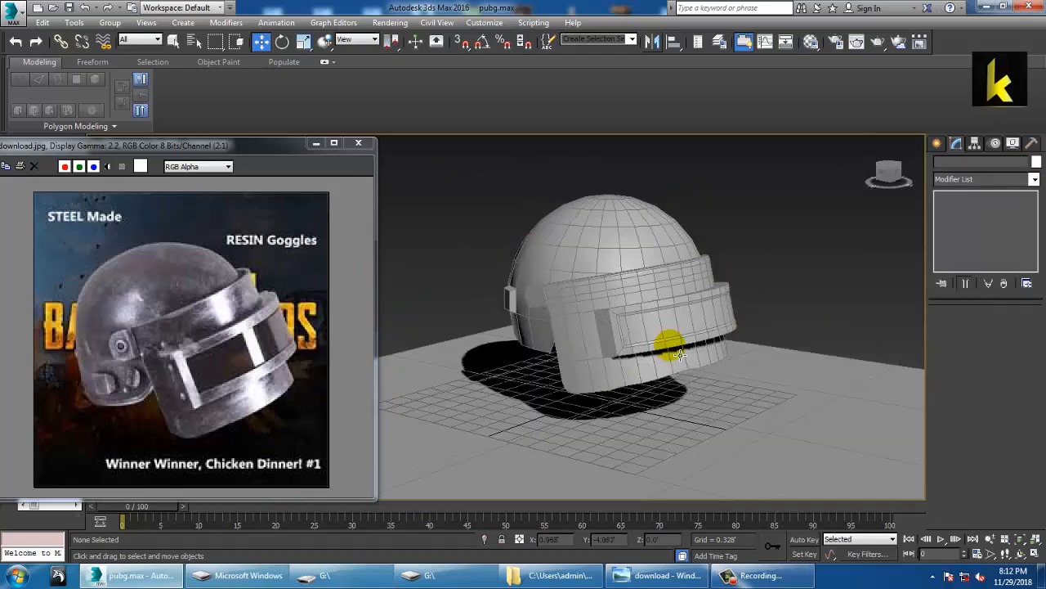
Step: Select the visor's goggle window polygons one by one, from the end beside the rivets toward the front
scroll(681, 334, "up", 4)
left_click(684, 331)
scroll(654, 304, "up", 5)
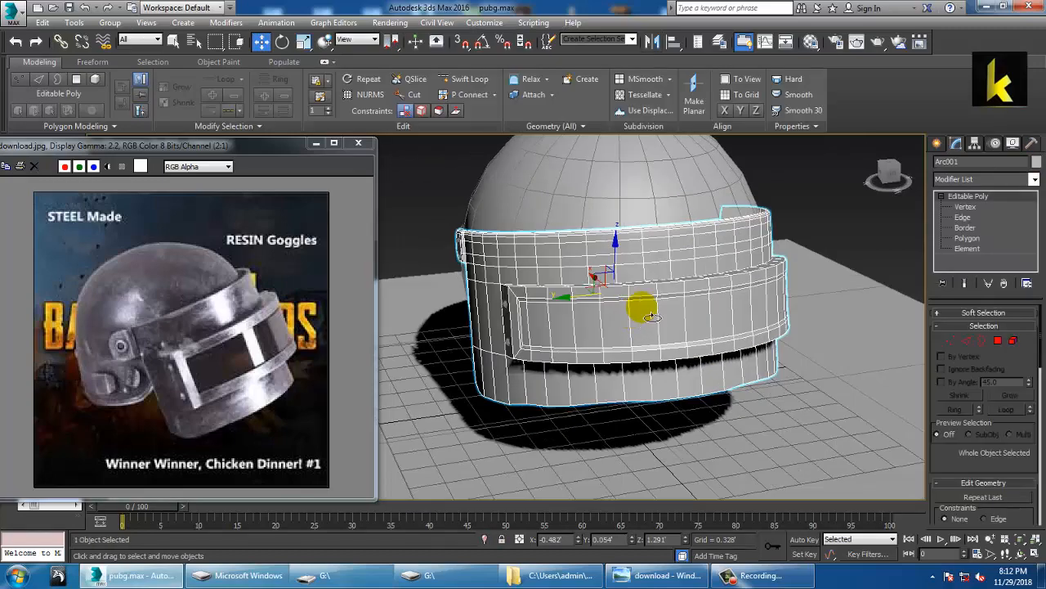
scroll(678, 309, "down", 5)
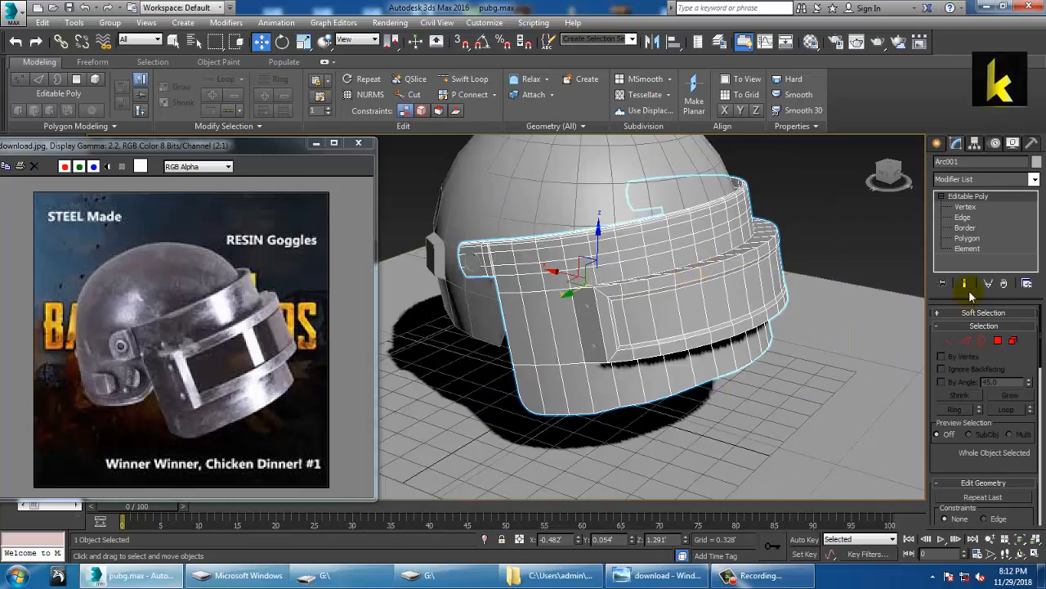
left_click(997, 340)
scroll(771, 327, "up", 5)
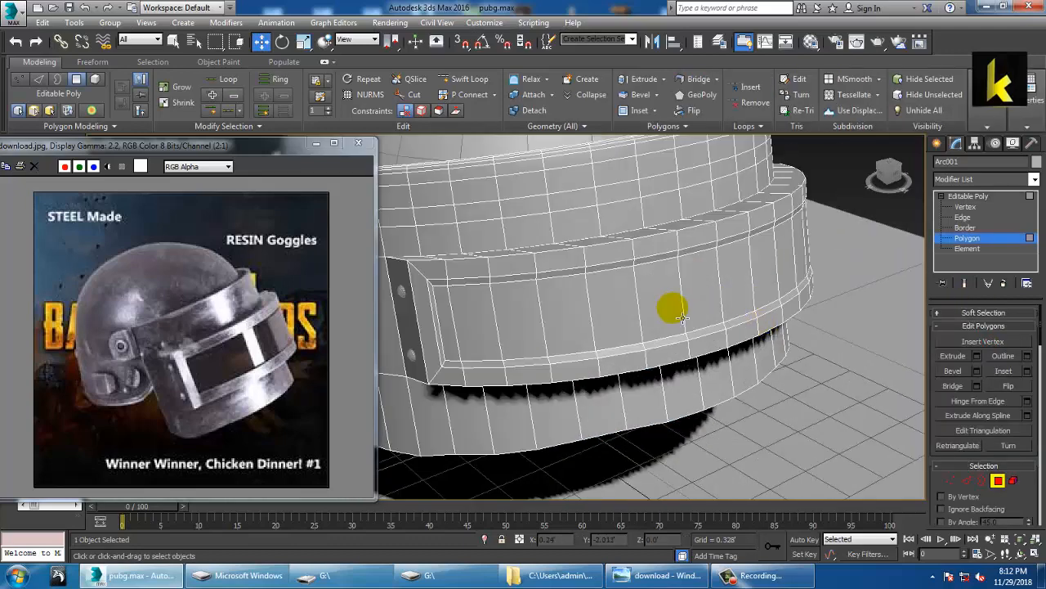
left_click(476, 315, "ctrl")
left_click(520, 312, "ctrl")
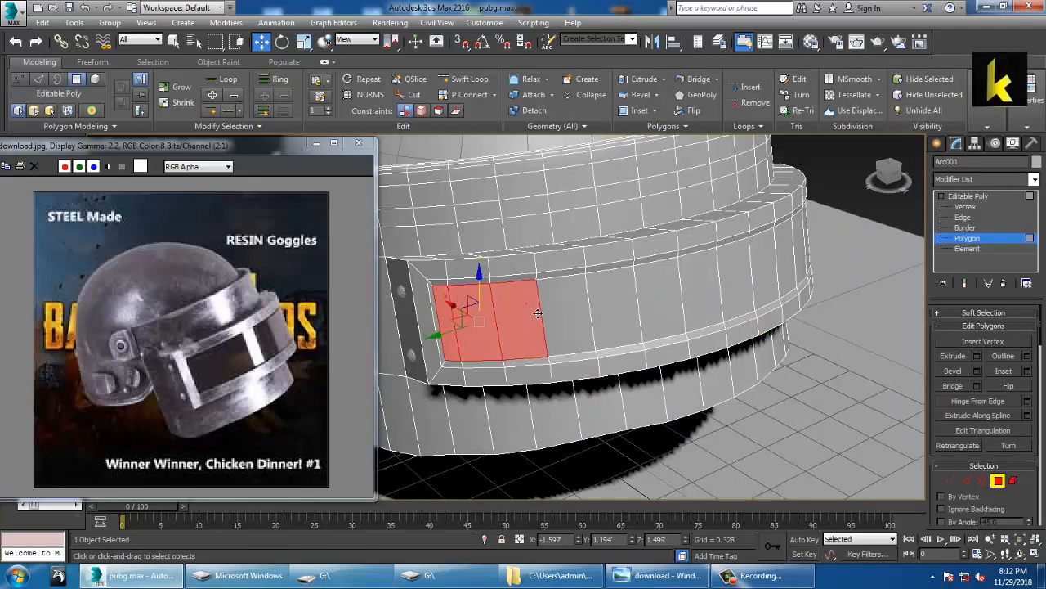
left_click(566, 312, "ctrl")
left_click(615, 312, "ctrl")
left_click(664, 311, "ctrl")
left_click(718, 305, "ctrl")
left_click(740, 292, "ctrl")
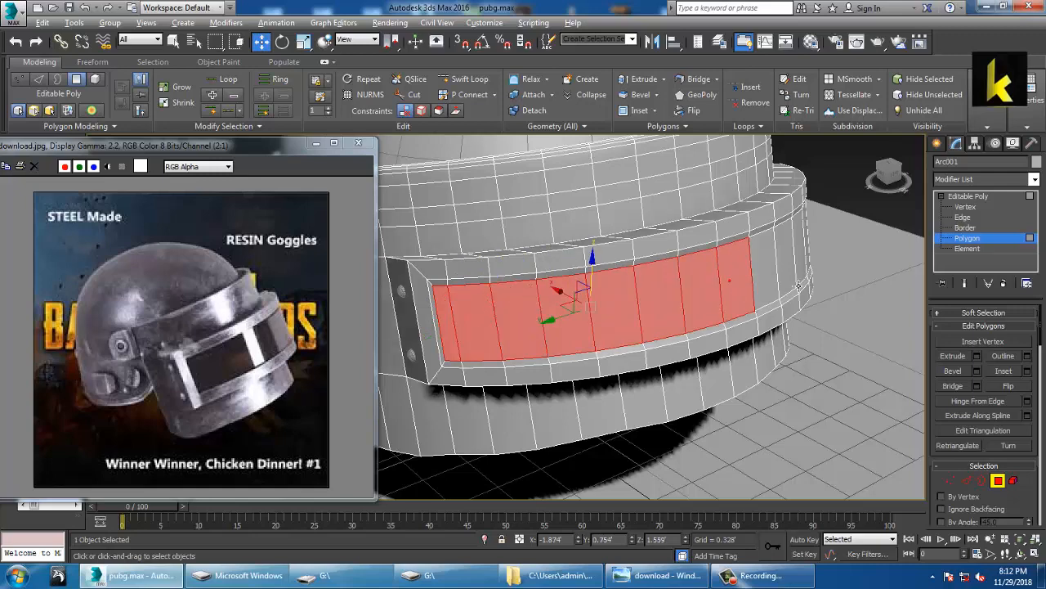
Step: Extend the polygon selection around the front to the far end of the goggle window
middle_click_drag(799, 286, 565, 303, "alt")
left_click(408, 326, "ctrl")
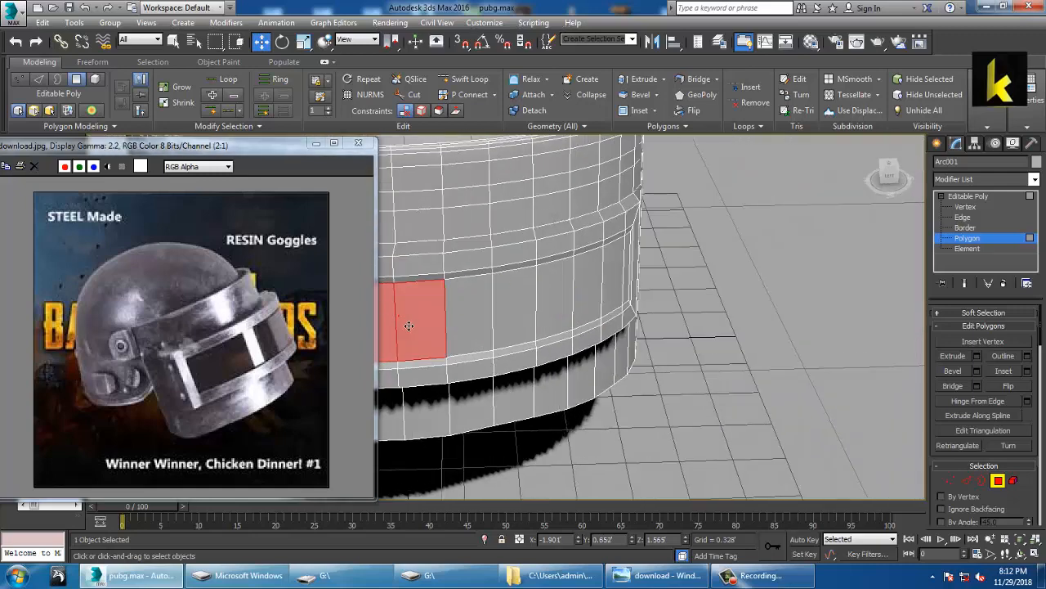
left_click(475, 318, "ctrl")
left_click(515, 314, "ctrl")
left_click(562, 306, "ctrl")
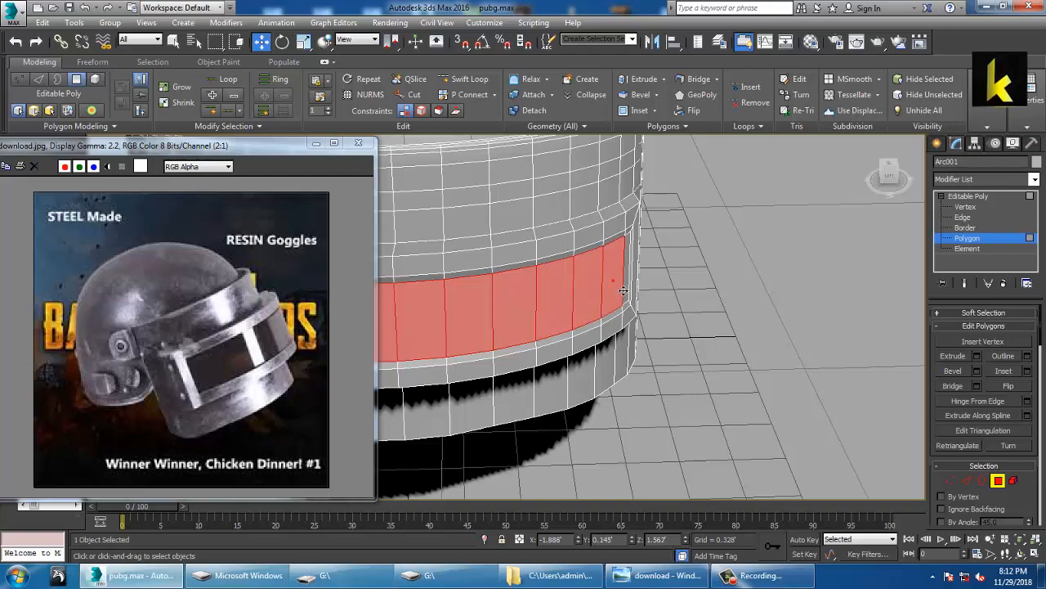
scroll(623, 290, "down", 4)
scroll(691, 321, "down", 5)
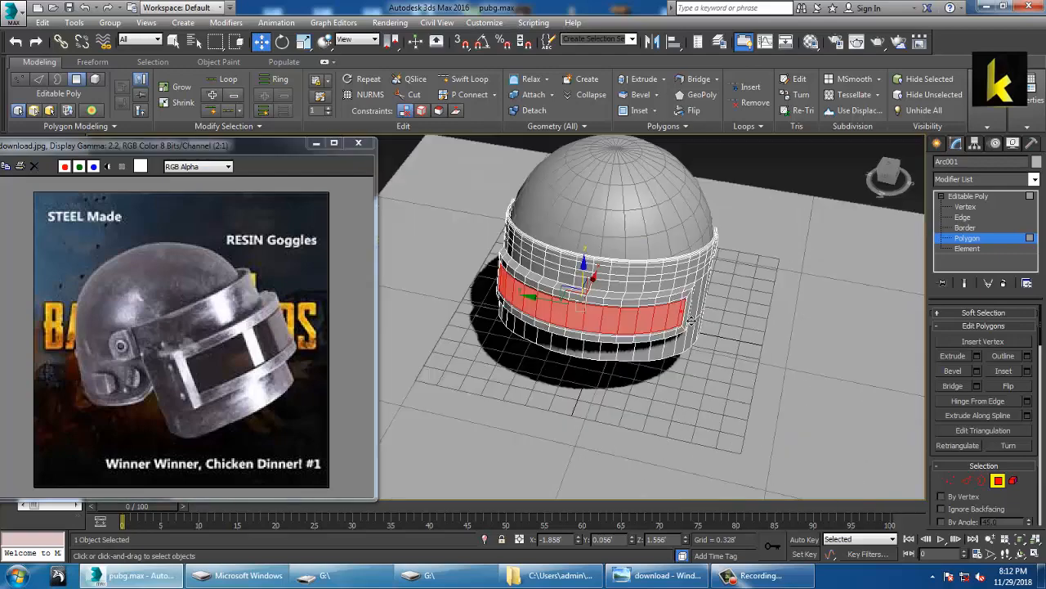
middle_click_drag(691, 320, 627, 304, "alt")
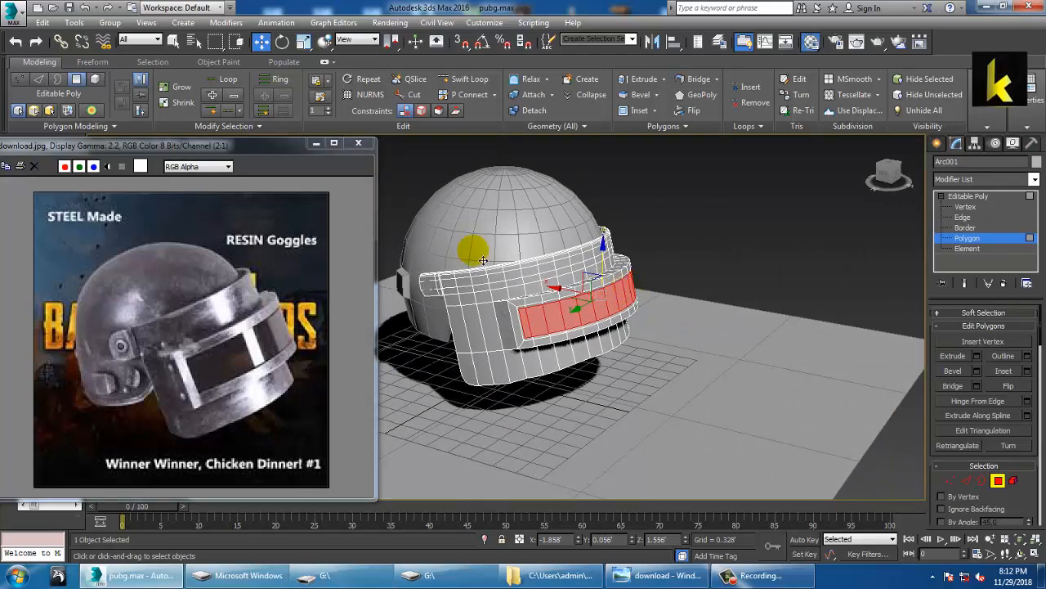
Step: Change the first material slot to an Architectural material with the Glass - Clear template
key("m")
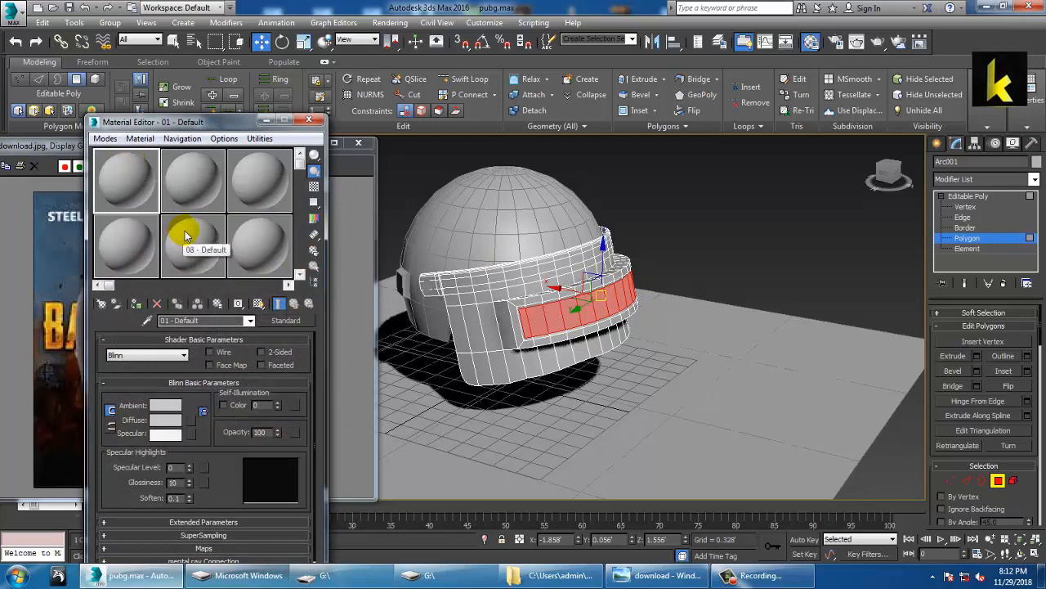
left_click(286, 320)
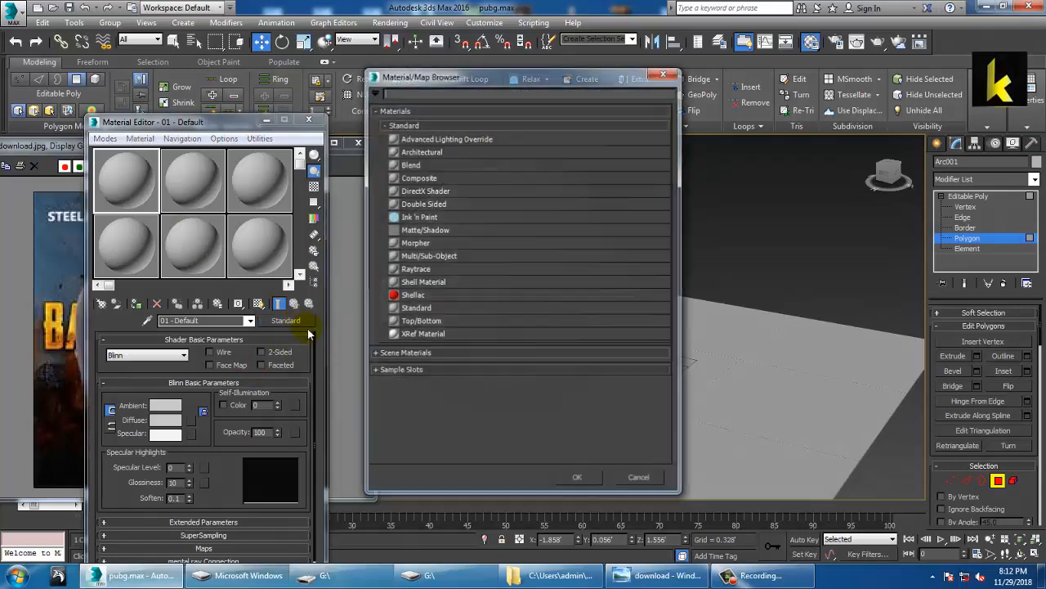
double_click(431, 158)
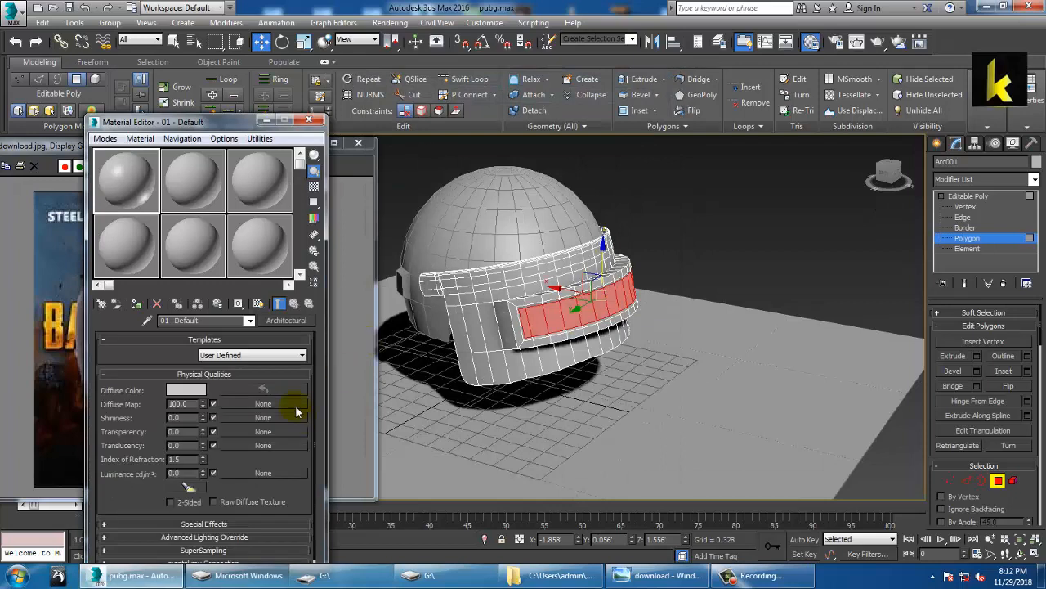
left_click(285, 364)
left_click(242, 393)
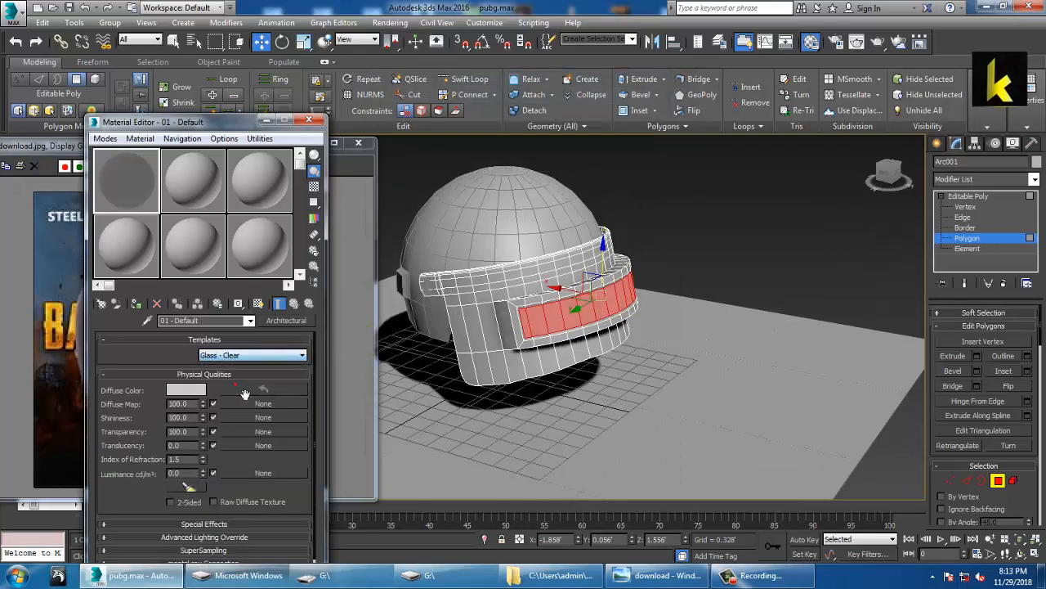
Step: Assign the glass material to the selected goggle window polygons and set its transparency to 71
left_click(137, 304)
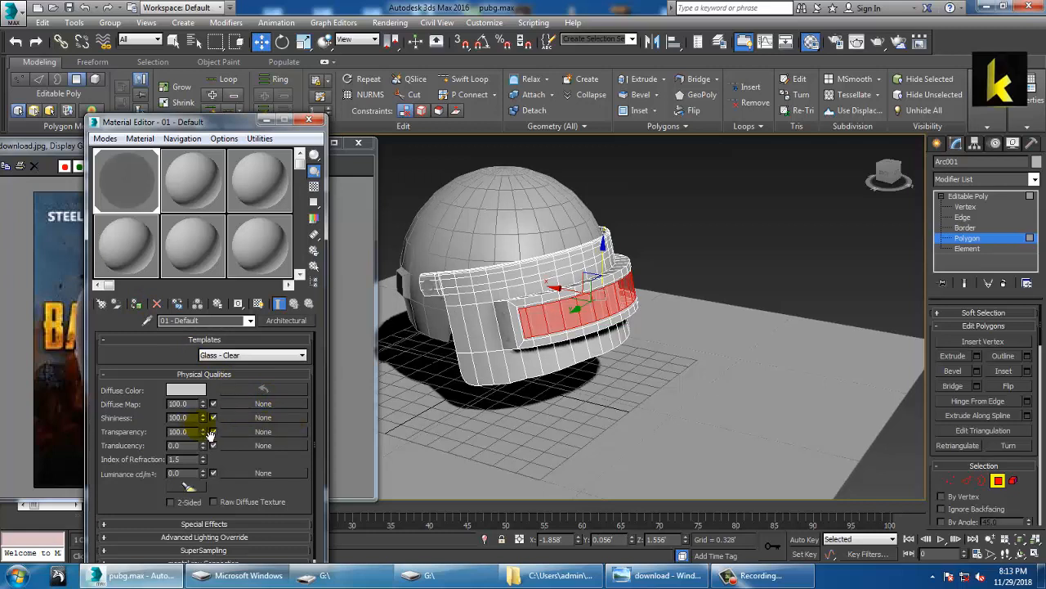
left_click_drag(215, 460, 215, 462)
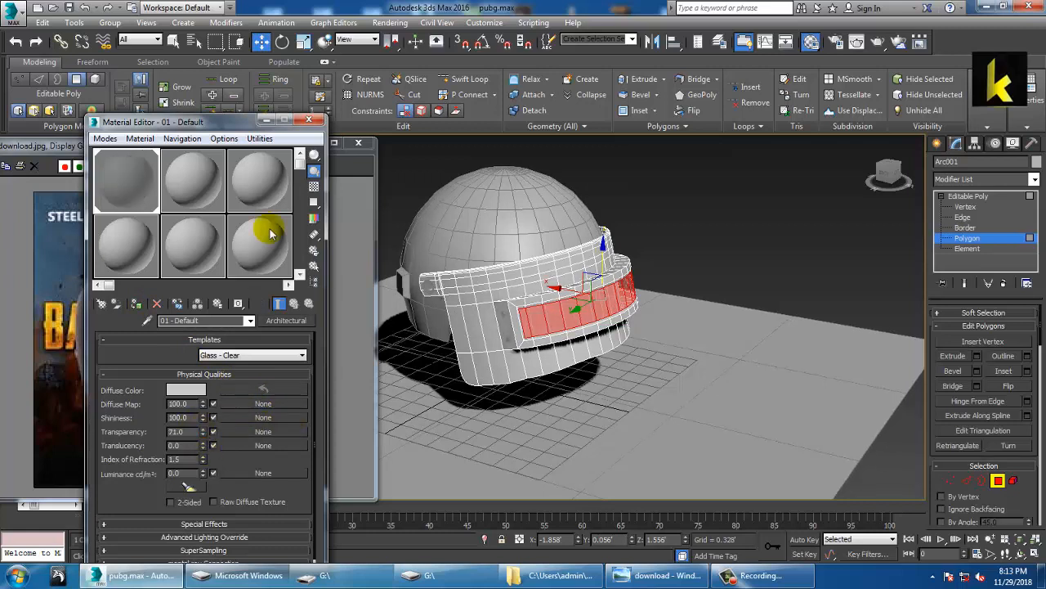
Step: Close the Material Editor, clear the polygon selection and isolate the visor
left_click(309, 121)
left_click(611, 207)
middle_click_drag(612, 208, 728, 324, "alt")
scroll(702, 321, "up", 8)
scroll(705, 315, "down", 2)
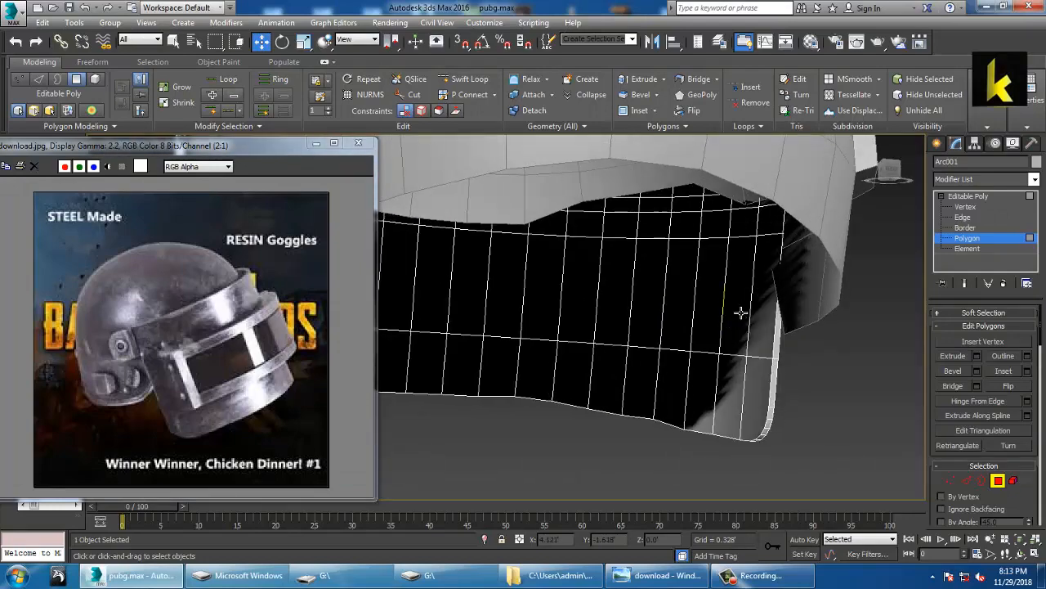
left_click(742, 309)
middle_click_drag(820, 321, 715, 337, "alt")
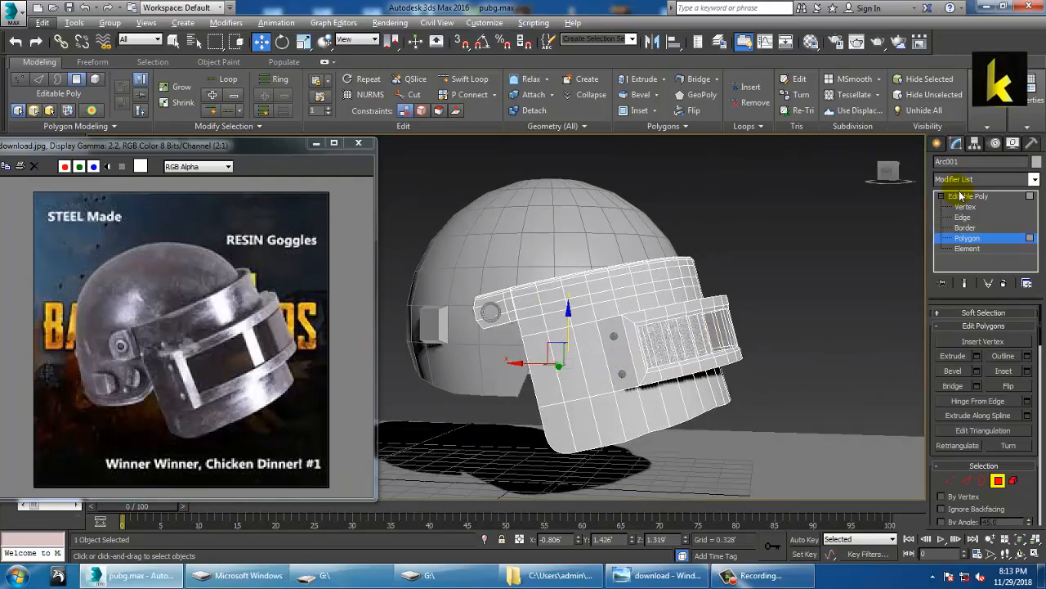
key("alt+q")
Step: Select the first polygons on the visor's inner face behind the goggle window, working from one end toward the front
scroll(594, 331, "down", 5)
middle_click_drag(625, 329, 708, 347, "alt")
left_click(626, 338)
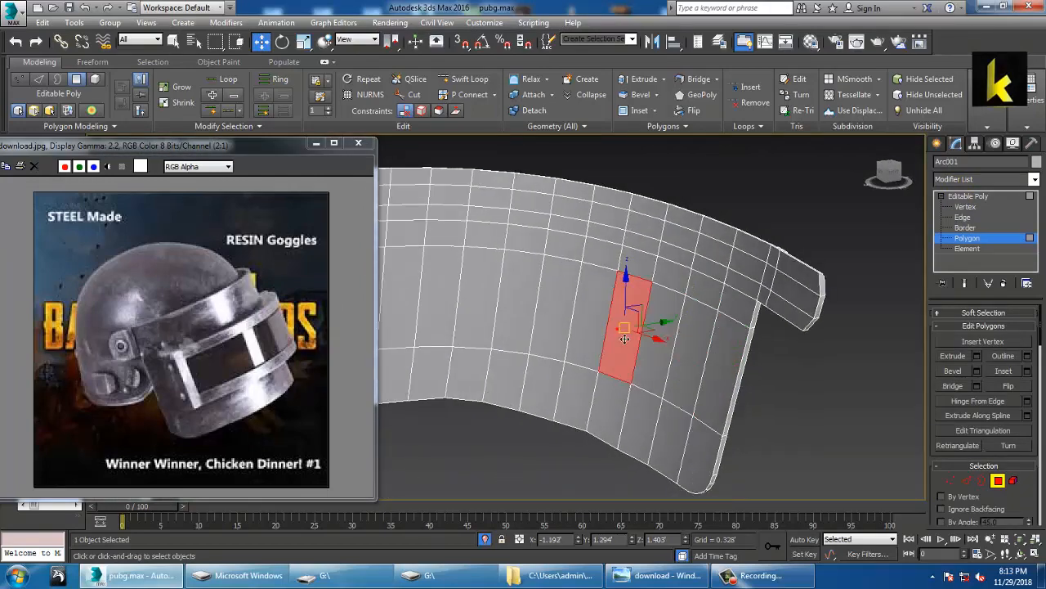
left_click(598, 329, "ctrl")
left_click(567, 325, "ctrl")
left_click(523, 319, "ctrl")
middle_click_drag(524, 320, 717, 340)
left_click(682, 335, "ctrl")
left_click(643, 330, "ctrl")
Step: Extend the inner polygon selection around the front to the window's far end, and remove the surplus end polygon
middle_click_drag(643, 330, 598, 348, "alt")
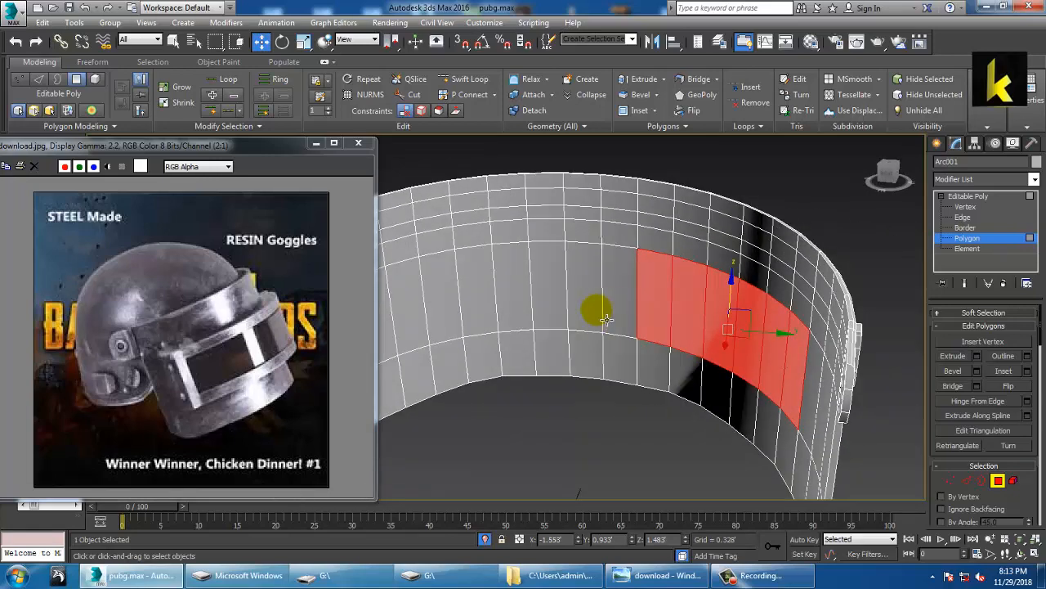
left_click(603, 309, "ctrl")
left_click(512, 296, "ctrl")
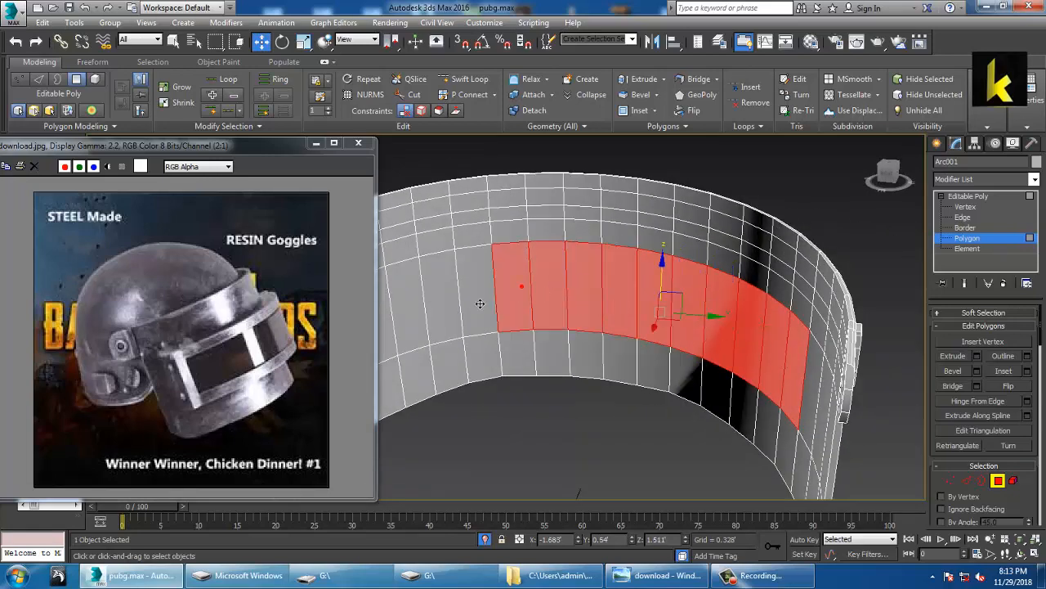
left_click(477, 299, "ctrl")
left_click(448, 301, "ctrl")
middle_click_drag(451, 300, 536, 292, "alt")
left_click(512, 296, "ctrl")
left_click(482, 301, "ctrl")
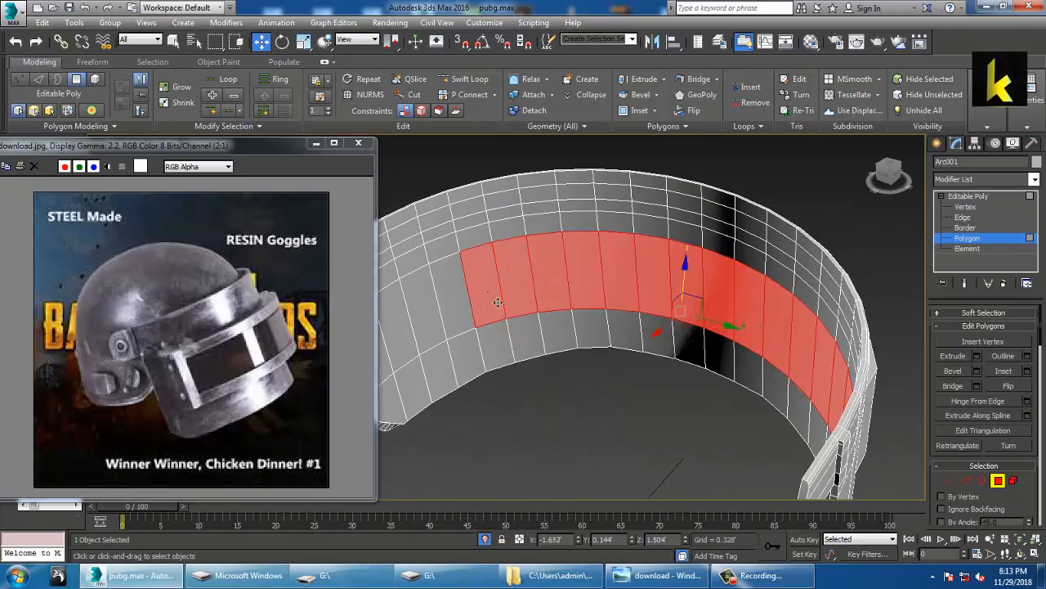
left_click(458, 306, "ctrl")
left_click(435, 315, "ctrl")
middle_click_drag(435, 316, 684, 355, "alt")
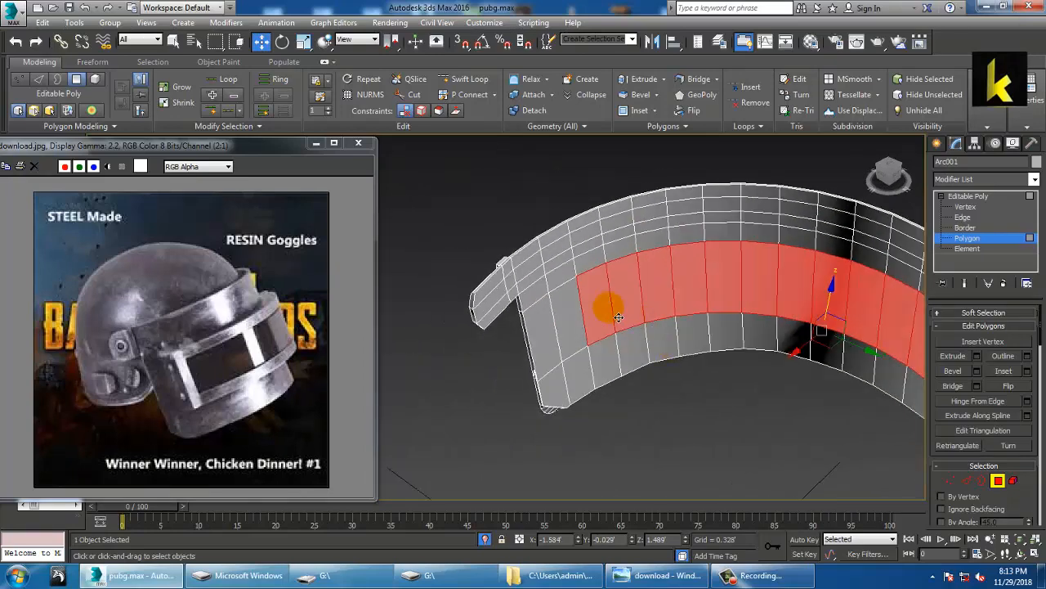
left_click(603, 317, "alt")
Step: Inset the selected inner polygons of the visor as one continuous band
middle_click_drag(771, 362, 698, 347, "alt")
middle_click_drag(698, 347, 609, 345)
left_click(1028, 371)
left_click(513, 362)
middle_click_drag(520, 370, 672, 365, "alt")
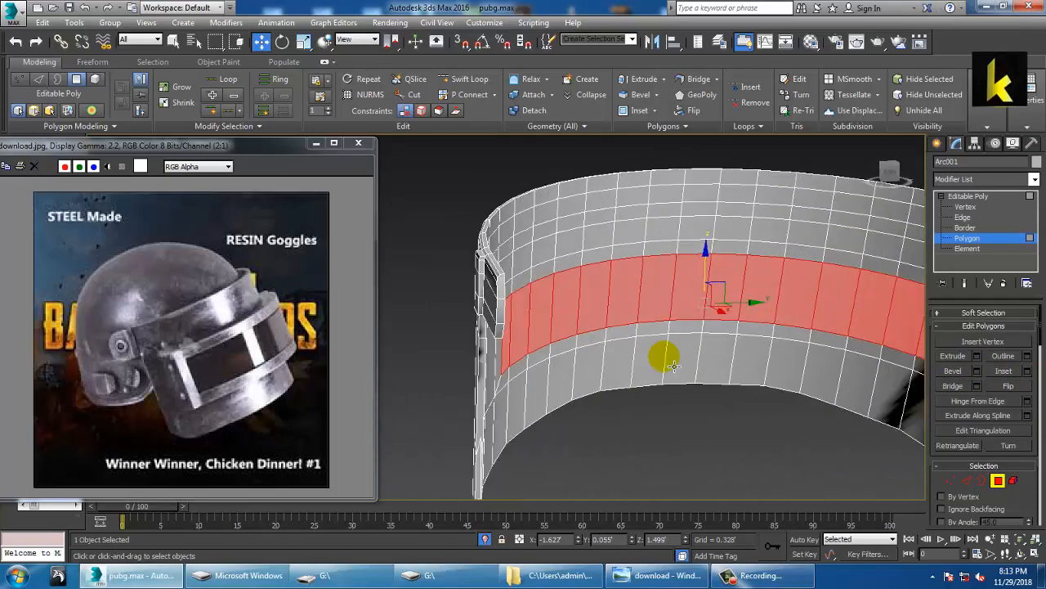
Step: Assign the glass material to the selected inner polygons and end the visor's isolation
key("m")
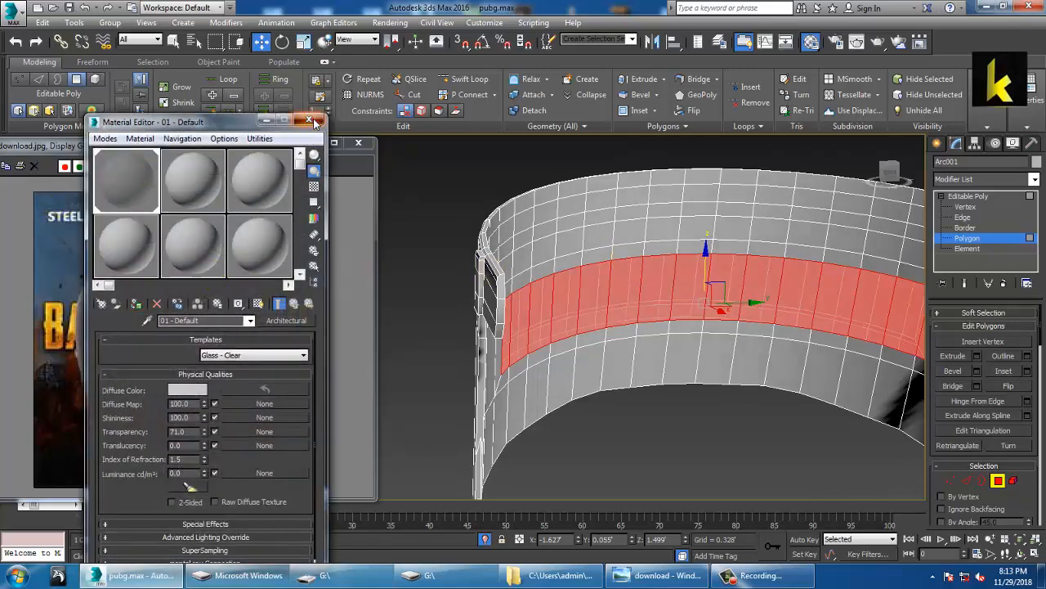
left_click(314, 122)
left_click(414, 187)
middle_click_drag(576, 304, 630, 243, "alt")
right_click(599, 225)
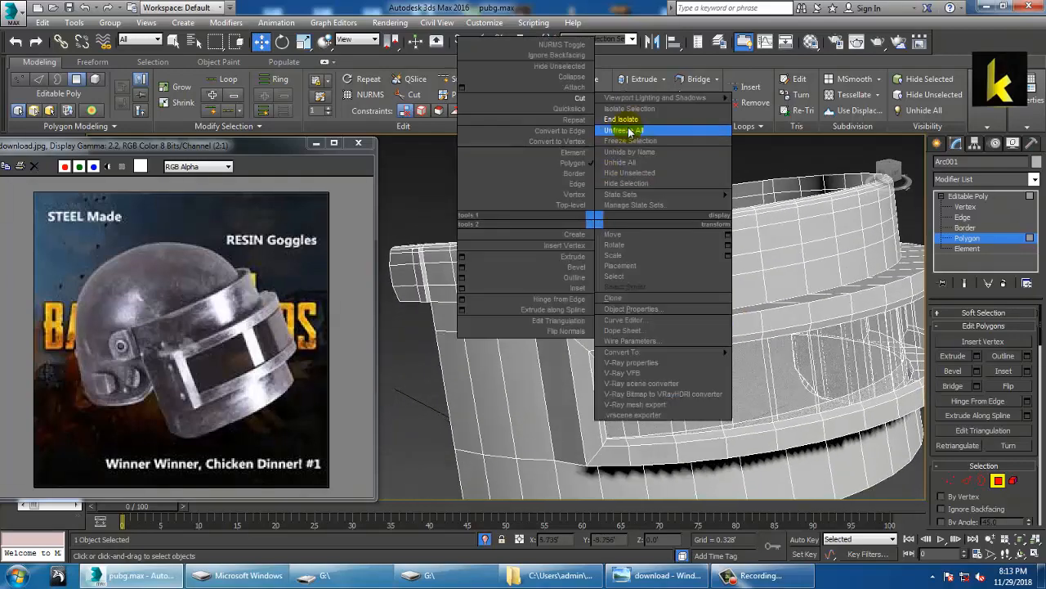
left_click(621, 119)
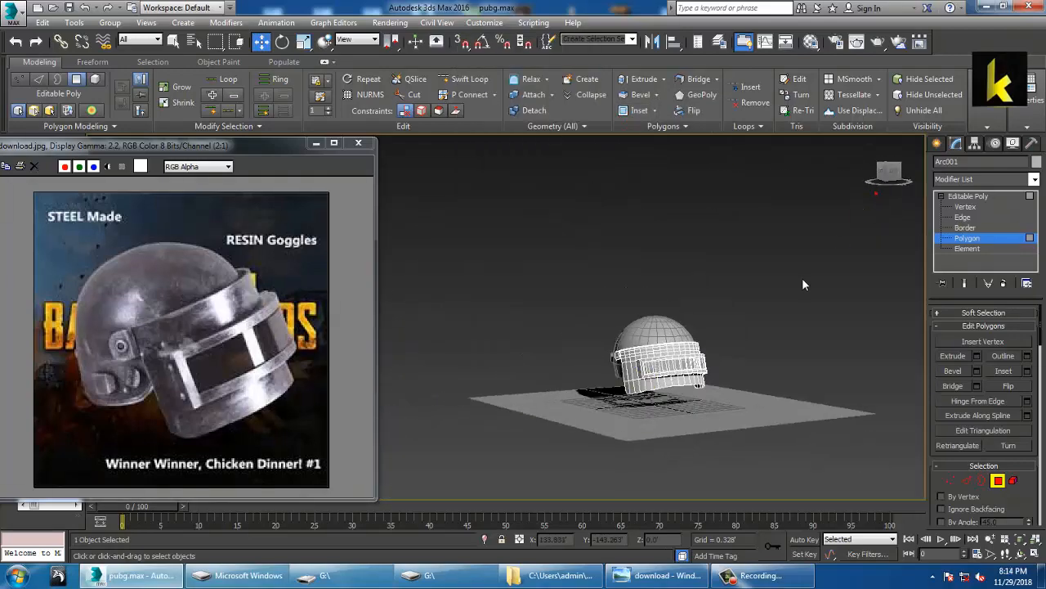
Step: Leave polygon editing and select the helmet dome together with the visor
scroll(771, 305, "up", 5)
middle_click_drag(917, 334, 859, 311, "alt")
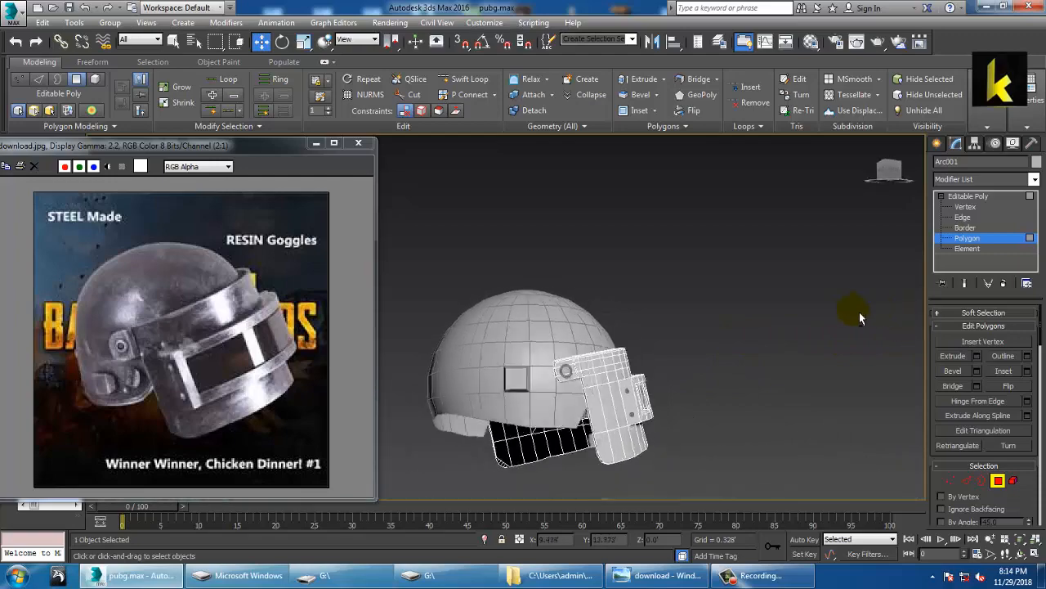
middle_click_drag(782, 330, 741, 363, "alt")
middle_click_drag(634, 356, 719, 458, "alt")
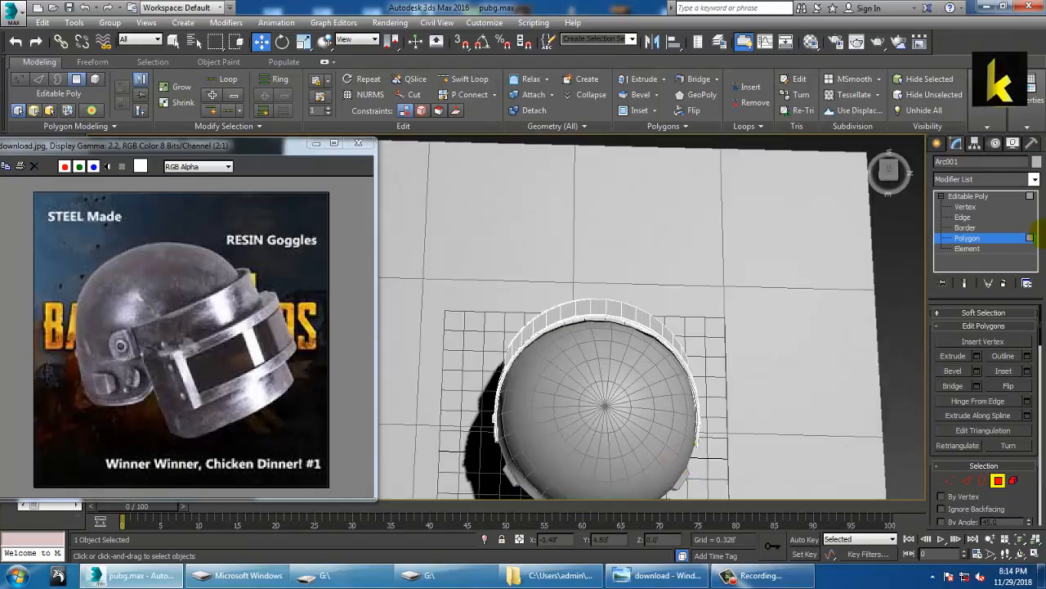
left_click(973, 196)
mouse_move(703, 376)
middle_mouse_down("alt")
mouse_move(663, 365)
mouse_move(661, 269)
mouse_move(703, 270)
mouse_move(636, 342)
mouse_move(619, 329)
mouse_move(567, 331)
mouse_move(717, 374)
middle_mouse_up("alt")
left_click(636, 342)
left_click(615, 246, "ctrl")
Step: Try scaling the selected dome and visor narrower, and undo the scaling
middle_click_drag(615, 255, 555, 223, "alt")
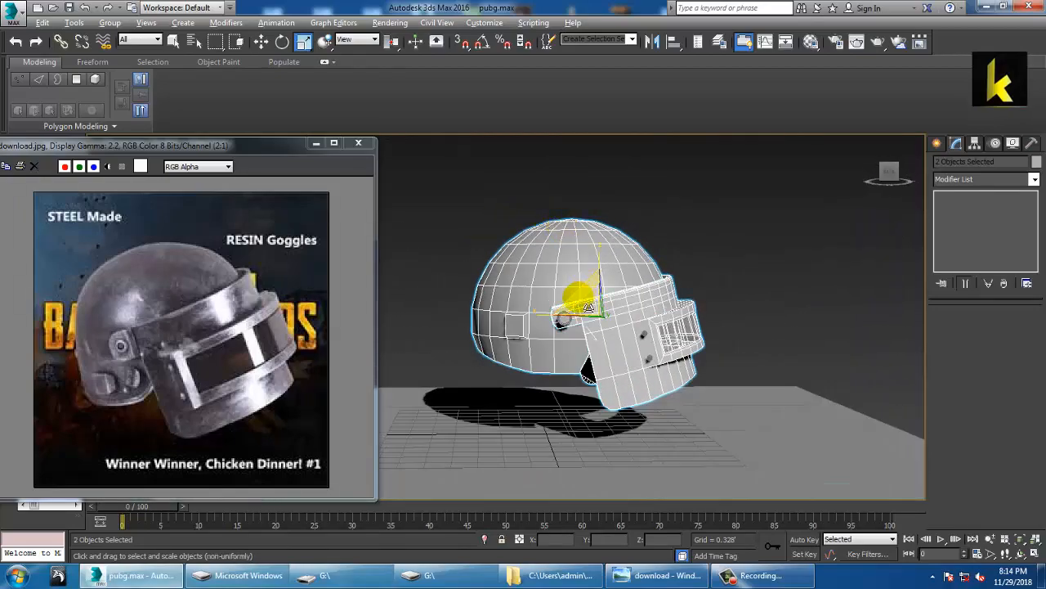
middle_click_drag(588, 306, 537, 271, "alt")
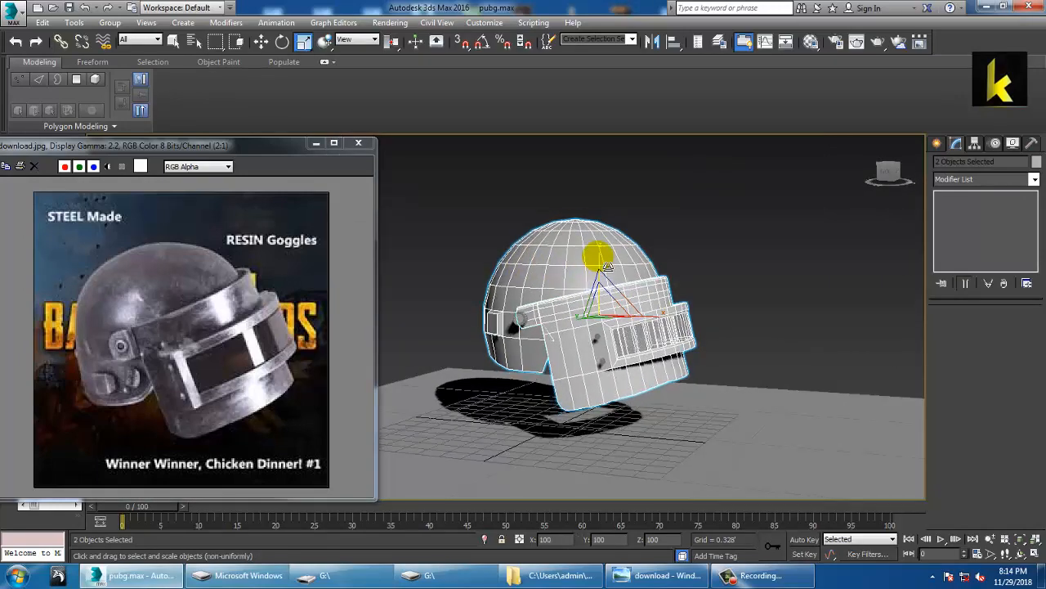
middle_click_drag(671, 316, 632, 338, "alt")
left_click(717, 309)
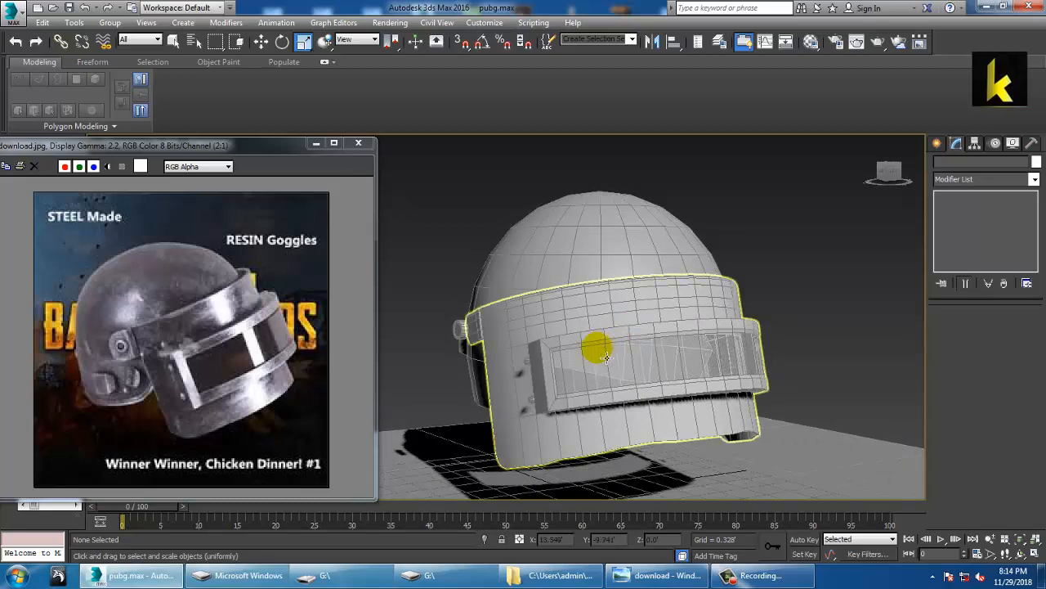
left_click(609, 356)
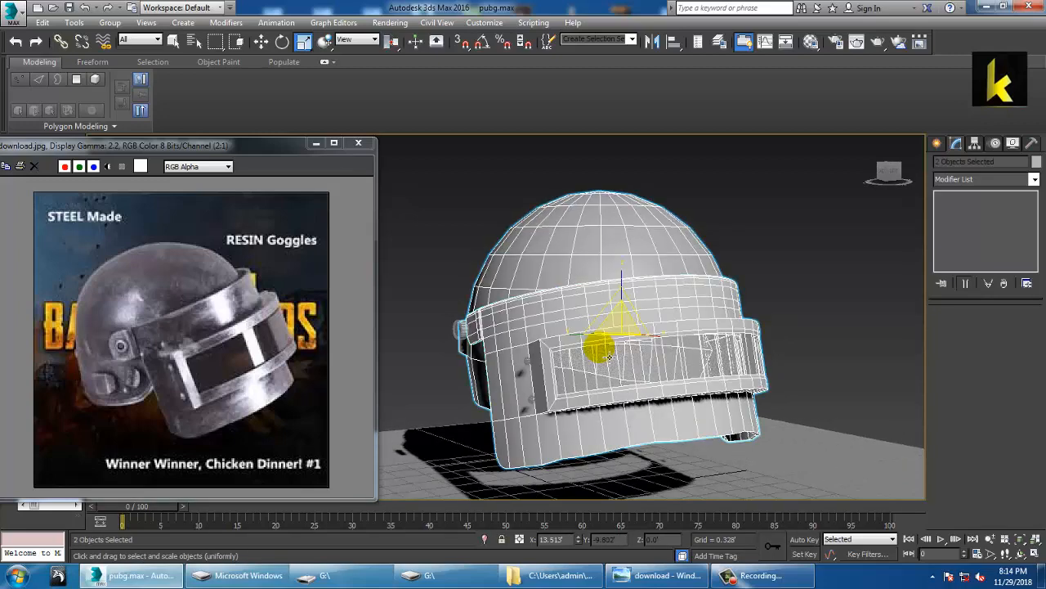
key("ctrl+z")
left_click(760, 576)
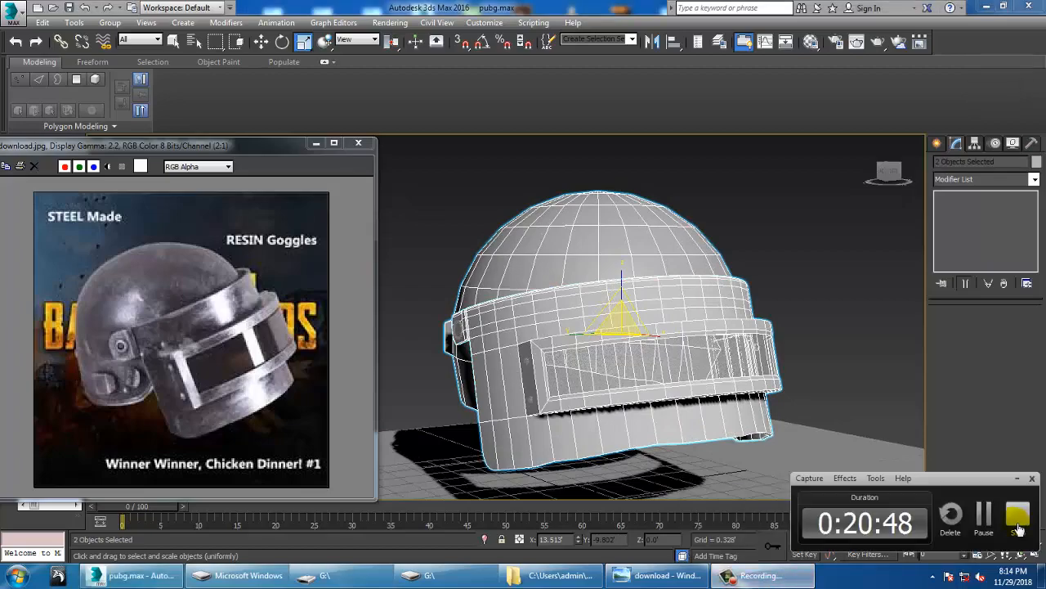